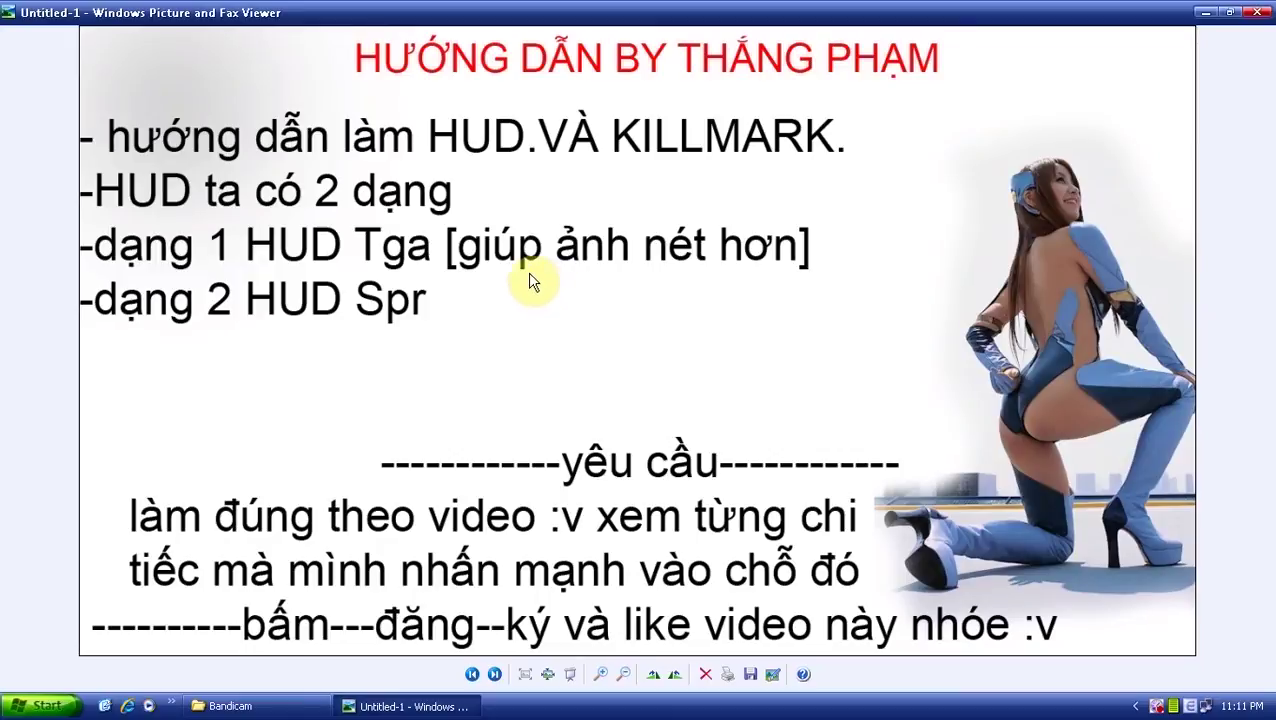
Close the picture viewer and open the folder C:\Program Files\VTCGame\Dot Kich\rez
{"action": "left_click", "coordinate": [1256, 12]}
{"action": "double_click", "coordinate": [38, 112]}
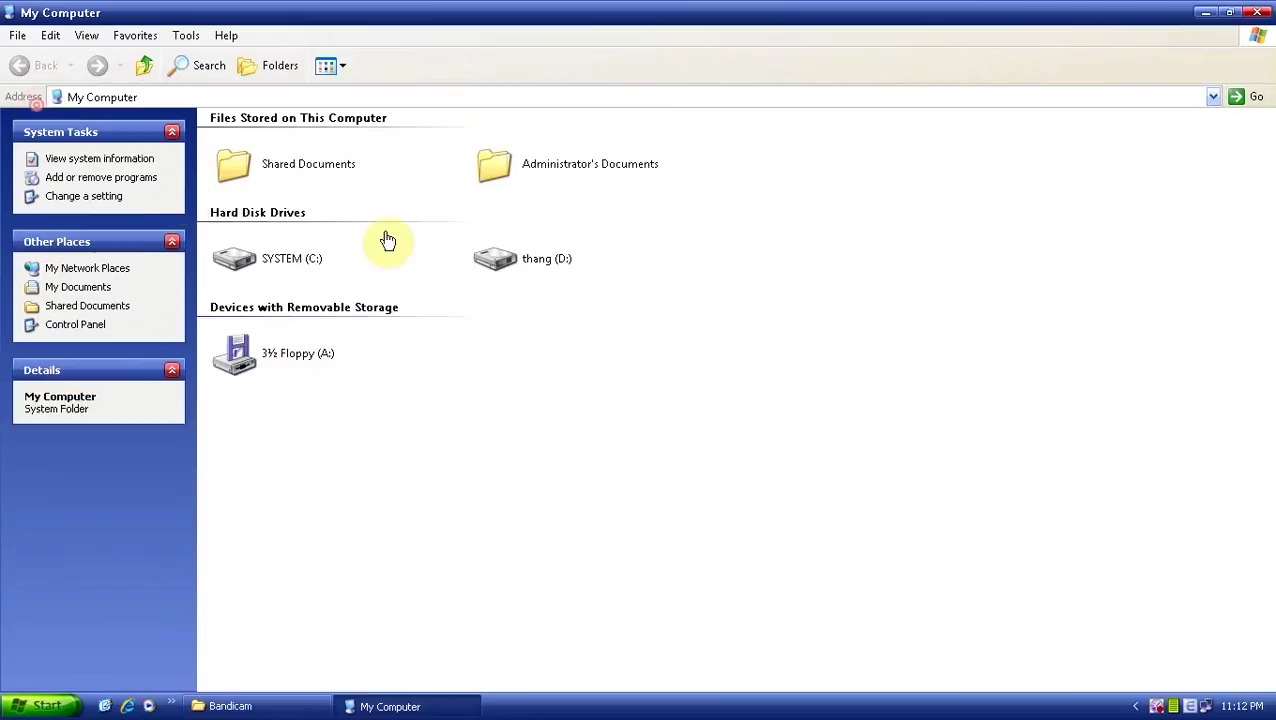
{"action": "double_click", "coordinate": [268, 262]}
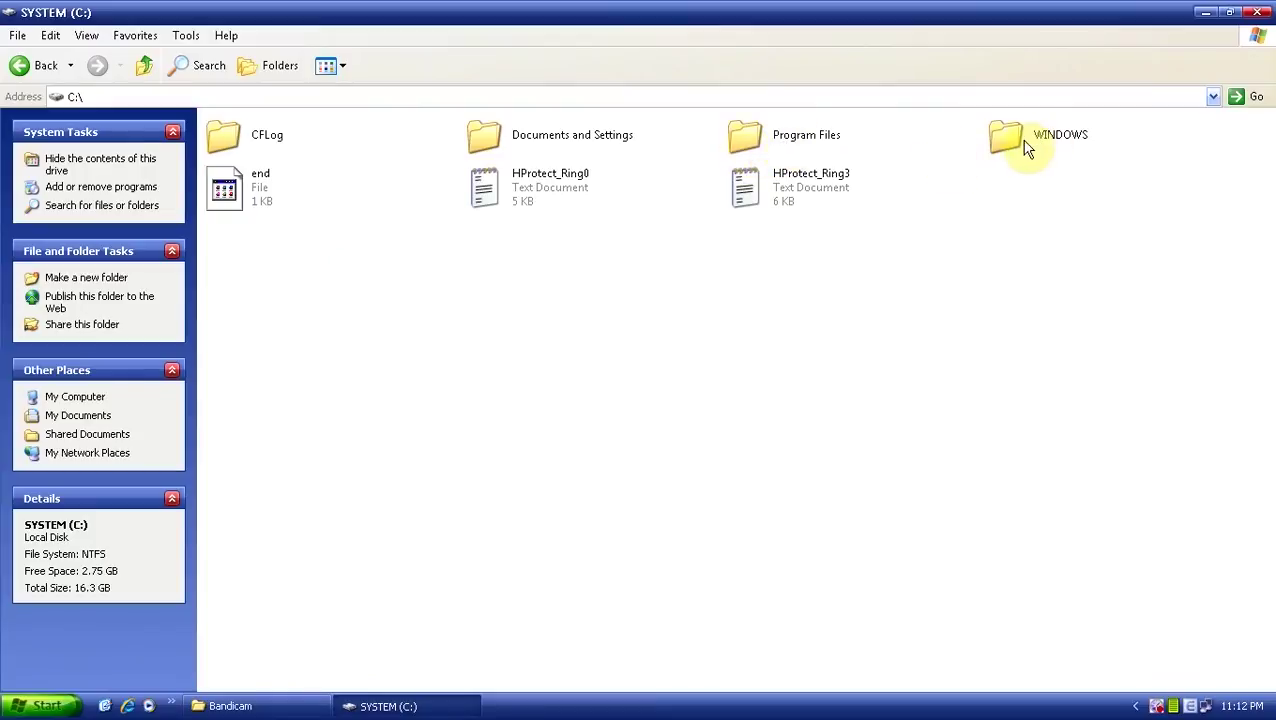
{"action": "double_click", "coordinate": [789, 140]}
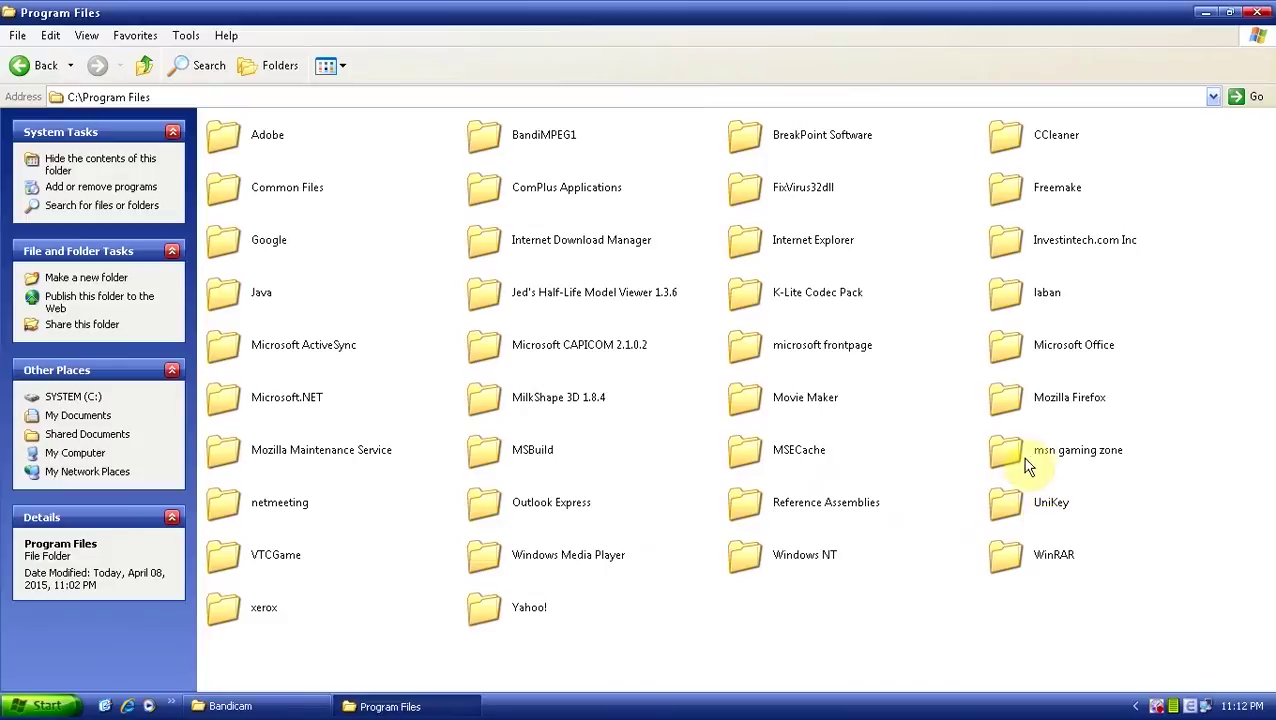
{"action": "double_click", "coordinate": [296, 561]}
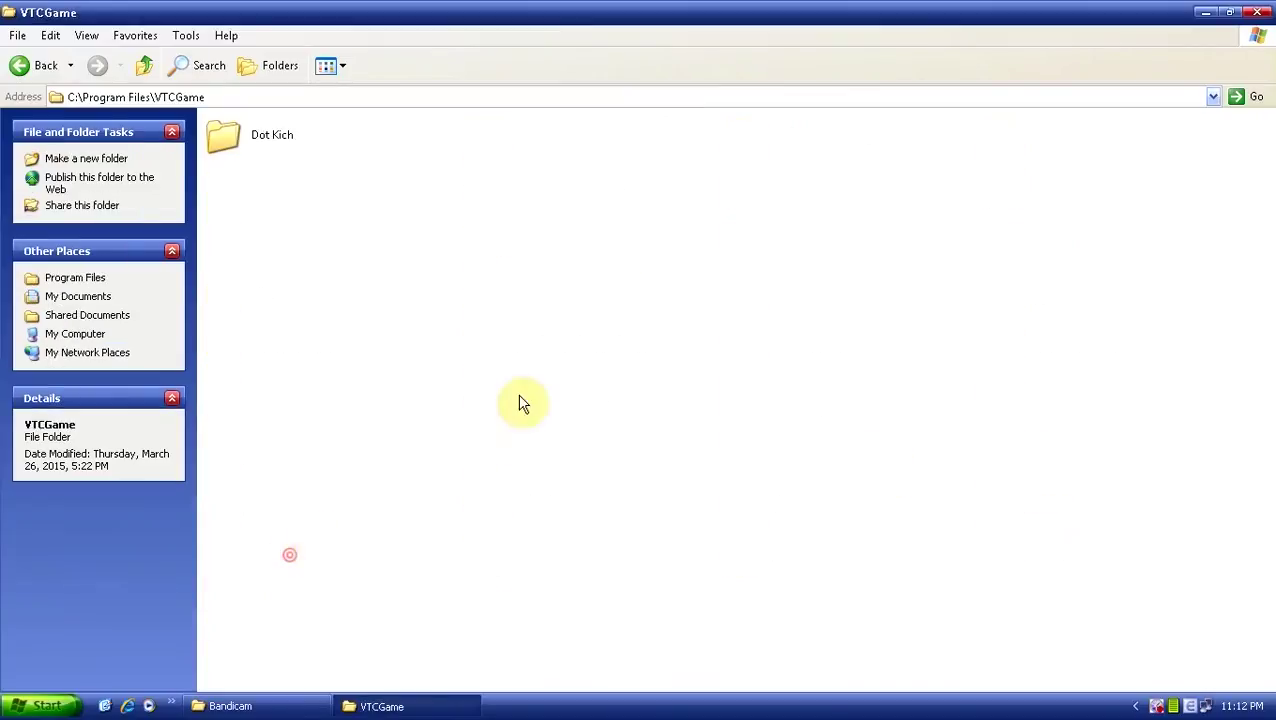
{"action": "double_click", "coordinate": [233, 134]}
{"action": "double_click", "coordinate": [655, 124]}
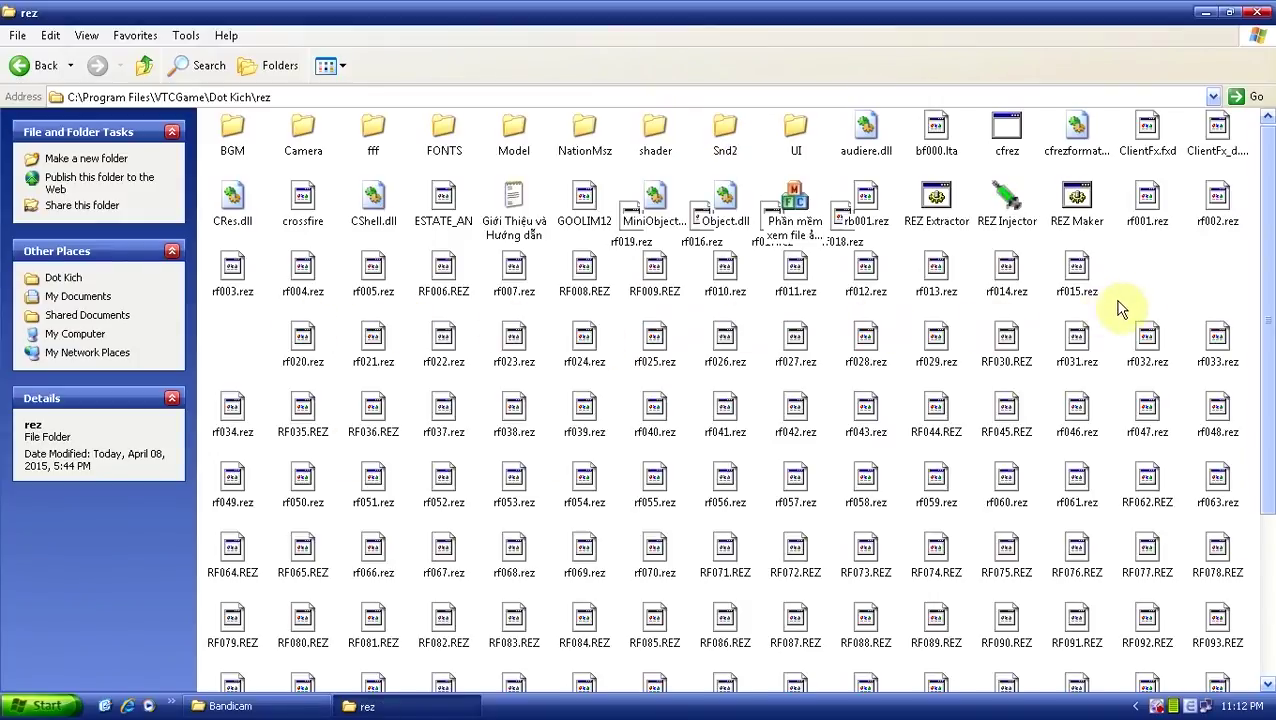
Refresh the rez folder and copy the file rf019.rez to the clipboard
{"action": "right_click", "coordinate": [1151, 273]}
{"action": "mouse_move", "coordinate": [1139, 308]}
{"action": "left_click", "coordinate": [1205, 307]}
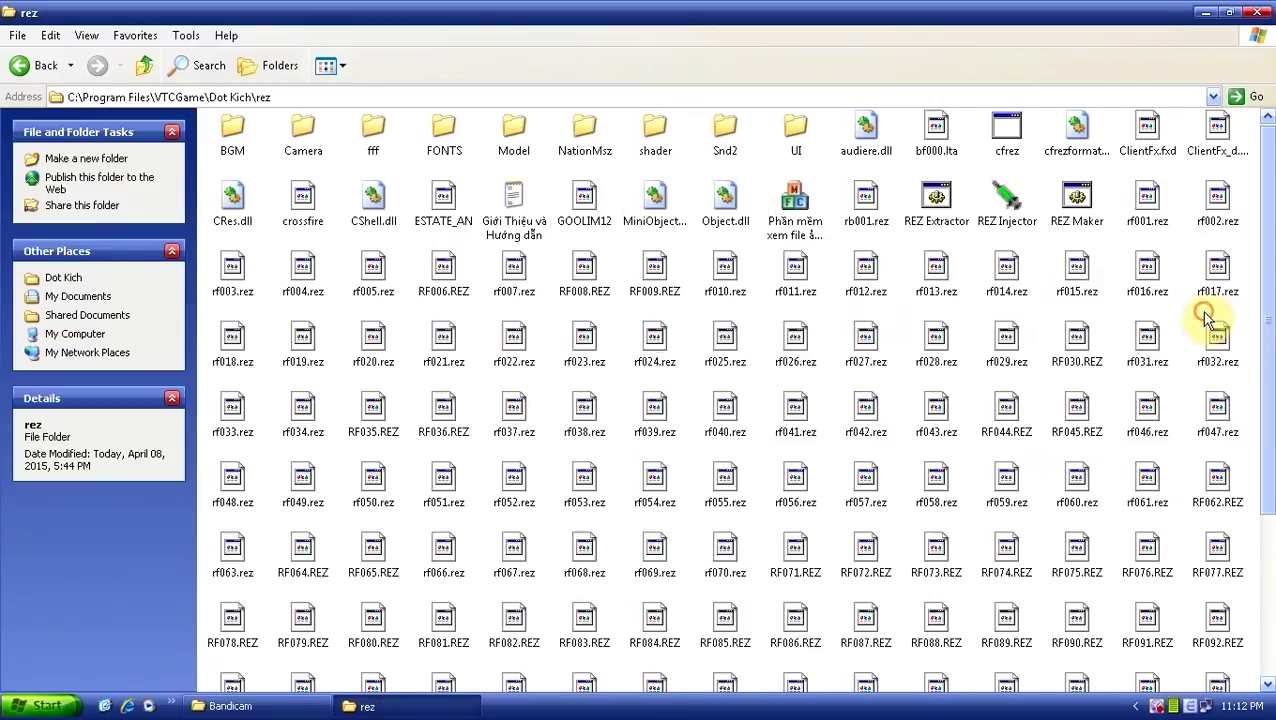
{"action": "left_click", "coordinate": [300, 342]}
{"action": "right_click", "coordinate": [282, 322]}
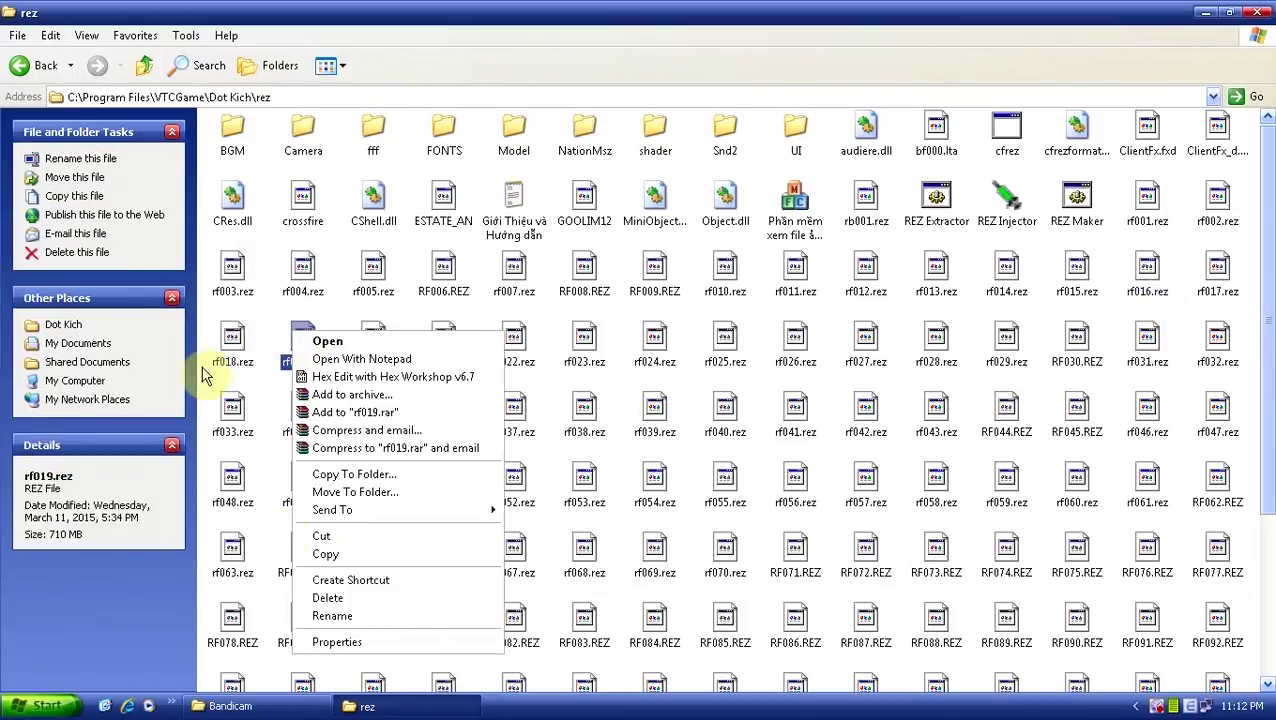
{"action": "left_click", "coordinate": [338, 550]}
Return to My Computer and open the cfmod folder on drive D
{"action": "left_click", "coordinate": [20, 65]}
{"action": "left_click", "coordinate": [20, 65]}
{"action": "left_click", "coordinate": [20, 65]}
{"action": "left_click", "coordinate": [20, 65]}
{"action": "left_click", "coordinate": [144, 66]}
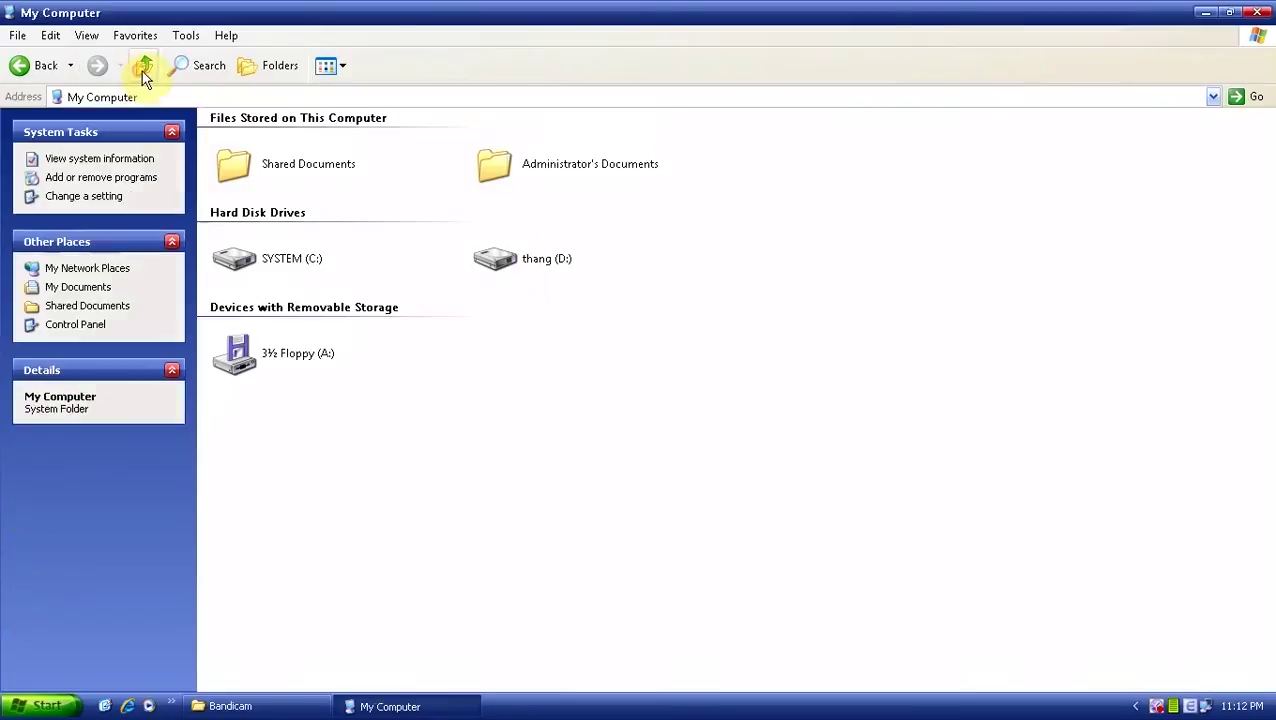
{"action": "double_click", "coordinate": [533, 250]}
{"action": "scroll", "coordinate": [875, 587], "scroll_direction": "down", "scroll_amount": 1}
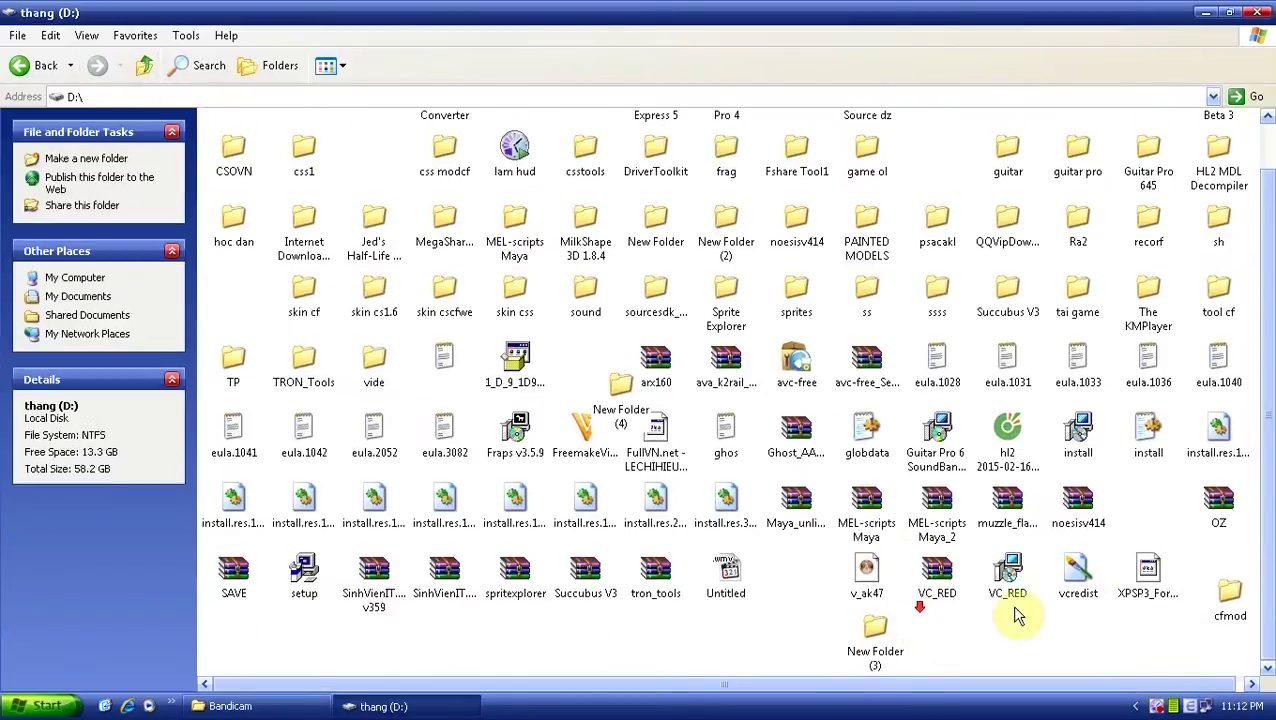
{"action": "double_click", "coordinate": [1240, 595]}
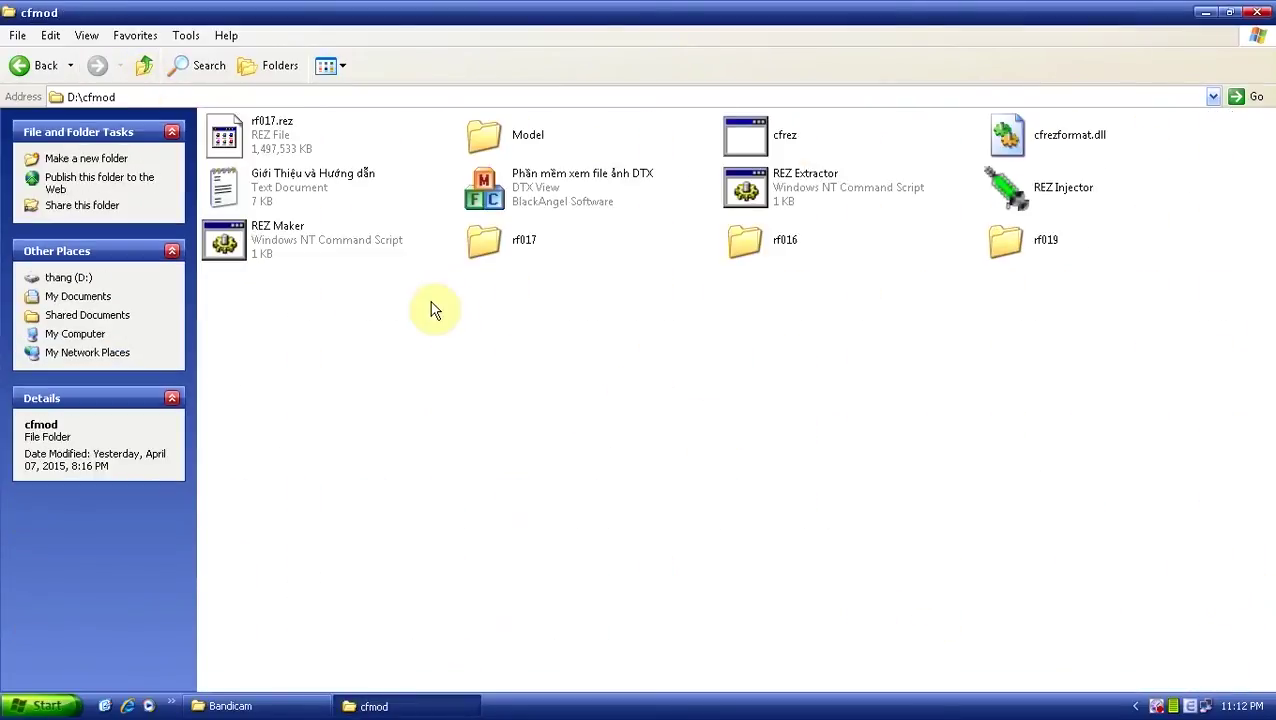
Start pasting rf019.rez into the cfmod folder and cancel the file transfer
{"action": "right_click", "coordinate": [631, 371]}
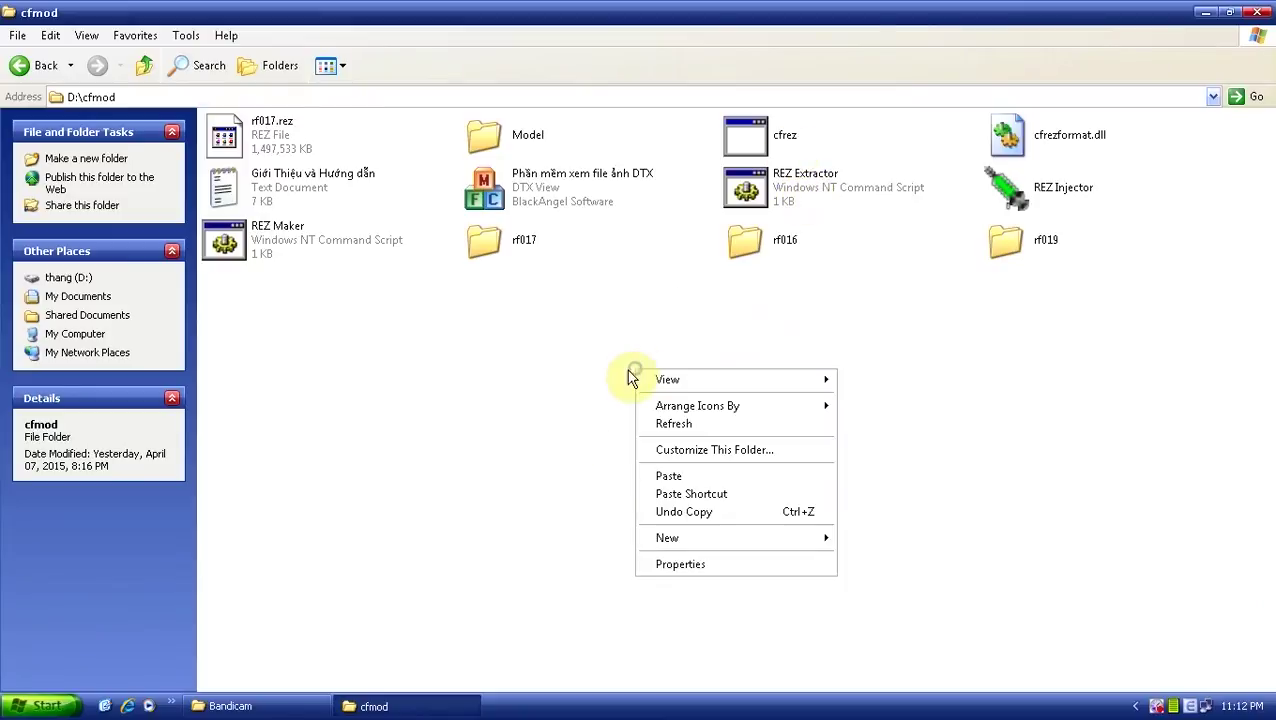
{"action": "left_click", "coordinate": [662, 476]}
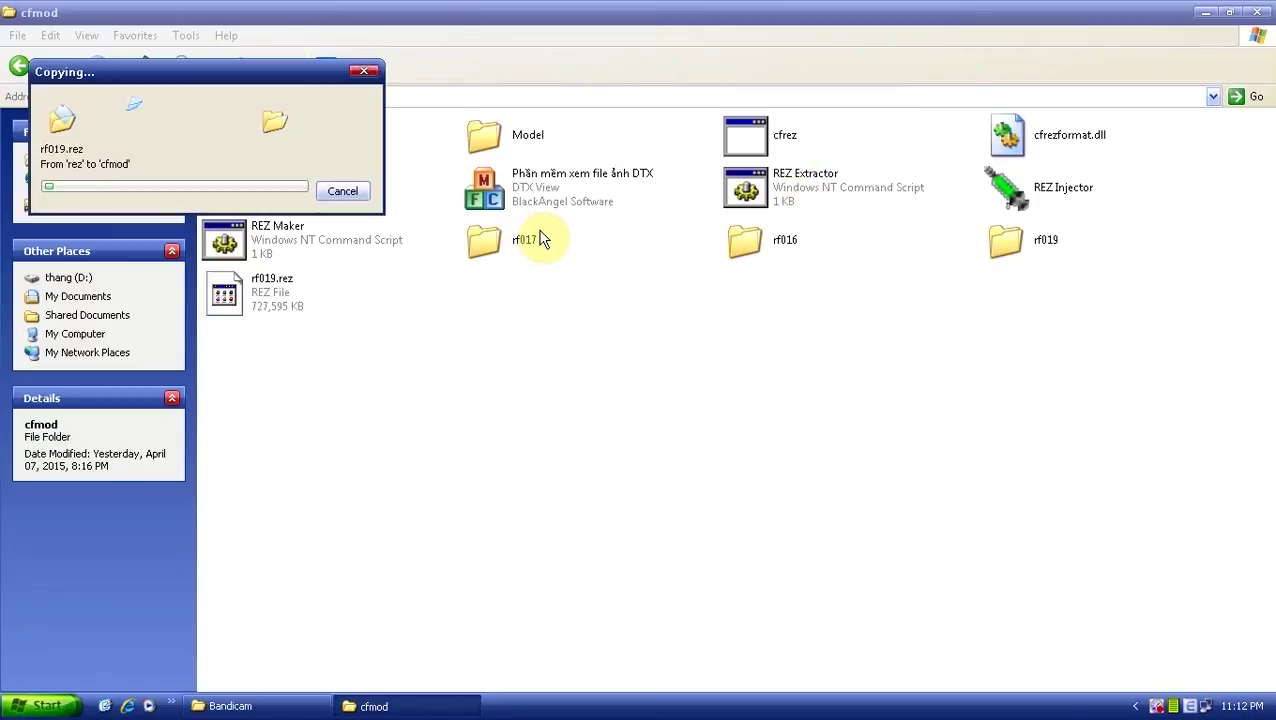
{"action": "left_click", "coordinate": [342, 191]}
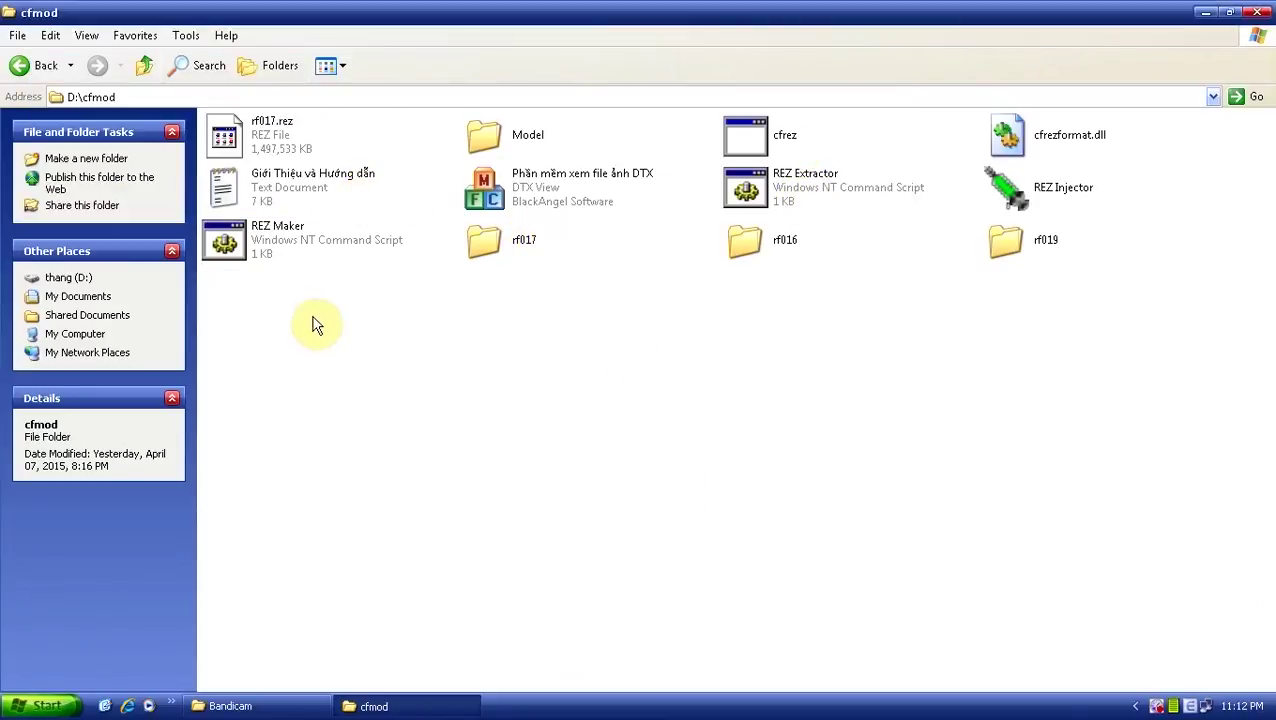
Edit the REZ Extractor script so its command reads "cfrez xv rf019.rez rf019" and save the changes
{"action": "right_click", "coordinate": [805, 197]}
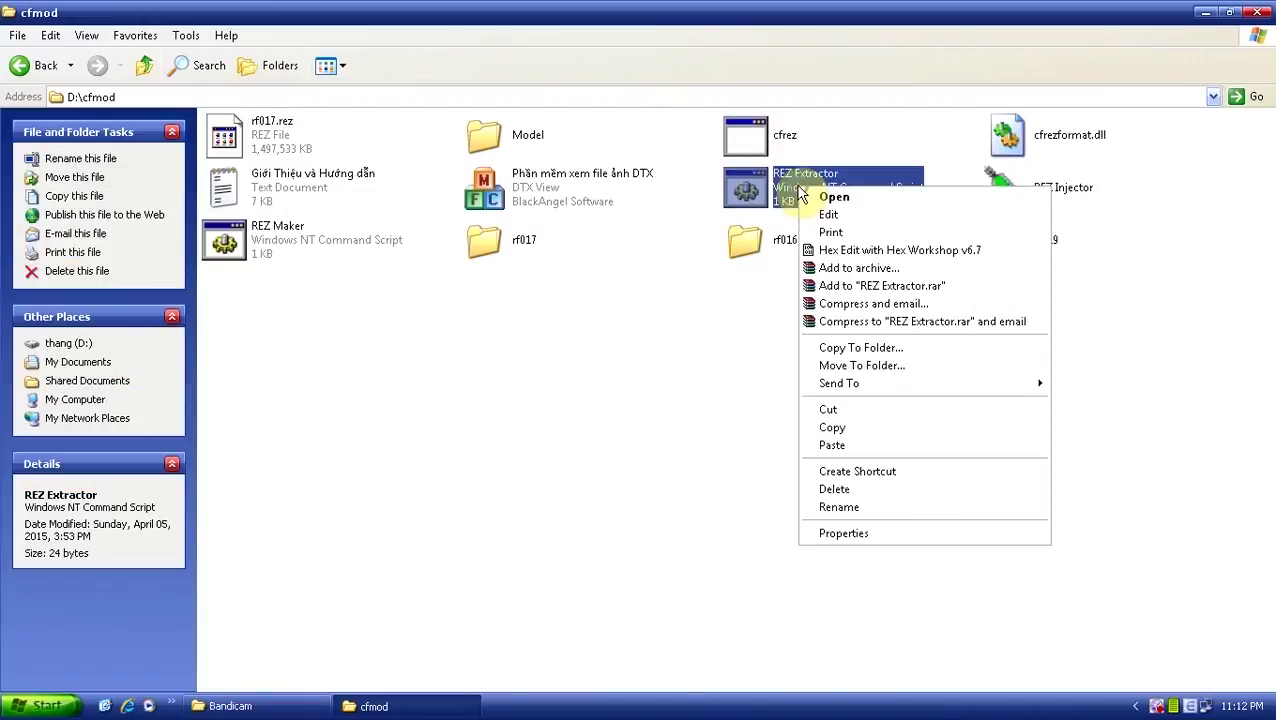
{"action": "left_click", "coordinate": [818, 198]}
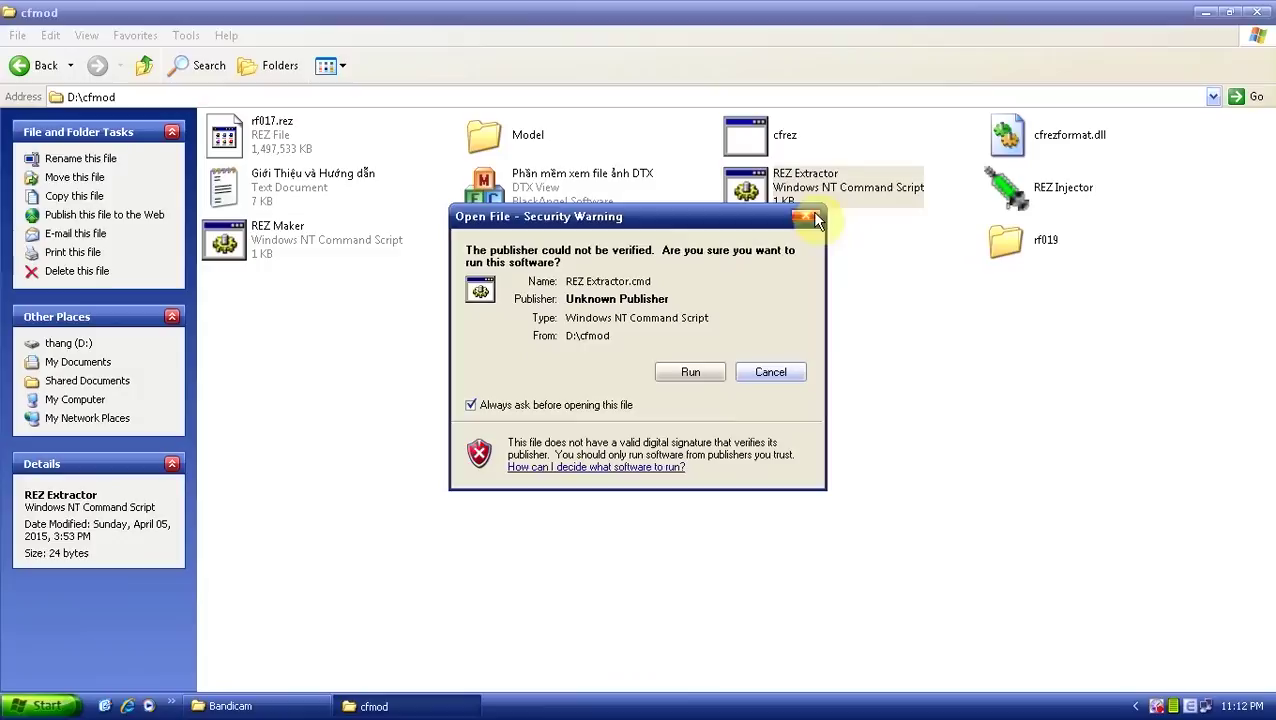
{"action": "left_click", "coordinate": [690, 376]}
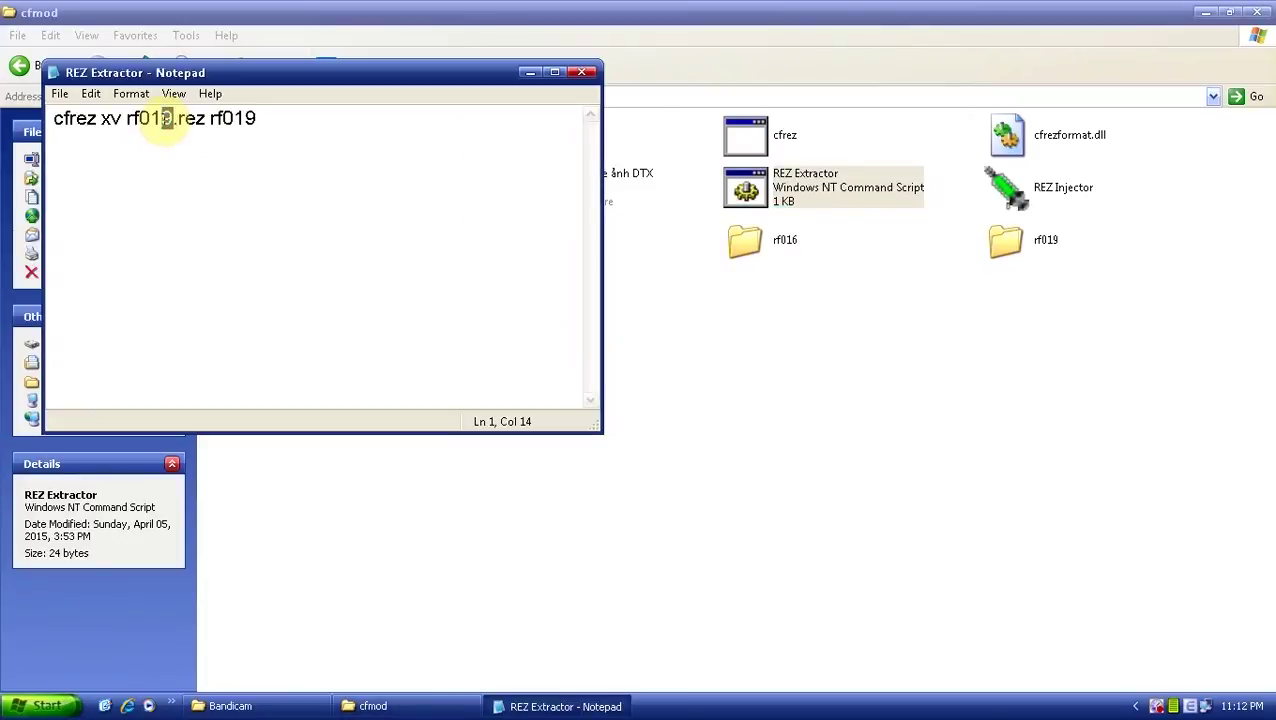
{"action": "left_click_drag", "start_coordinate": [285, 120], "coordinate": [251, 120]}
{"action": "left_click", "coordinate": [445, 113]}
{"action": "left_click", "coordinate": [582, 72]}
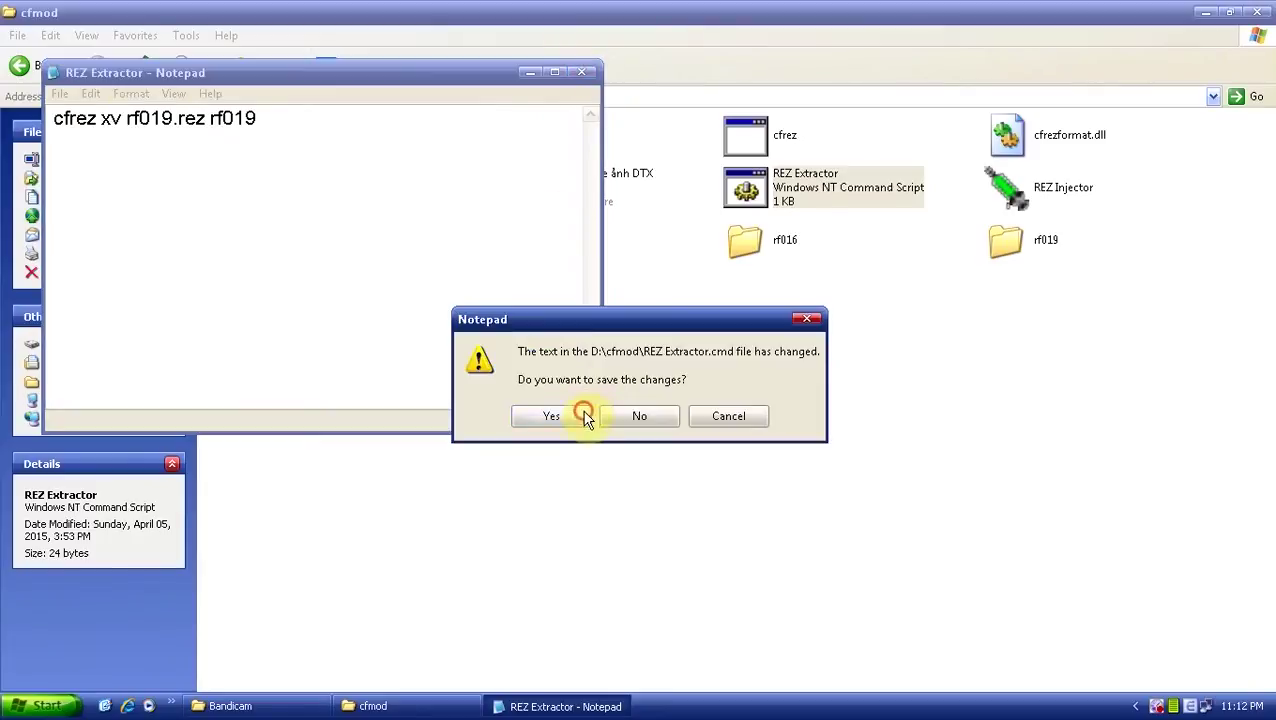
{"action": "left_click", "coordinate": [586, 416]}
Run the REZ Extractor script on rf019.rez, allowing it past the security warning
{"action": "double_click", "coordinate": [803, 187]}
{"action": "left_click", "coordinate": [762, 368]}
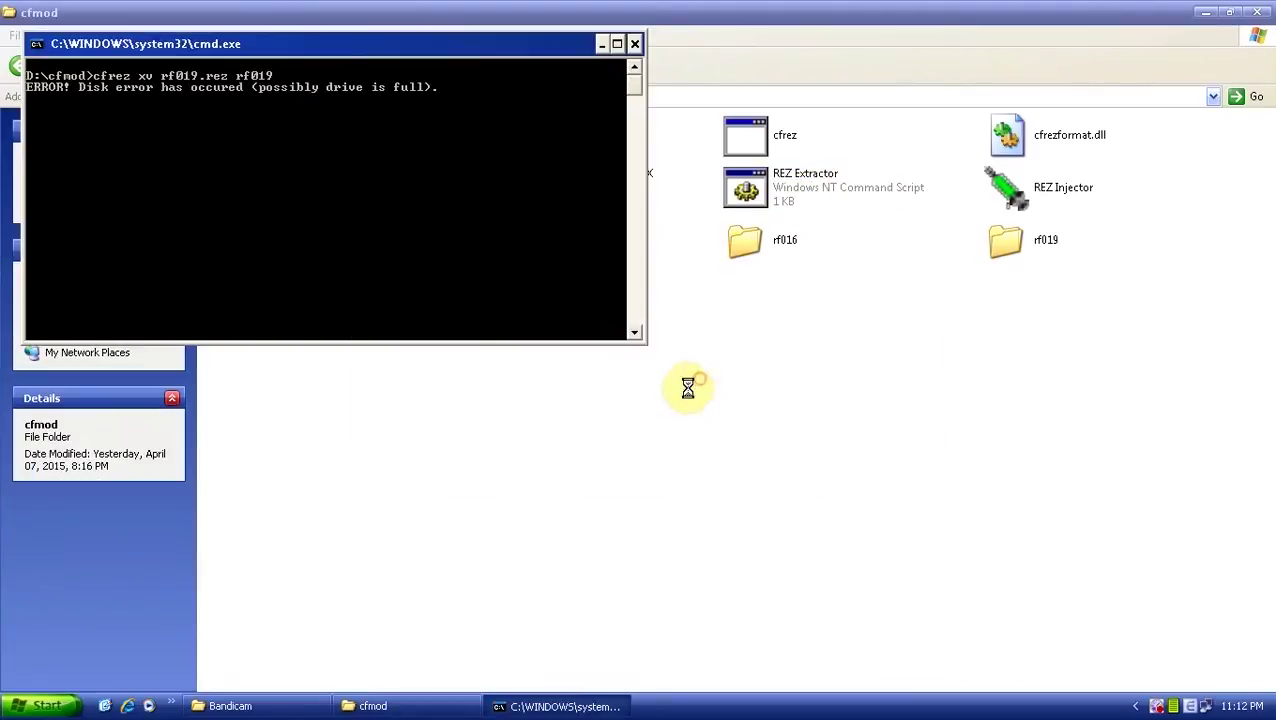
{"action": "left_click", "coordinate": [632, 418]}
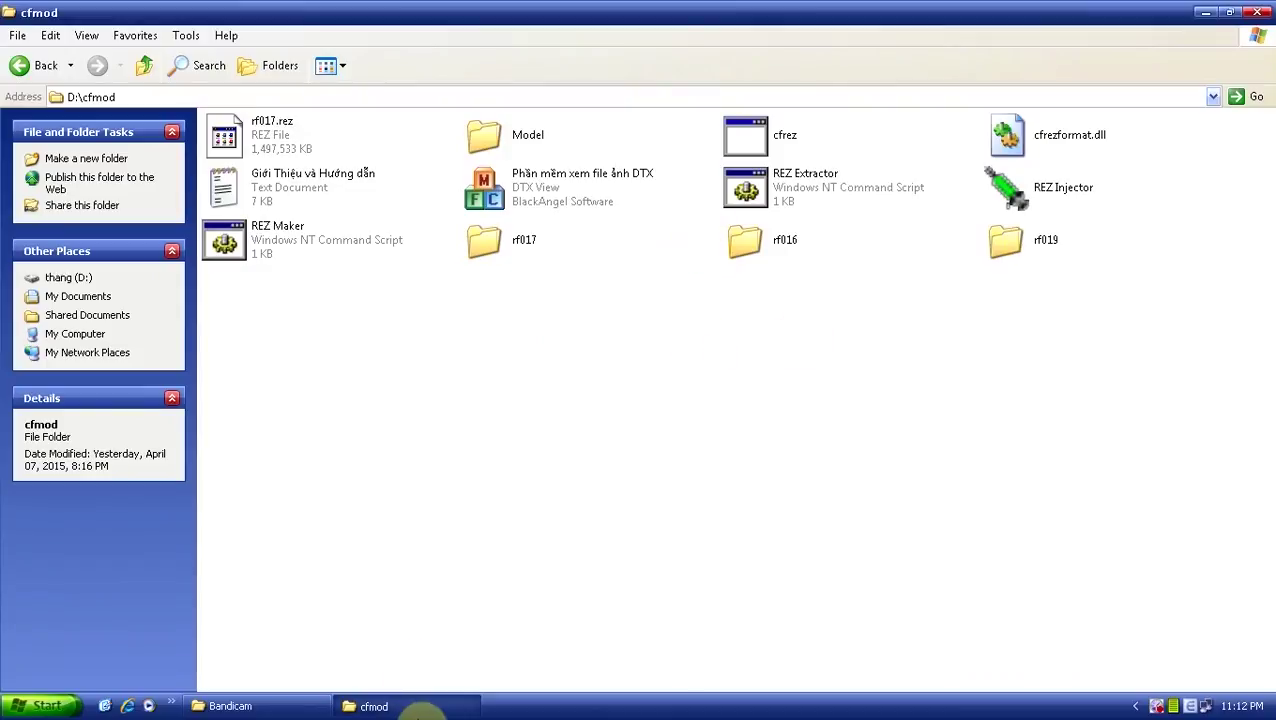
Clear the cfmod window out of the way and launch Photoshop from the desktop, accepting the security warning
{"action": "left_click", "coordinate": [440, 705]}
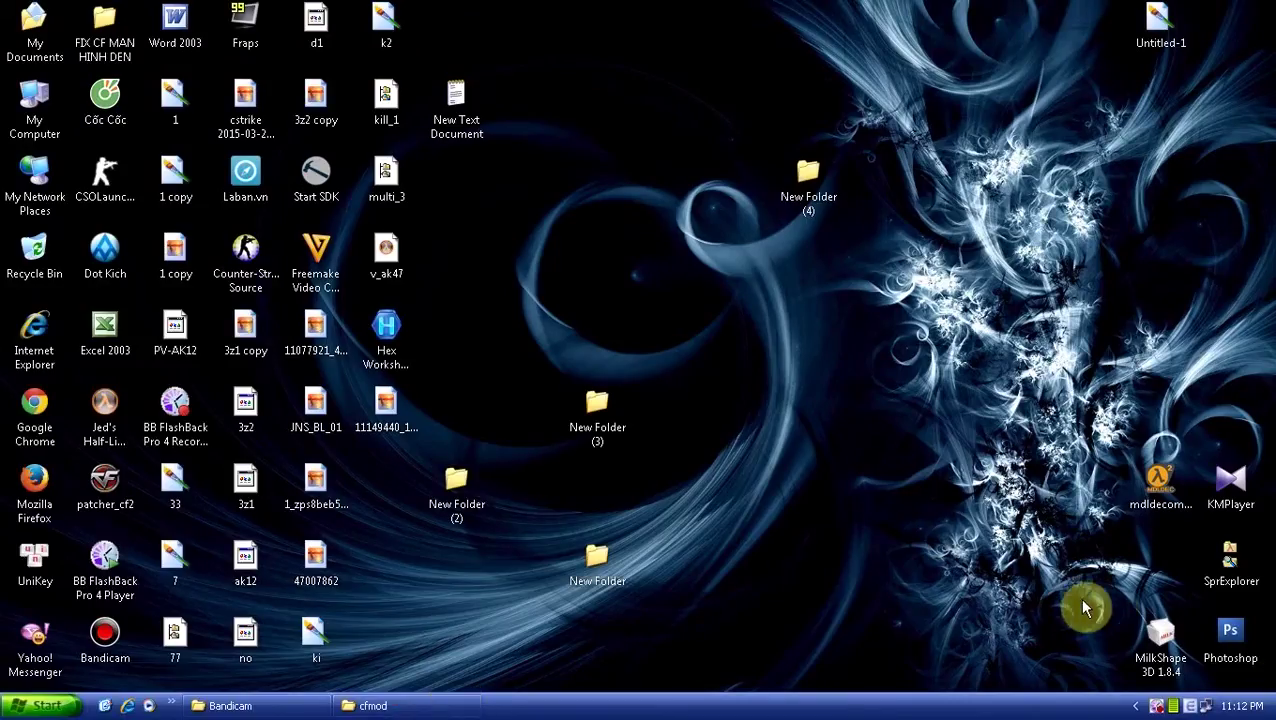
{"action": "double_click", "coordinate": [1228, 640]}
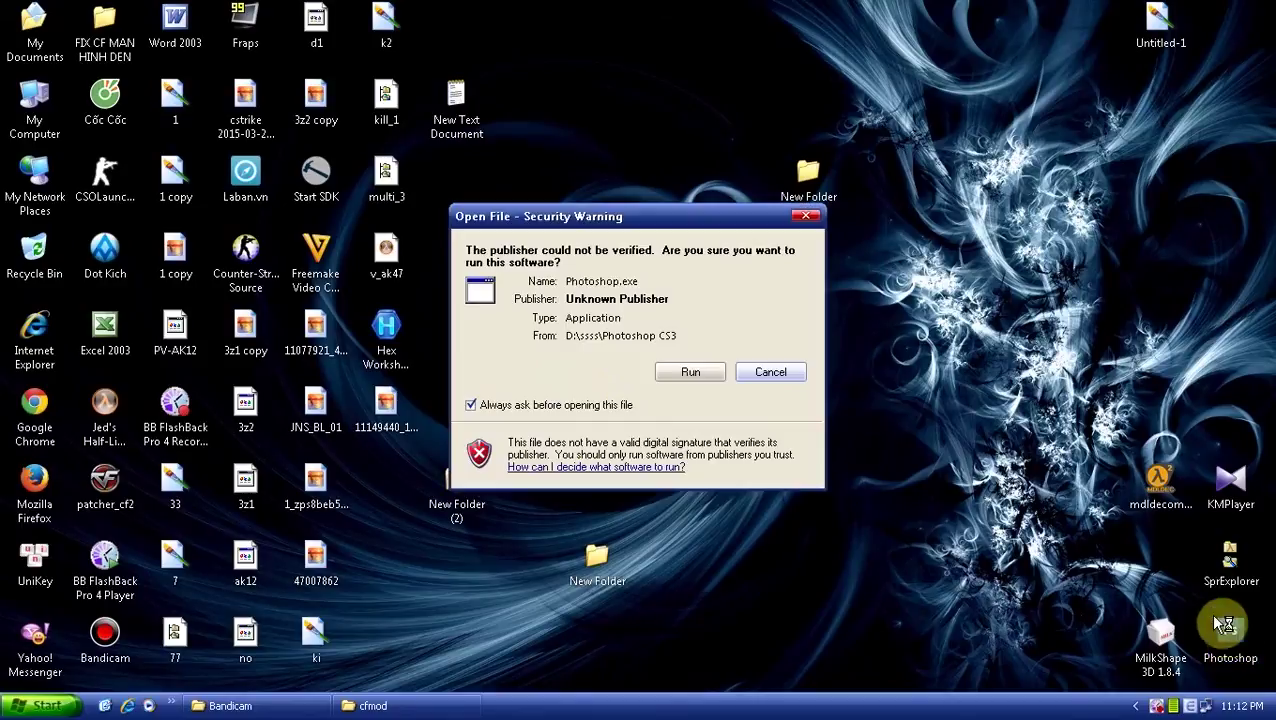
{"action": "left_click", "coordinate": [664, 376]}
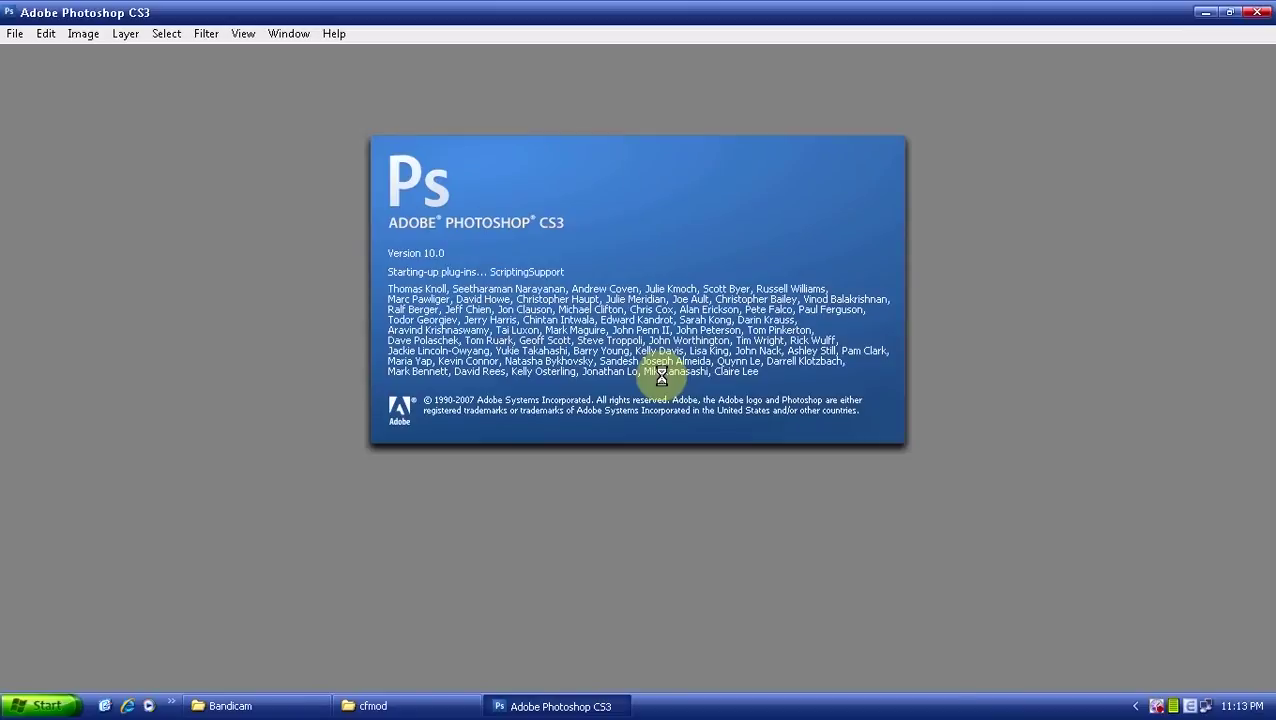
Open the 11077921 game screenshot from the desktop and examine its numbered HUD and killmark areas
{"action": "left_click", "coordinate": [558, 710]}
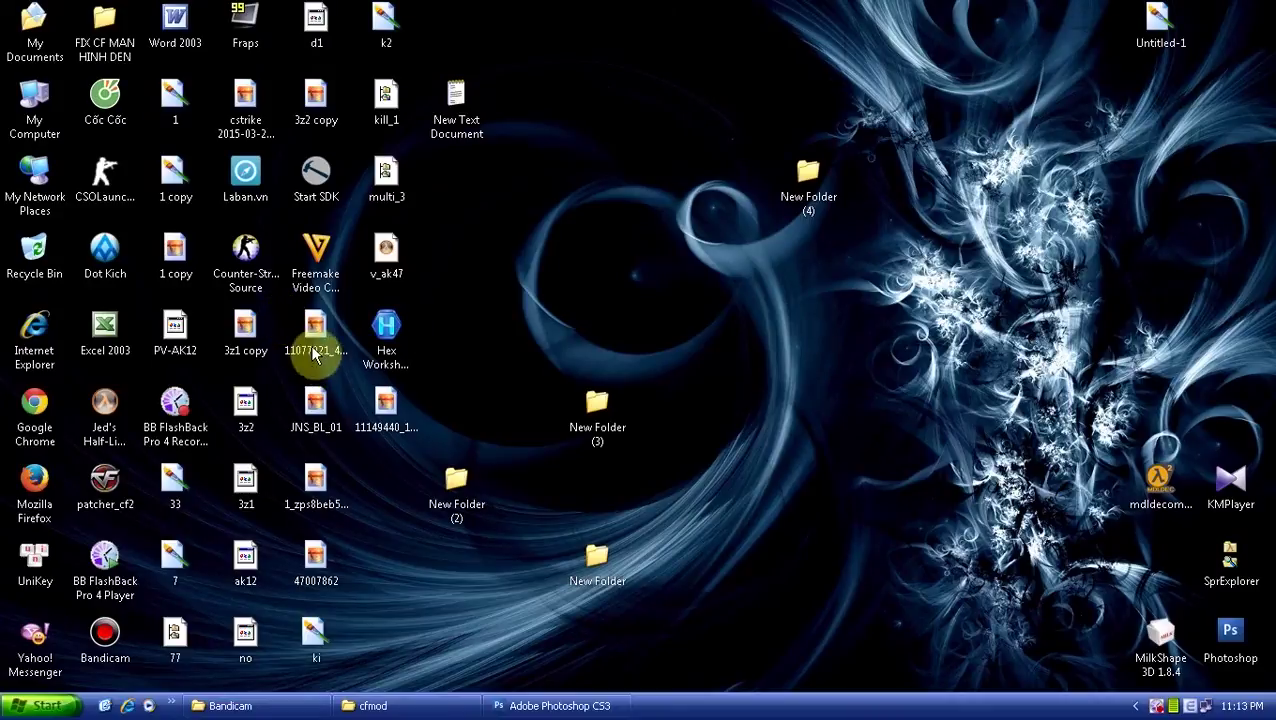
{"action": "double_click", "coordinate": [245, 327]}
{"action": "scroll", "coordinate": [642, 503], "scroll_direction": "down", "scroll_amount": 2}
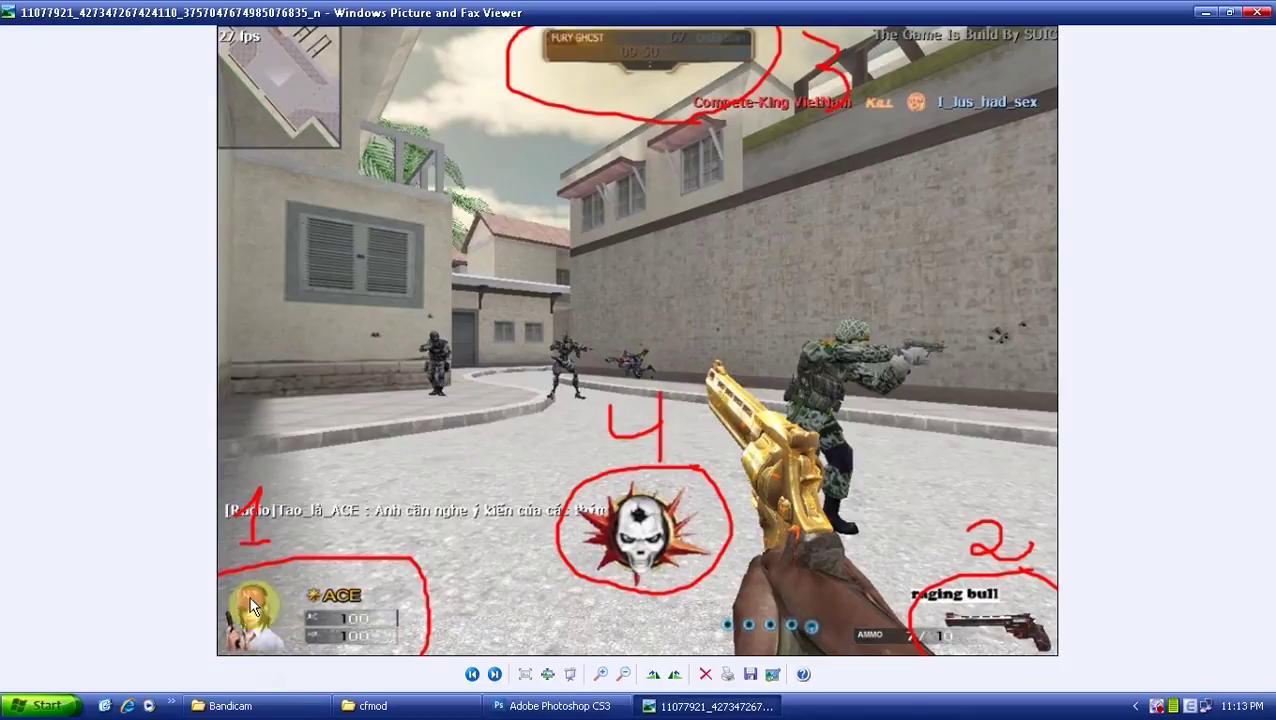
{"action": "left_click", "coordinate": [745, 706]}
{"action": "left_click", "coordinate": [698, 708]}
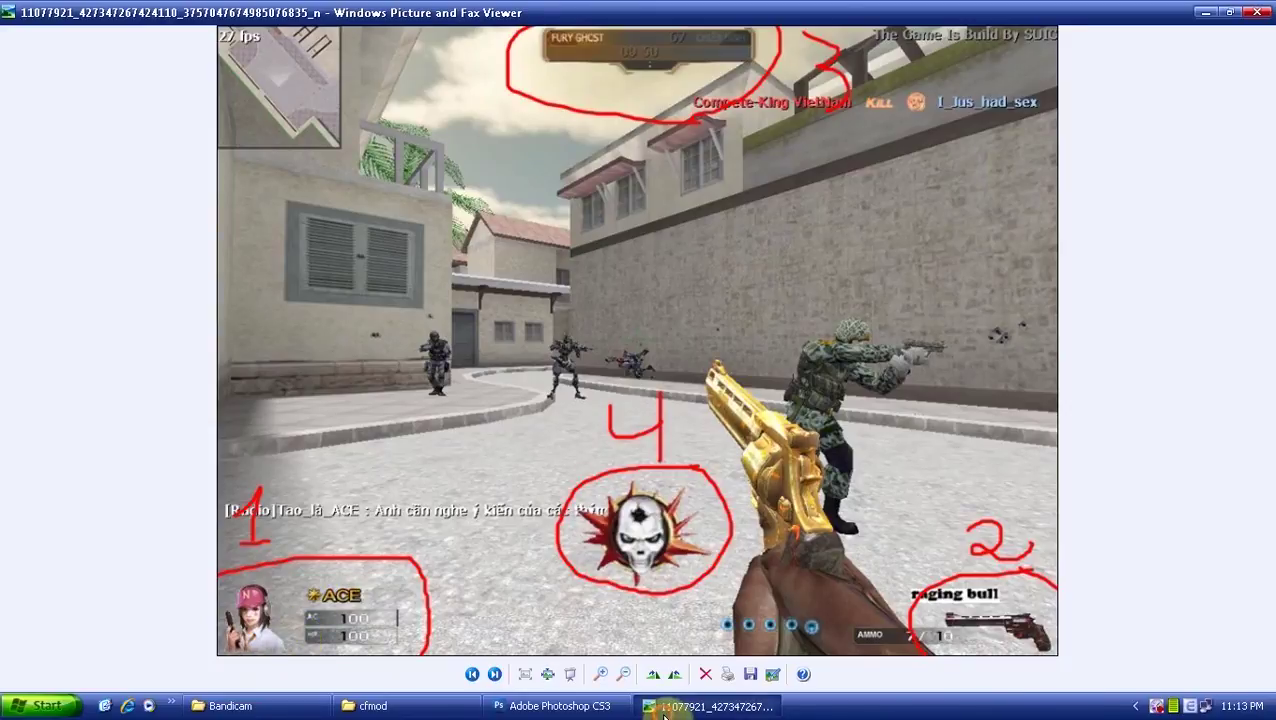
{"action": "left_click", "coordinate": [700, 706]}
Switch to Photoshop and browse for a file to open in the ck\Compete-King\cstrike\mh_tga folder on drive D
{"action": "left_click", "coordinate": [550, 706]}
{"action": "left_click", "coordinate": [18, 34]}
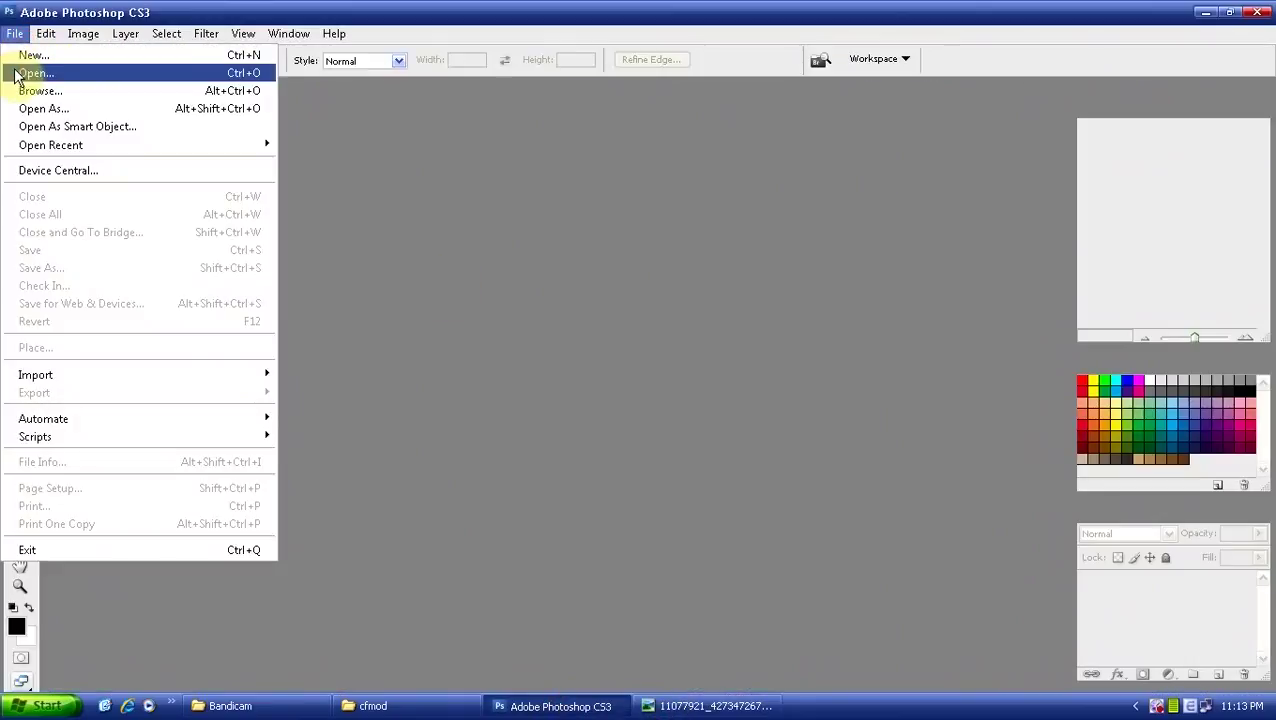
{"action": "left_click", "coordinate": [17, 72]}
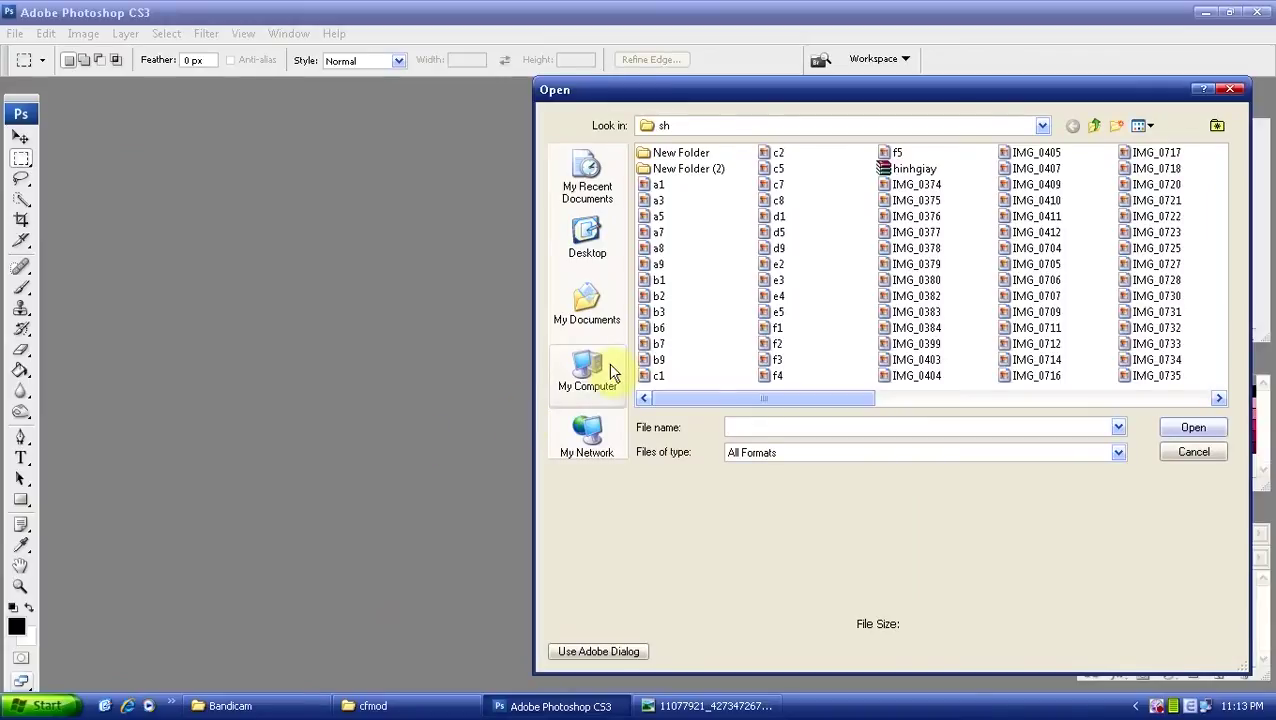
{"action": "left_click", "coordinate": [605, 368]}
{"action": "double_click", "coordinate": [693, 186]}
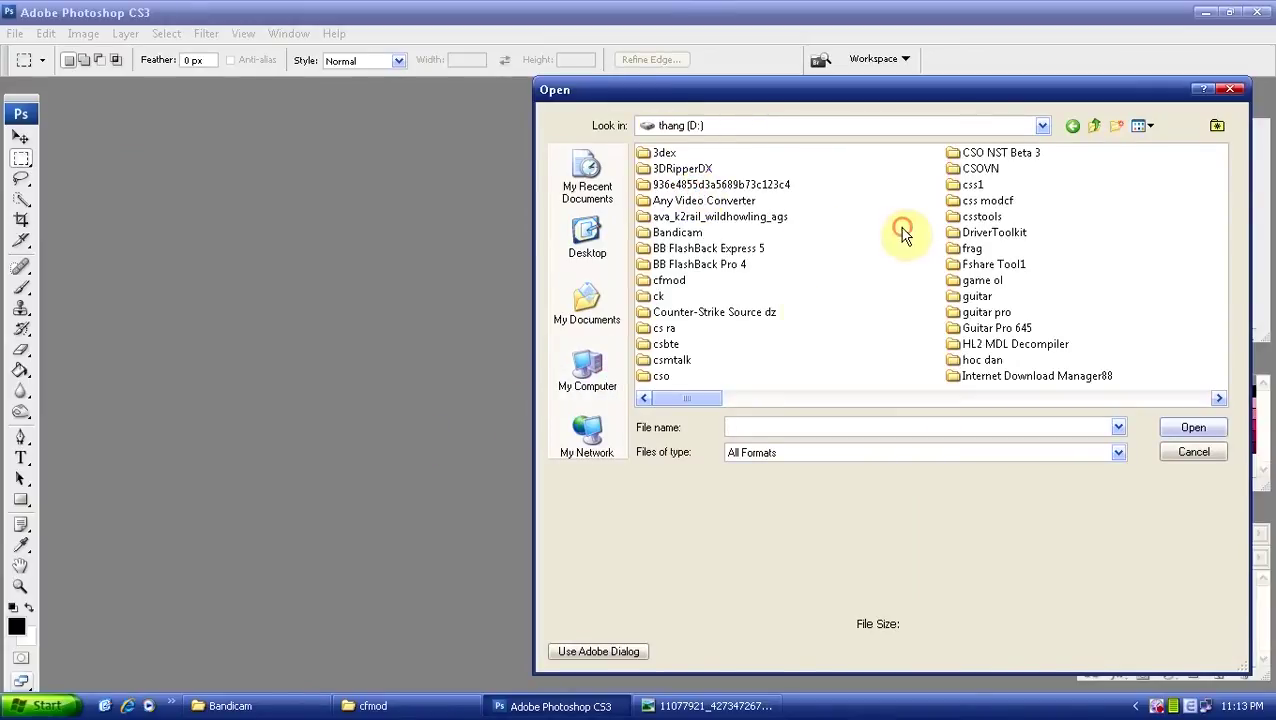
{"action": "double_click", "coordinate": [657, 297]}
{"action": "double_click", "coordinate": [665, 169]}
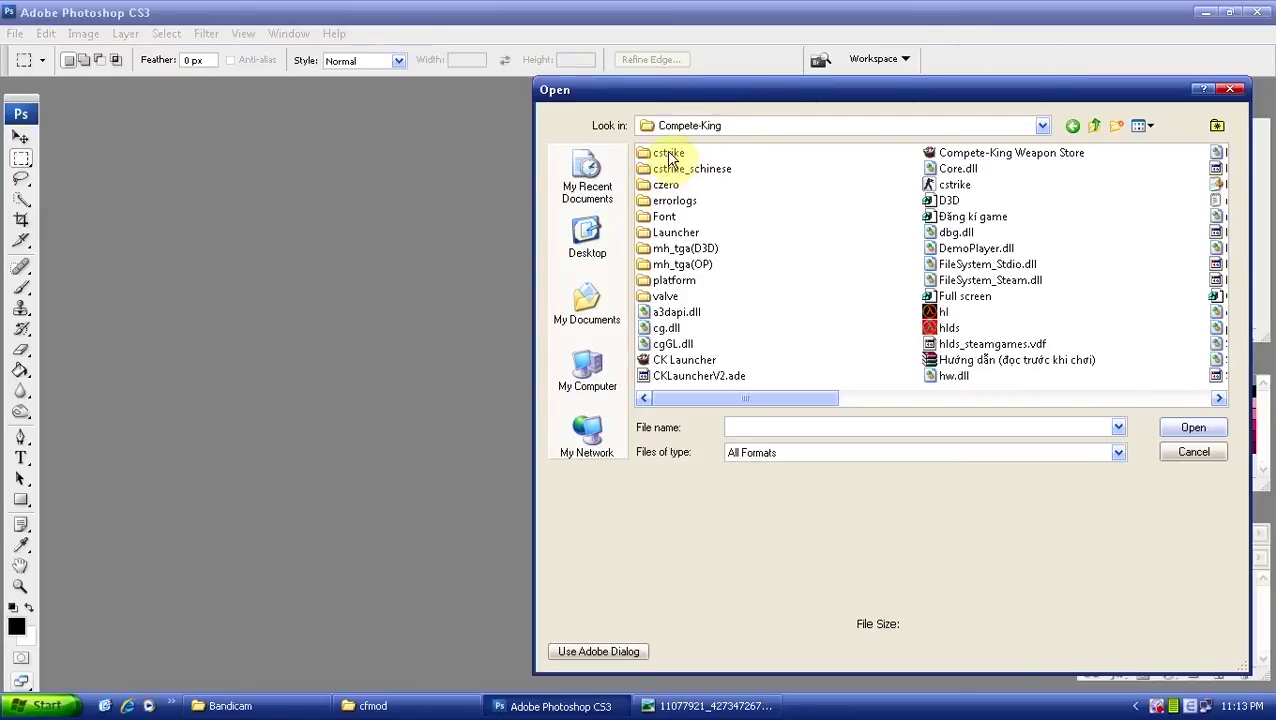
{"action": "double_click", "coordinate": [668, 153]}
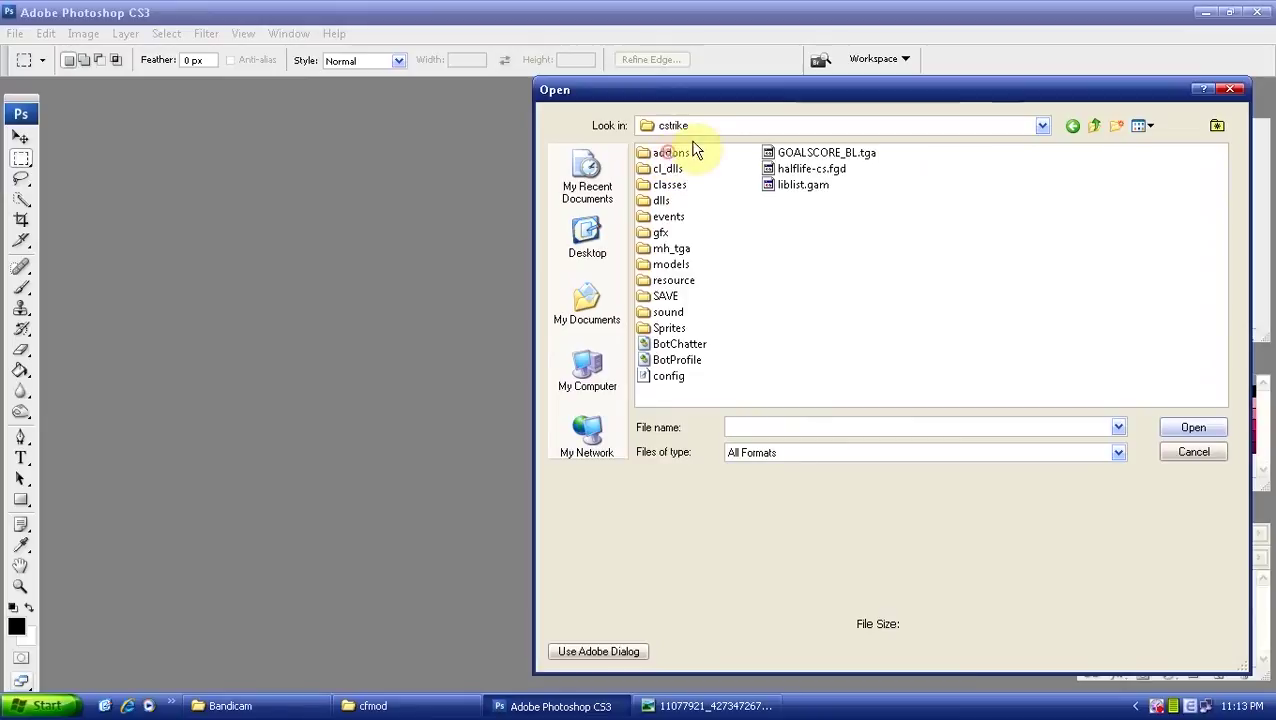
{"action": "left_click", "coordinate": [686, 247]}
Preview the TGA images in the mh_tga folder, including ak47-razer_LINE.tga and arctic_20.tga
{"action": "key", "text": "Down"}
{"action": "key", "text": "Down"}
{"action": "key", "text": "Down"}
{"action": "key", "text": "Down"}
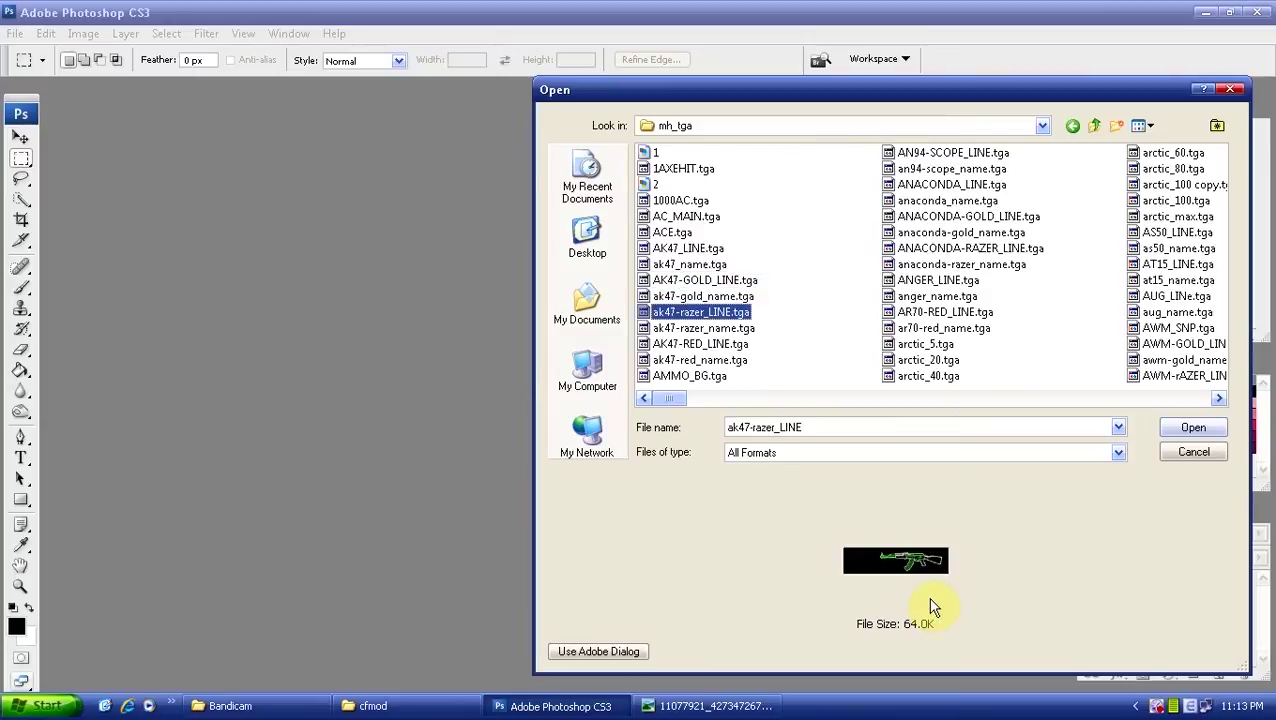
{"action": "key", "text": "Right"}
{"action": "key", "text": "Down"}
{"action": "key", "text": "Down"}
{"action": "key", "text": "Down"}
{"action": "key", "text": "Down"}
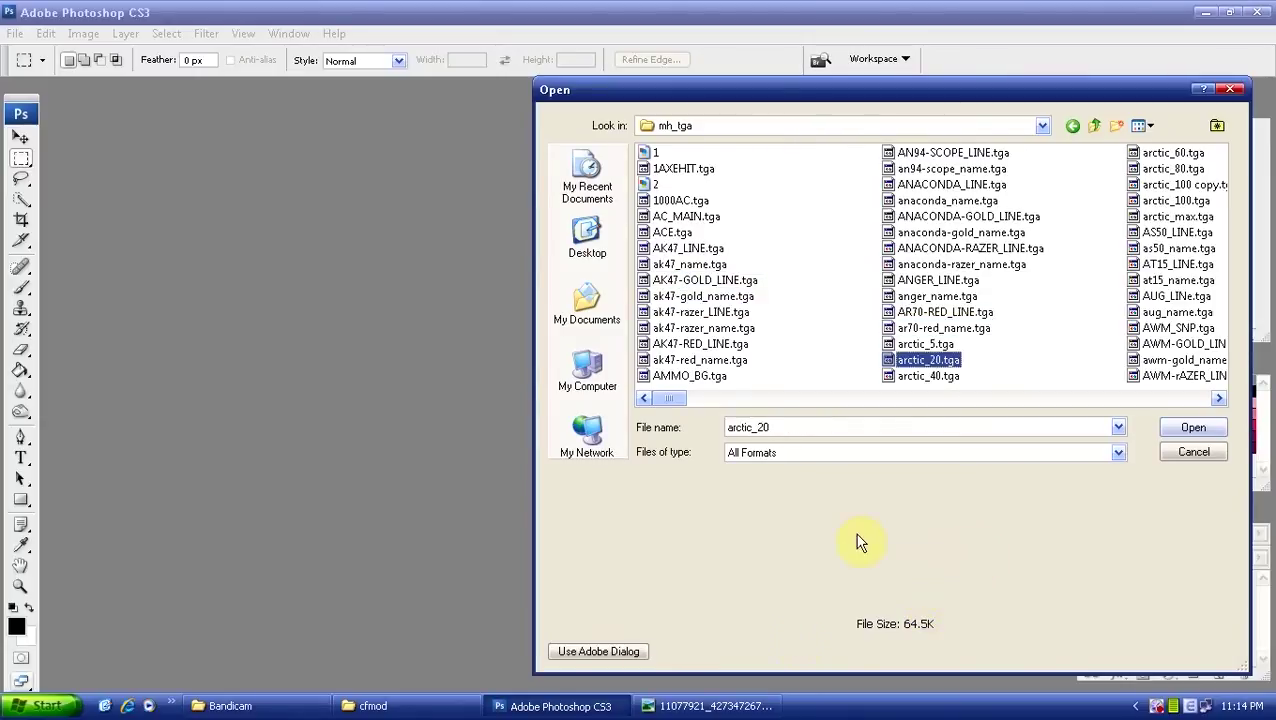
Compare the previews of arctic_40.tga and awm-gold_name.tga with the numbered HUD areas in the game screenshot
{"action": "left_click", "coordinate": [748, 706]}
{"action": "left_click", "coordinate": [760, 706]}
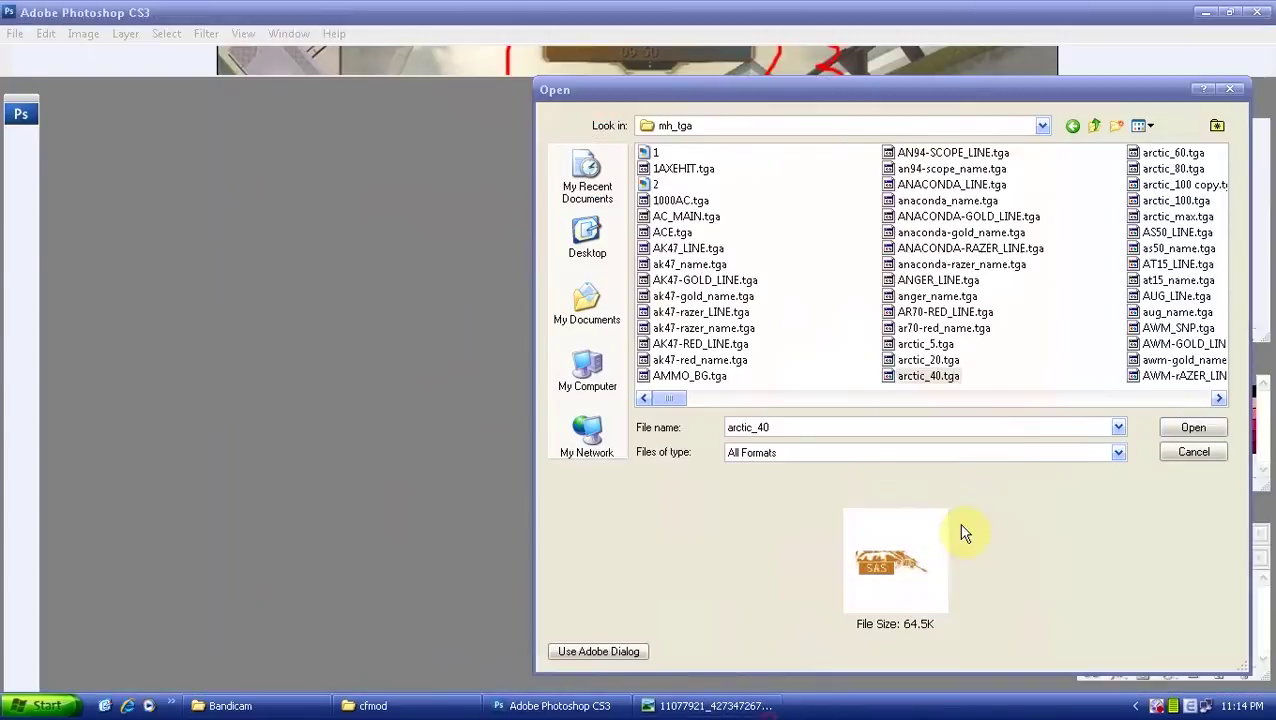
{"action": "key", "text": "Right"}
{"action": "key", "text": "Up"}
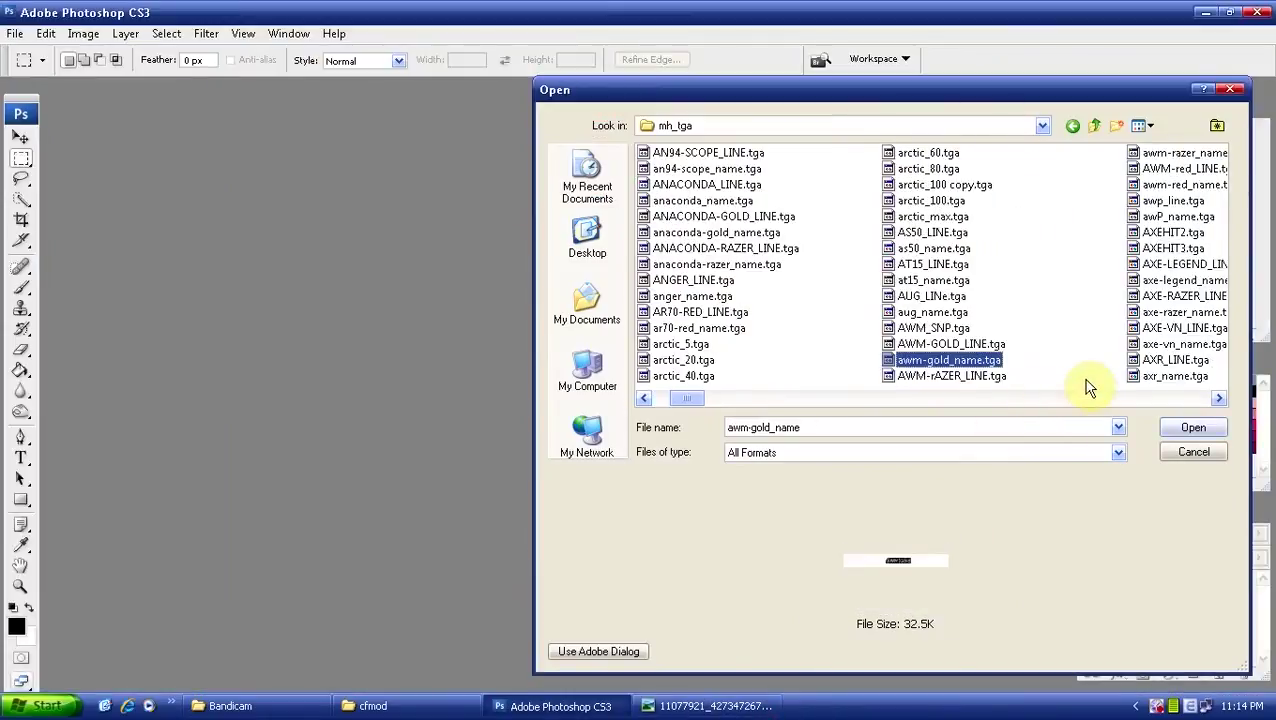
{"action": "left_click", "coordinate": [710, 706]}
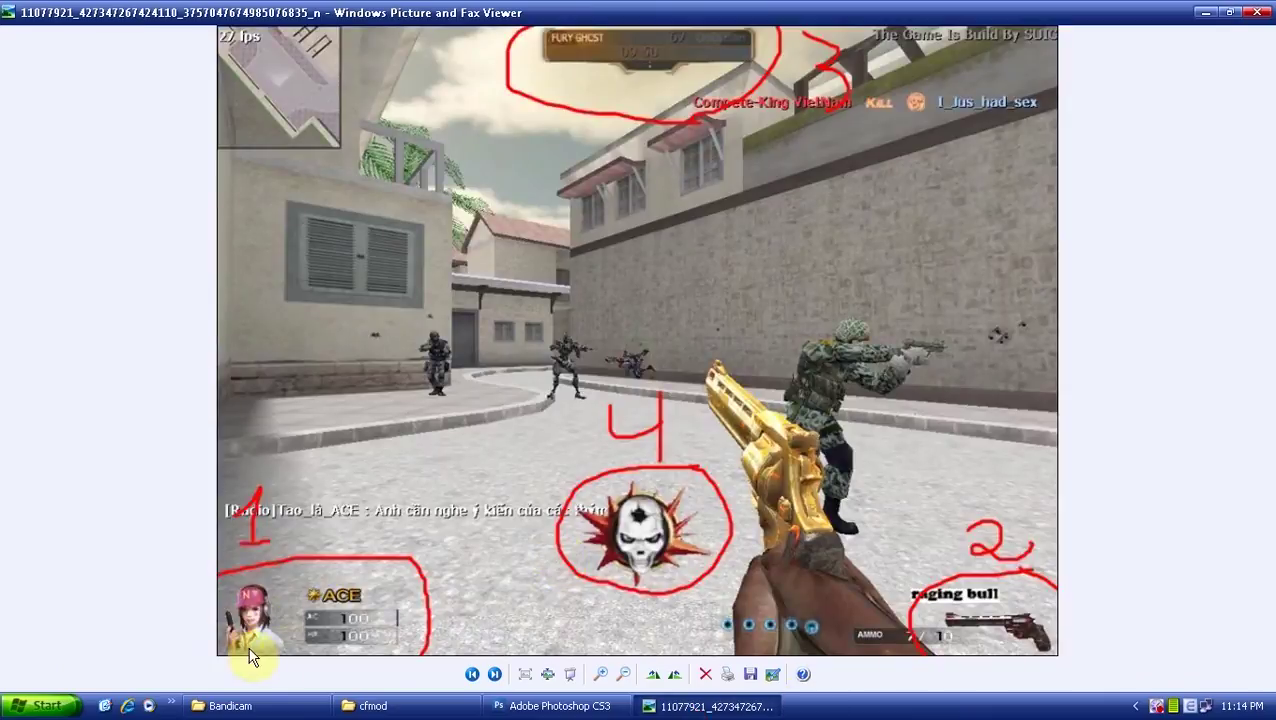
Return to Photoshop's file browser, open GHOST_100.tga from the mh_tga folder, and enlarge its document window
{"action": "left_click", "coordinate": [700, 706]}
{"action": "key", "text": "Right"}
{"action": "key", "text": "Right"}
{"action": "key", "text": "Right"}
{"action": "key", "text": "Right"}
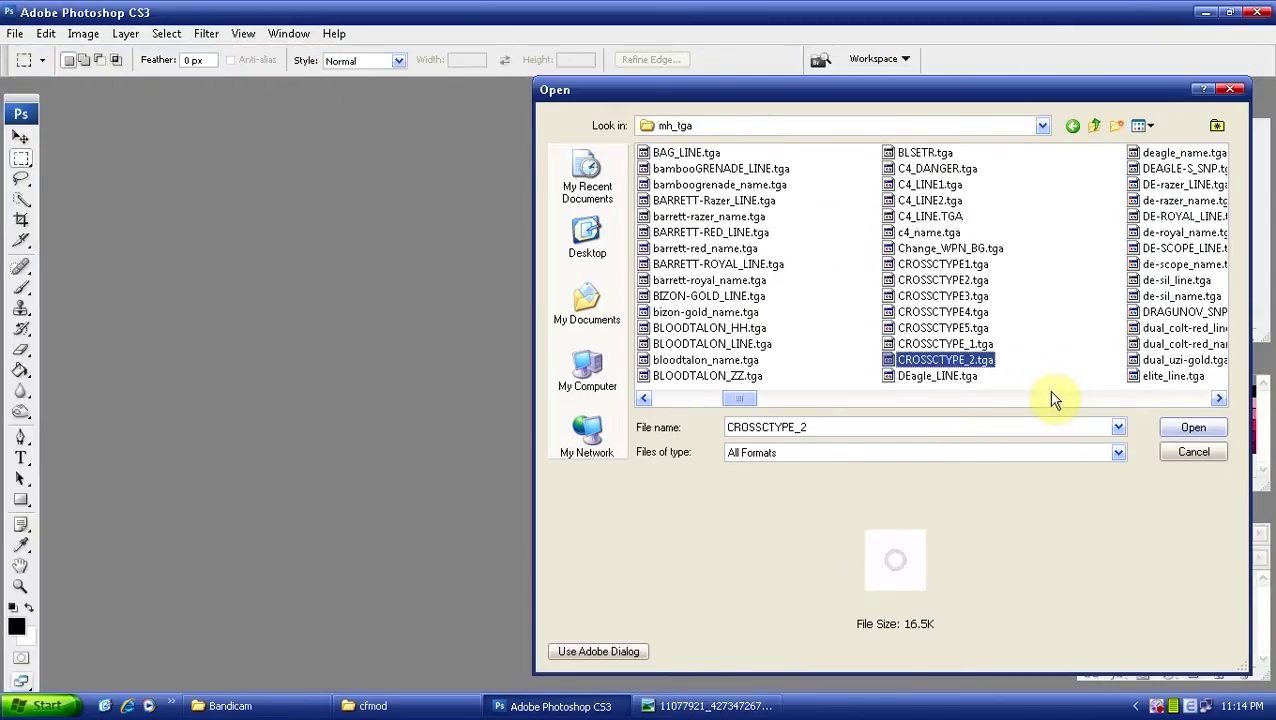
{"action": "key", "text": "Right"}
{"action": "key", "text": "Right"}
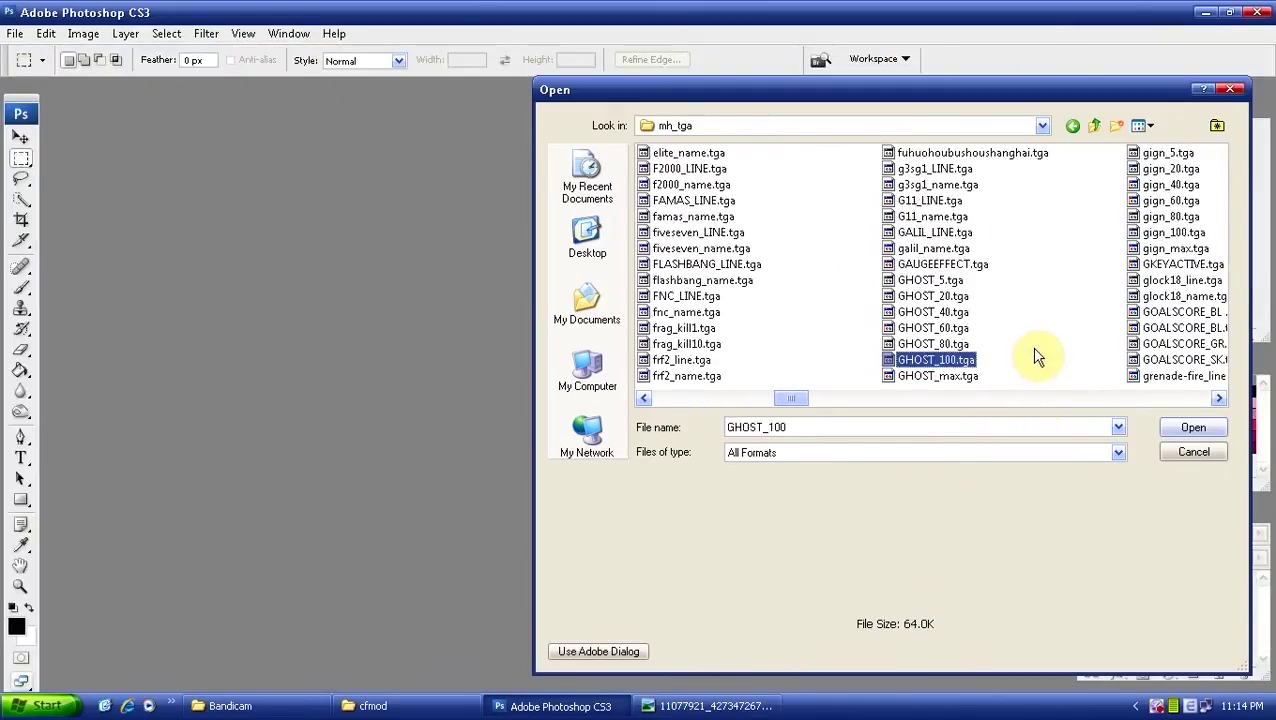
{"action": "key", "text": "Down"}
{"action": "key", "text": "Up"}
{"action": "left_click", "coordinate": [1175, 428]}
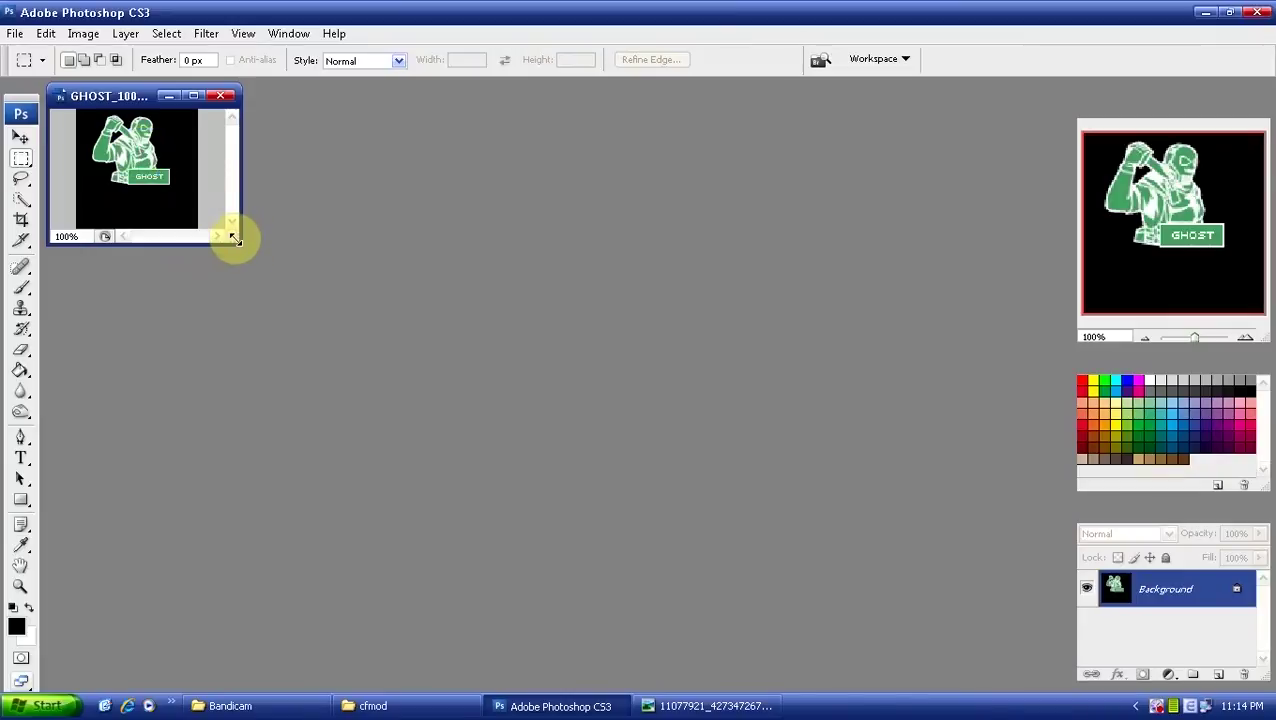
{"action": "left_click_drag", "start_coordinate": [238, 240], "coordinate": [566, 516]}
Switch to the cfmod folder in Windows Explorer and open its rf019\TEX\UI\PLAYMAIN subfolder
{"action": "left_click", "coordinate": [548, 708]}
{"action": "left_click", "coordinate": [372, 706]}
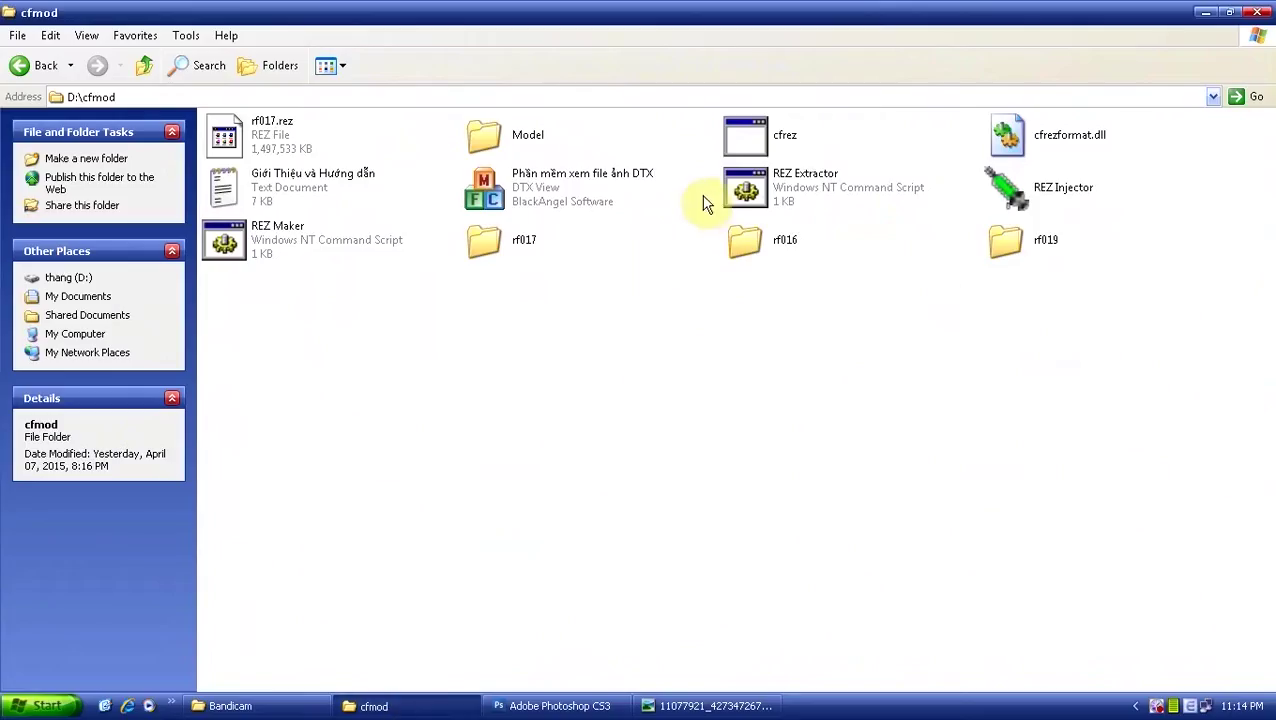
{"action": "left_click", "coordinate": [1016, 243]}
{"action": "double_click", "coordinate": [1020, 246]}
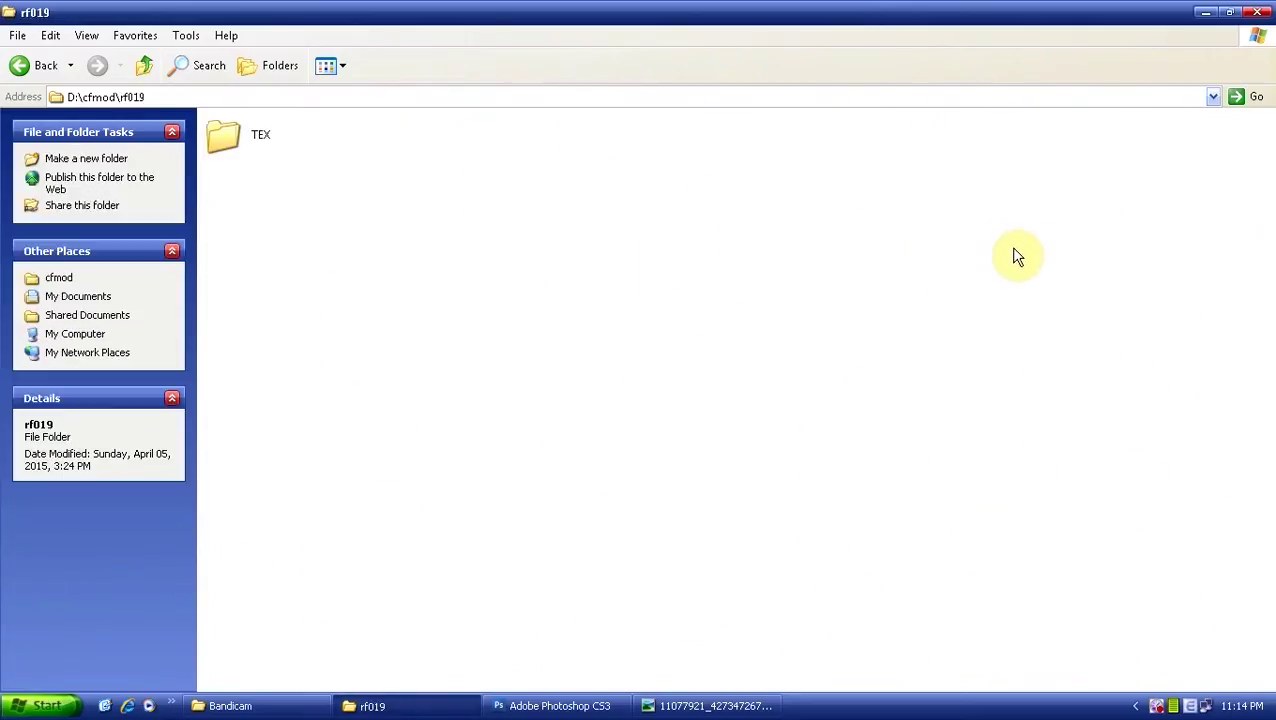
{"action": "double_click", "coordinate": [260, 145]}
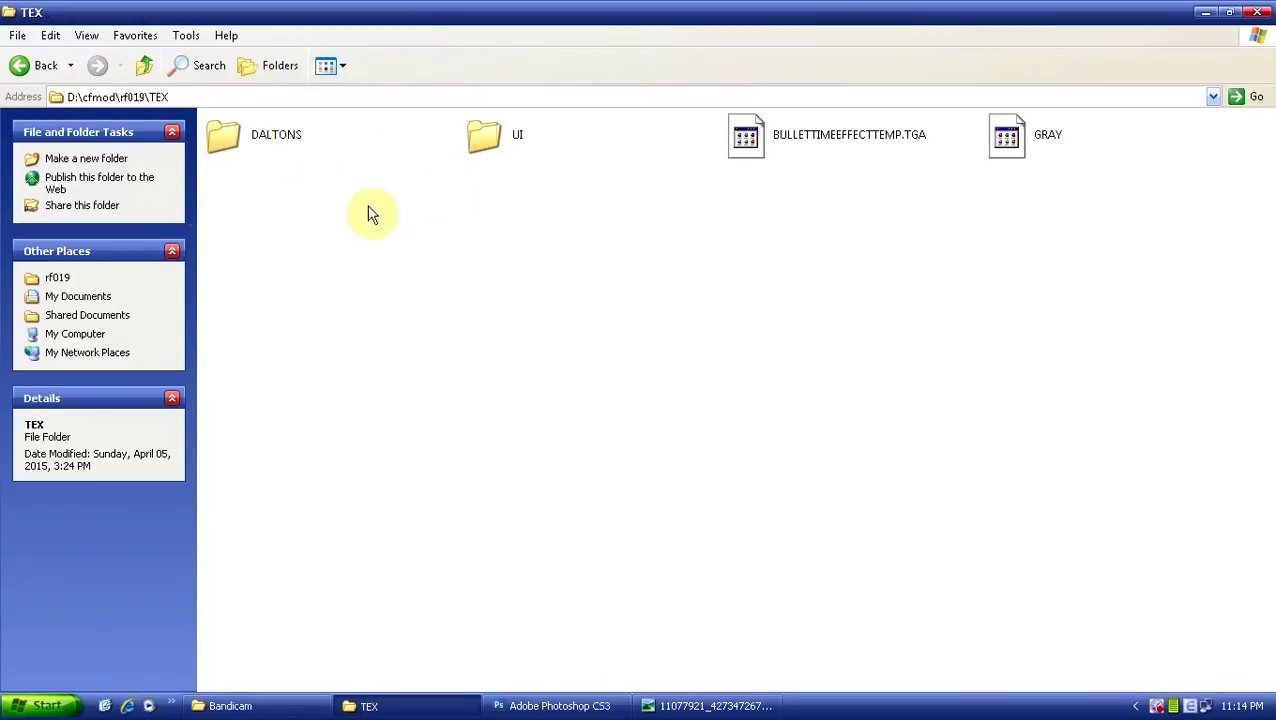
{"action": "double_click", "coordinate": [480, 143]}
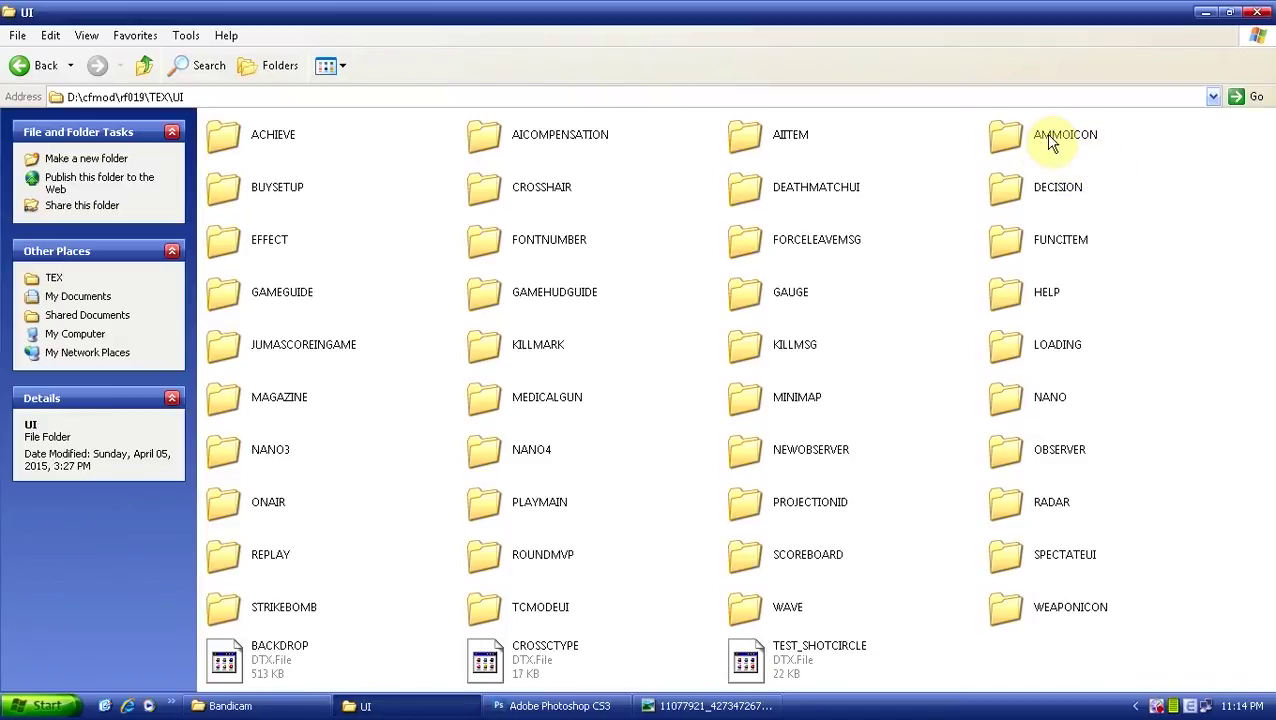
{"action": "left_click", "coordinate": [524, 508]}
Preview several HUD portrait textures in the PLAYMAIN folder, including HP_FBG_SAS, HP_FBG_ROSE and HP_FBG_NAVYSEAL
{"action": "scroll", "coordinate": [700, 295], "scroll_direction": "down", "scroll_amount": 5}
{"action": "scroll", "coordinate": [697, 267], "scroll_direction": "up", "scroll_amount": 2}
{"action": "double_click", "coordinate": [654, 240]}
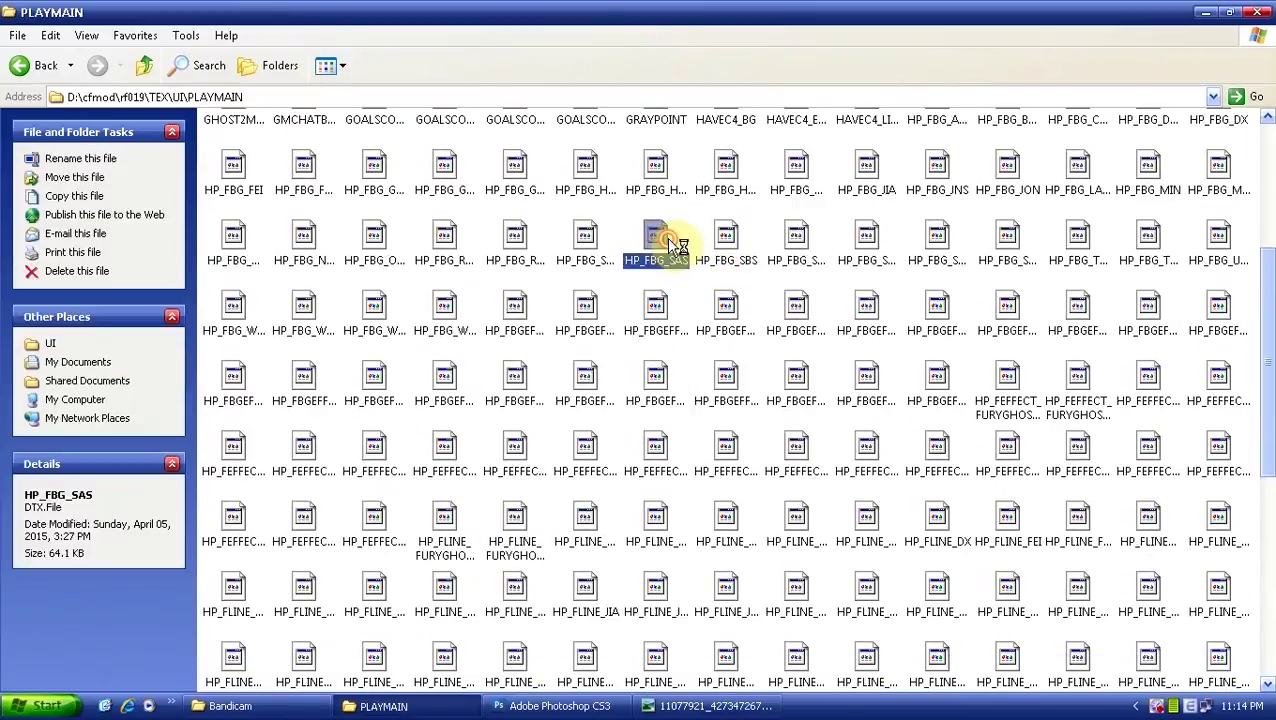
{"action": "left_click", "coordinate": [307, 128]}
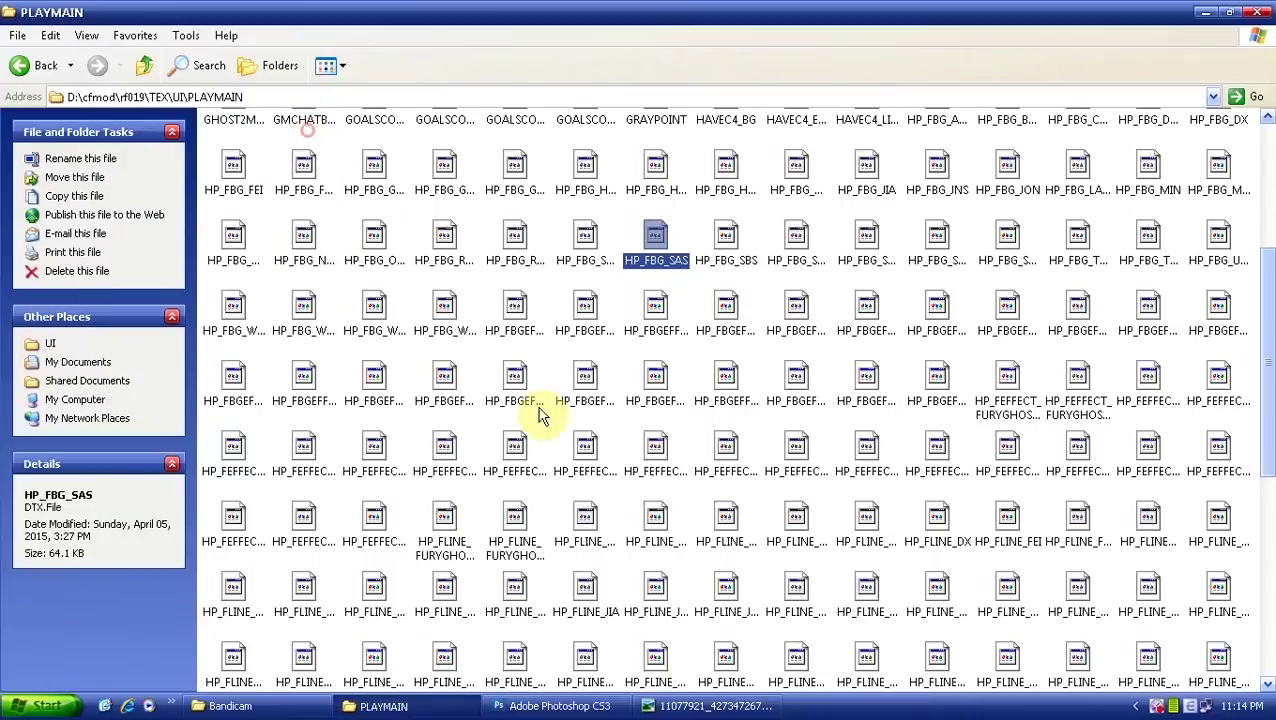
{"action": "double_click", "coordinate": [514, 242]}
{"action": "left_click", "coordinate": [327, 155]}
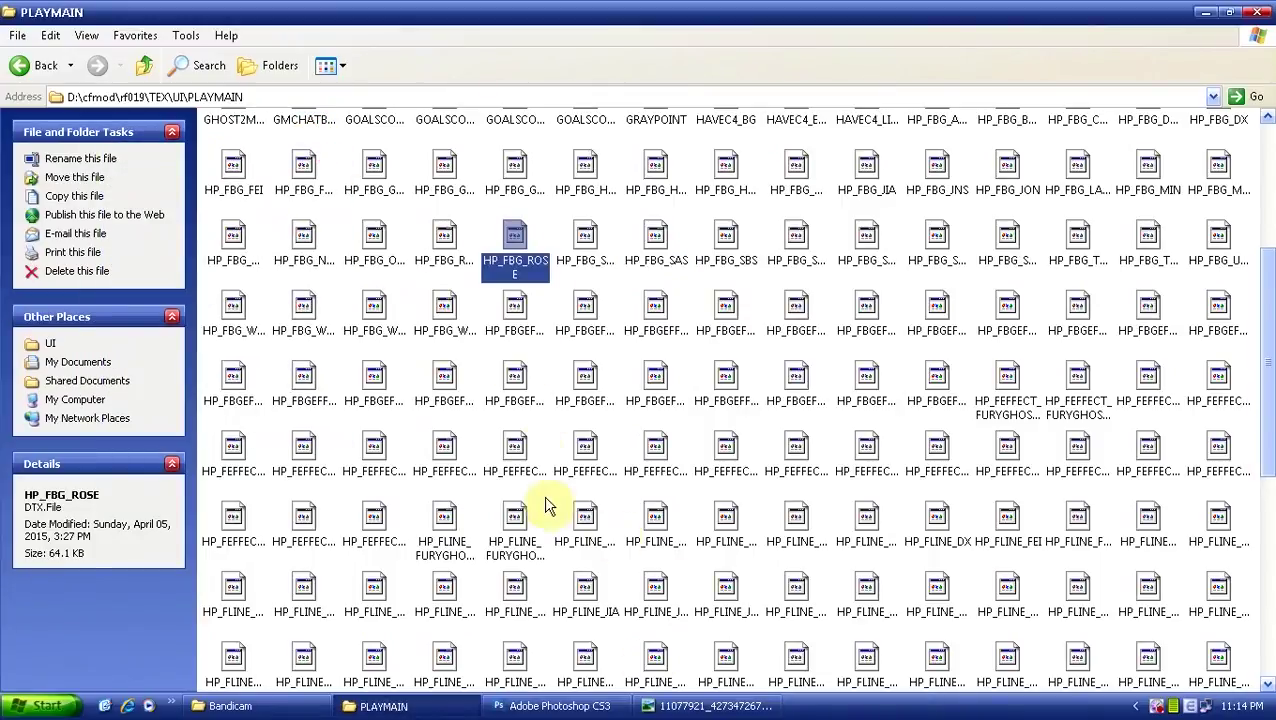
{"action": "double_click", "coordinate": [522, 447]}
{"action": "left_click", "coordinate": [244, 43]}
{"action": "double_click", "coordinate": [302, 243]}
{"action": "left_click", "coordinate": [240, 45]}
{"action": "scroll", "coordinate": [410, 390], "scroll_direction": "down", "scroll_amount": 2}
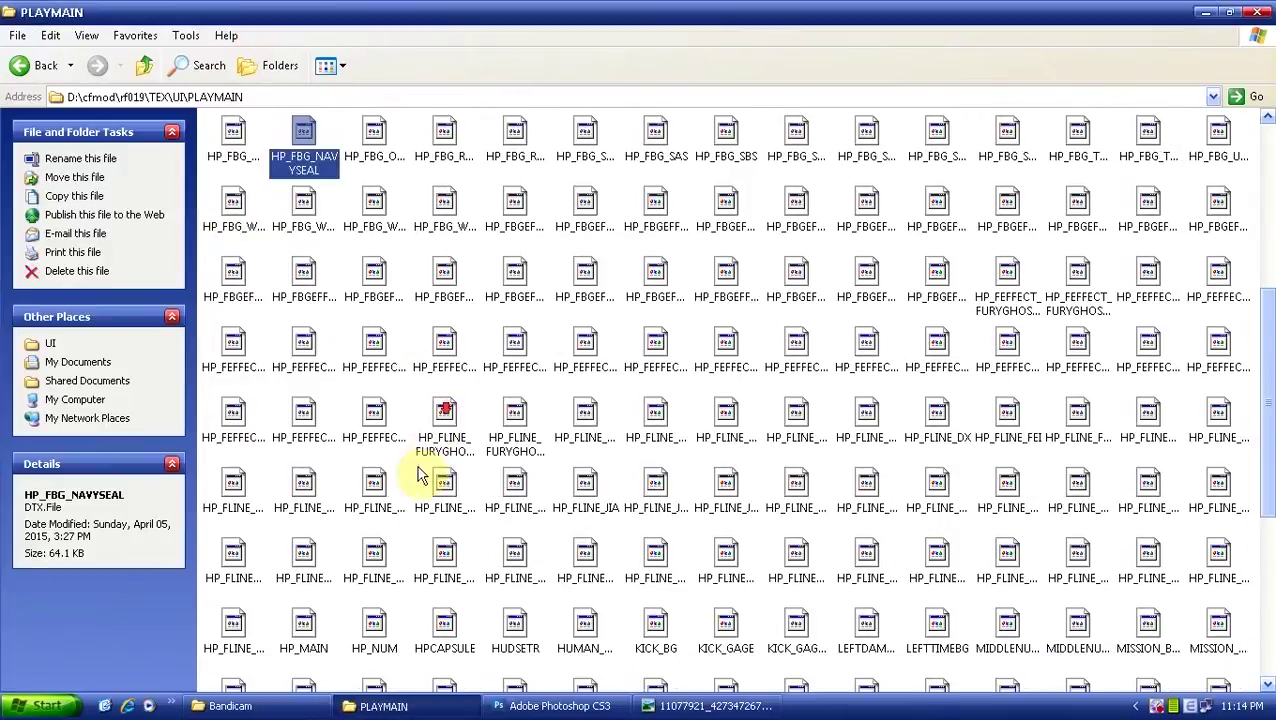
Preview the outline textures HP_FLINE_HEROWOMAN and HP_FLINE_JNS in DTXView
{"action": "double_click", "coordinate": [372, 487]}
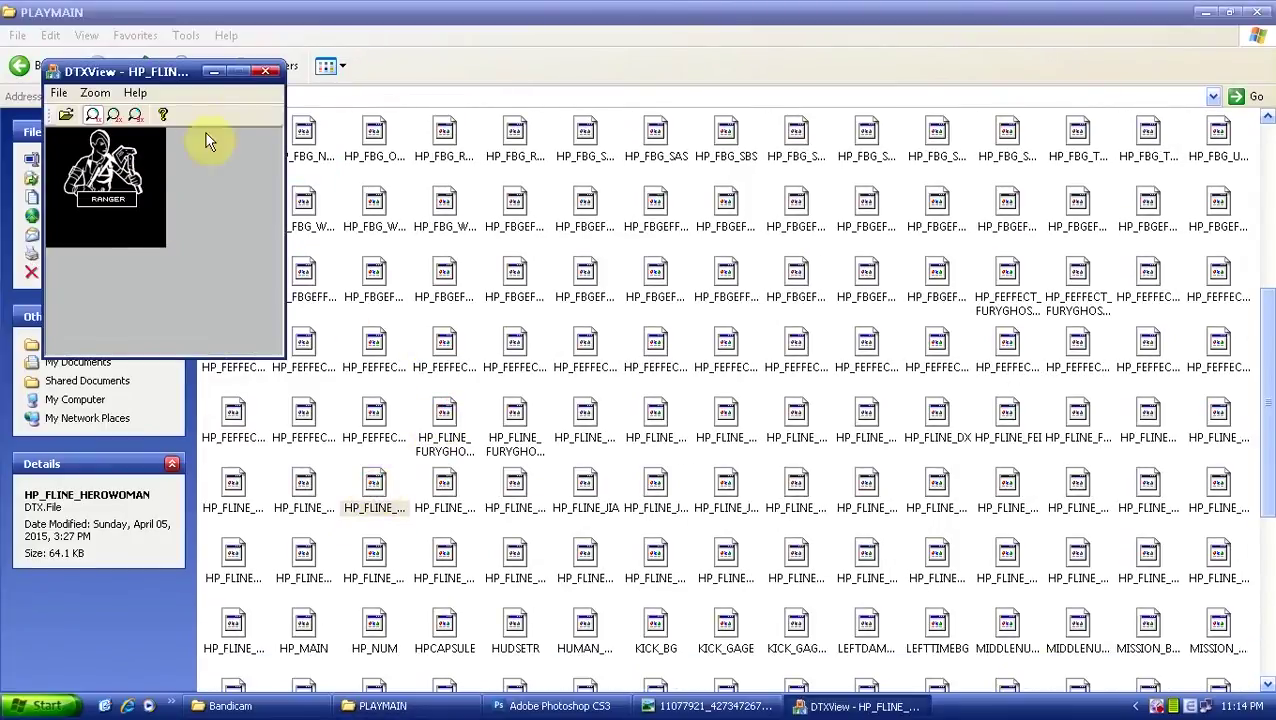
{"action": "left_click", "coordinate": [266, 71]}
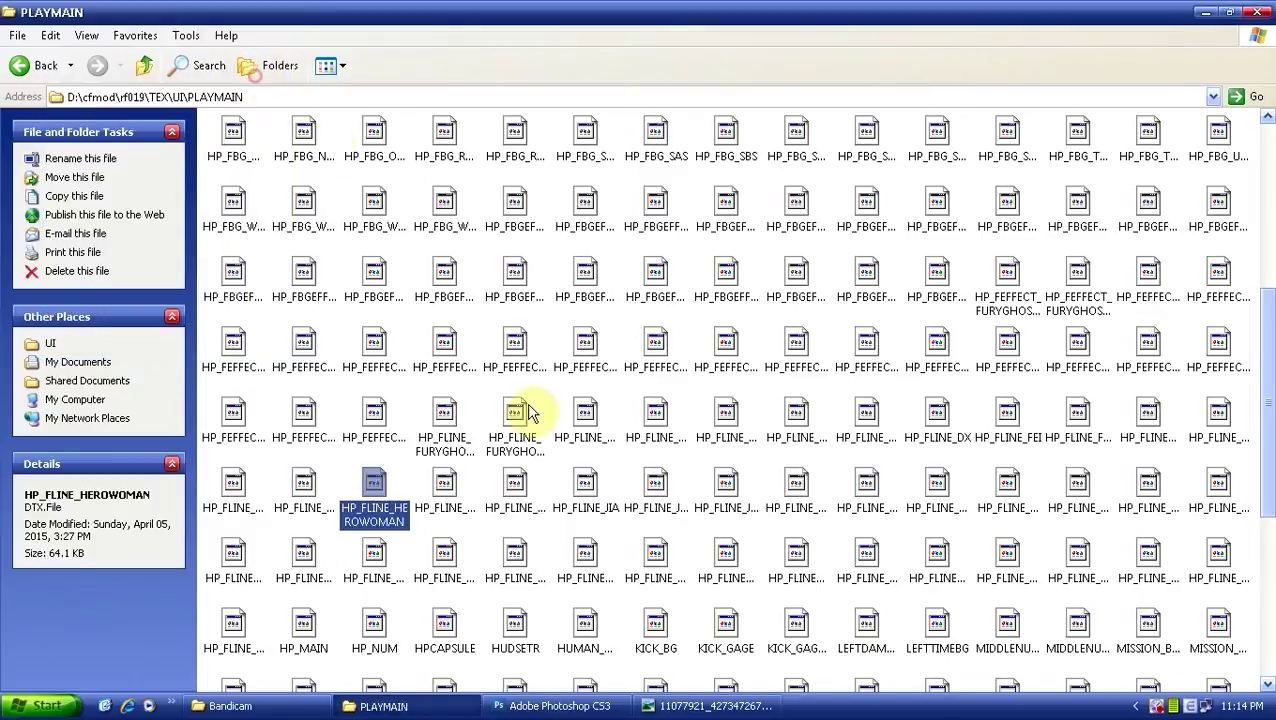
{"action": "double_click", "coordinate": [674, 495]}
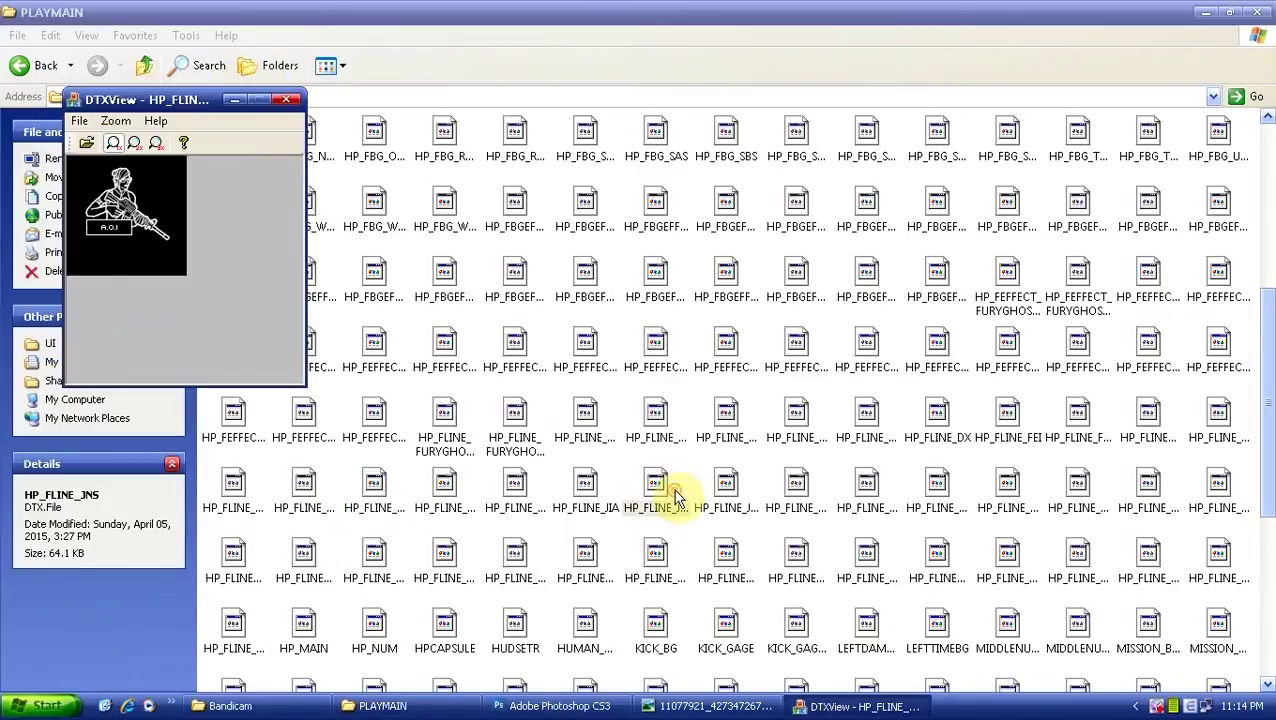
{"action": "left_click", "coordinate": [286, 99]}
Copy the path D:\cfmod\rf019\TEX\UI\PLAYMAIN and use it to browse to that folder from Photoshop
{"action": "left_click", "coordinate": [283, 99]}
{"action": "key", "text": "ctrl+c"}
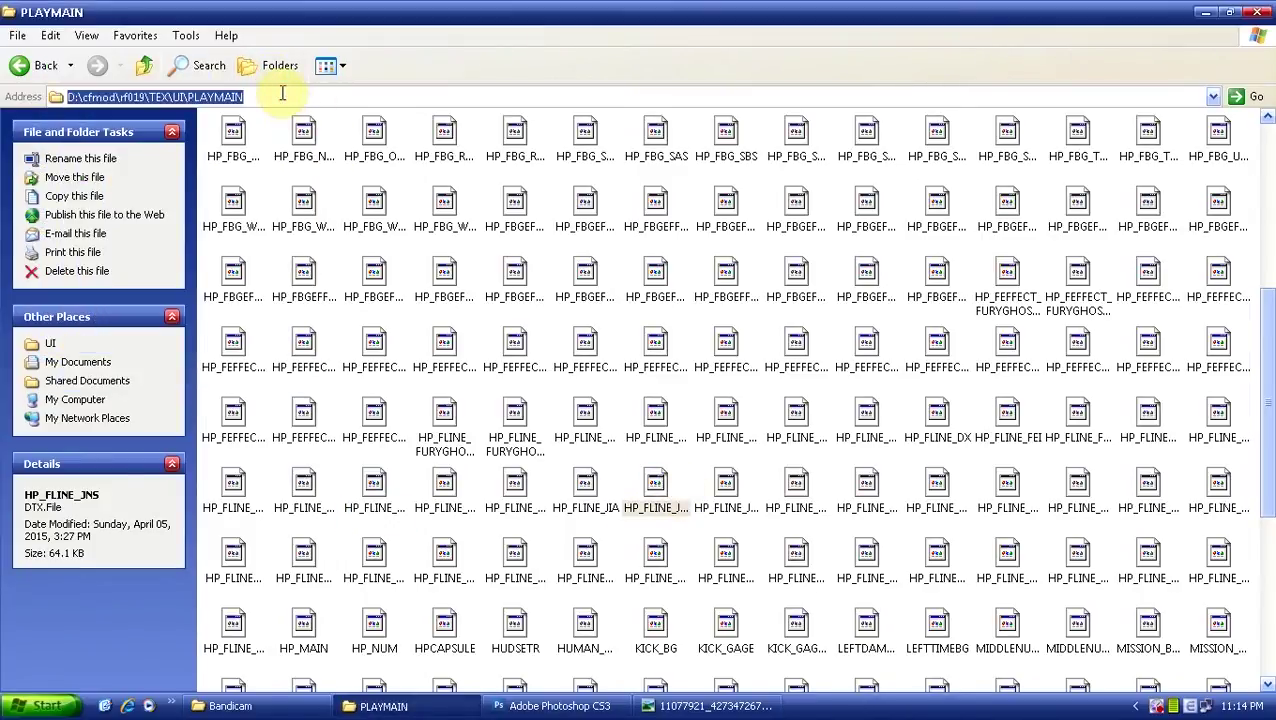
{"action": "left_click", "coordinate": [560, 706]}
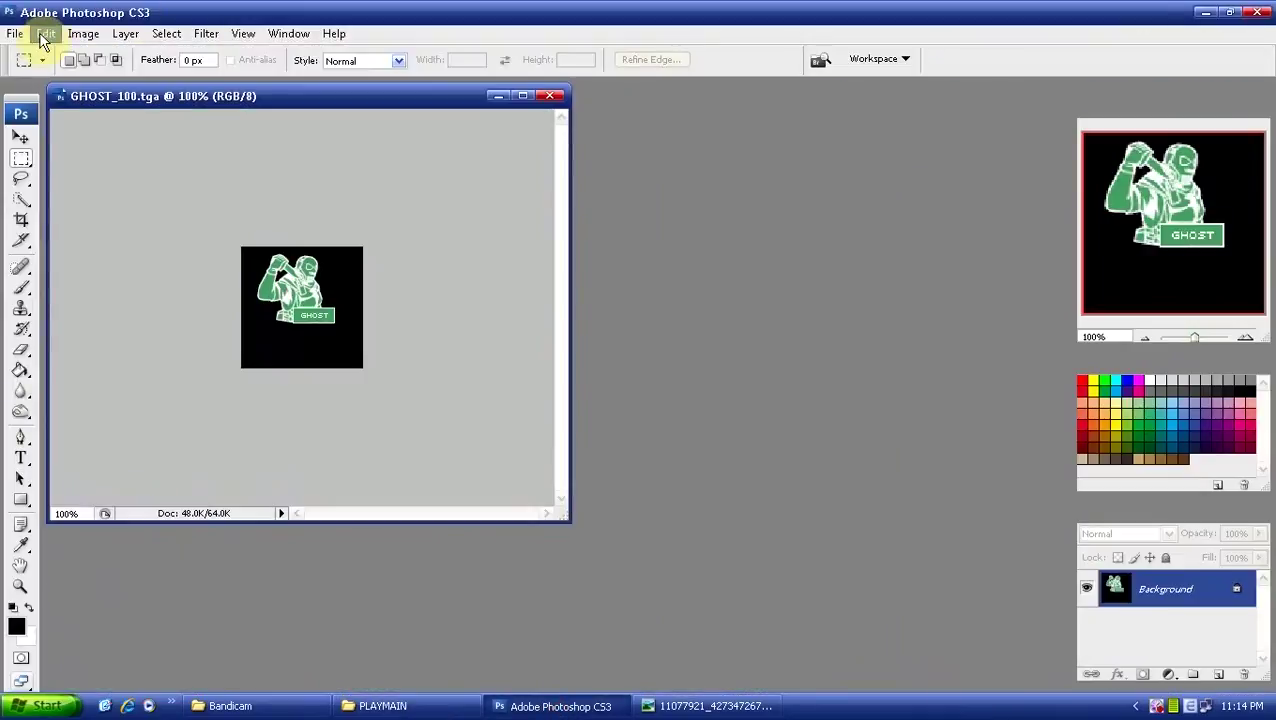
{"action": "left_click", "coordinate": [15, 33]}
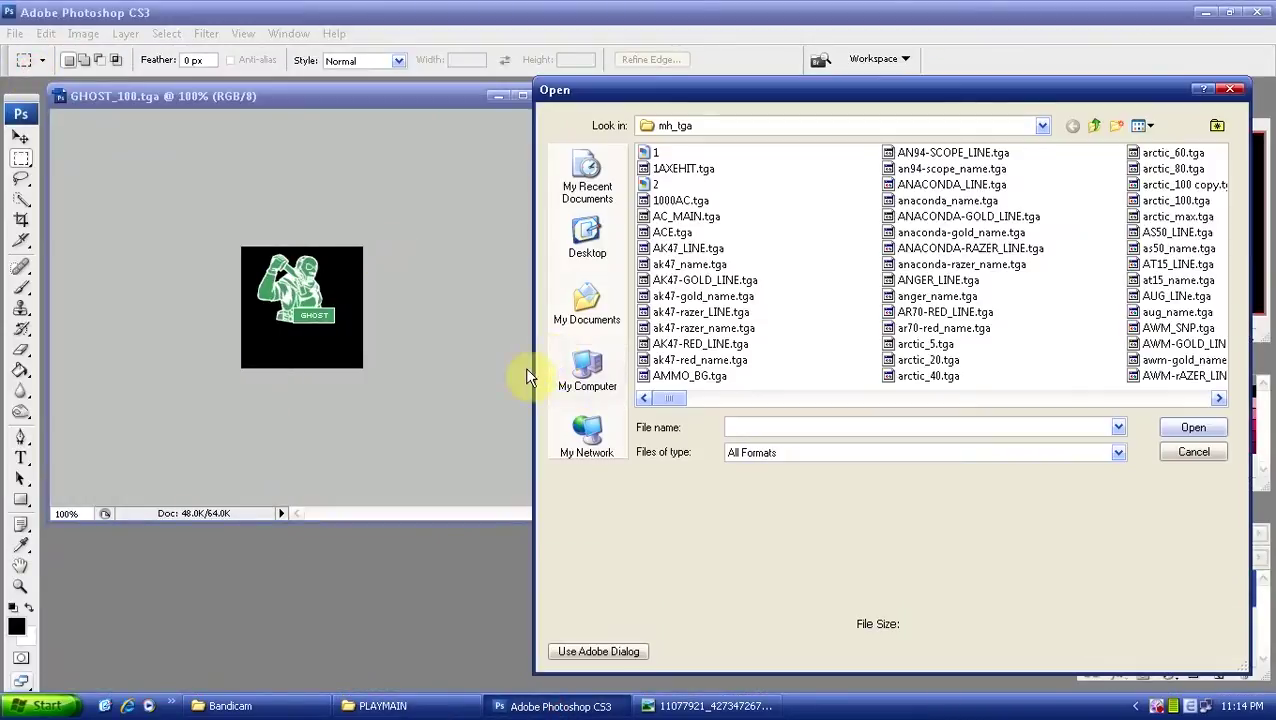
{"action": "key", "text": "ctrl+v"}
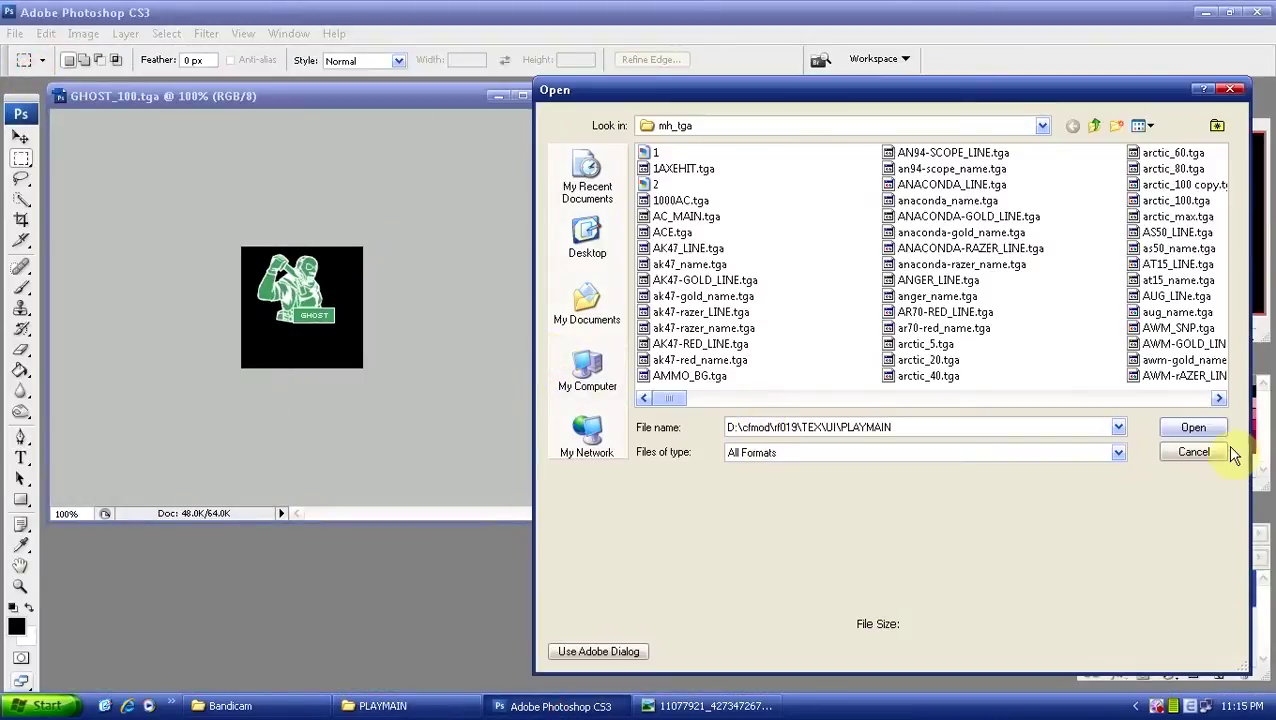
{"action": "left_click", "coordinate": [1192, 427]}
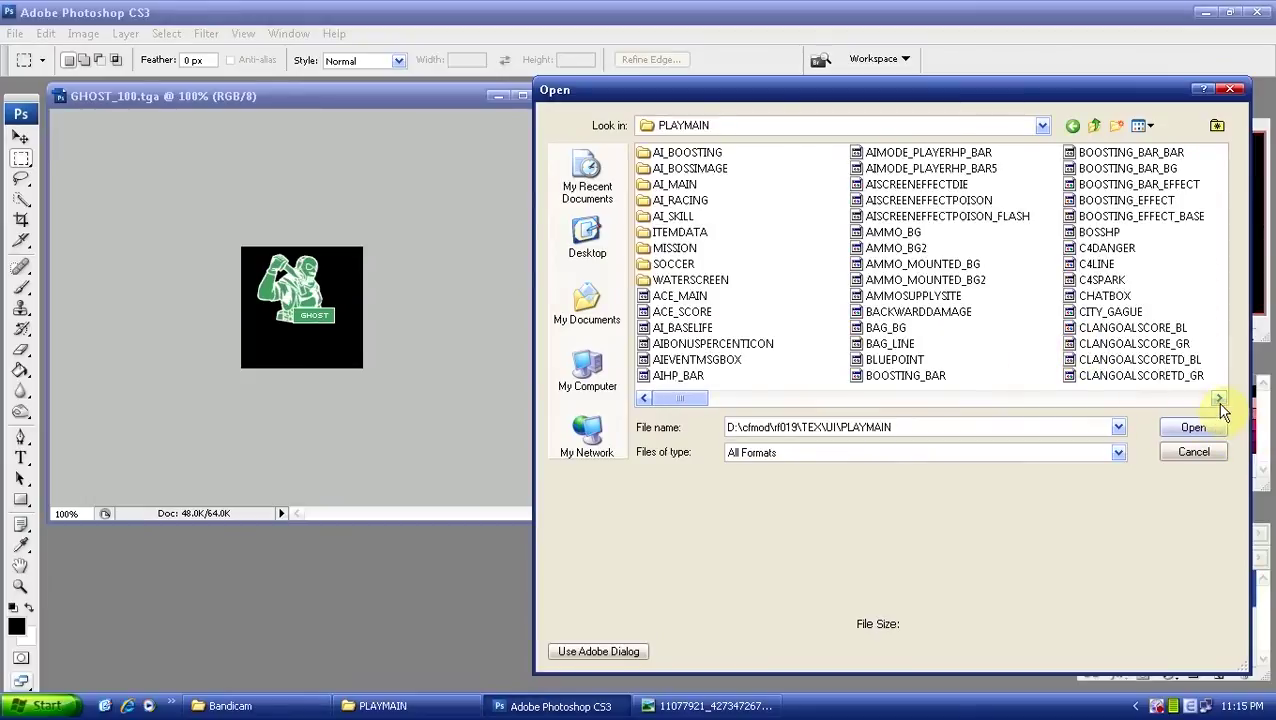
Find HP_FLINE_HEROWOMAN among the PLAYMAIN files and open it
{"action": "left_click", "coordinate": [1219, 399]}
{"action": "left_click", "coordinate": [1219, 399]}
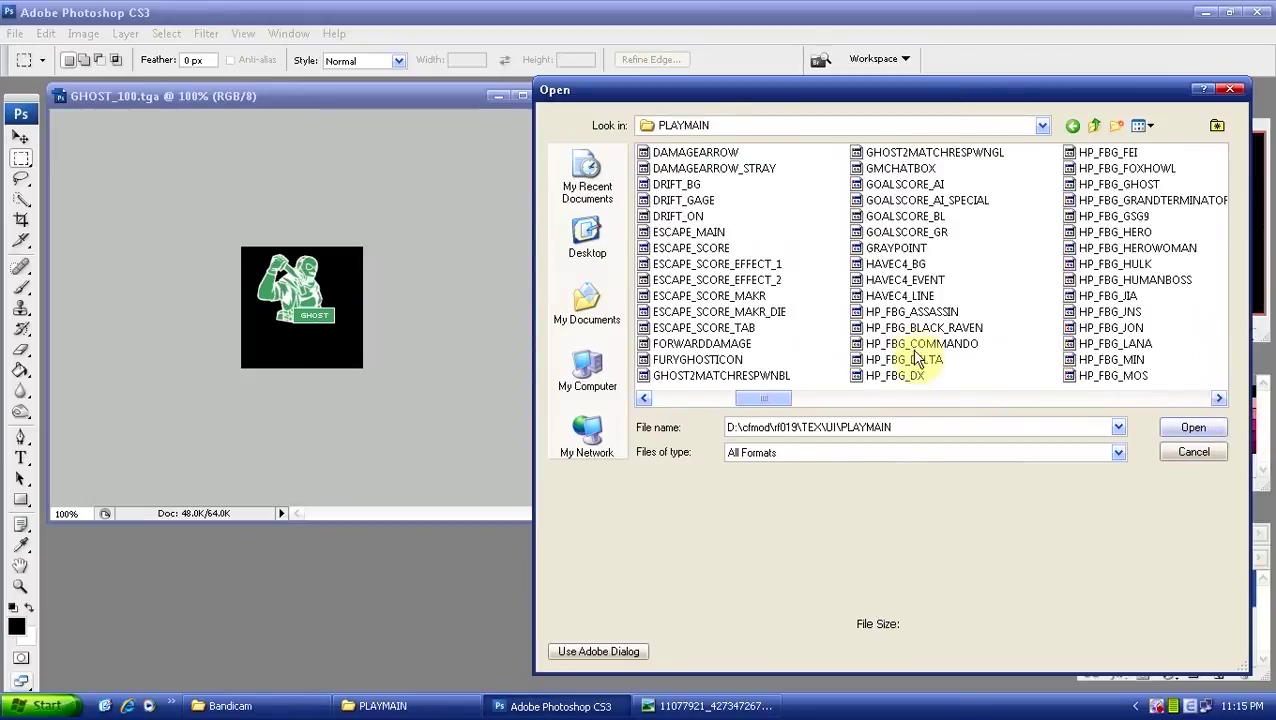
{"action": "left_click", "coordinate": [1219, 399]}
{"action": "left_click", "coordinate": [1219, 399]}
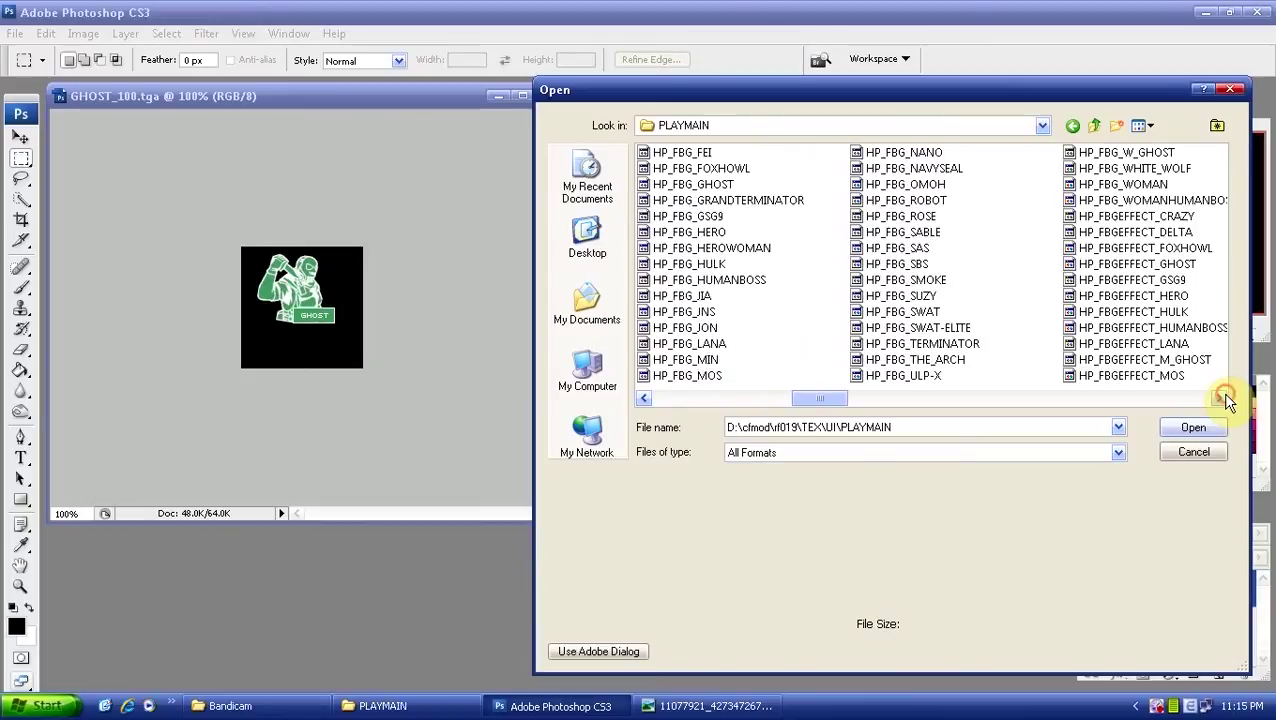
{"action": "left_click", "coordinate": [1221, 399]}
{"action": "left_click", "coordinate": [1221, 399]}
{"action": "left_click", "coordinate": [1221, 399]}
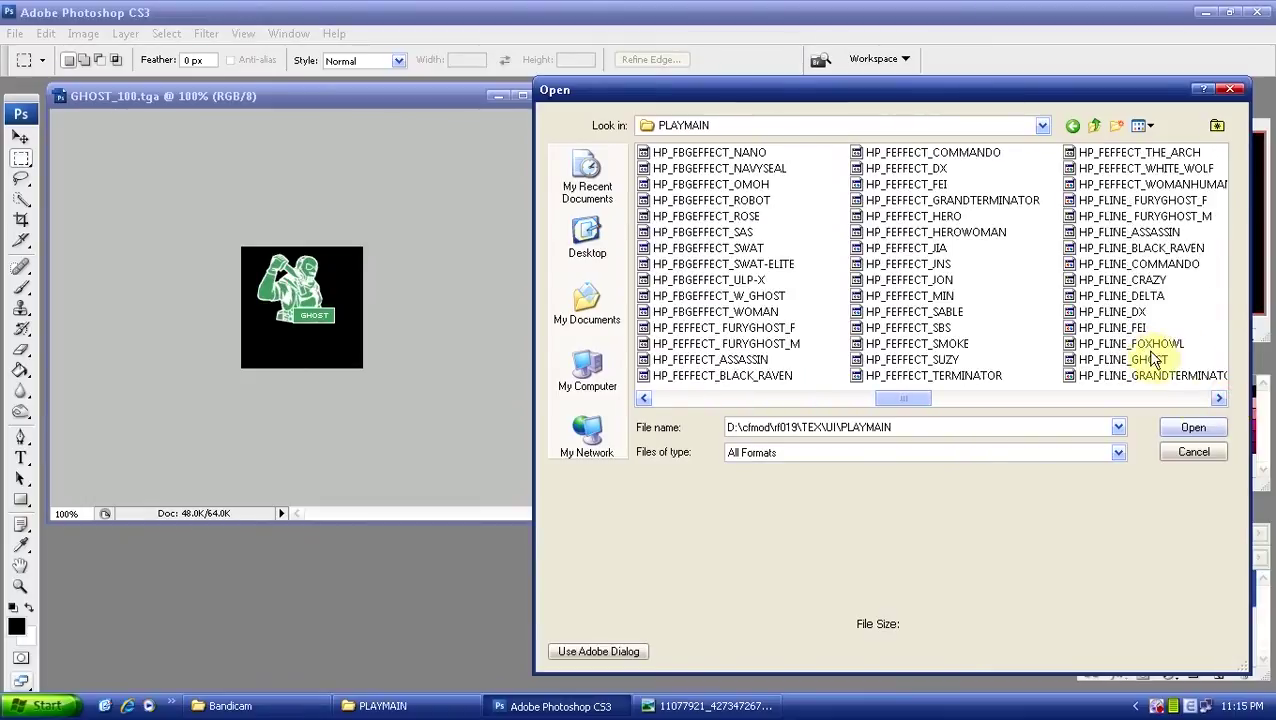
{"action": "left_click", "coordinate": [1219, 399]}
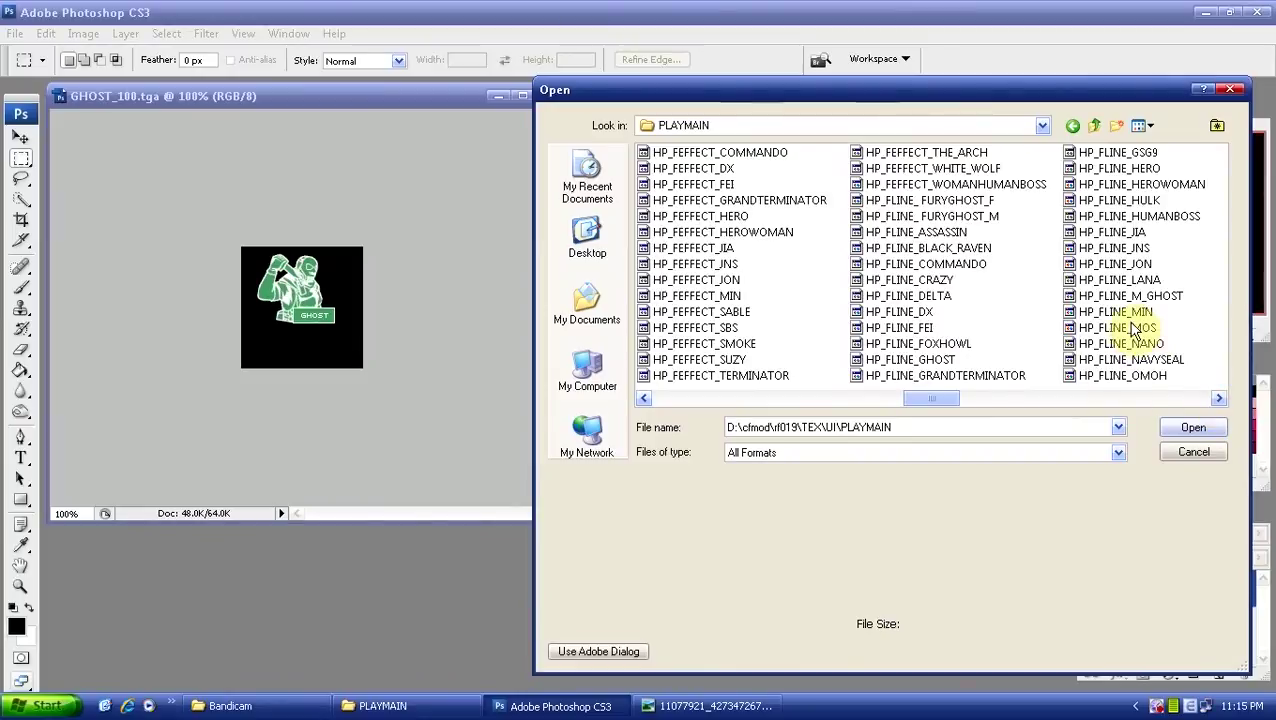
{"action": "double_click", "coordinate": [1153, 186]}
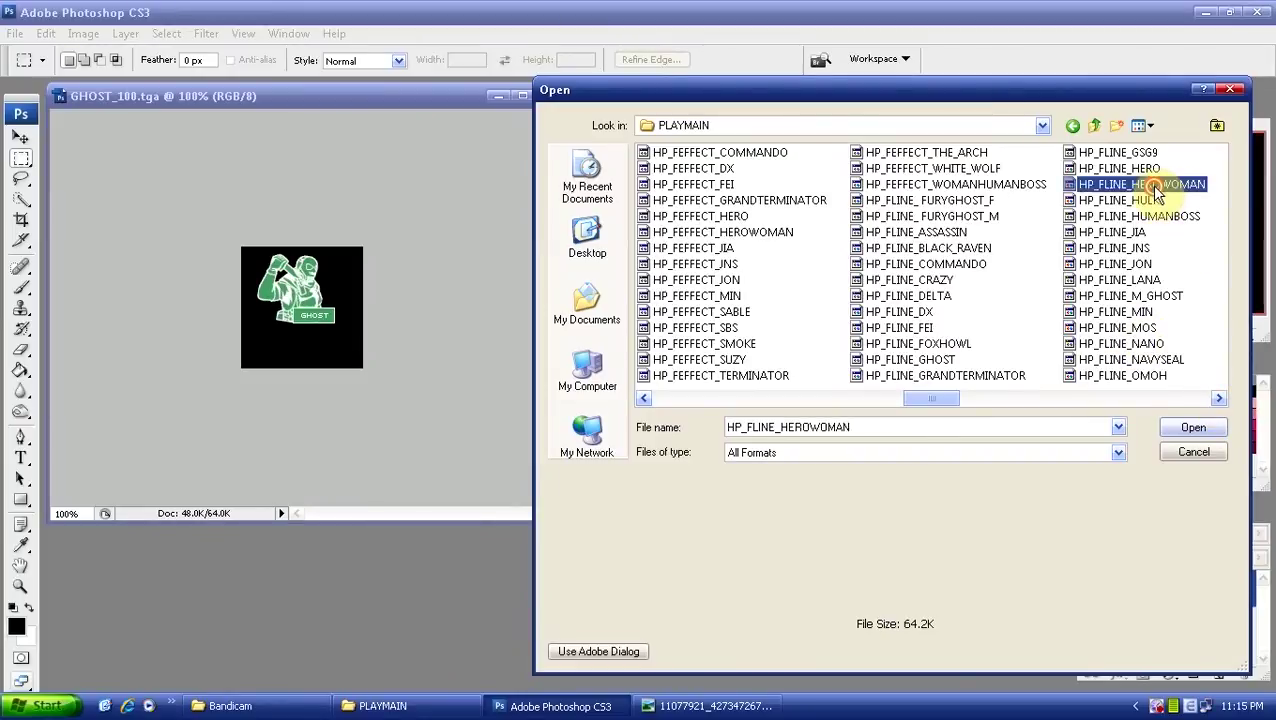
Set the HP_FLINE_HEROWOMAN window beside GHOST_100.tga, enlarge it, and magnify the images to about 182% and 165%
{"action": "left_click_drag", "start_coordinate": [122, 104], "coordinate": [760, 259]}
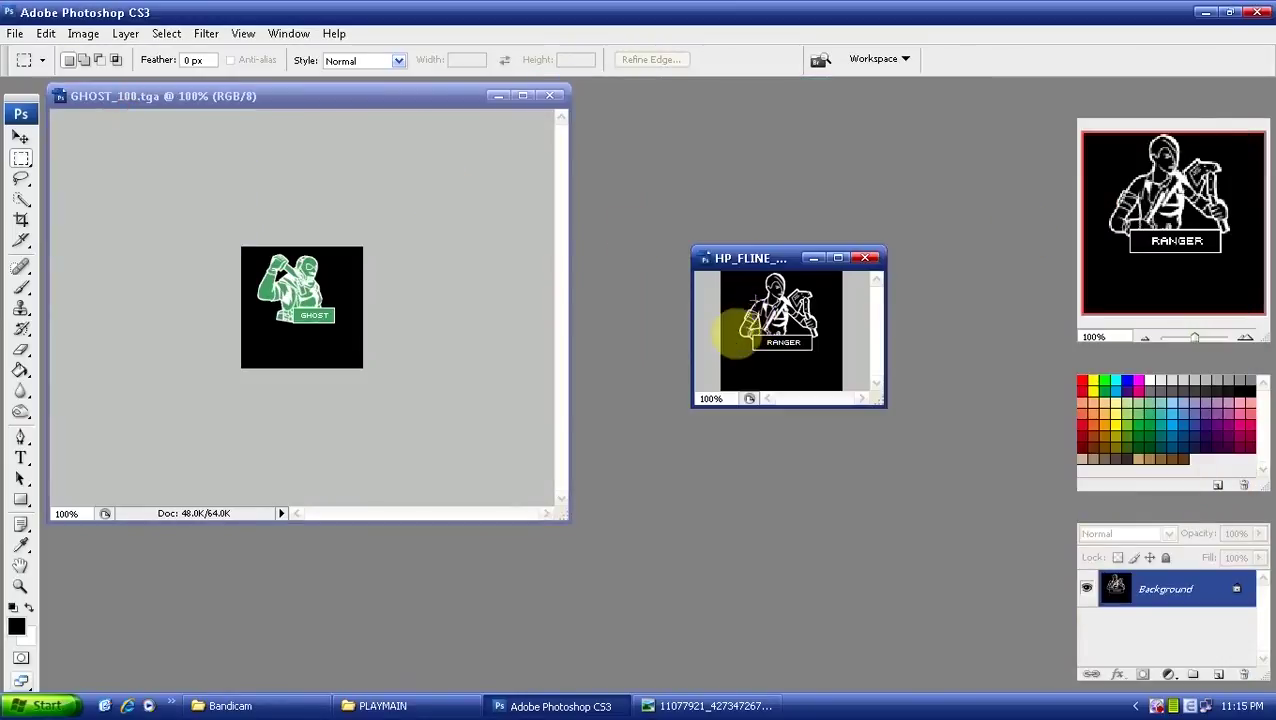
{"action": "left_click_drag", "start_coordinate": [1199, 334], "coordinate": [1194, 337]}
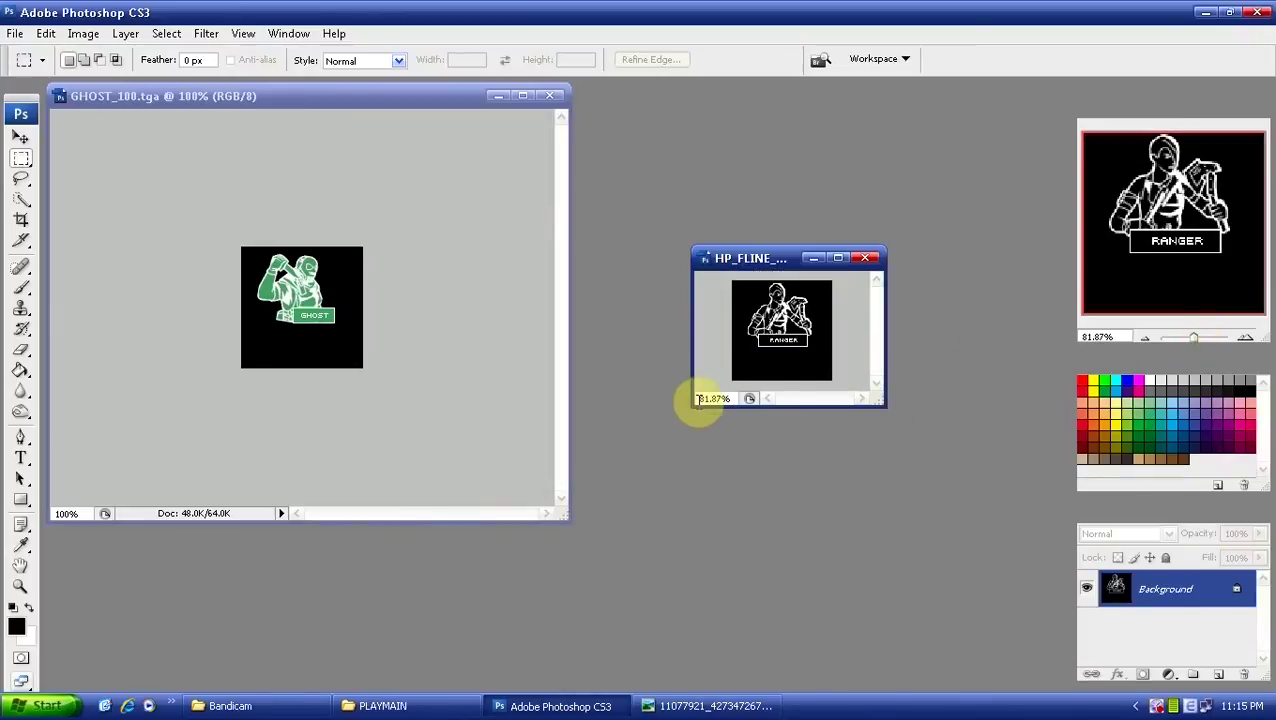
{"action": "left_click_drag", "start_coordinate": [690, 405], "coordinate": [557, 634]}
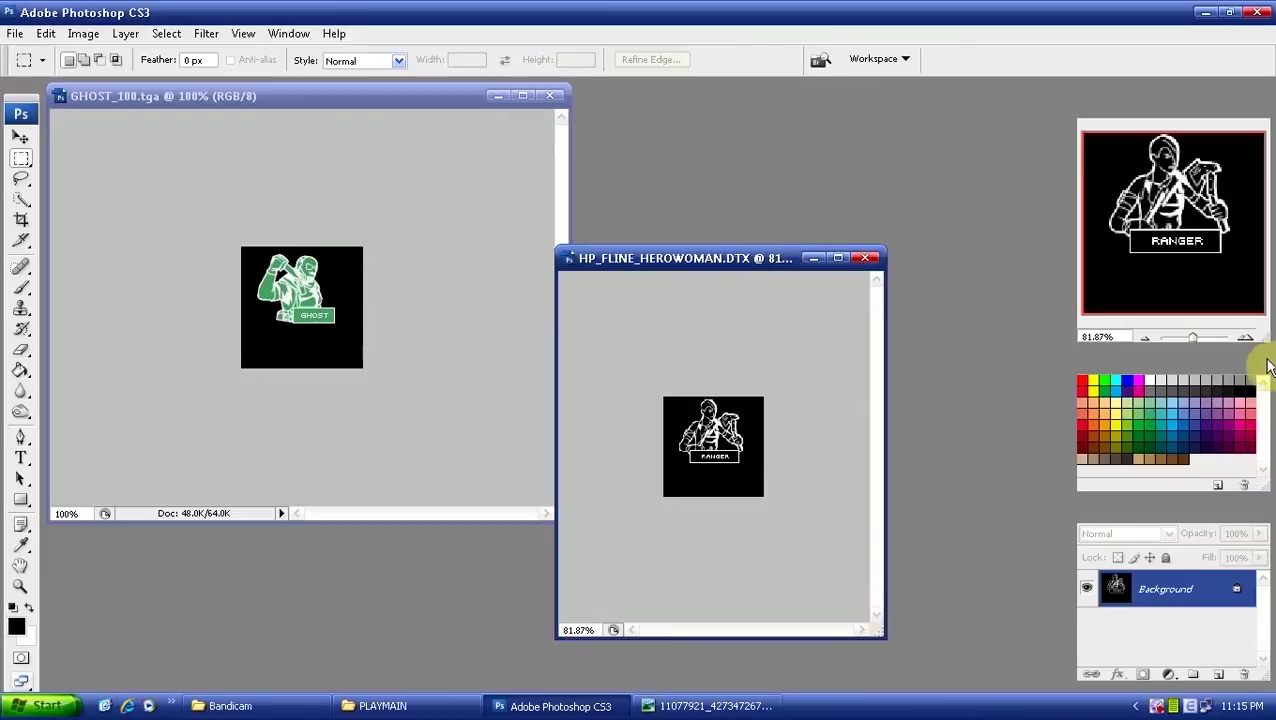
{"action": "left_click_drag", "start_coordinate": [1192, 335], "coordinate": [1200, 336]}
{"action": "left_click", "coordinate": [415, 198]}
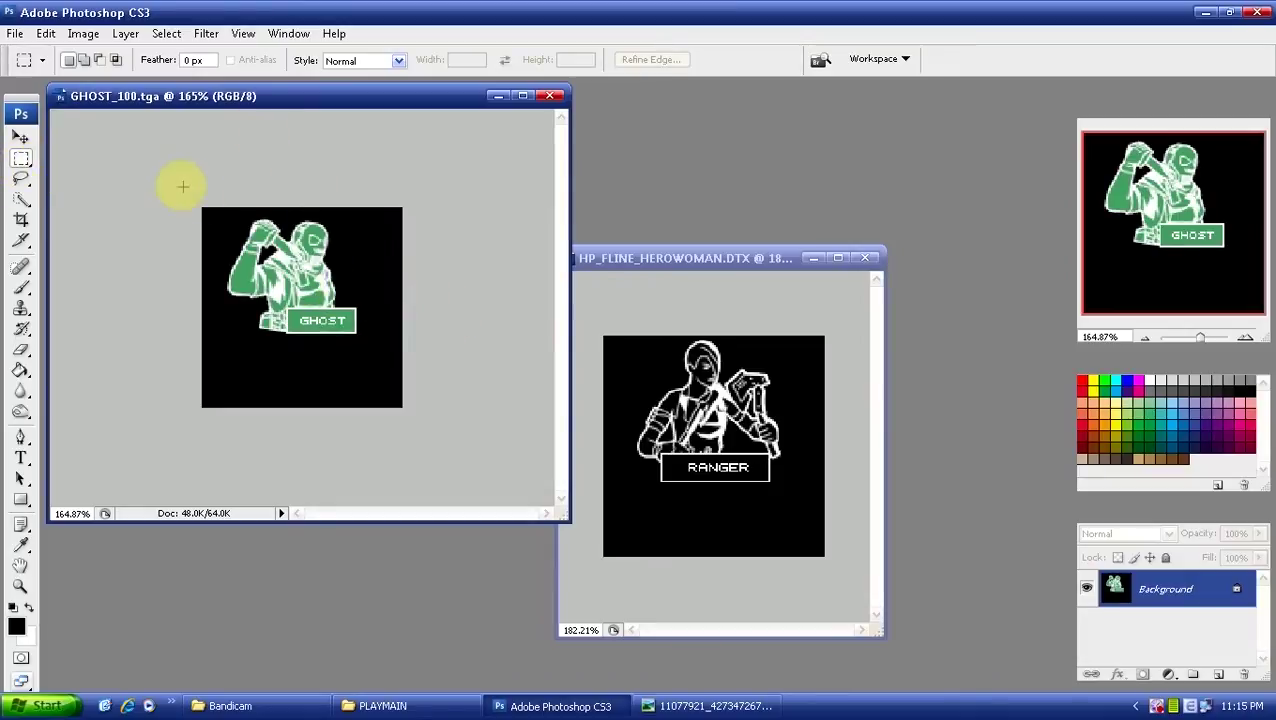
Copy the entire GHOST_100.tga image into a new 128 × 128 pixel RGB document with a white background
{"action": "key", "text": "ctrl+a"}
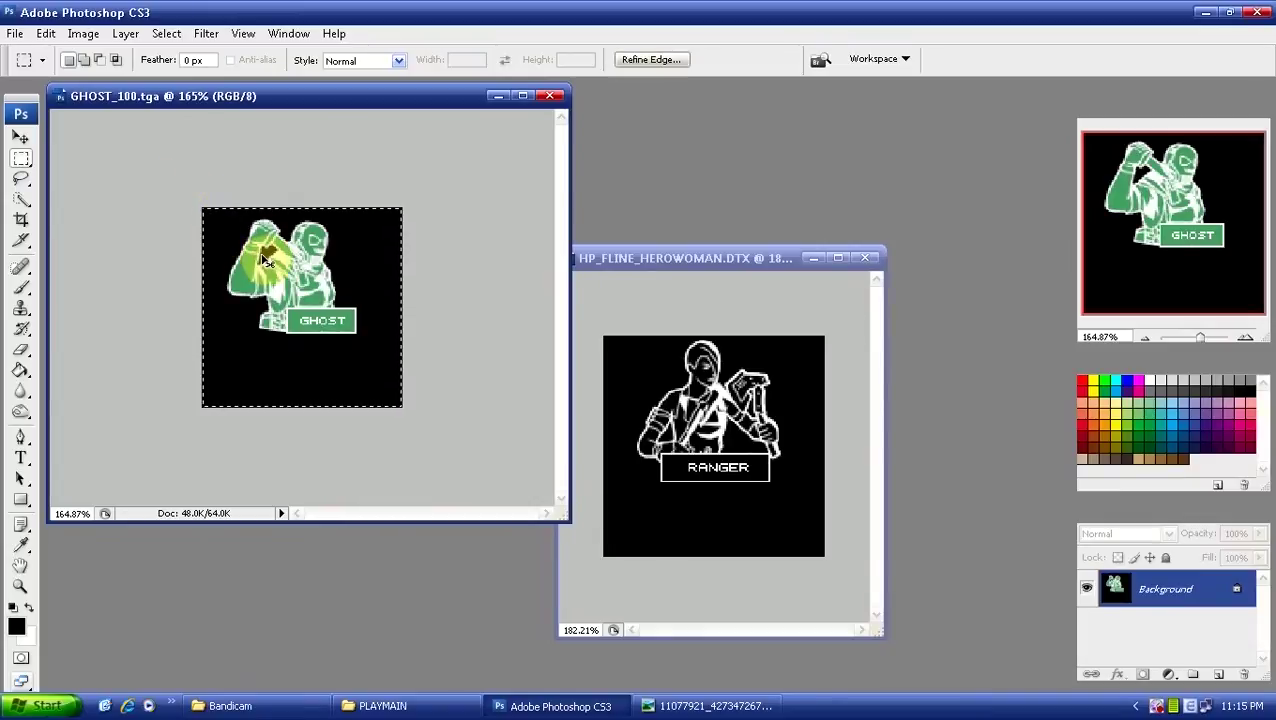
{"action": "left_click", "coordinate": [14, 33]}
{"action": "left_click", "coordinate": [60, 55]}
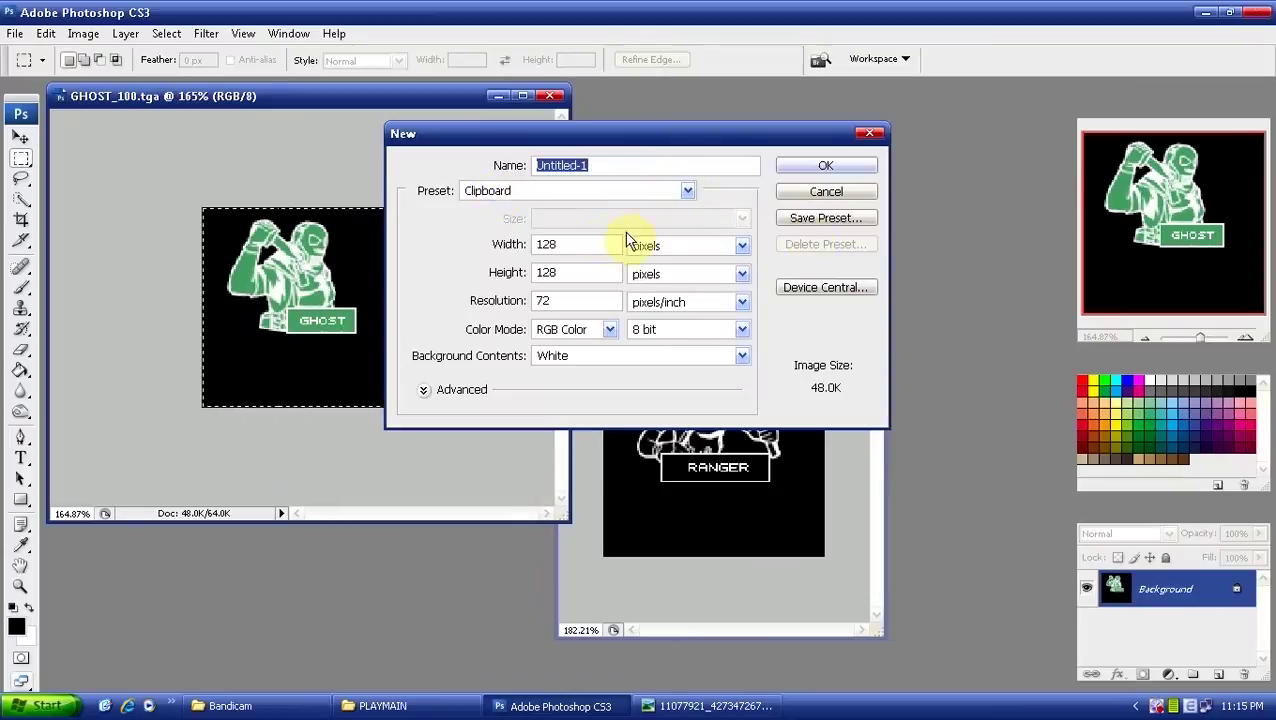
{"action": "left_click", "coordinate": [845, 170]}
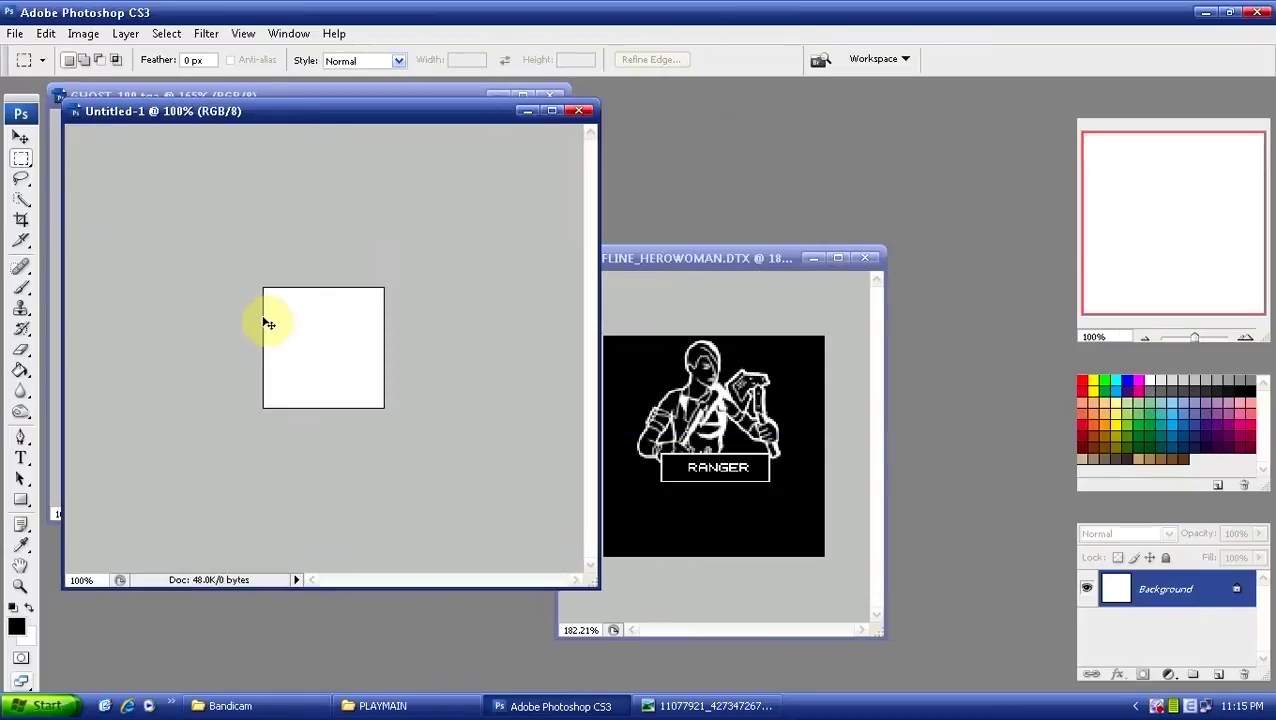
{"action": "key", "text": "ctrl+v"}
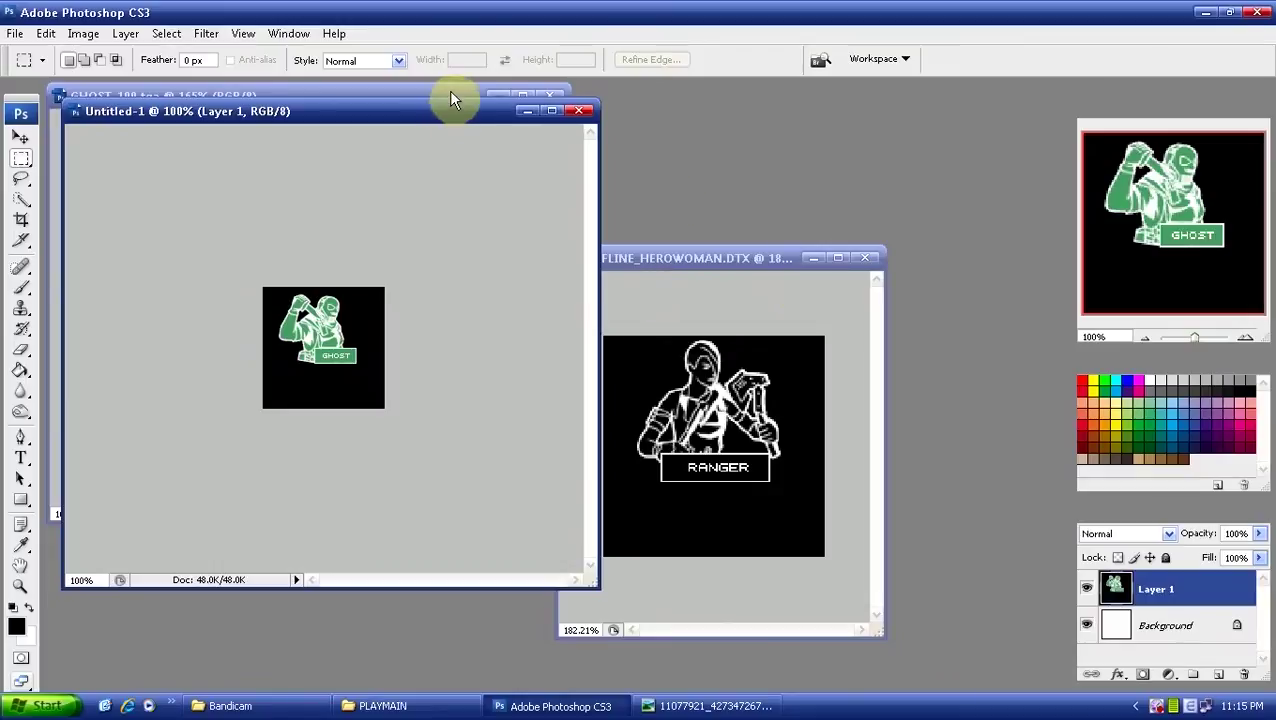
Display the channels of the HP_FLINE_HEROWOMAN image and select its Alpha 1 channel
{"action": "left_click", "coordinate": [706, 257]}
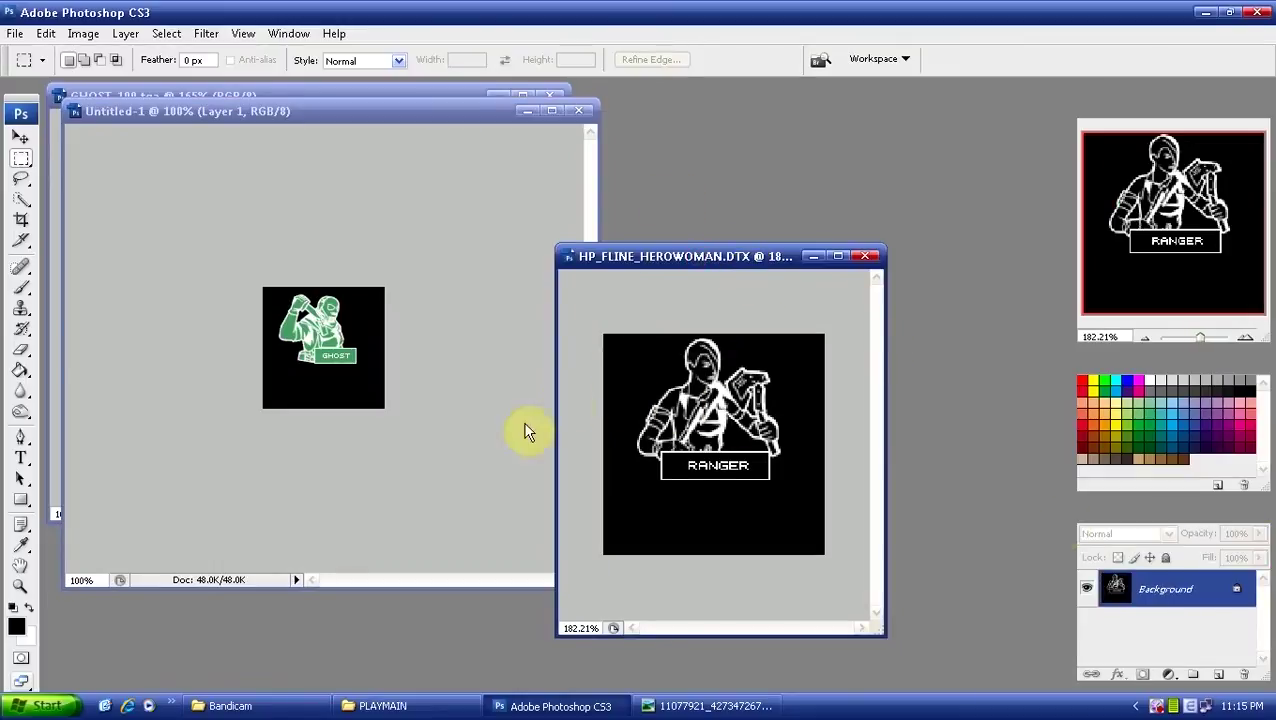
{"action": "left_click", "coordinate": [1167, 518]}
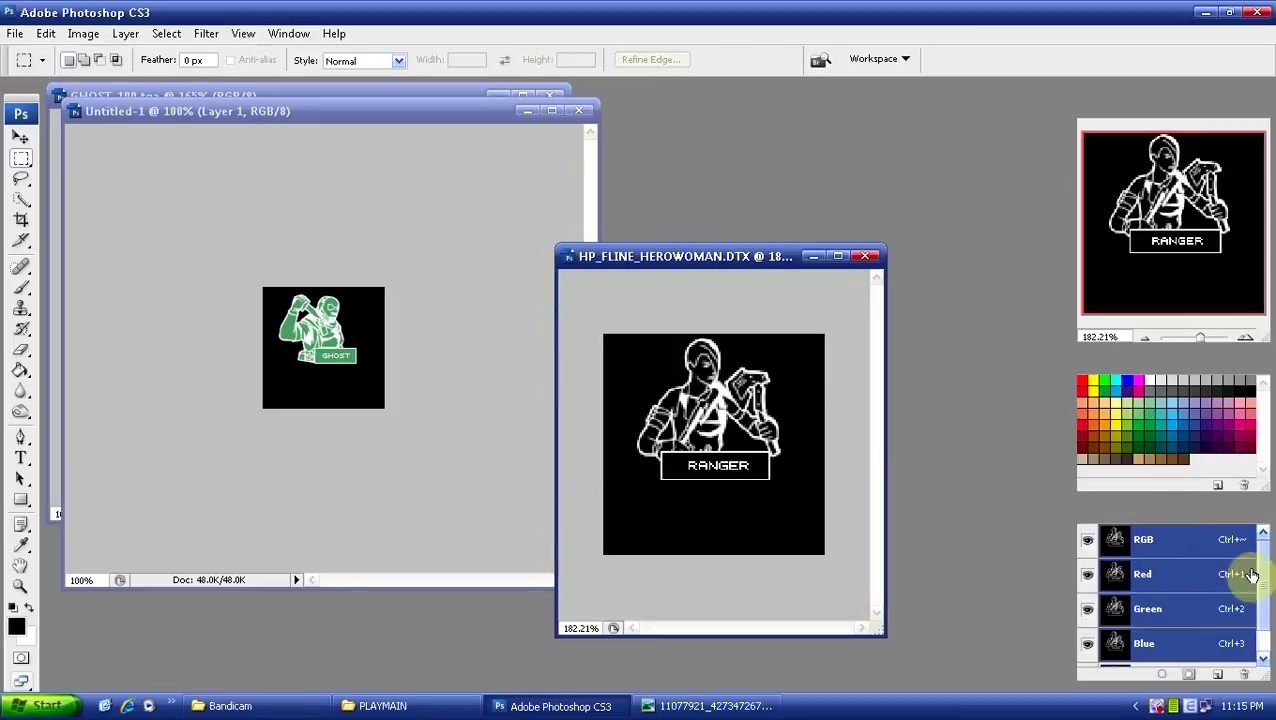
{"action": "left_click_drag", "start_coordinate": [1263, 570], "coordinate": [1266, 640]}
{"action": "left_click", "coordinate": [1176, 647]}
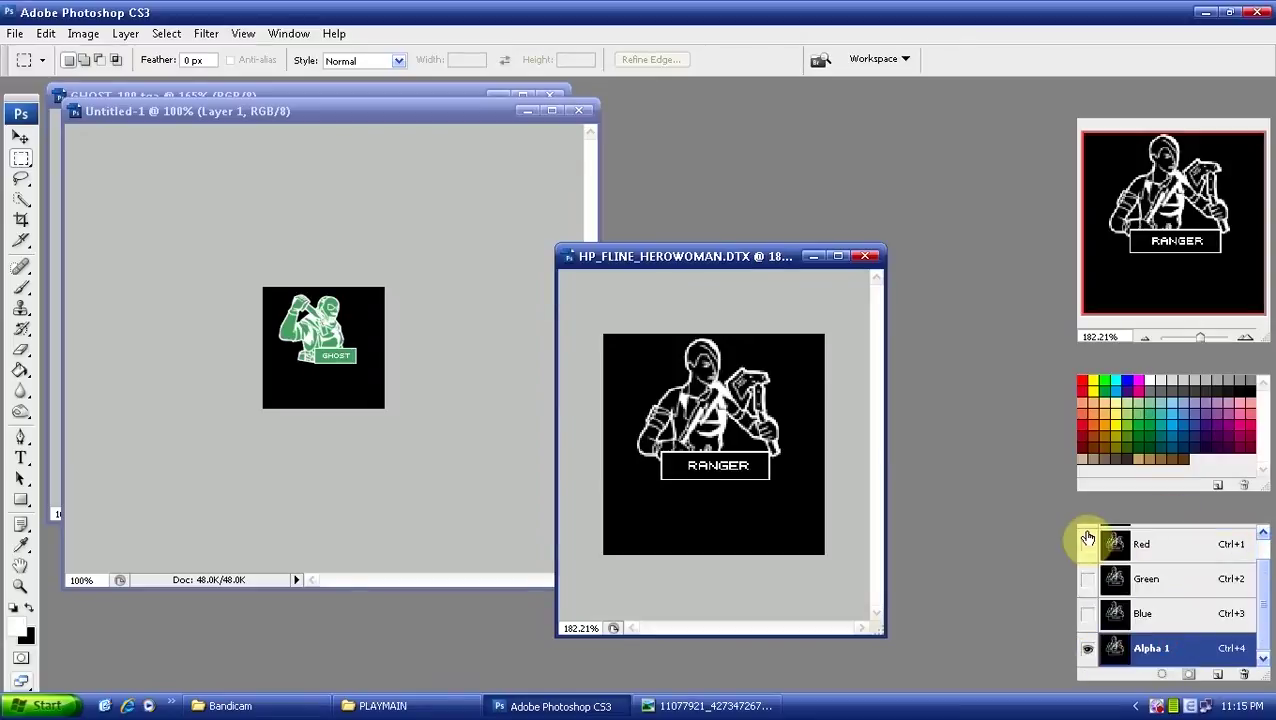
Examine the HP_FLINE_HEROWOMAN image in its RGB channels and with the Alpha 1 channel overlaid, then return to its layers
{"action": "left_click_drag", "start_coordinate": [1266, 592], "coordinate": [1266, 566]}
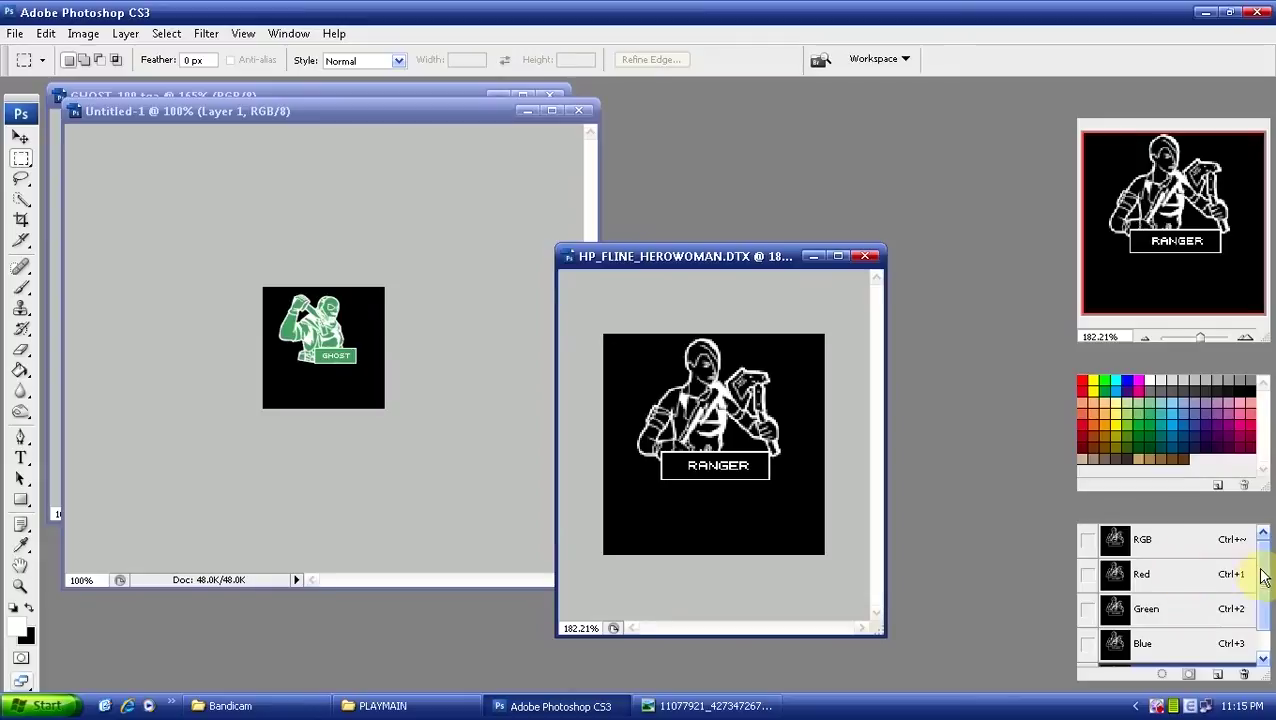
{"action": "left_click", "coordinate": [1098, 545]}
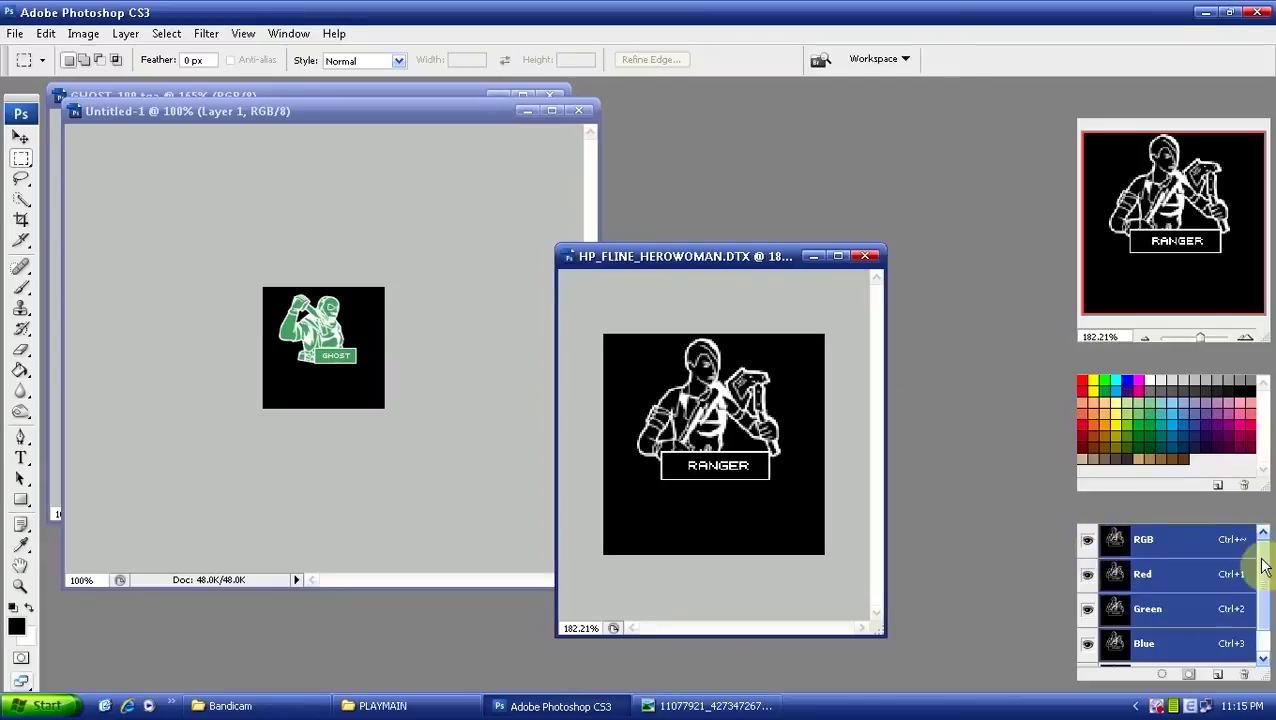
{"action": "left_click_drag", "start_coordinate": [1266, 566], "coordinate": [1266, 592]}
{"action": "left_click", "coordinate": [1087, 648]}
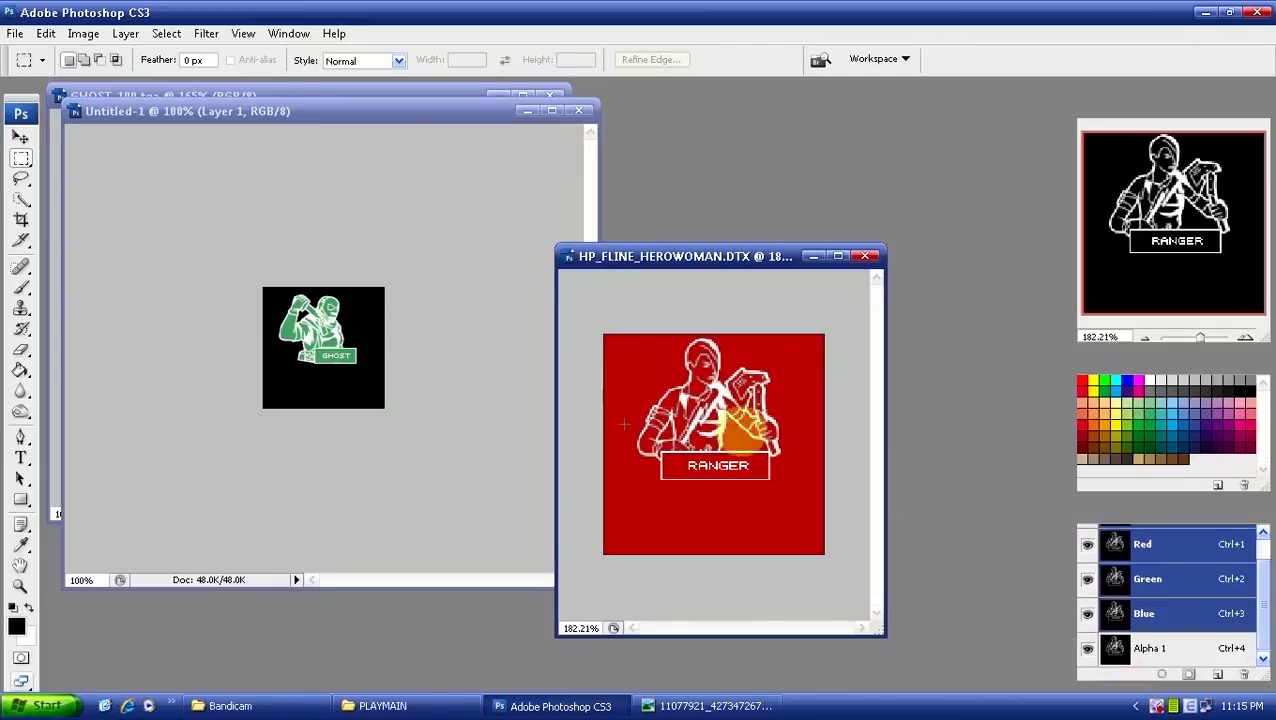
{"action": "left_click", "coordinate": [1263, 533]}
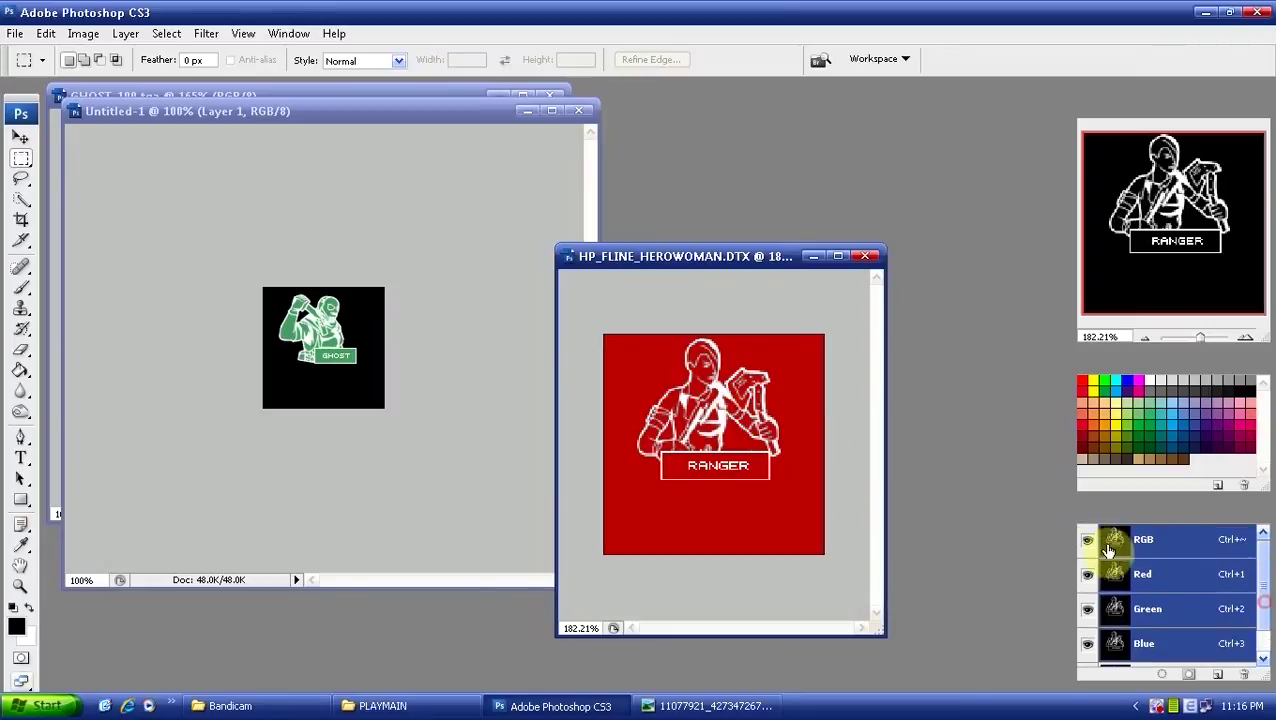
{"action": "left_click", "coordinate": [1087, 539]}
{"action": "key", "text": "F7"}
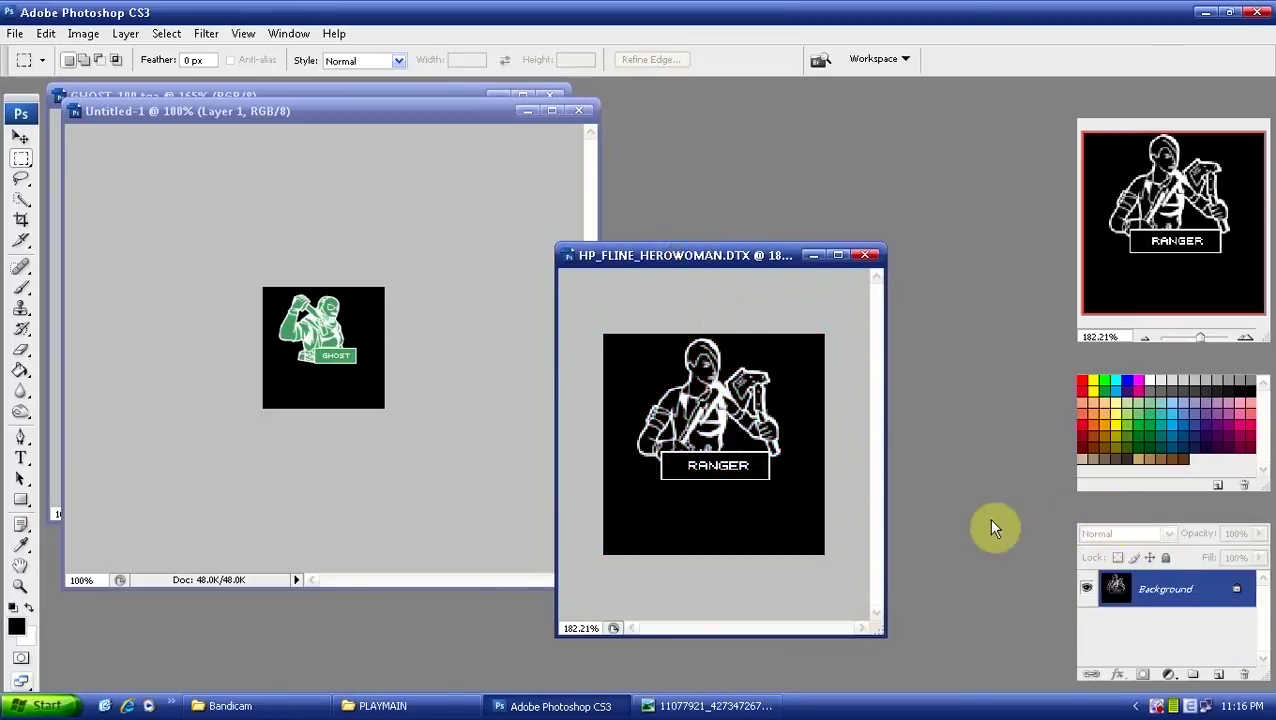
Copy the entire HP_FLINE_HEROWOMAN image and paste it into Untitled-1 as a new layer
{"action": "left_click_drag", "start_coordinate": [700, 264], "coordinate": [699, 261]}
{"action": "key", "text": "ctrl+a"}
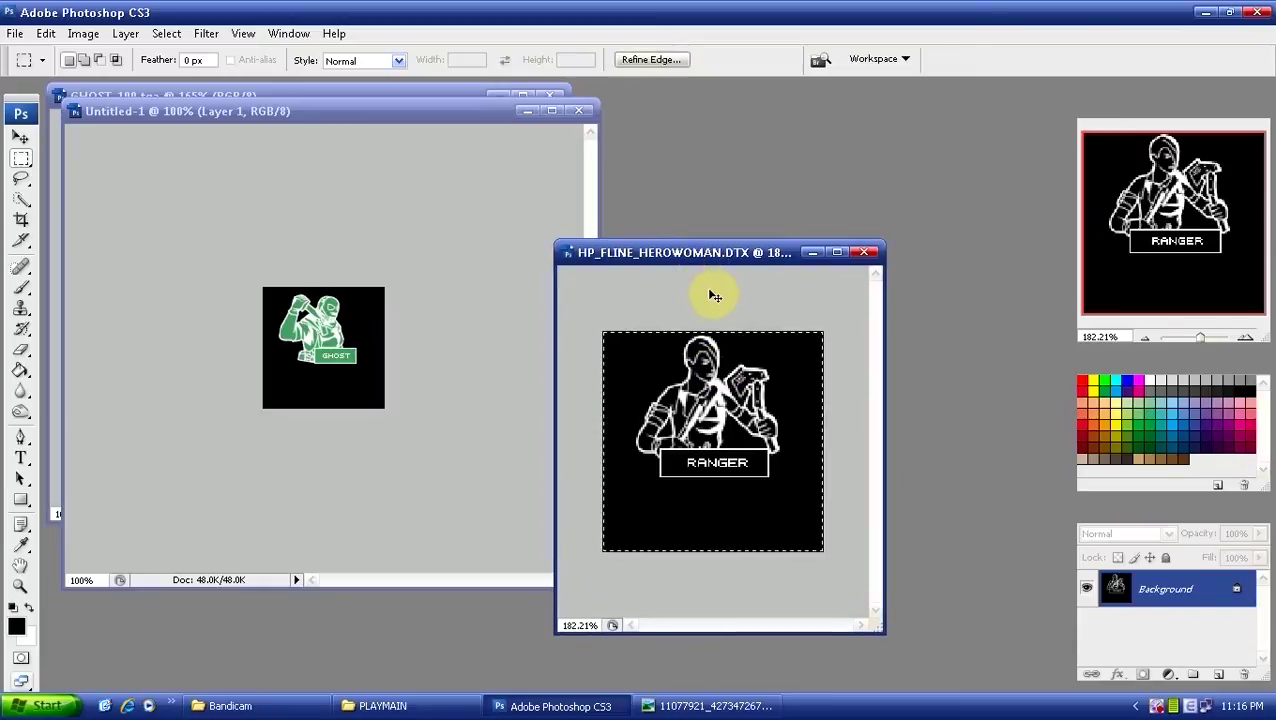
{"action": "left_click_drag", "start_coordinate": [316, 112], "coordinate": [445, 159]}
{"action": "key", "text": "ctrl+v"}
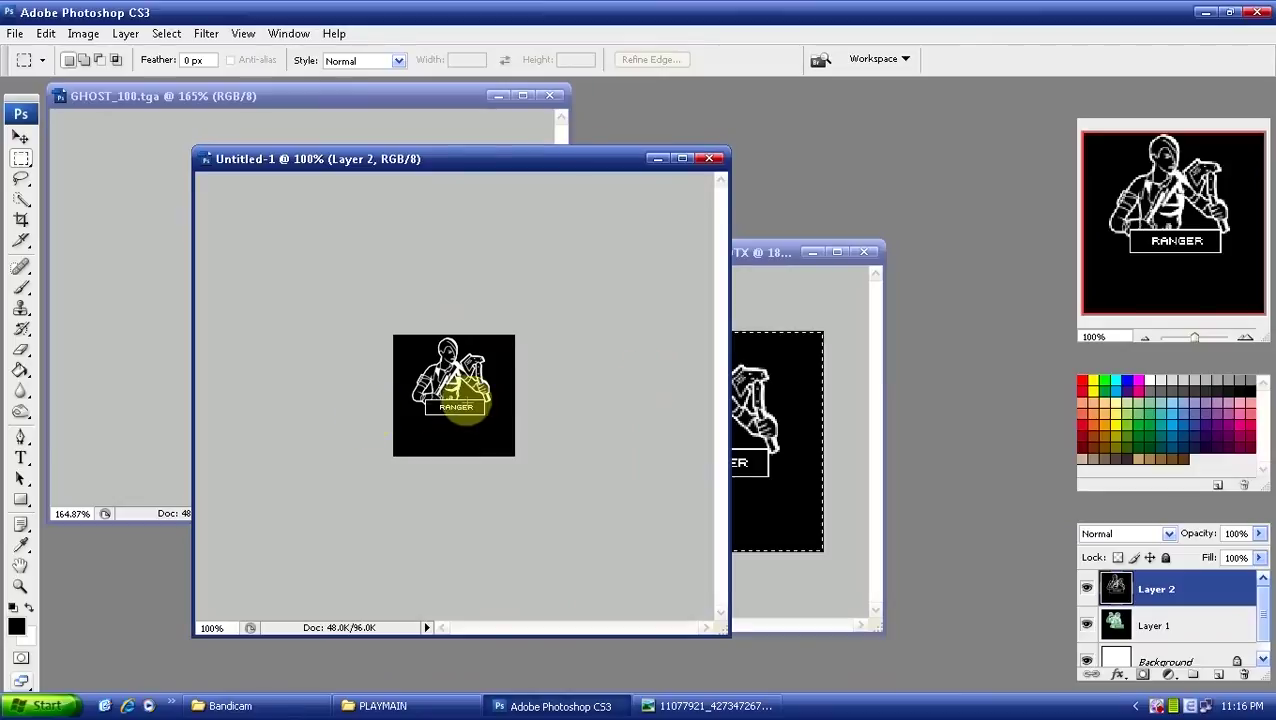
{"action": "mouse_move", "coordinate": [456, 370]}
{"action": "left_mouse_down"}
{"action": "mouse_move", "coordinate": [521, 356]}
{"action": "mouse_move", "coordinate": [458, 373]}
{"action": "left_mouse_up"}
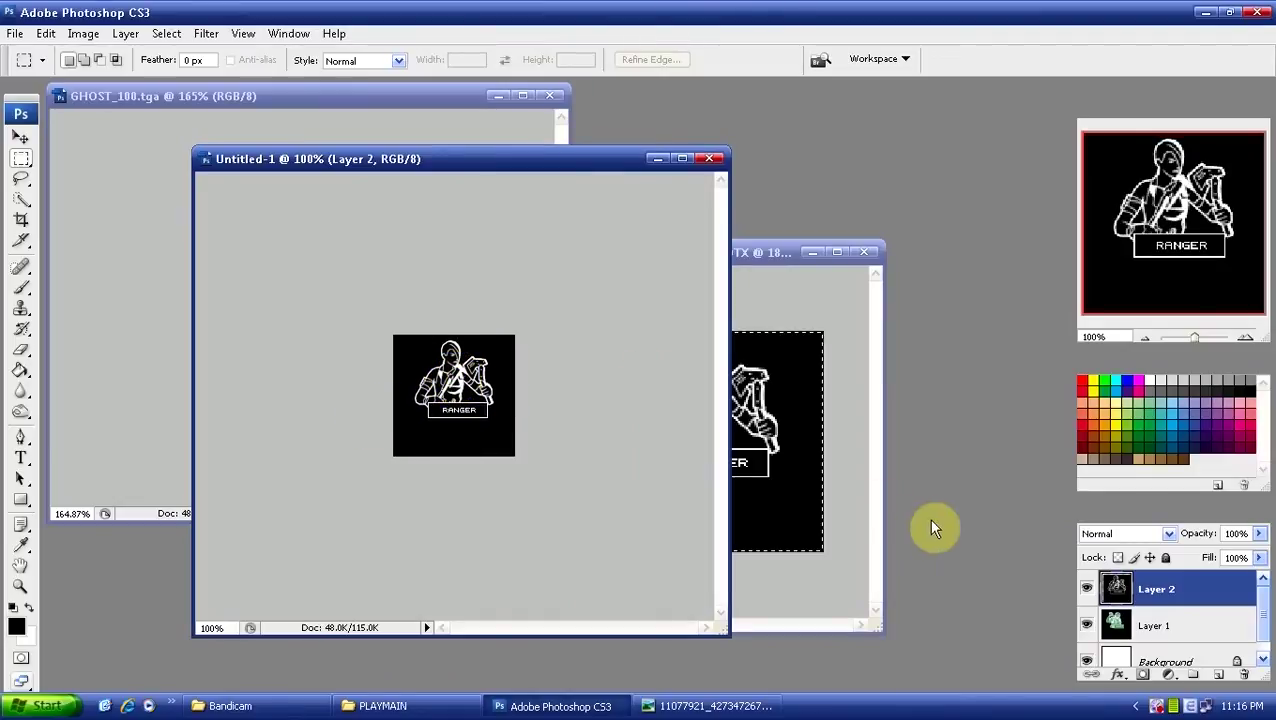
{"action": "left_click", "coordinate": [1247, 676]}
{"action": "left_click", "coordinate": [655, 501]}
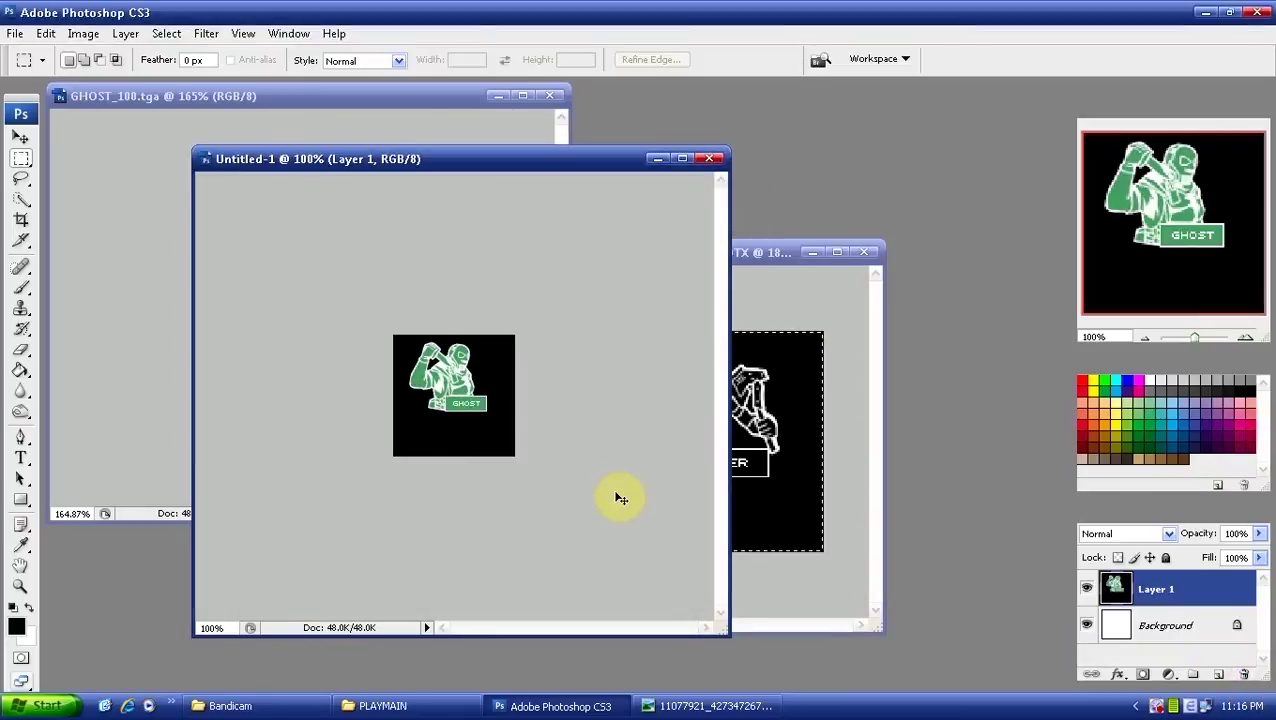
{"action": "key", "text": "ctrl+z"}
Arrange the two documents side by side, compare their channels, and select the Alpha 1 channel of HP_FLINE_HEROWOMAN
{"action": "double_click", "coordinate": [456, 157]}
{"action": "left_click_drag", "start_coordinate": [746, 253], "coordinate": [811, 232]}
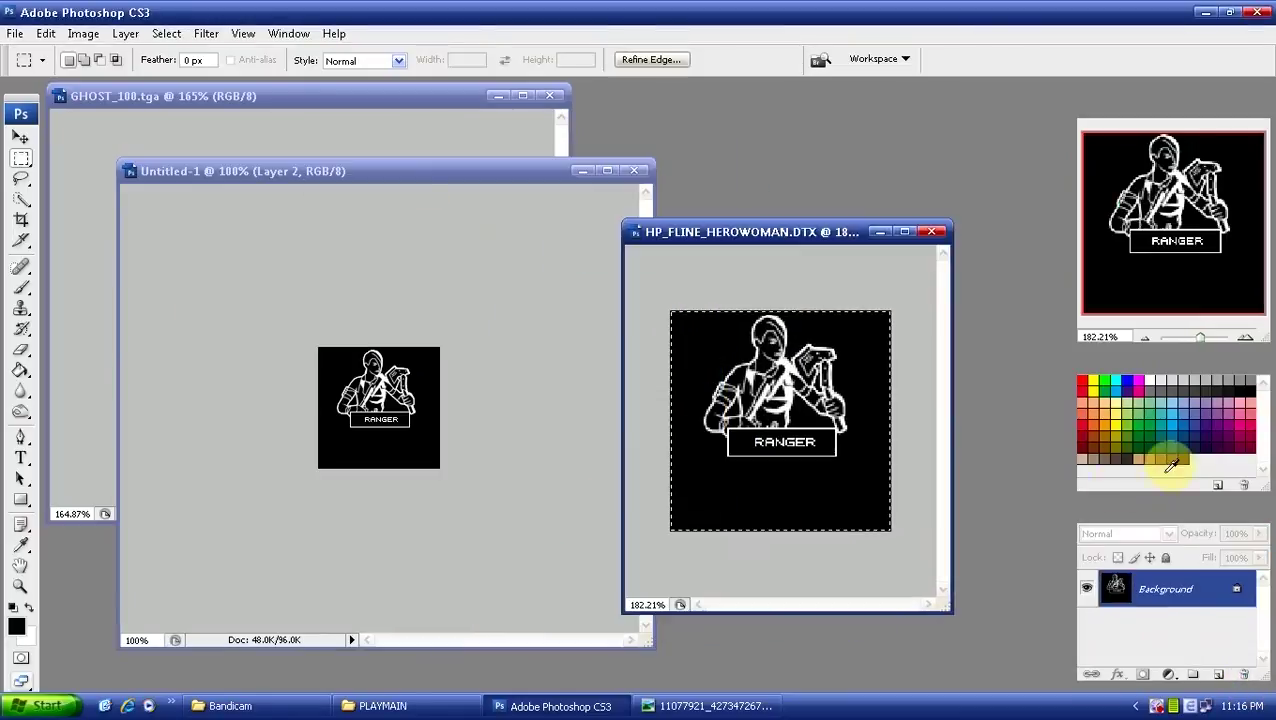
{"action": "left_click", "coordinate": [1160, 515]}
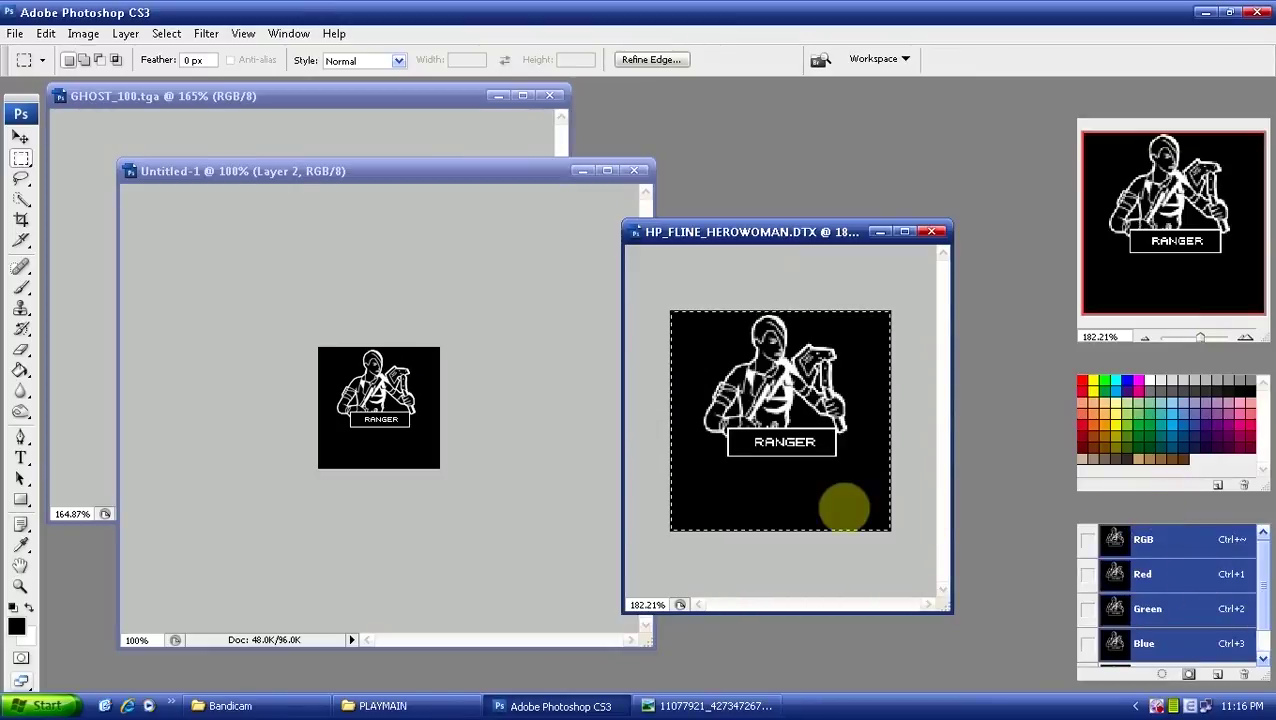
{"action": "left_click", "coordinate": [366, 176]}
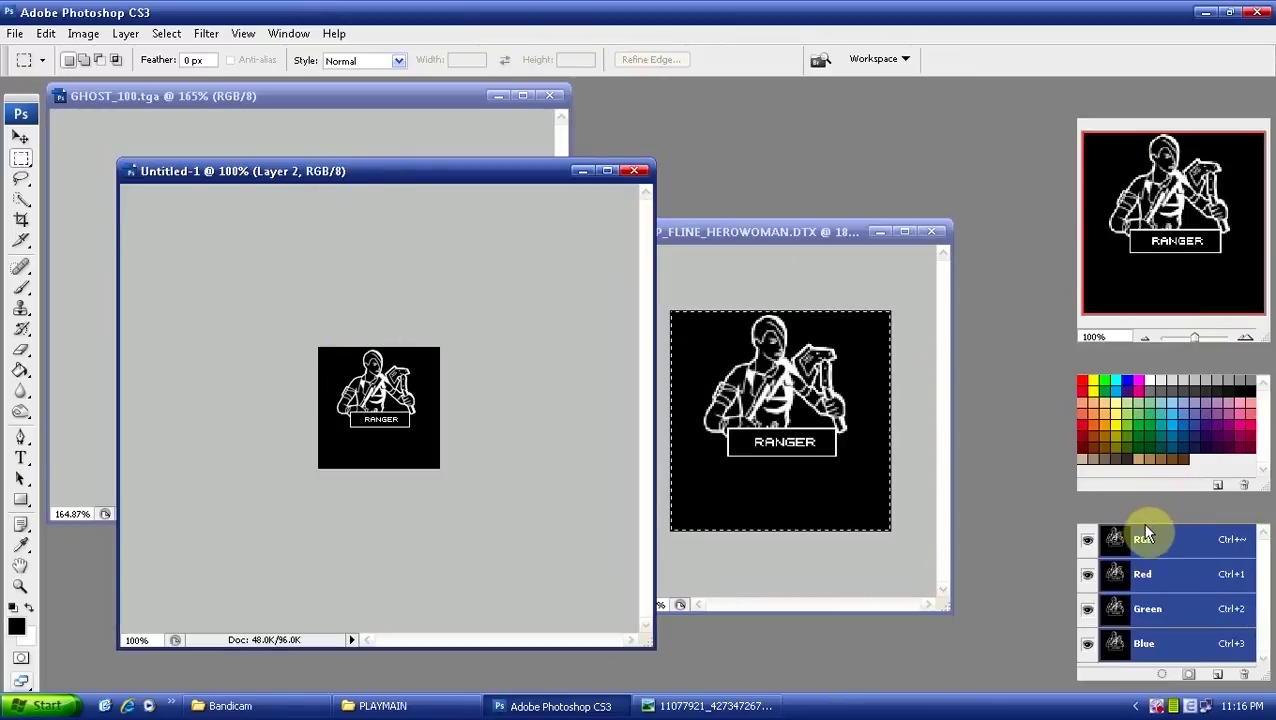
{"action": "left_click", "coordinate": [768, 235]}
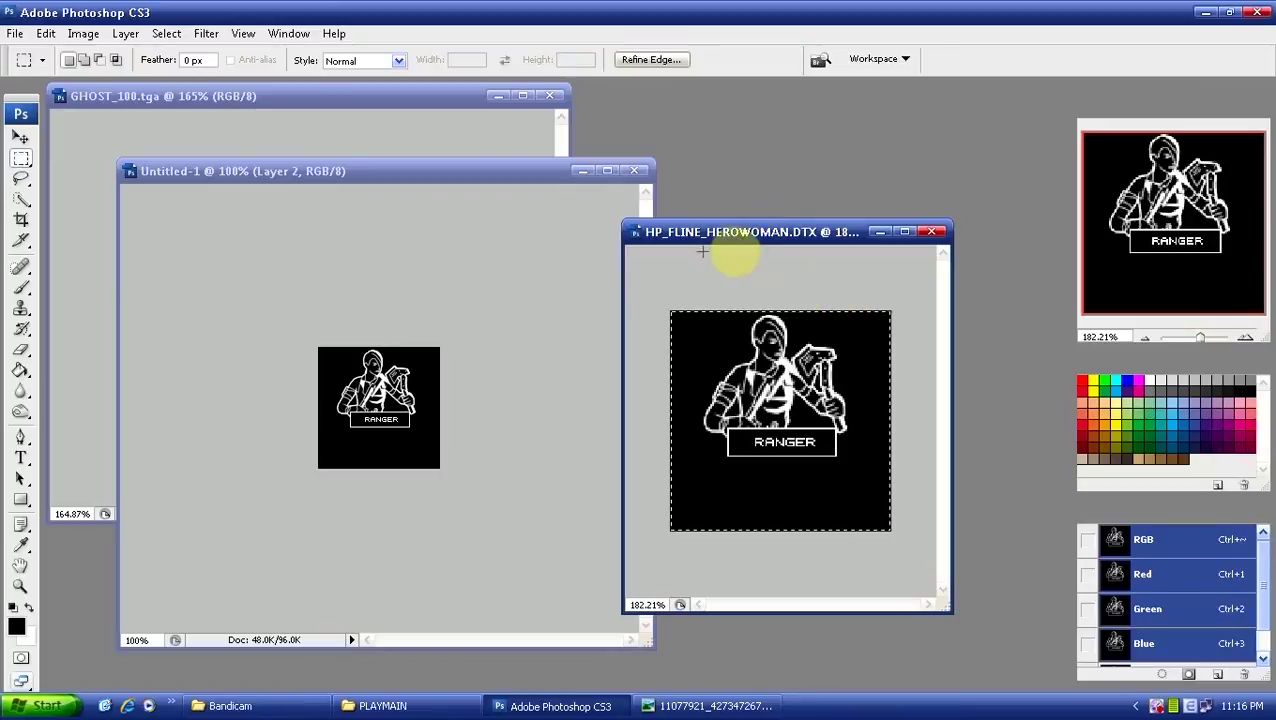
{"action": "left_click", "coordinate": [1265, 600]}
{"action": "left_click", "coordinate": [1152, 650]}
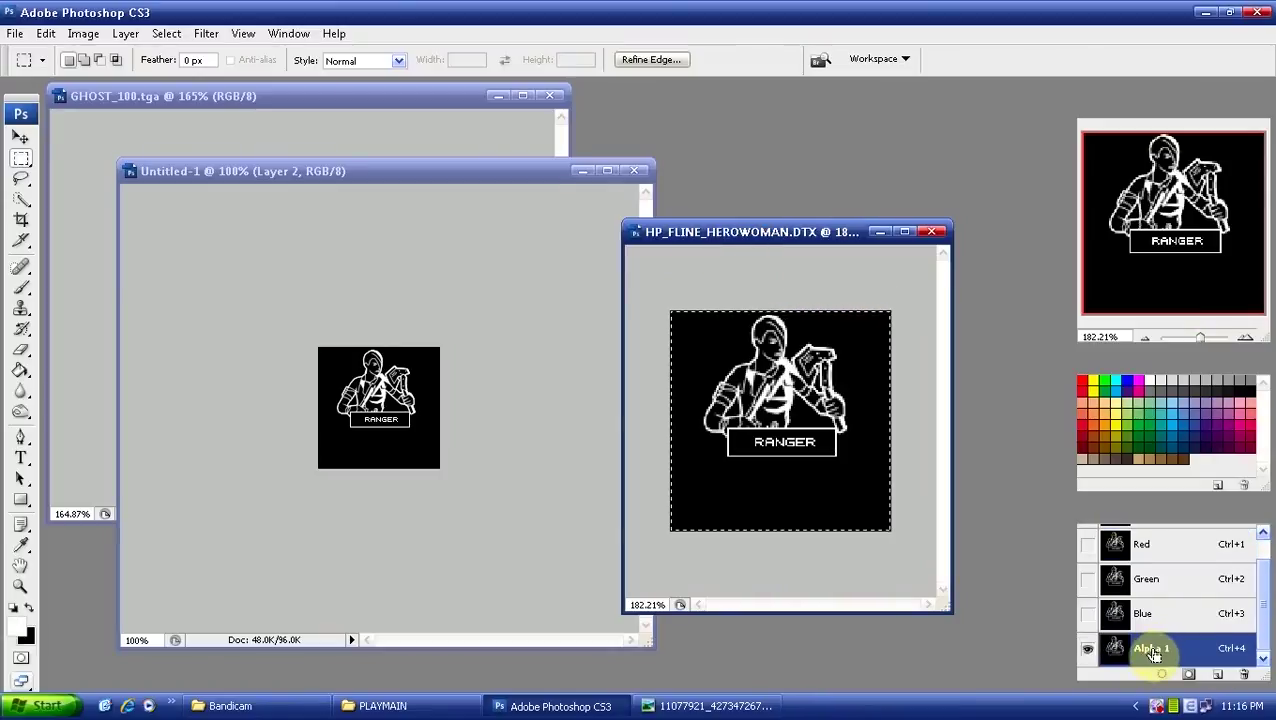
Delete the GHOST layer and the white Background layer from Untitled-1, keeping only the RANGER layer
{"action": "left_click", "coordinate": [383, 164]}
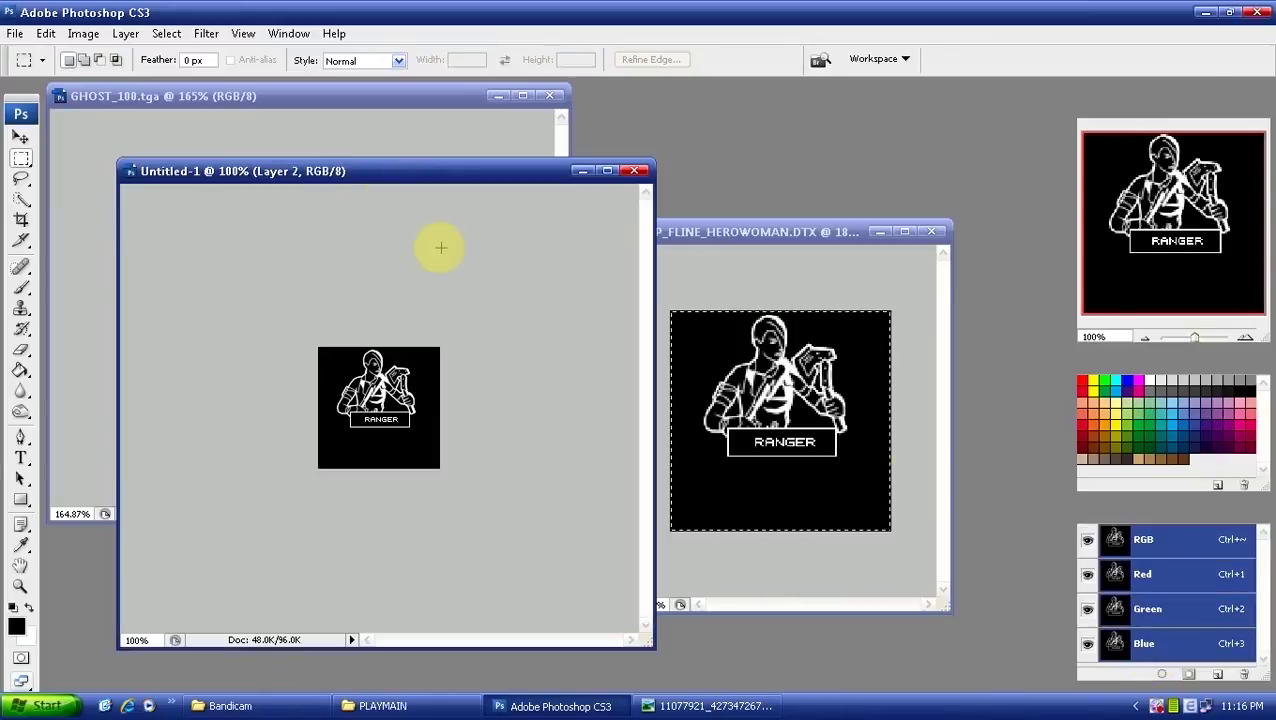
{"action": "left_click", "coordinate": [1101, 508]}
{"action": "left_click", "coordinate": [1165, 627]}
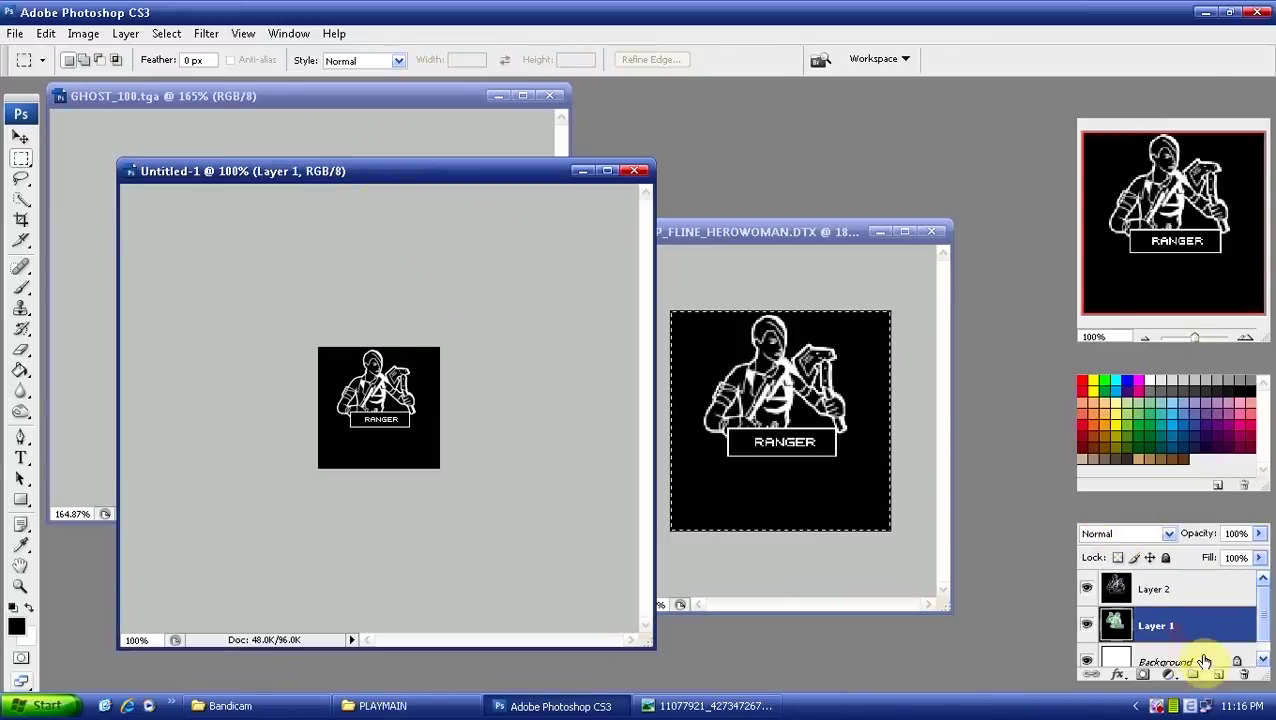
{"action": "left_click", "coordinate": [1244, 674]}
{"action": "key", "text": "Return"}
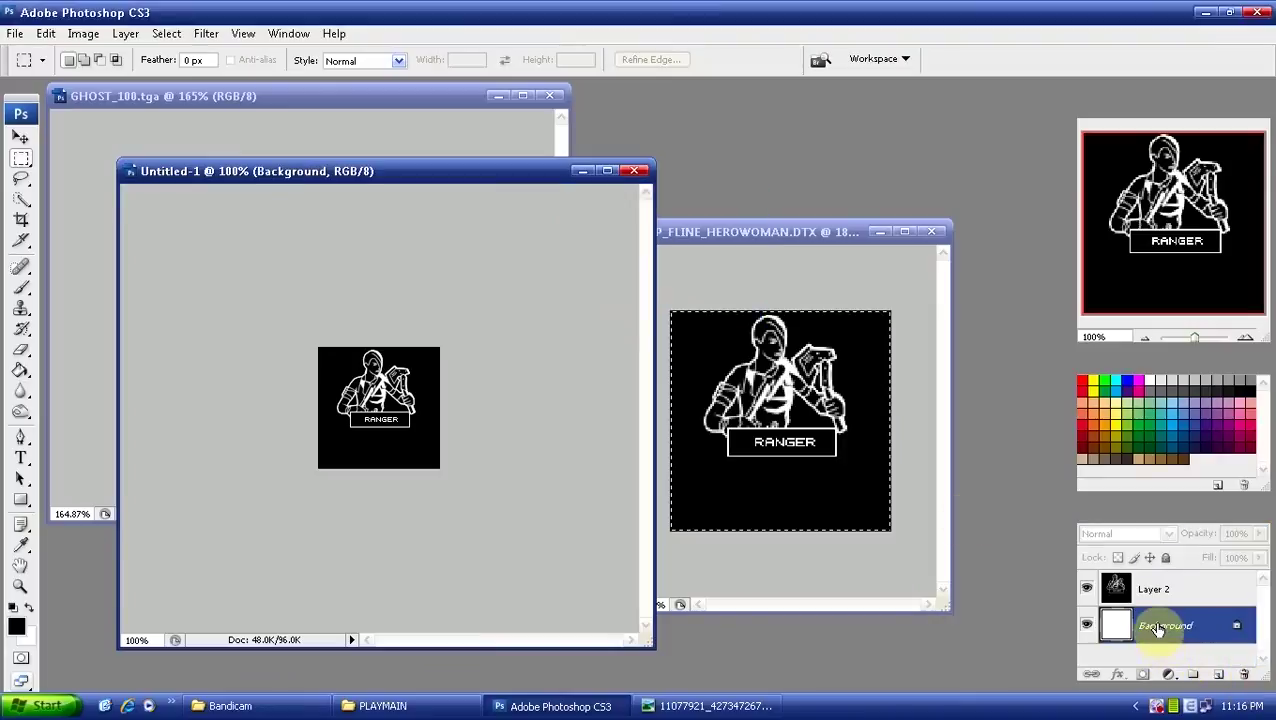
{"action": "left_click", "coordinate": [1244, 674]}
{"action": "key", "text": "Return"}
Paste the RANGER image into Untitled-1 as another layer and into a new alpha channel, with the RGB and alpha channels shown together
{"action": "left_click", "coordinate": [1151, 507]}
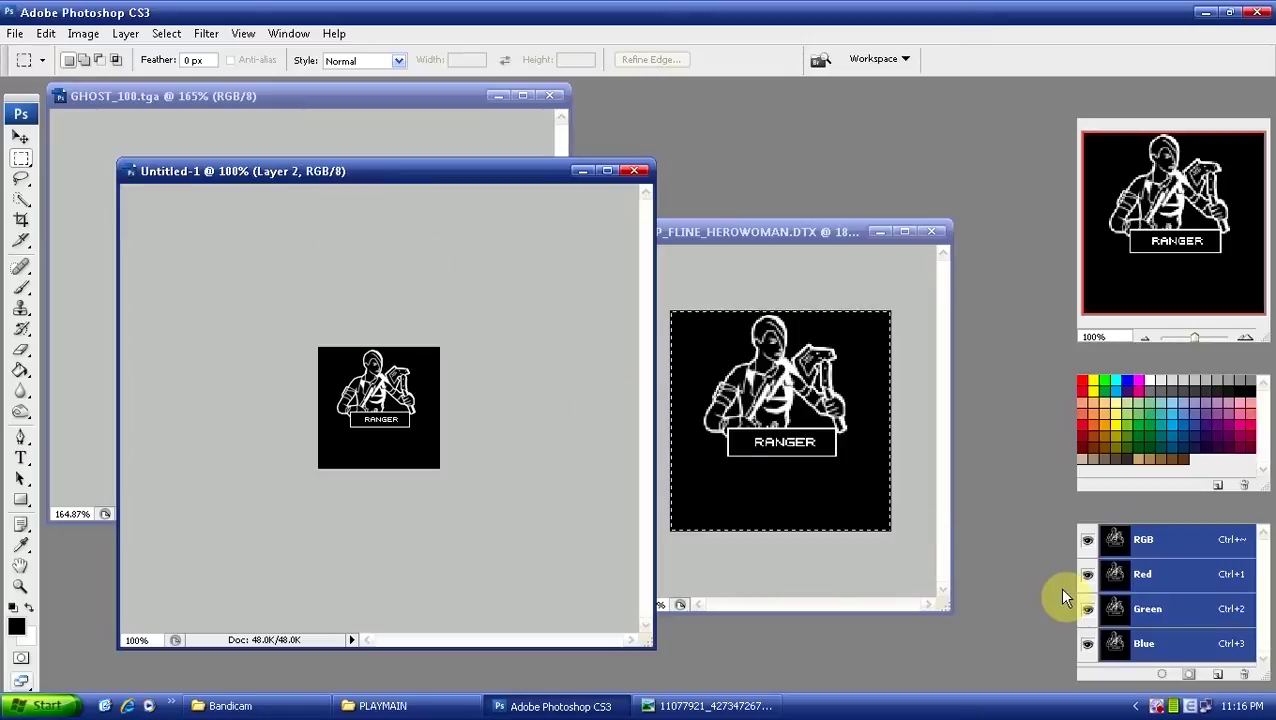
{"action": "key", "text": "ctrl+v"}
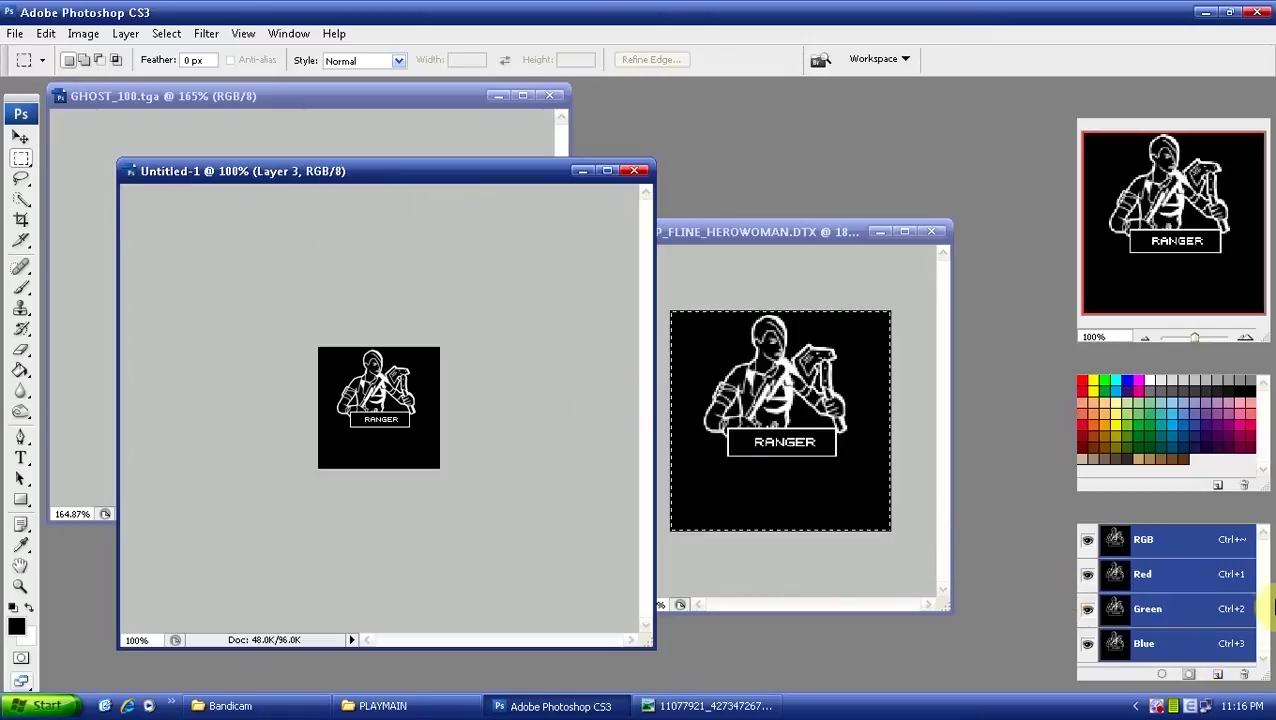
{"action": "left_click", "coordinate": [1216, 680]}
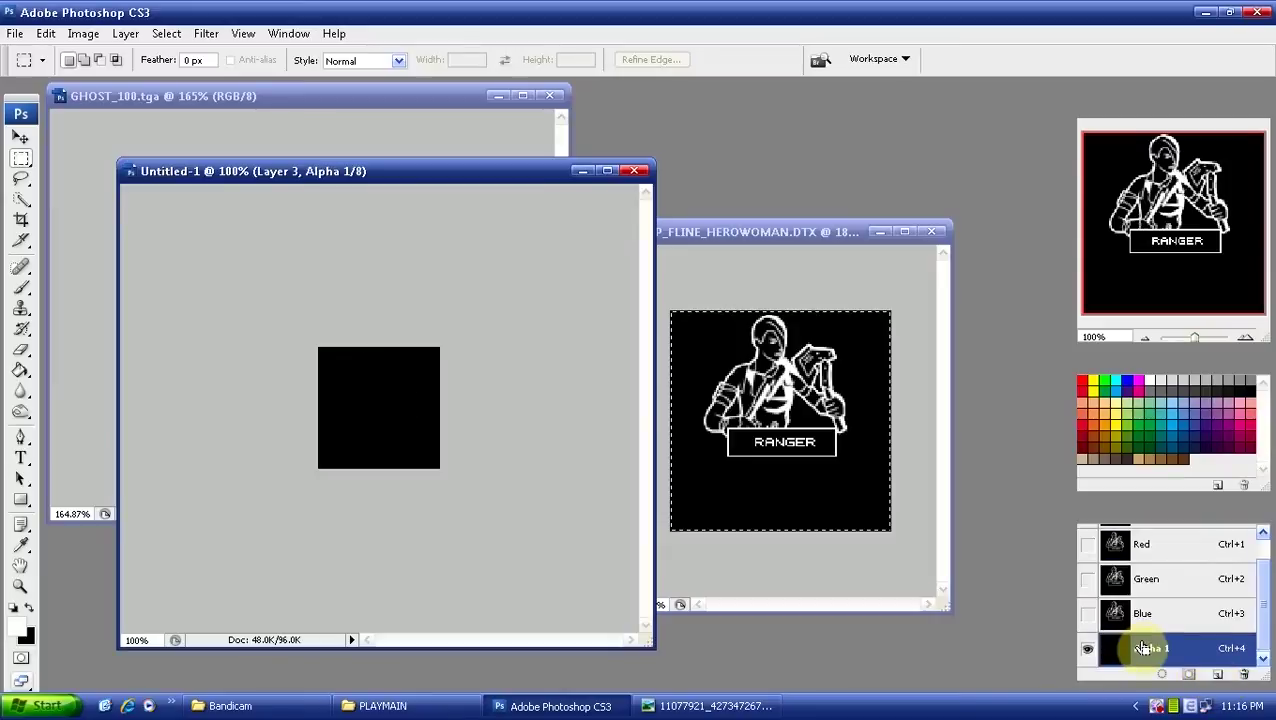
{"action": "key", "text": "ctrl+v"}
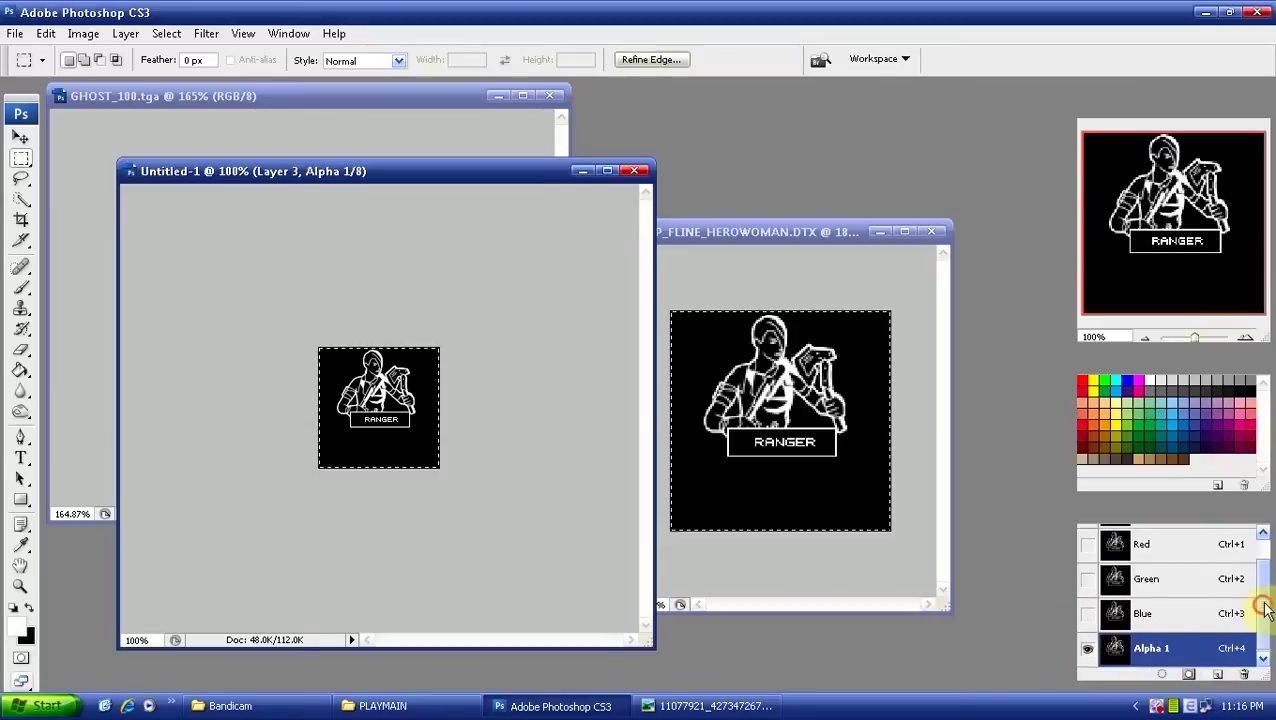
{"action": "scroll", "coordinate": [1263, 623], "scroll_direction": "up", "scroll_amount": 2}
{"action": "left_click", "coordinate": [1089, 541]}
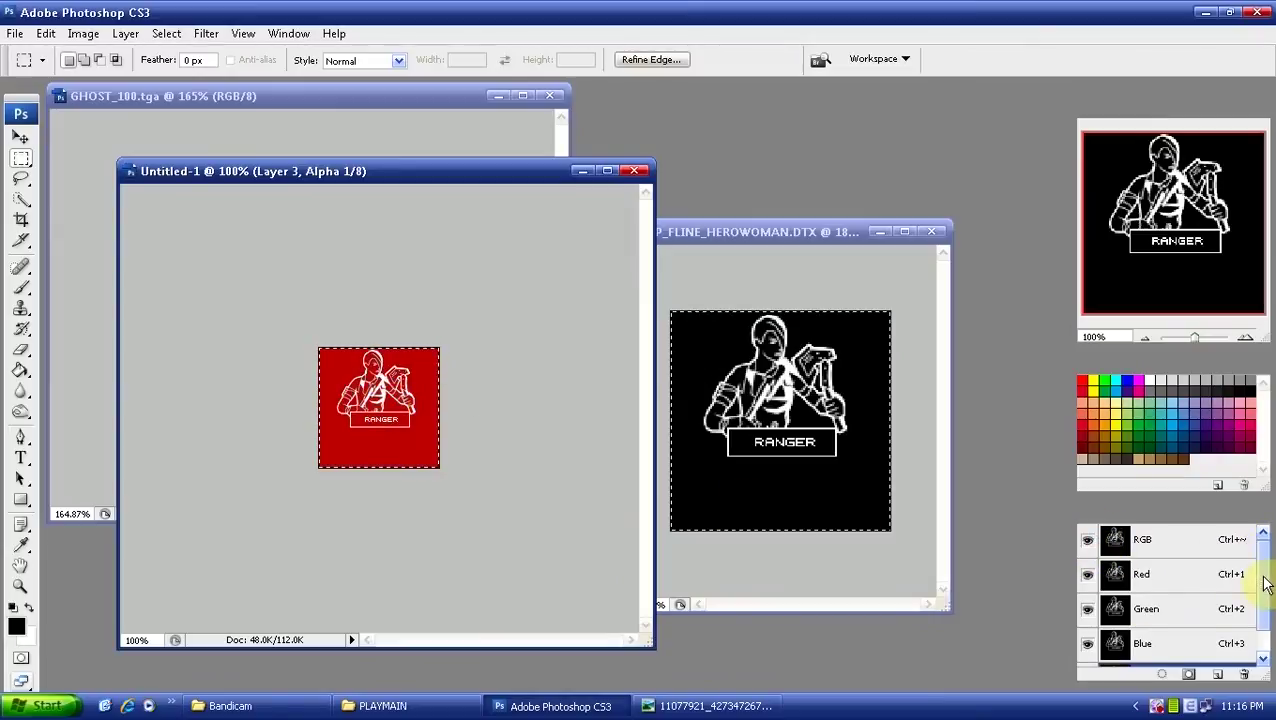
{"action": "left_click_drag", "start_coordinate": [1259, 584], "coordinate": [1260, 610]}
Start saving Untitled-1 under a new name and choose the Targa format
{"action": "left_click", "coordinate": [13, 34]}
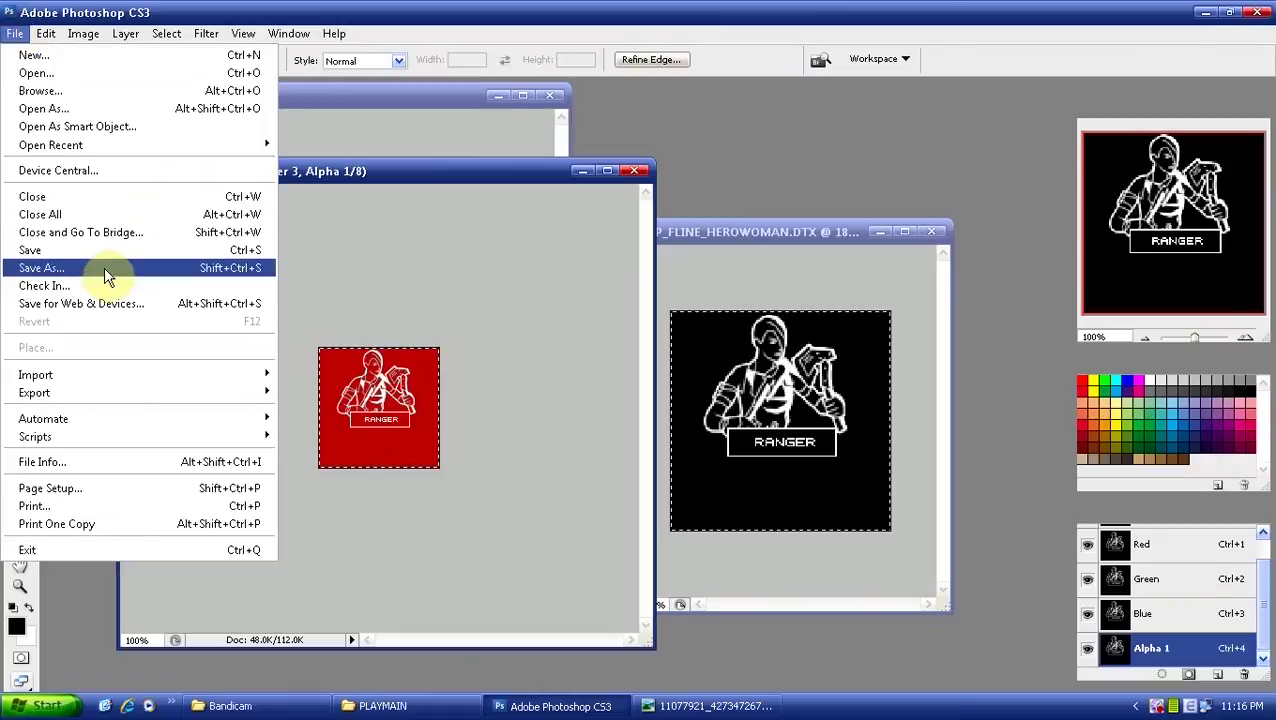
{"action": "left_click", "coordinate": [100, 274]}
{"action": "left_click", "coordinate": [622, 409]}
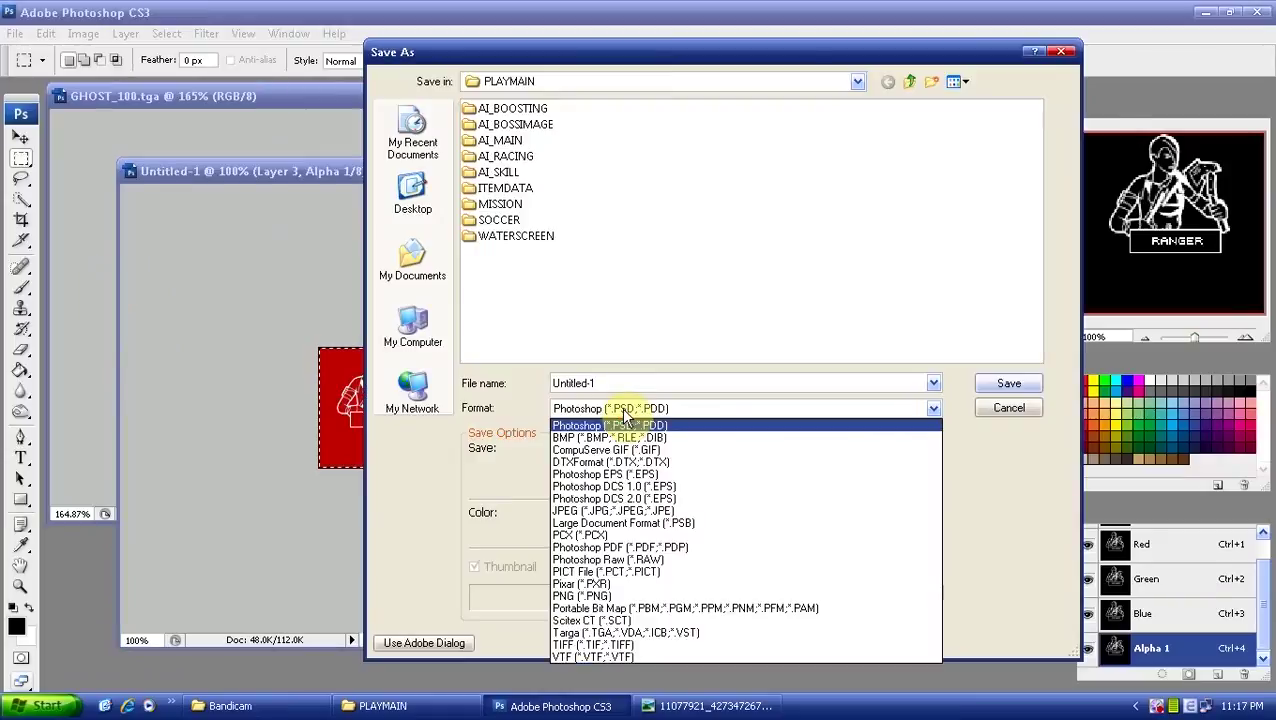
{"action": "left_click", "coordinate": [641, 608]}
{"action": "left_click", "coordinate": [736, 412]}
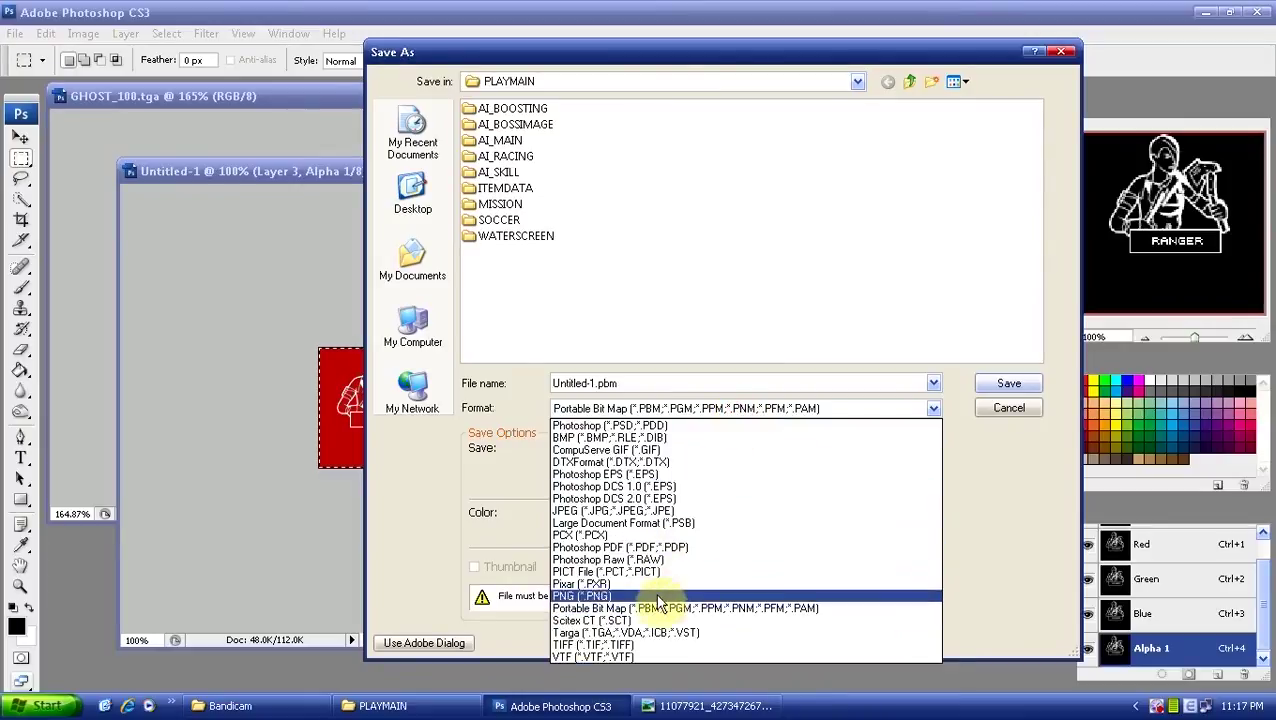
{"action": "left_click", "coordinate": [659, 633]}
Save the image into D:\ck\Compete-King\cstrike\mh_tga, replacing gsg9_100.tga and accepting the Targa options
{"action": "left_click", "coordinate": [430, 330]}
{"action": "double_click", "coordinate": [501, 141]}
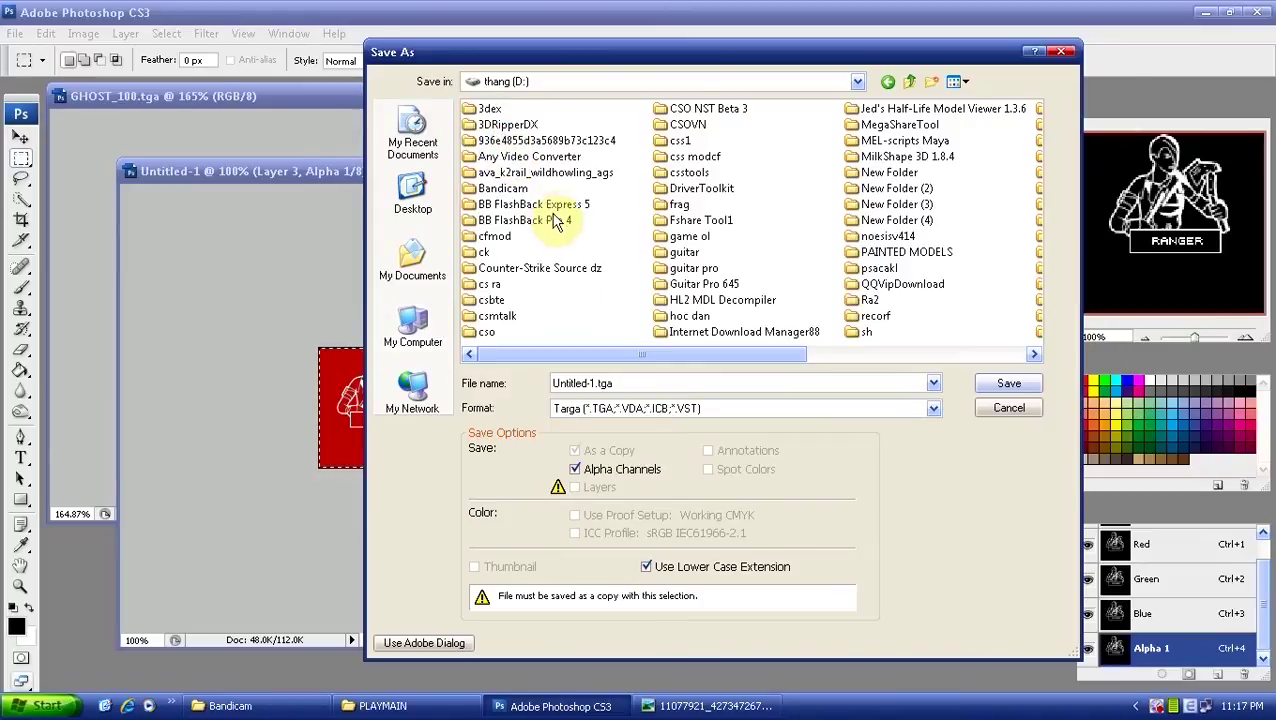
{"action": "double_click", "coordinate": [484, 252]}
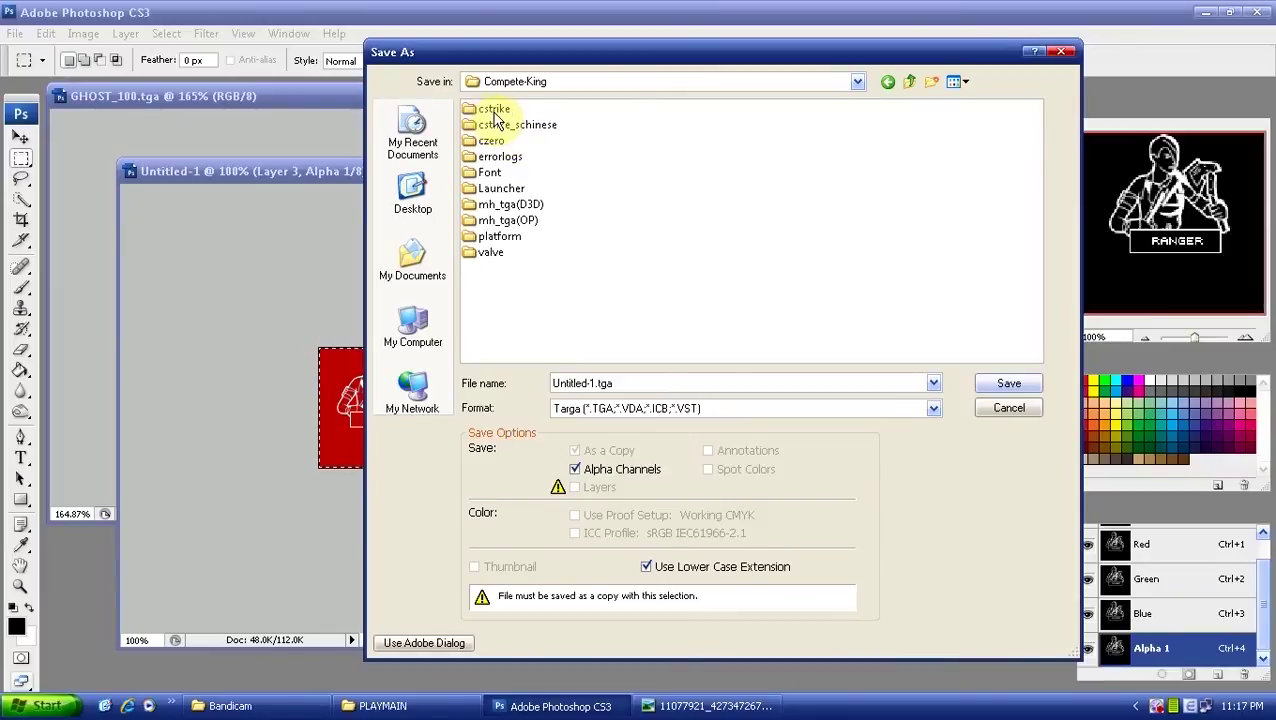
{"action": "double_click", "coordinate": [493, 112]}
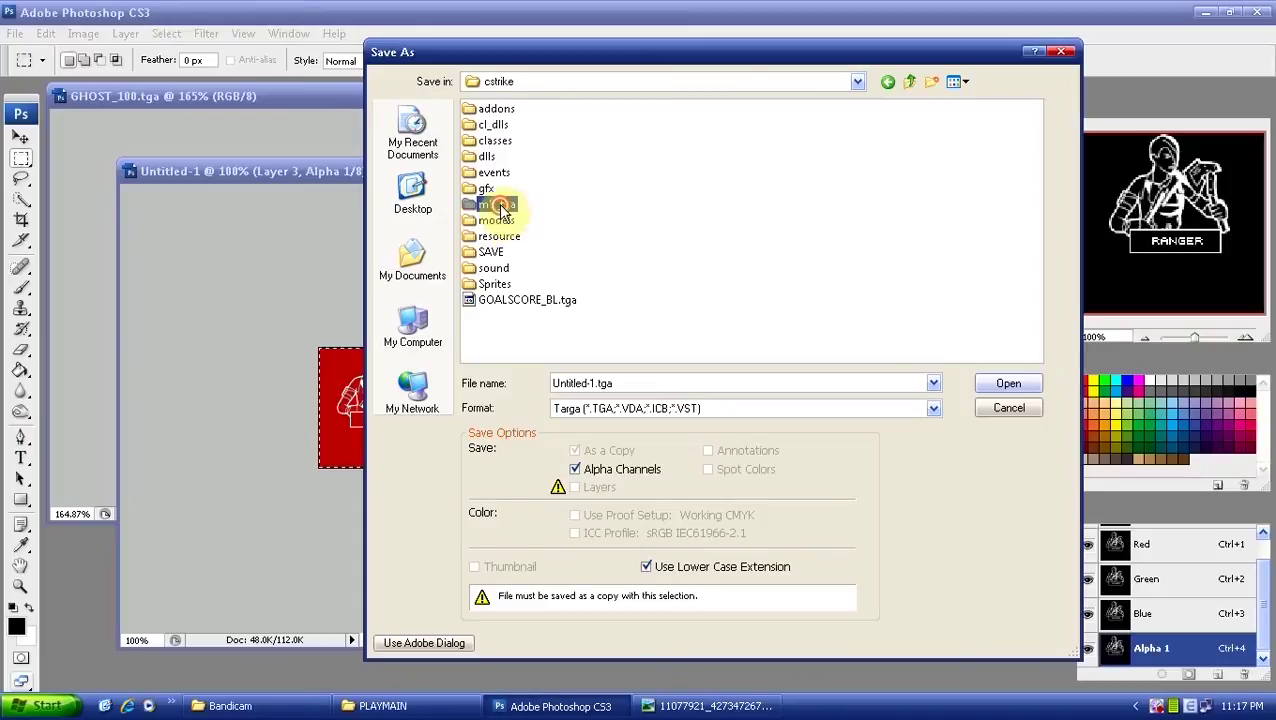
{"action": "left_click_drag", "start_coordinate": [518, 365], "coordinate": [684, 363]}
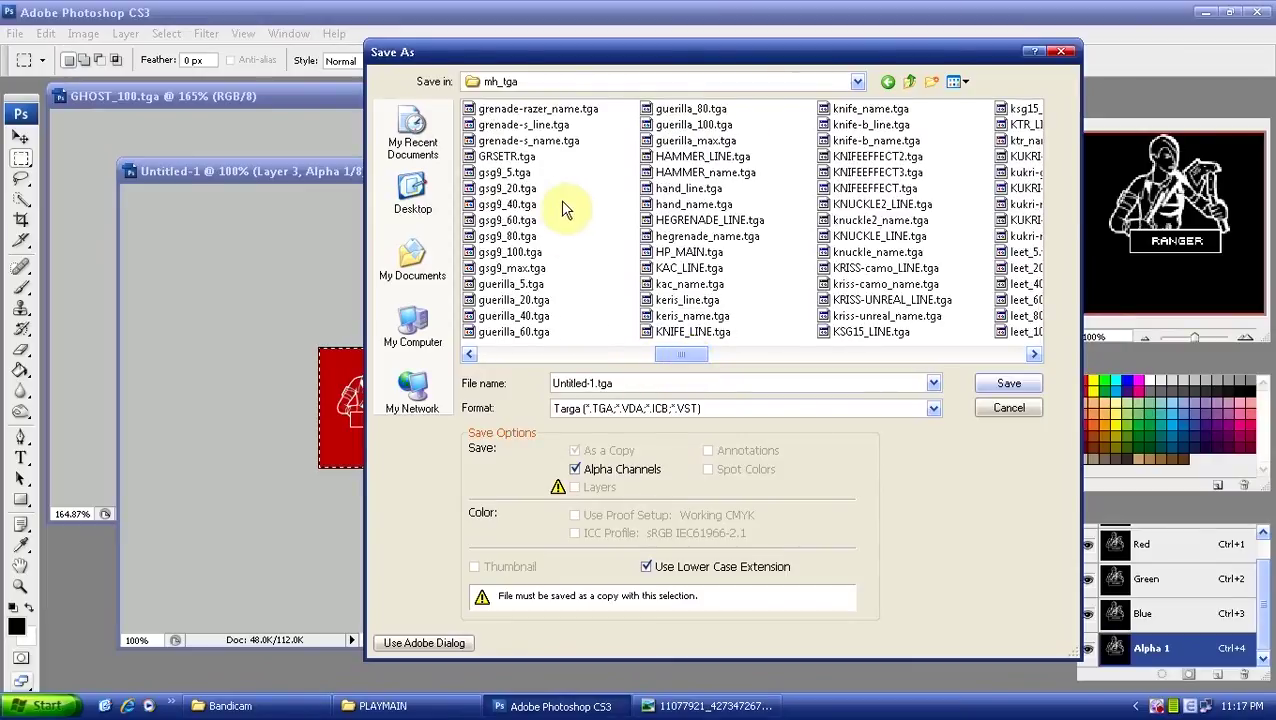
{"action": "double_click", "coordinate": [523, 256]}
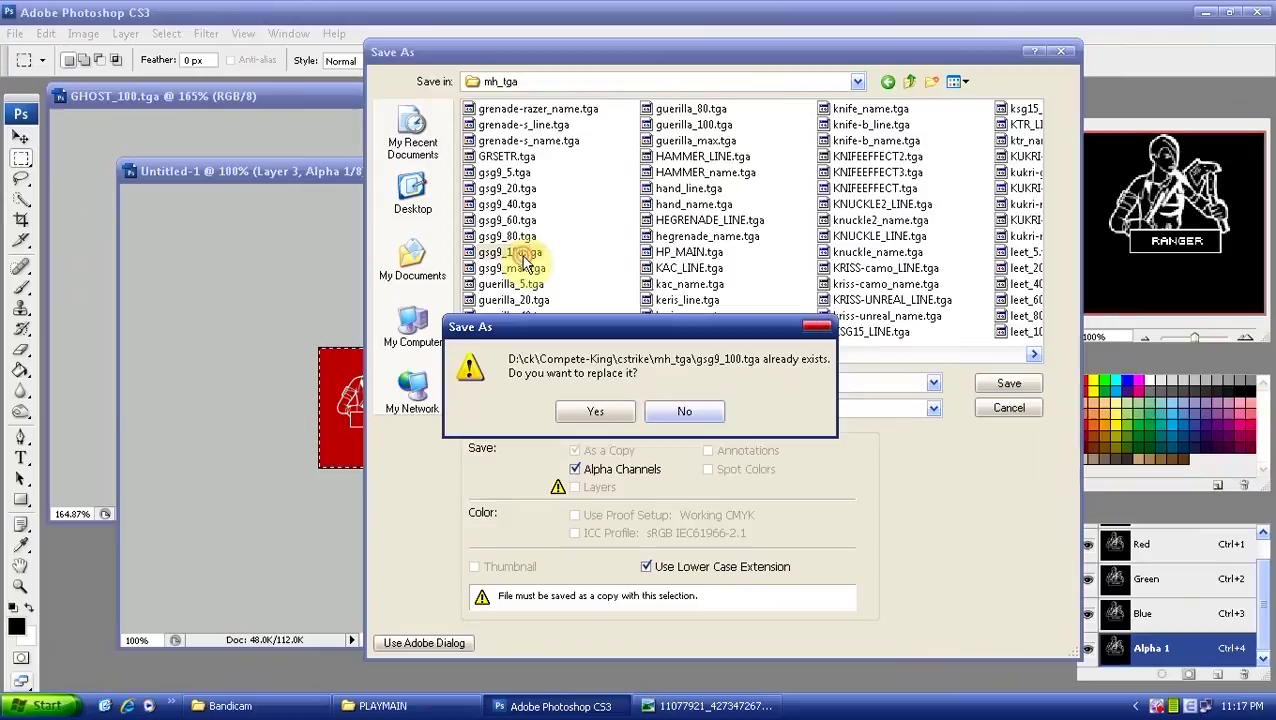
{"action": "left_click", "coordinate": [598, 411]}
{"action": "left_click", "coordinate": [693, 345]}
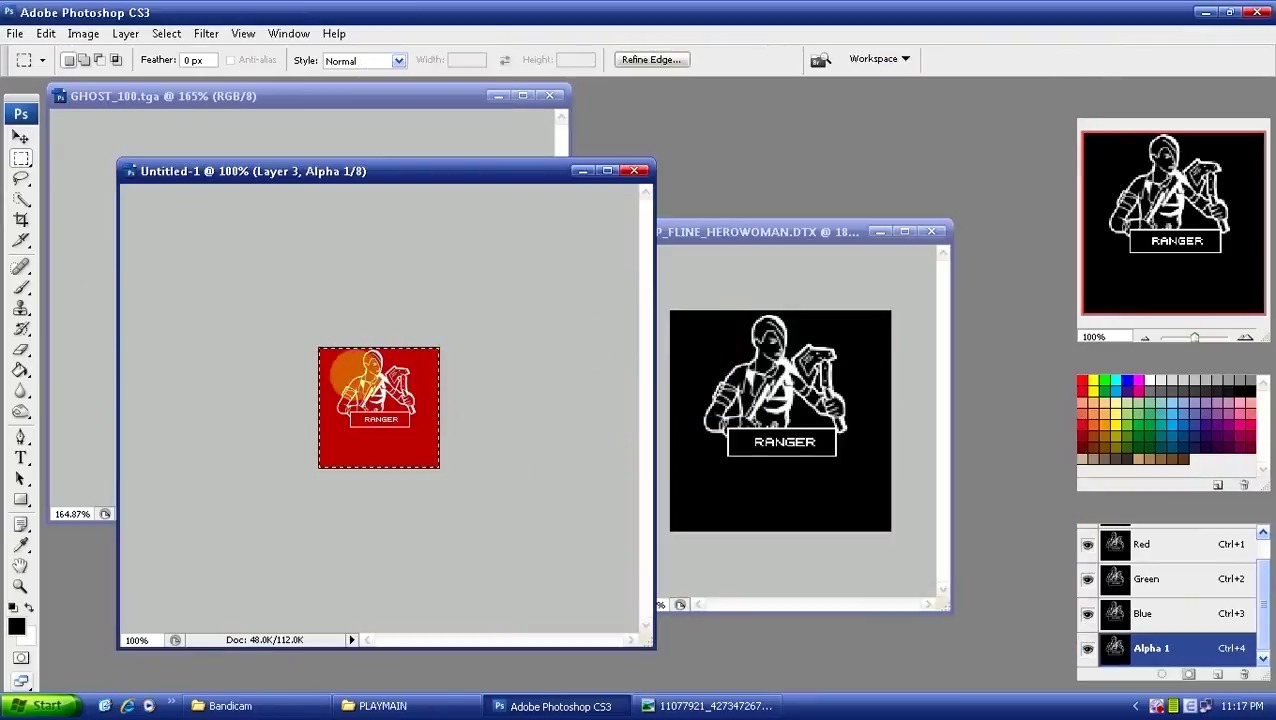
Save another Targa copy of the image in the mh_tga folder, replacing gsg9_max.tga and accepting the Targa options
{"action": "left_click", "coordinate": [15, 33]}
{"action": "left_click", "coordinate": [120, 267]}
{"action": "left_click", "coordinate": [612, 408]}
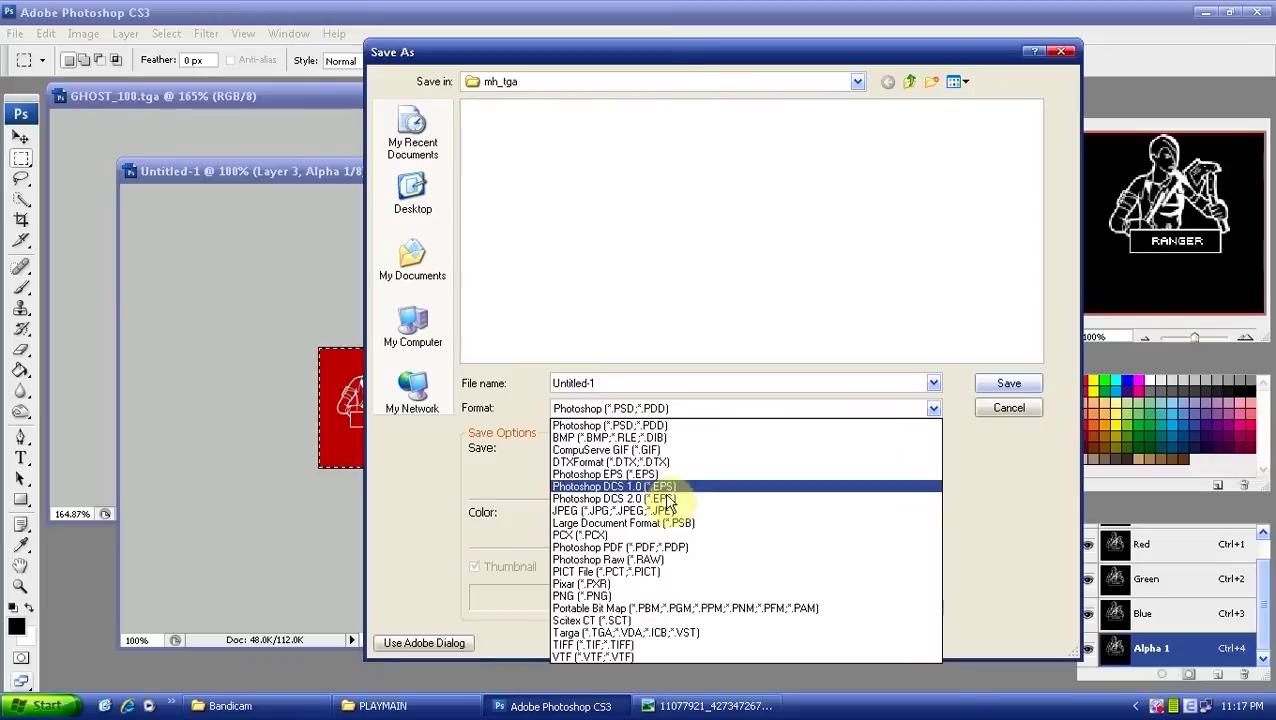
{"action": "left_click", "coordinate": [680, 632]}
{"action": "left_click_drag", "start_coordinate": [538, 357], "coordinate": [843, 364]}
{"action": "left_click", "coordinate": [758, 293]}
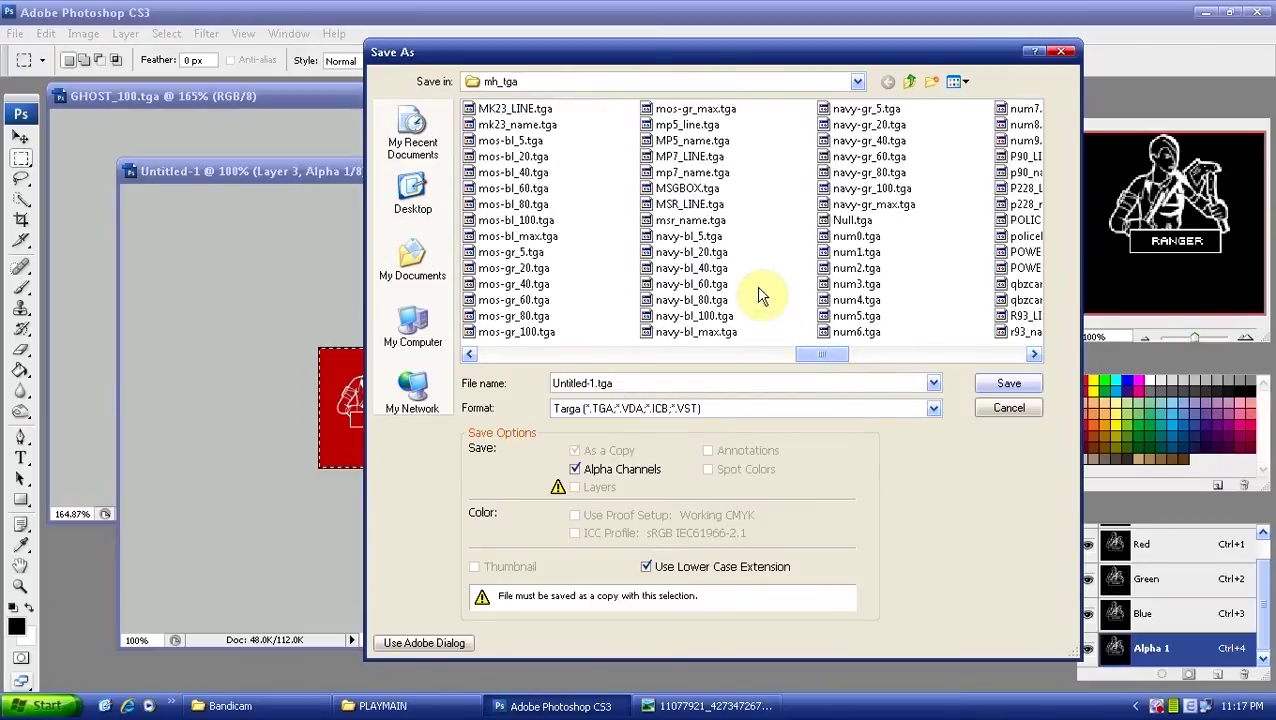
{"action": "type", "text": "gsg9_5"}
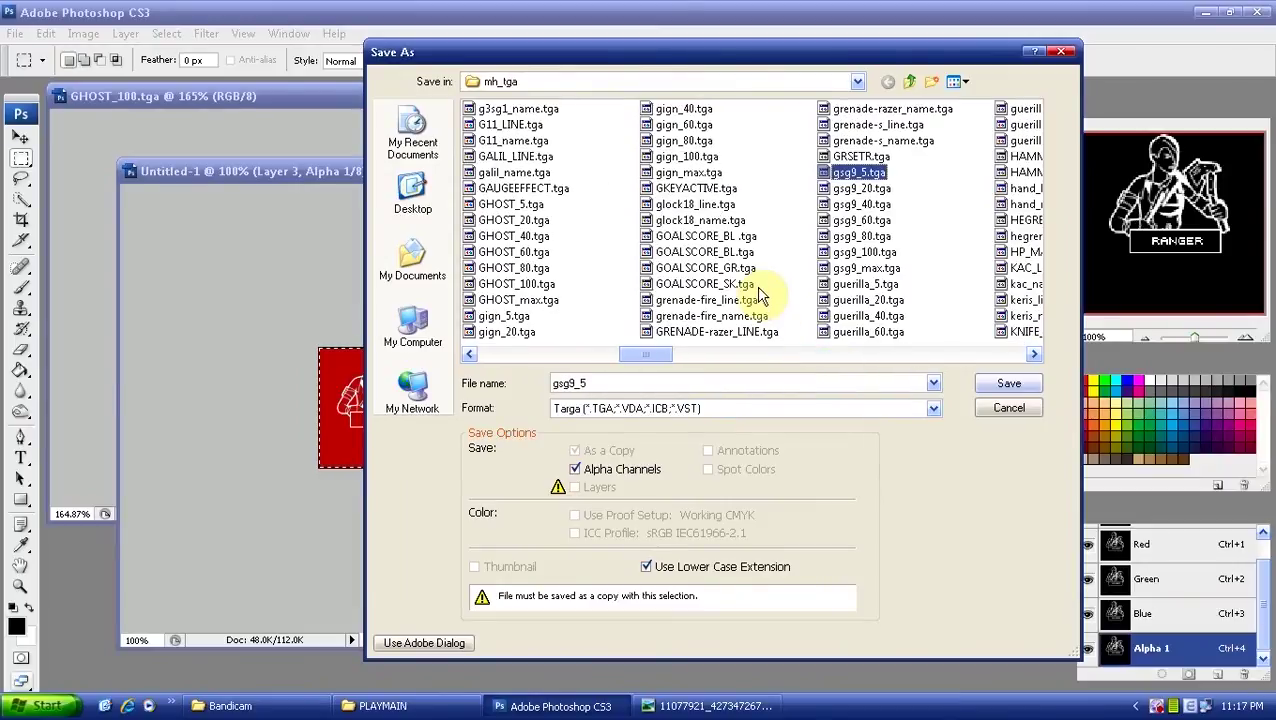
{"action": "double_click", "coordinate": [870, 267]}
{"action": "left_click", "coordinate": [596, 412]}
{"action": "left_click", "coordinate": [693, 348]}
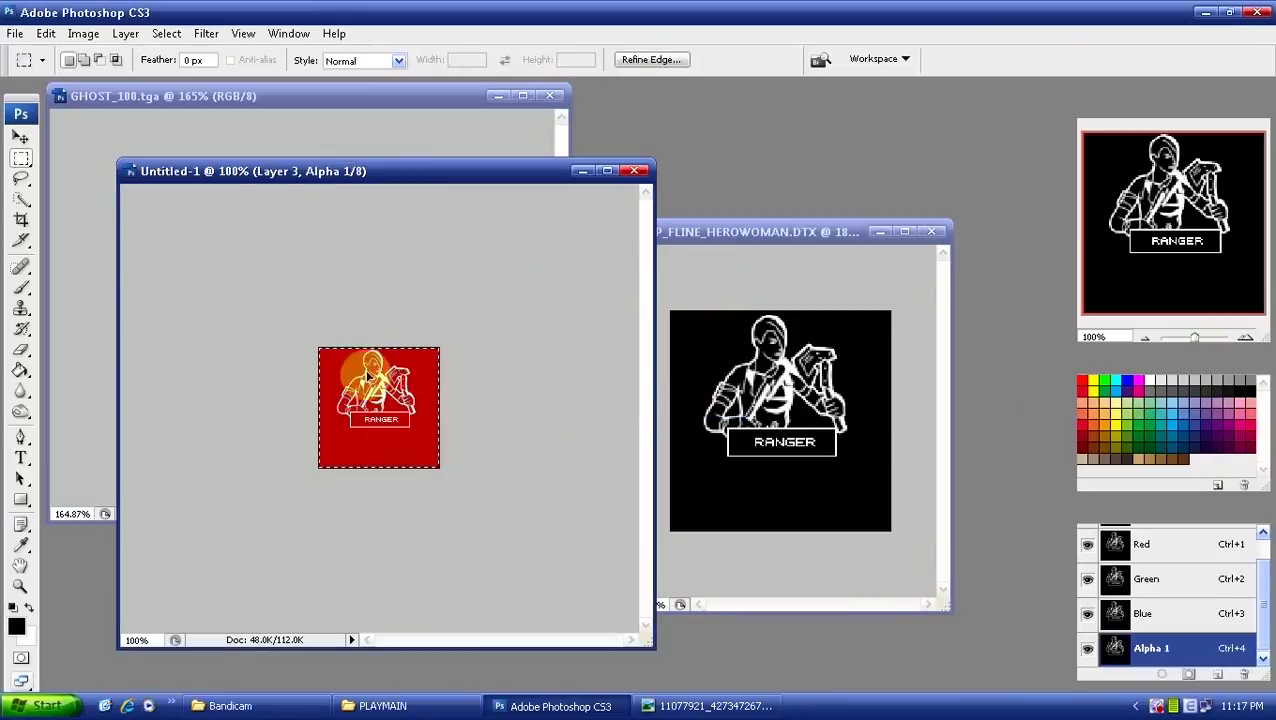
Switch to the Cốc Cốc browser and run an image search for "fox cf"
{"action": "left_click", "coordinate": [1262, 607]}
{"action": "left_click", "coordinate": [560, 706]}
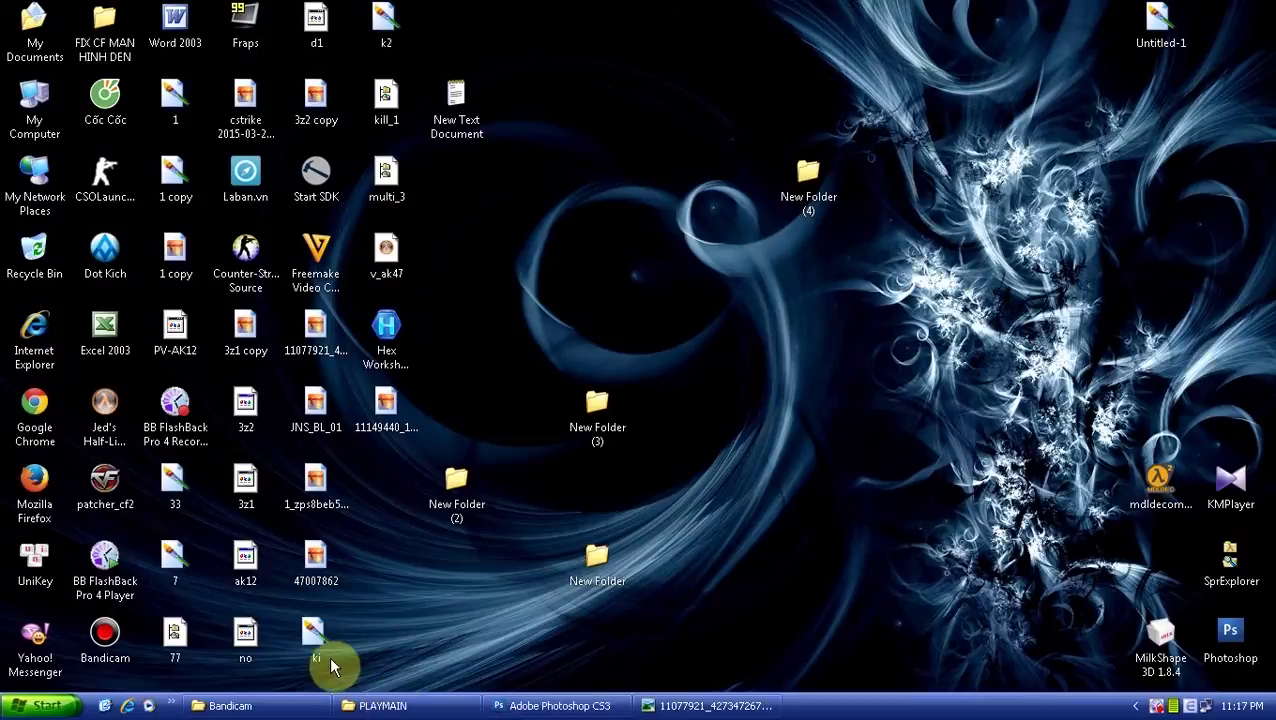
{"action": "double_click", "coordinate": [118, 103]}
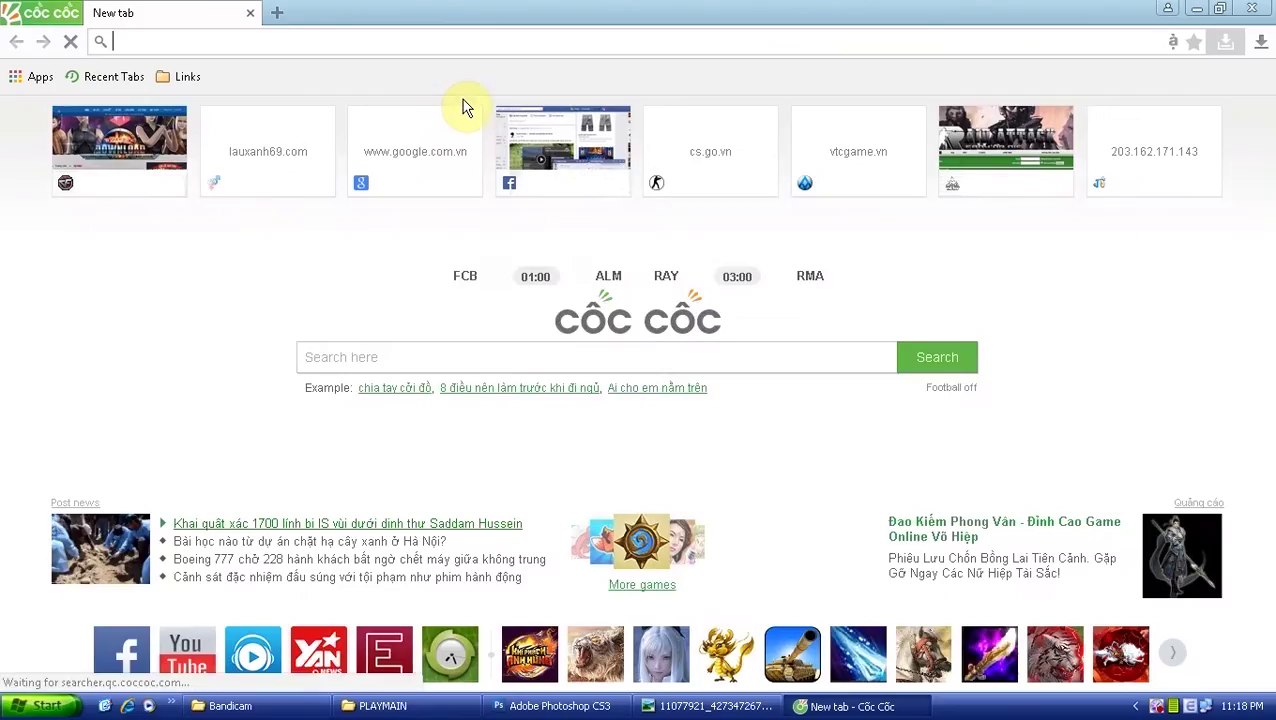
{"action": "left_click", "coordinate": [334, 338]}
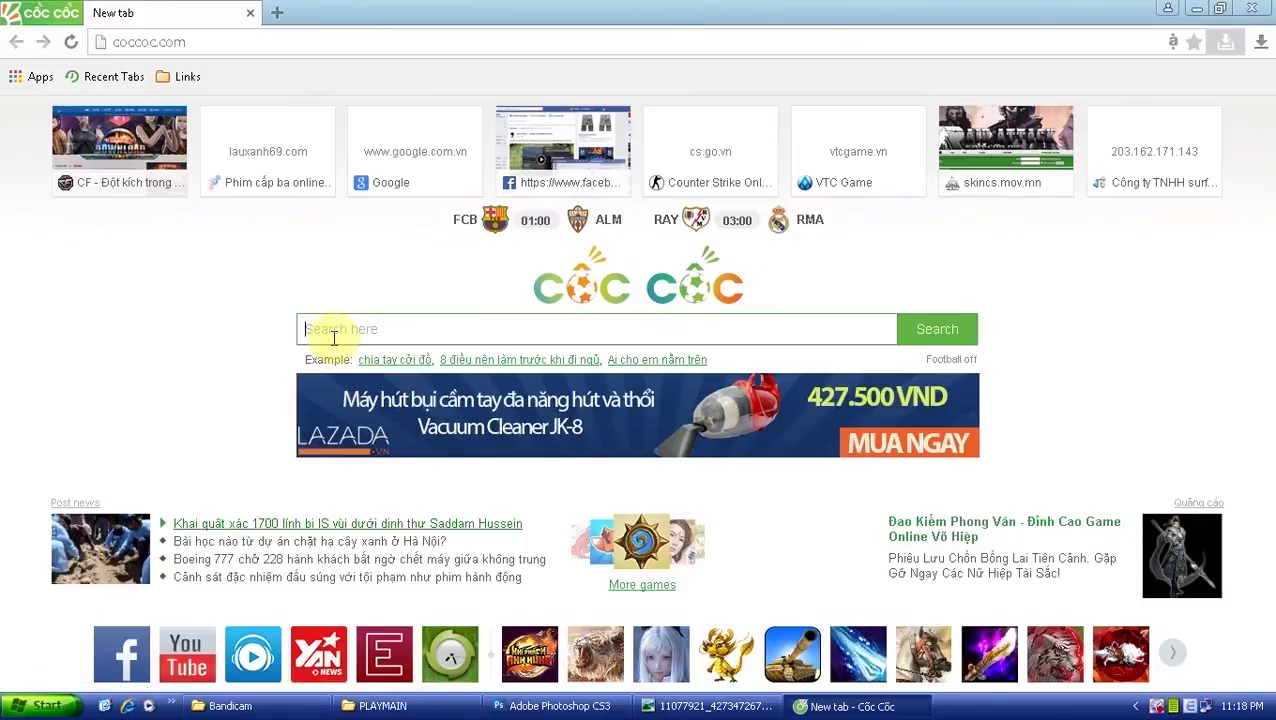
{"action": "type", "text": "fox cf"}
{"action": "key", "text": "Return"}
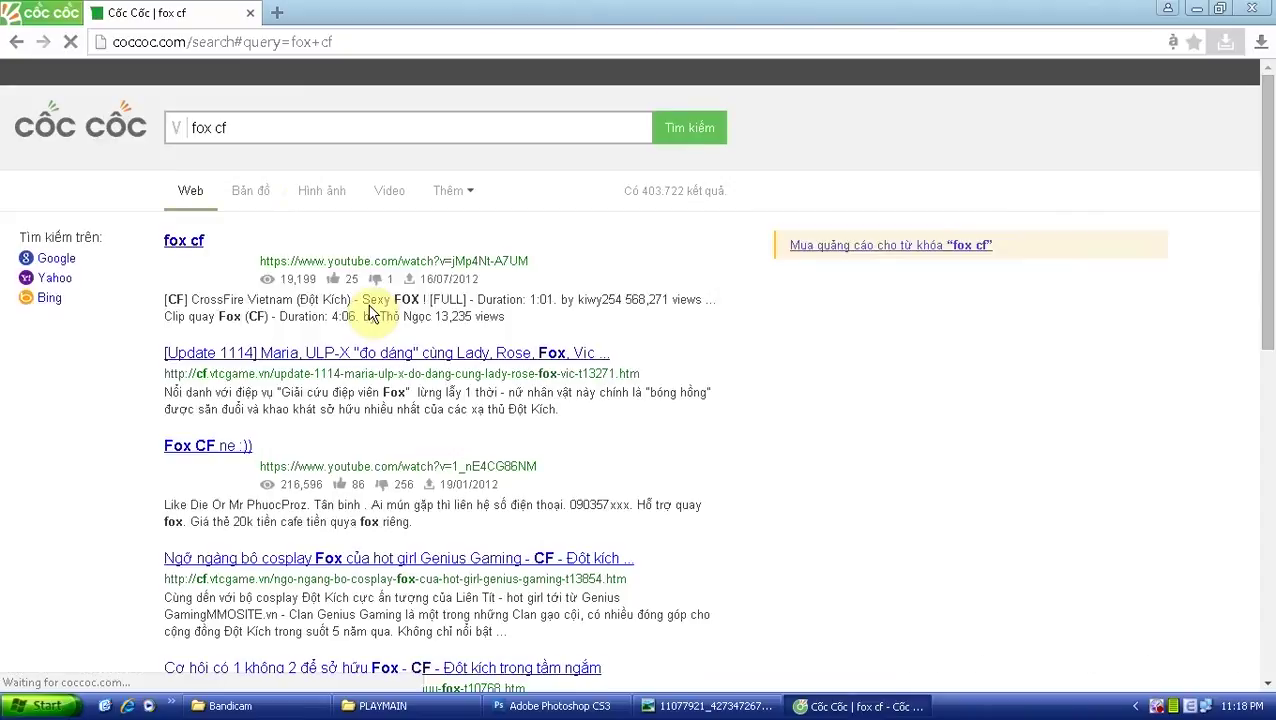
{"action": "left_click", "coordinate": [308, 198]}
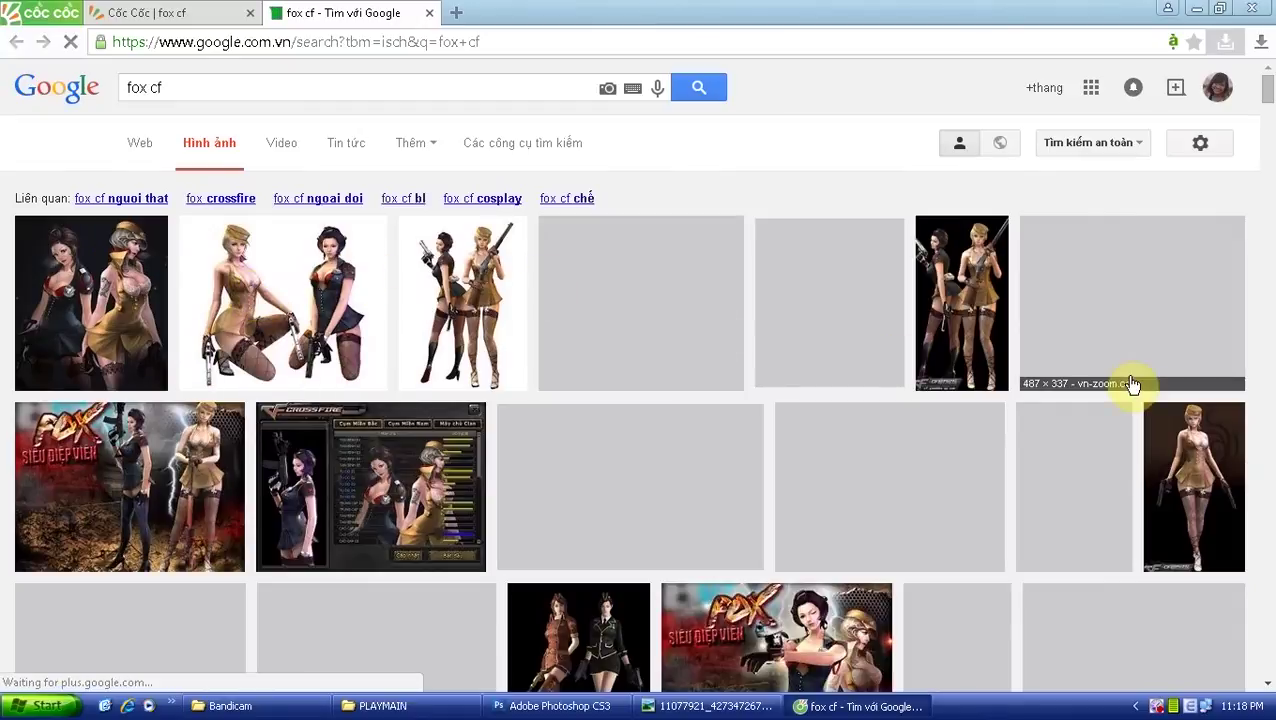
Look through the fox cf image results for a suitable character picture
{"action": "scroll", "coordinate": [405, 362], "scroll_direction": "down", "scroll_amount": 2}
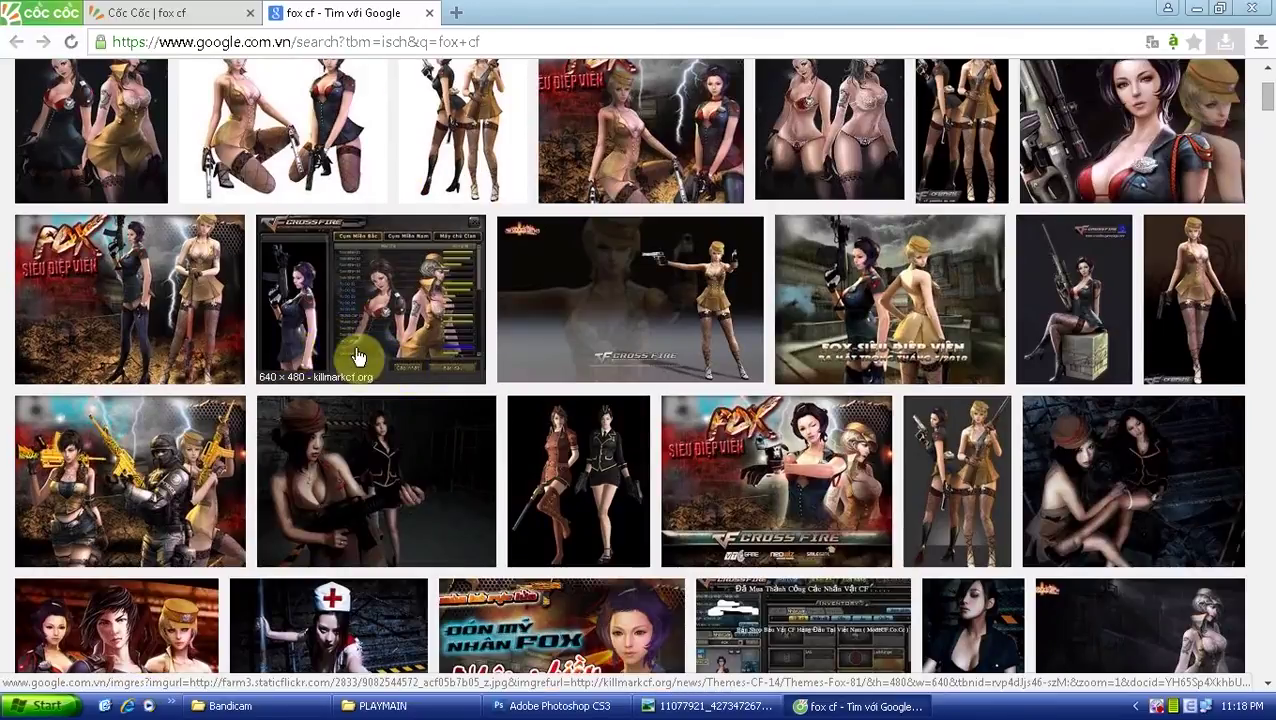
{"action": "scroll", "coordinate": [440, 355], "scroll_direction": "up", "scroll_amount": 1}
{"action": "scroll", "coordinate": [440, 355], "scroll_direction": "up", "scroll_amount": 1}
{"action": "scroll", "coordinate": [440, 355], "scroll_direction": "down", "scroll_amount": 2}
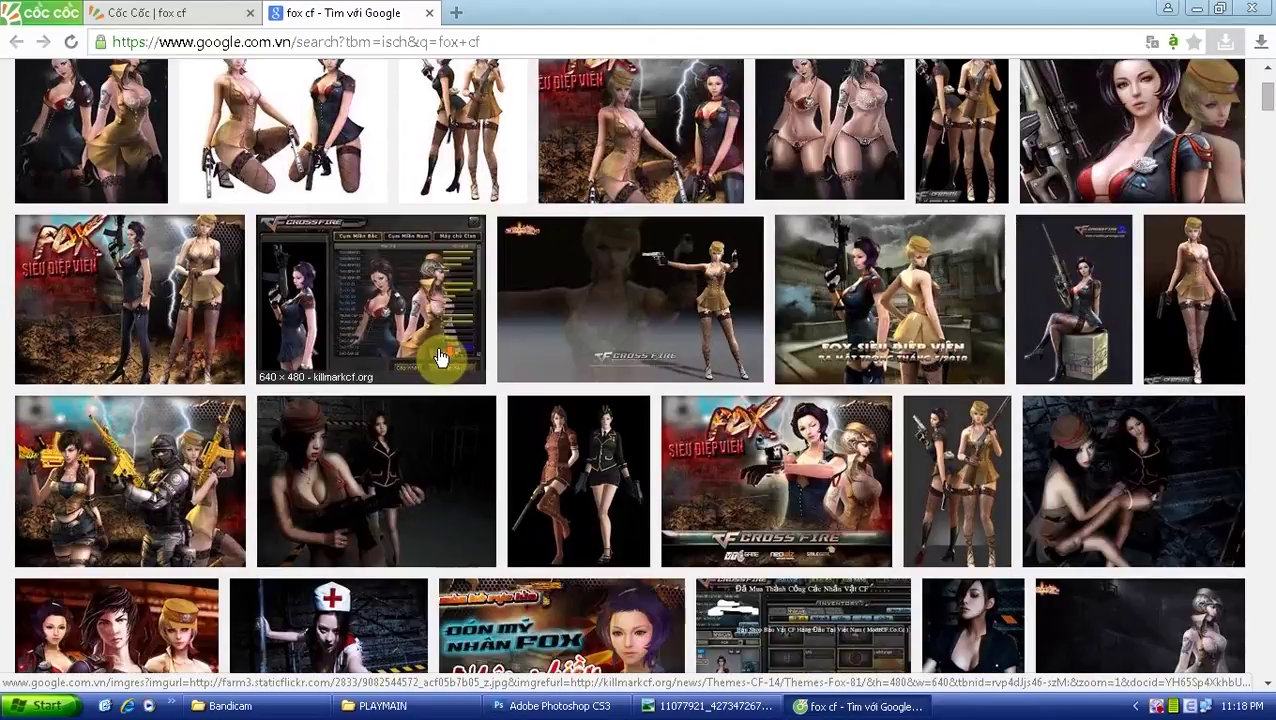
{"action": "scroll", "coordinate": [440, 357], "scroll_direction": "down", "scroll_amount": 4}
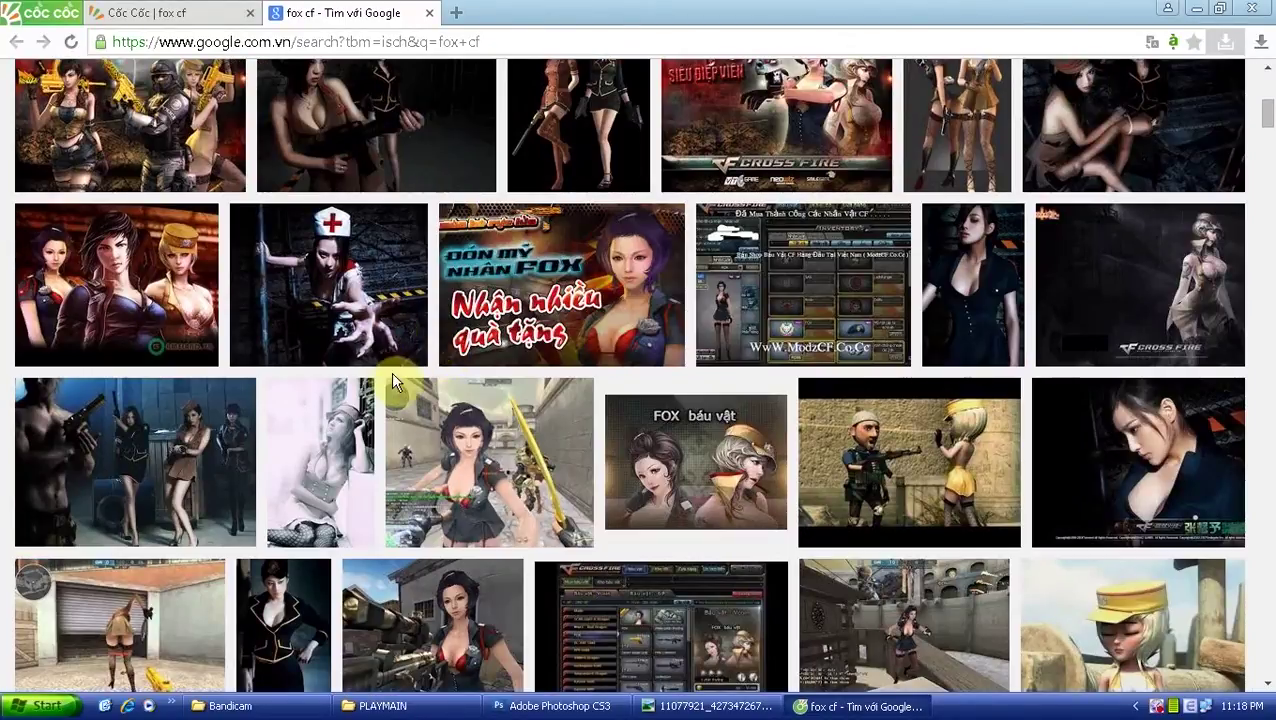
{"action": "scroll", "coordinate": [582, 397], "scroll_direction": "down", "scroll_amount": 2}
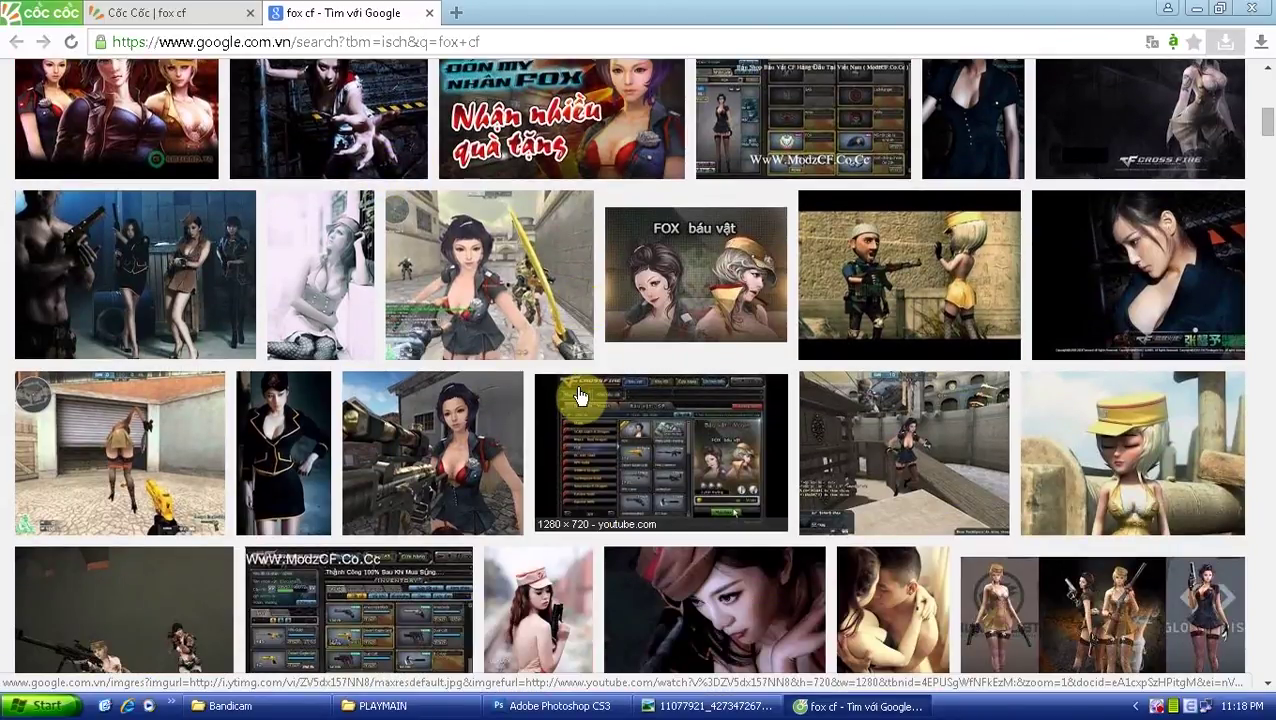
{"action": "scroll", "coordinate": [508, 367], "scroll_direction": "up", "scroll_amount": 3}
{"action": "scroll", "coordinate": [508, 367], "scroll_direction": "up", "scroll_amount": 3}
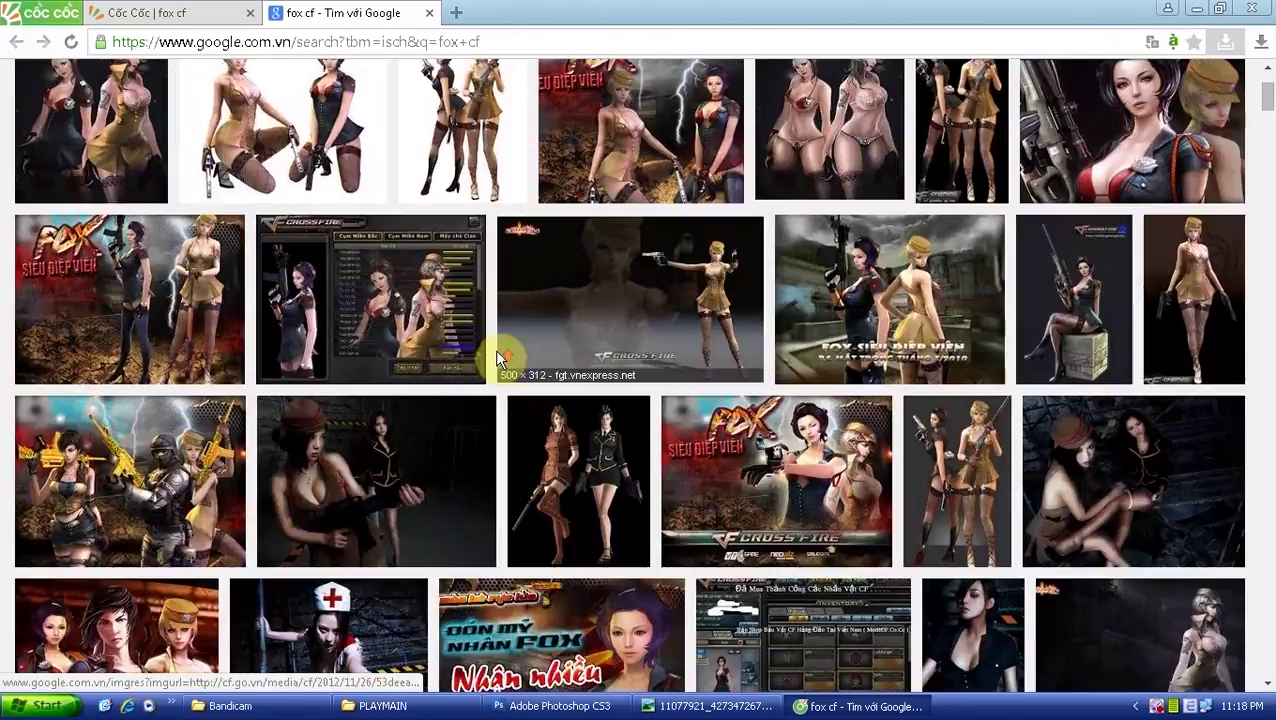
{"action": "scroll", "coordinate": [500, 358], "scroll_direction": "up", "scroll_amount": 2}
Open the full-size picture of the two kneeling women on a white background and save it to the desktop as Fox_2.png
{"action": "left_click", "coordinate": [252, 295]}
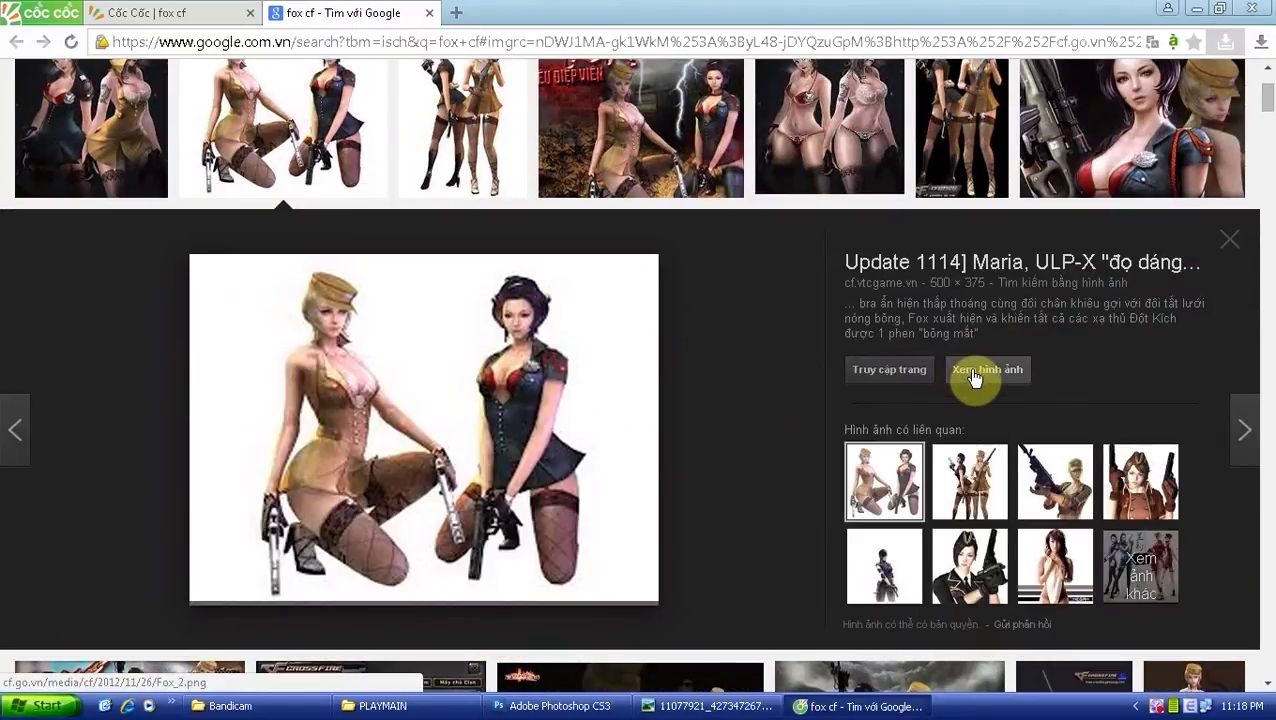
{"action": "left_click", "coordinate": [970, 369]}
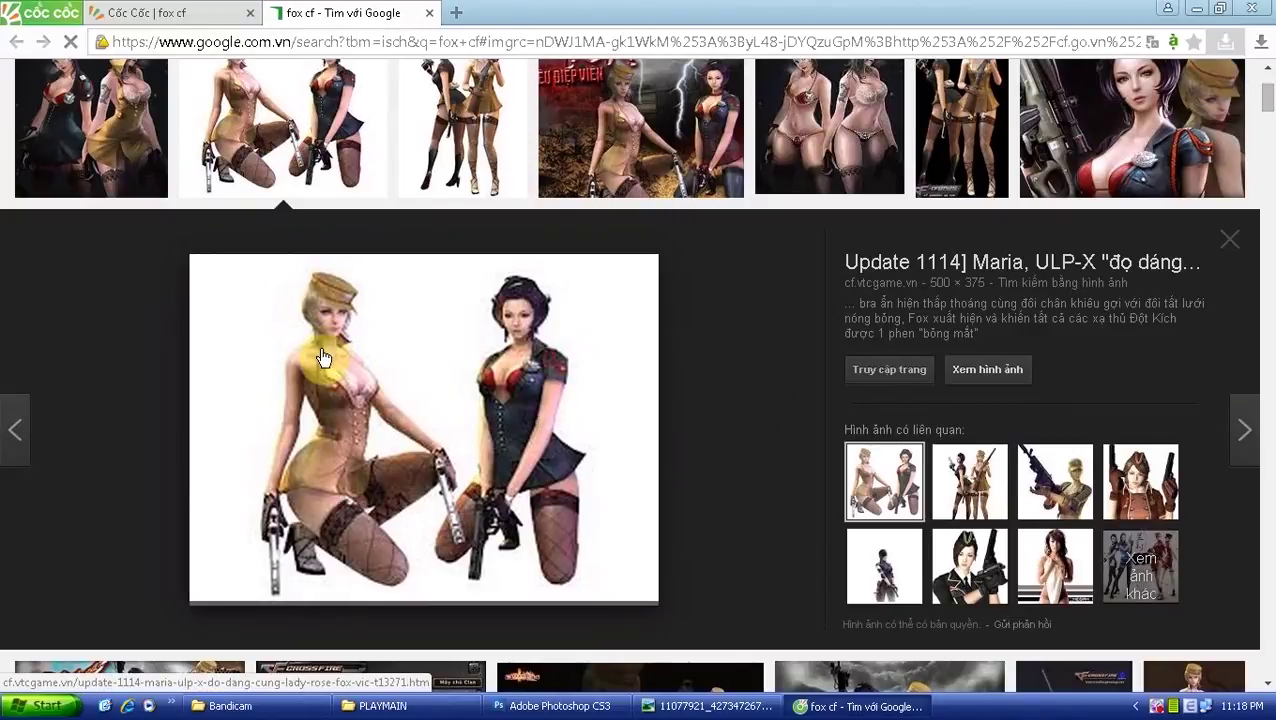
{"action": "left_click", "coordinate": [360, 390]}
{"action": "right_click", "coordinate": [226, 135]}
{"action": "left_click", "coordinate": [242, 143]}
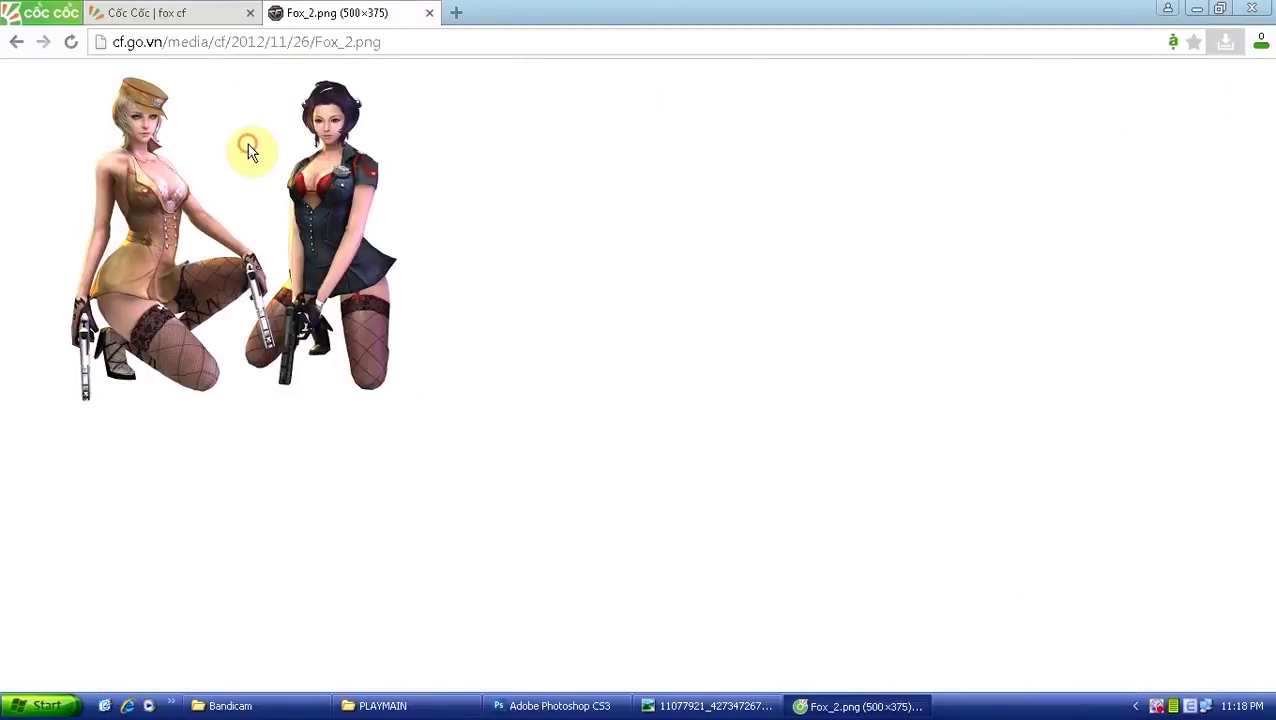
{"action": "left_click", "coordinate": [472, 320]}
Switch back to Photoshop and open Fox_2.png from the desktop
{"action": "left_click", "coordinate": [560, 706]}
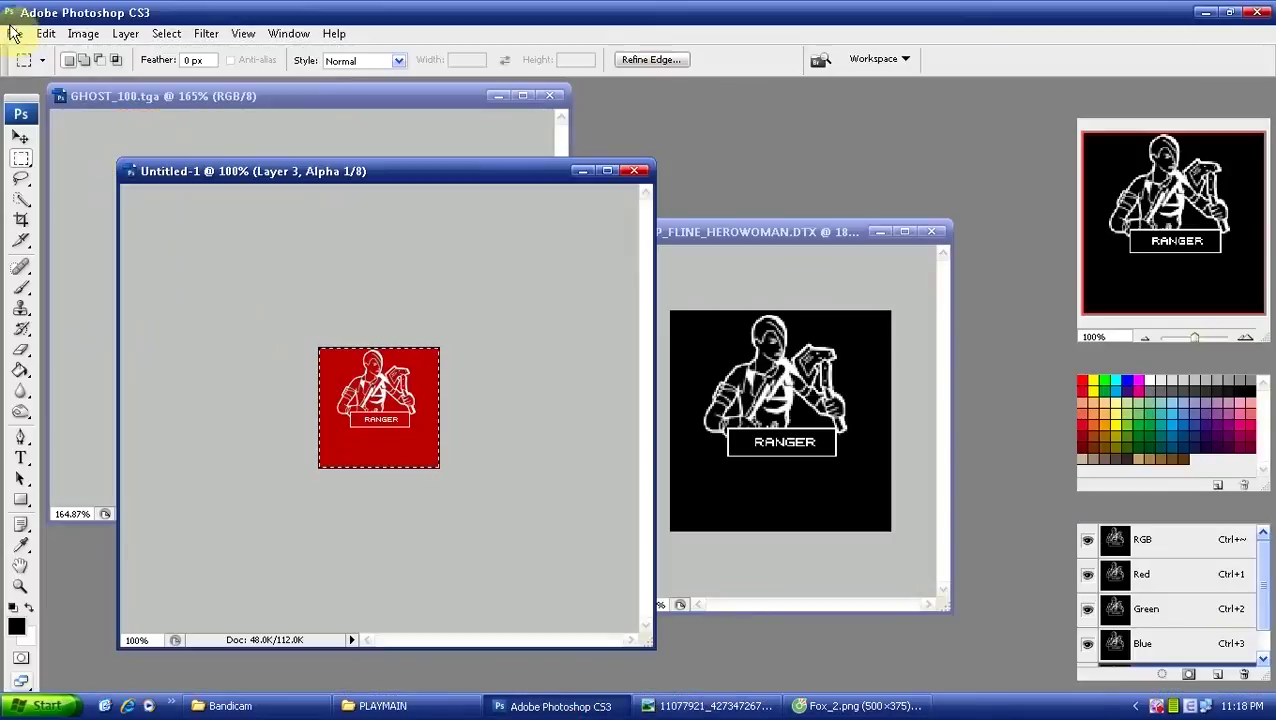
{"action": "left_click", "coordinate": [15, 33]}
{"action": "left_click", "coordinate": [34, 70]}
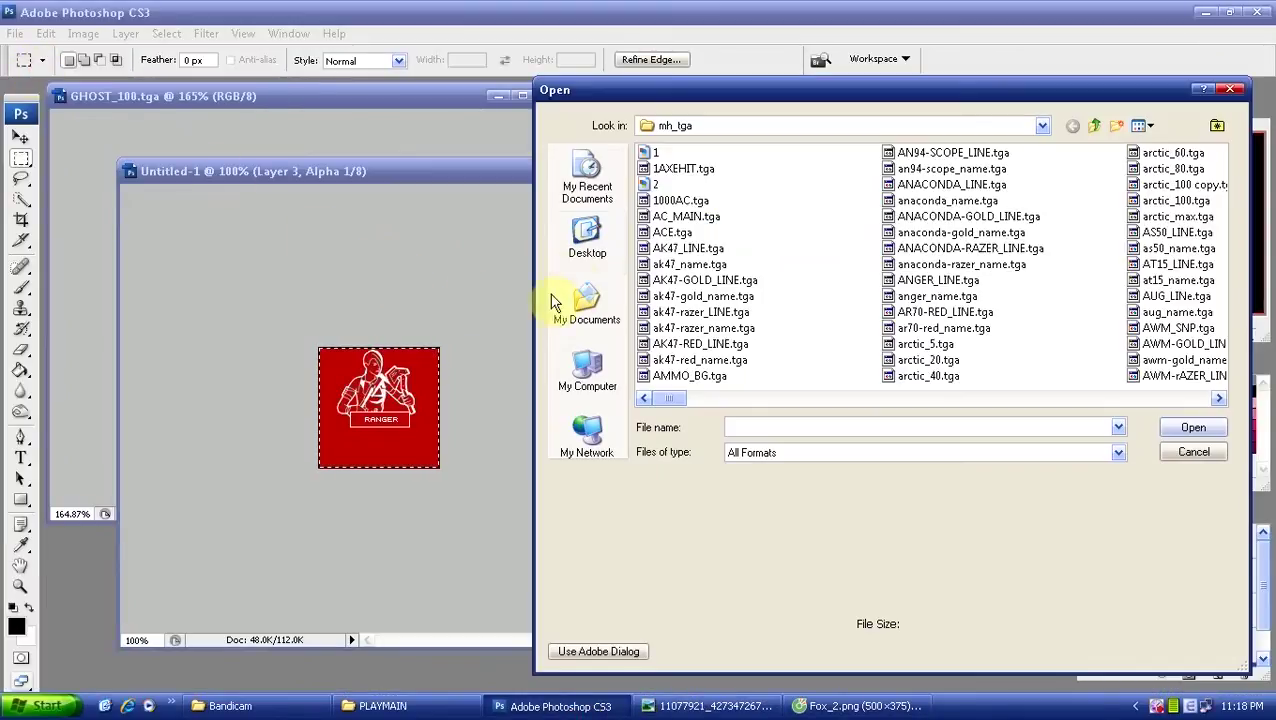
{"action": "left_click", "coordinate": [588, 240]}
{"action": "left_click", "coordinate": [1145, 128]}
{"action": "left_click", "coordinate": [1165, 147]}
{"action": "left_click_drag", "start_coordinate": [1224, 177], "coordinate": [1226, 266]}
{"action": "double_click", "coordinate": [1048, 370]}
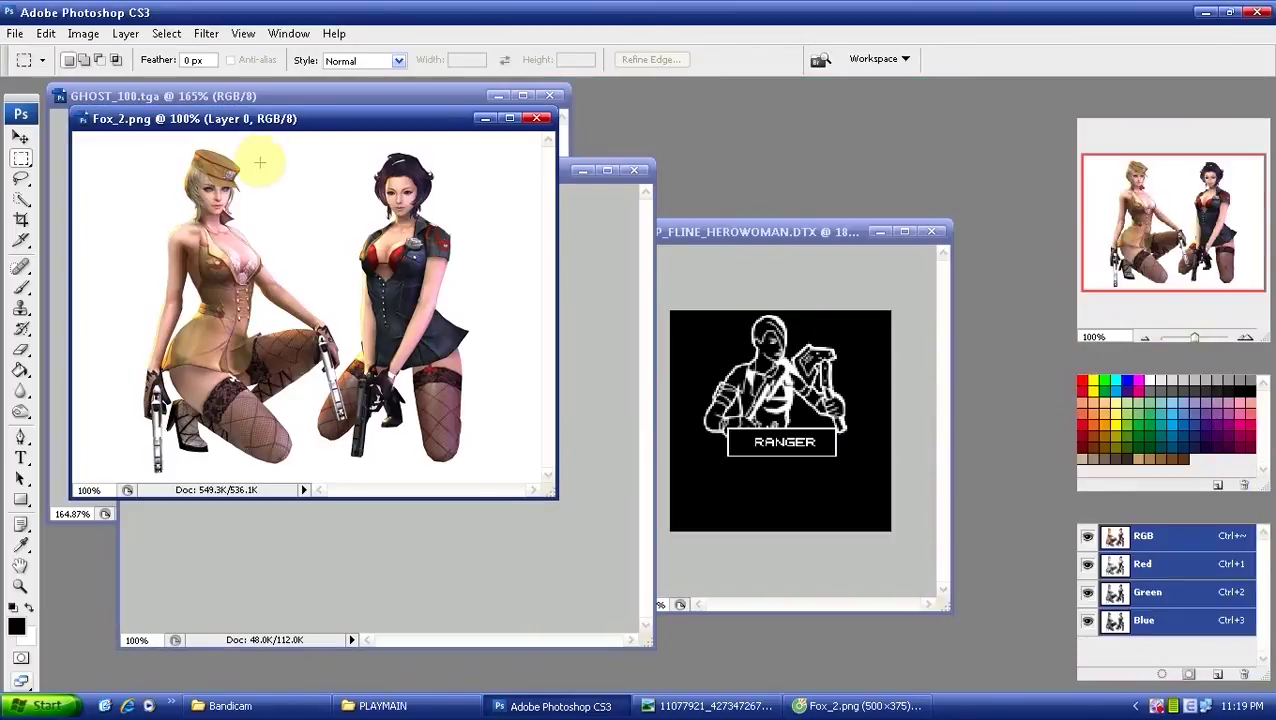
Select a rectangle around the head and chest of the woman in the hat in Fox_2.png and copy it
{"action": "left_click_drag", "start_coordinate": [272, 147], "coordinate": [197, 220]}
{"action": "left_click", "coordinate": [242, 194]}
{"action": "left_click_drag", "start_coordinate": [276, 143], "coordinate": [127, 296]}
{"action": "right_click", "coordinate": [228, 220]}
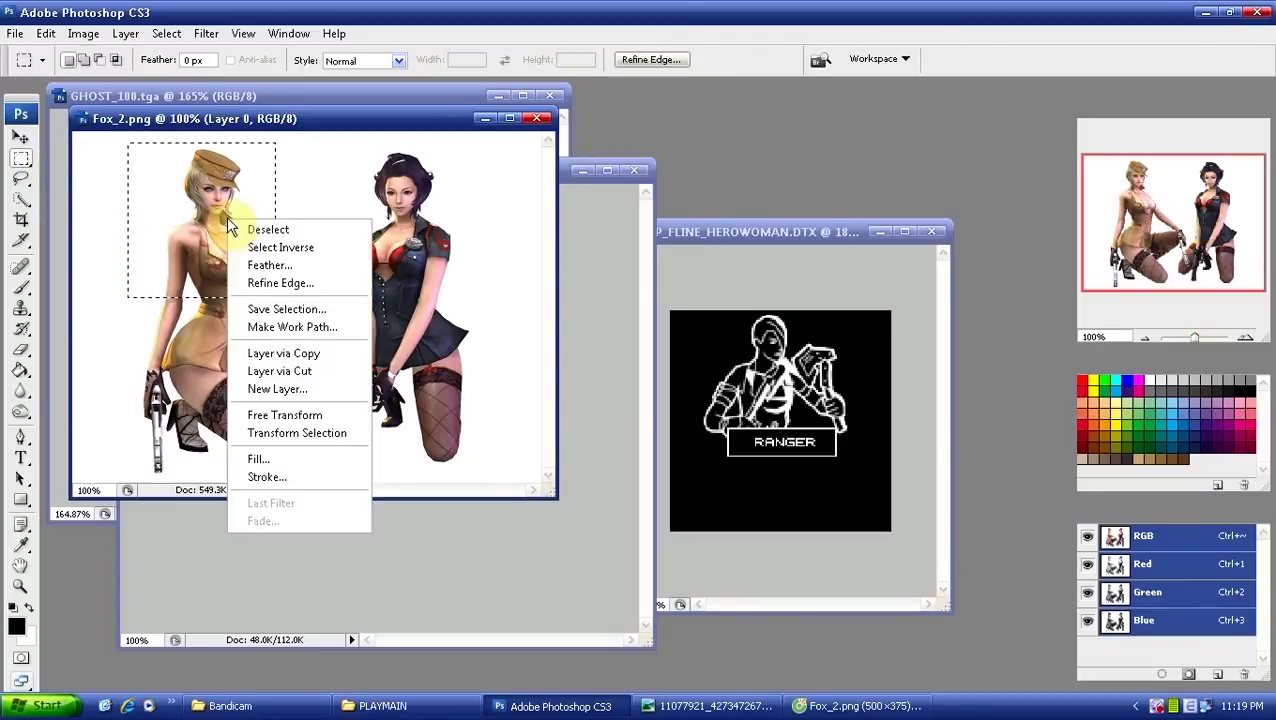
{"action": "left_click", "coordinate": [258, 126]}
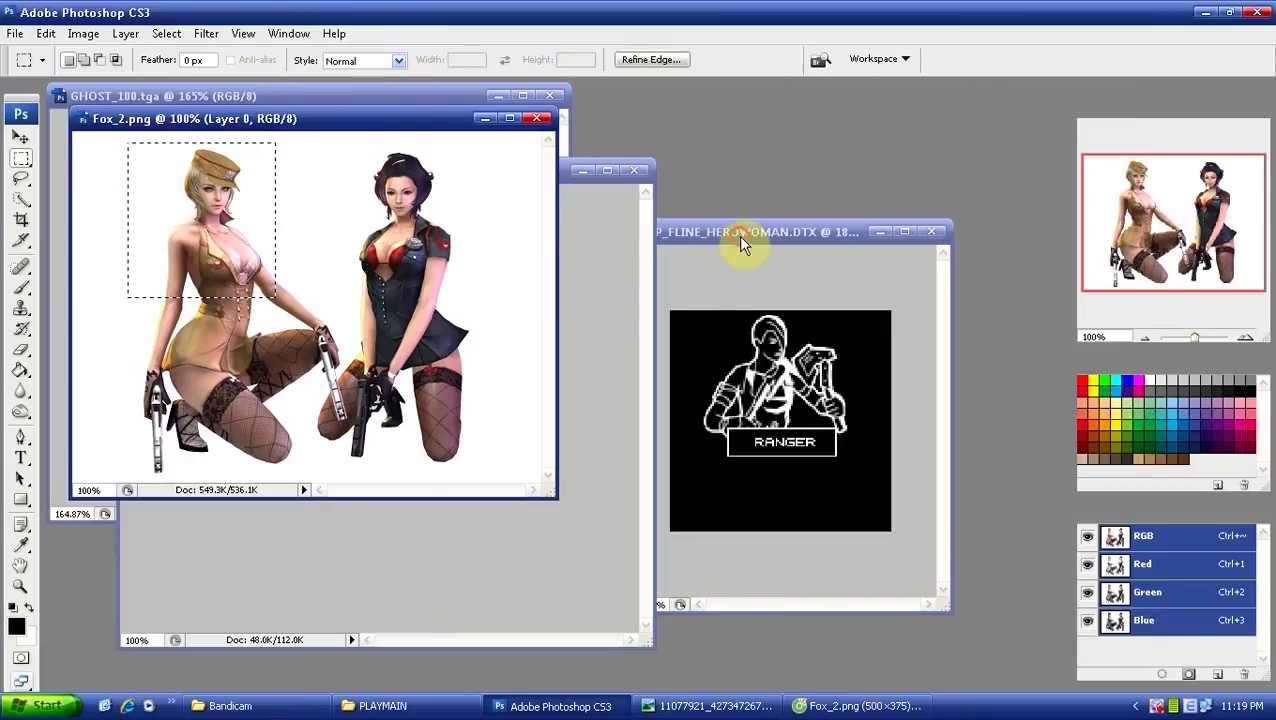
Move the HP_FLINE_HEROWOMAN.DTX window aside and delete Layer 2 from Untitled-1
{"action": "left_click_drag", "start_coordinate": [740, 240], "coordinate": [834, 267]}
{"action": "key", "text": "ctrl+a"}
{"action": "left_click", "coordinate": [657, 190]}
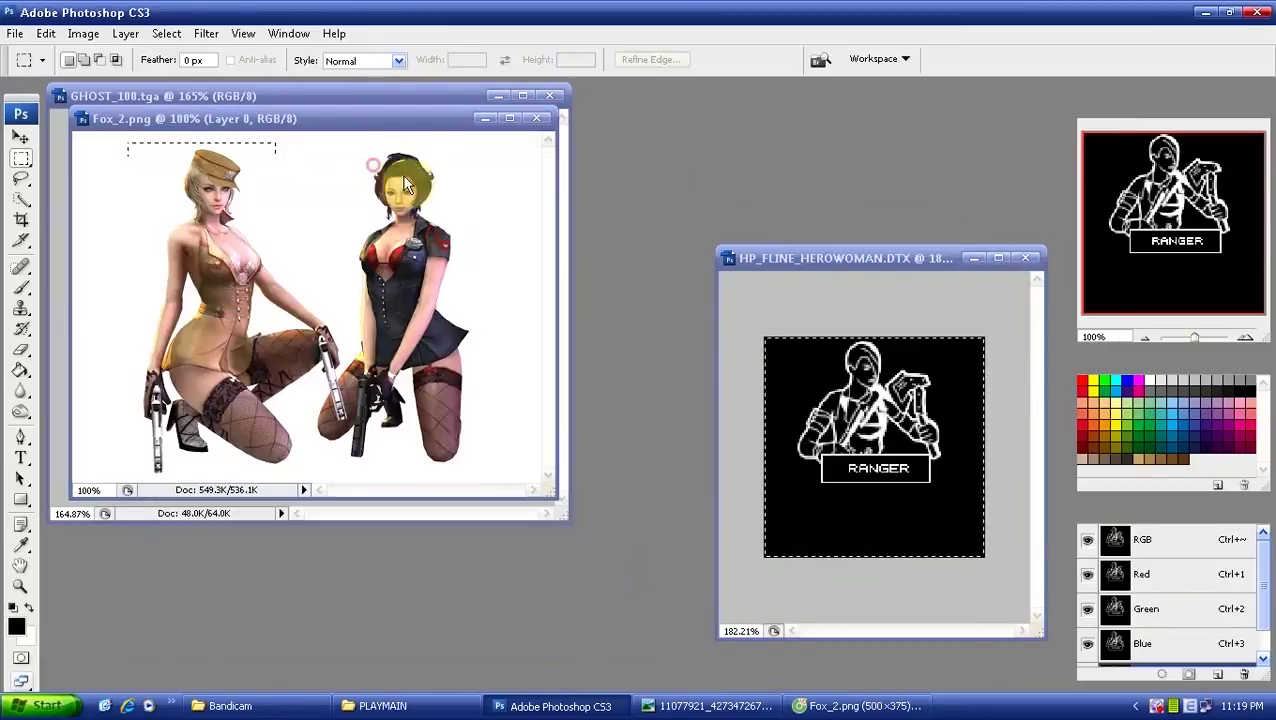
{"action": "left_click", "coordinate": [1105, 522]}
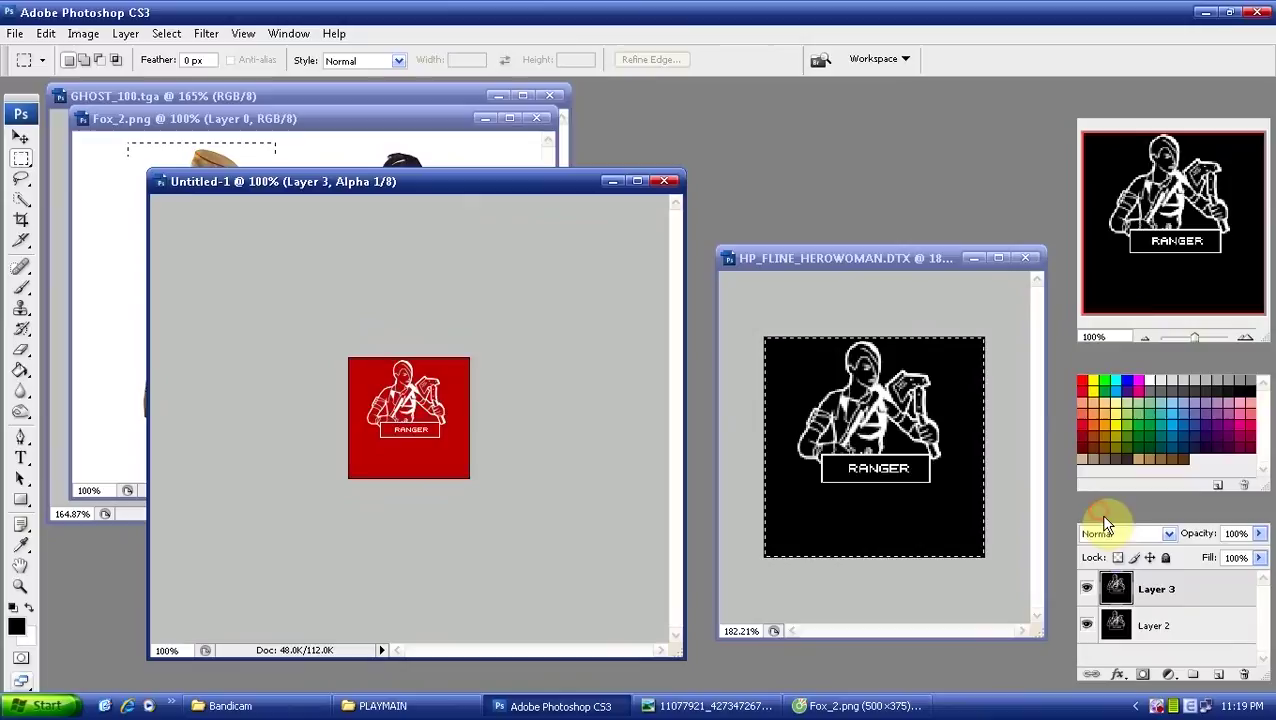
{"action": "left_click", "coordinate": [1166, 618]}
{"action": "left_click", "coordinate": [1248, 679]}
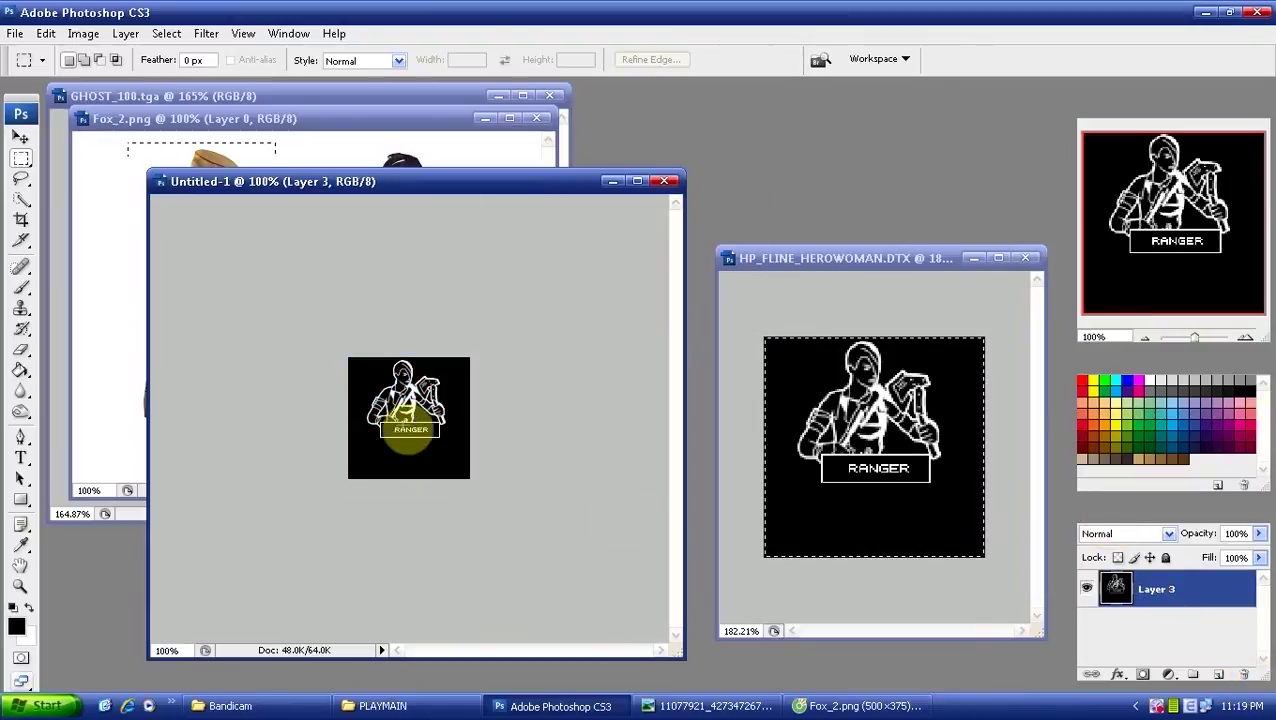
Paste the copied woman into Untitled-1, center her on the canvas and set the layer's blend mode to Lighter Color
{"action": "key", "text": "ctrl+v"}
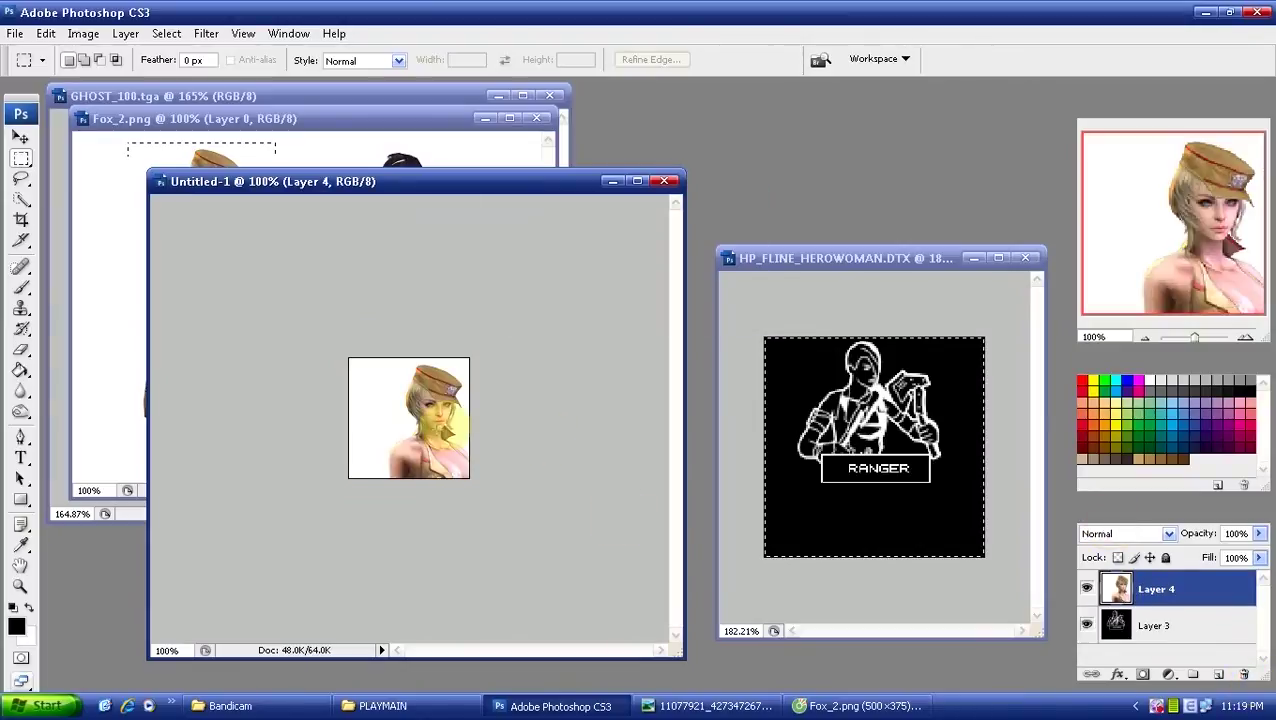
{"action": "left_click_drag", "start_coordinate": [430, 392], "coordinate": [460, 441]}
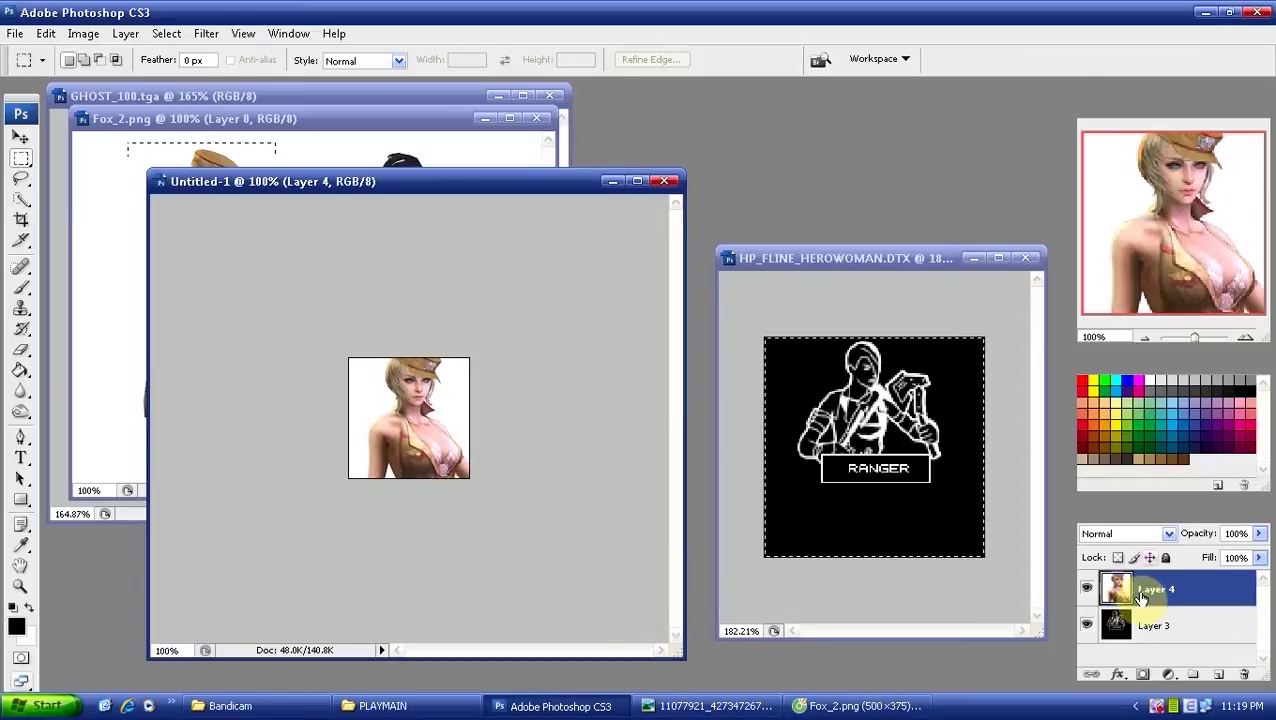
{"action": "left_click", "coordinate": [1122, 533]}
{"action": "left_click", "coordinate": [1118, 308]}
{"action": "key", "text": "Up"}
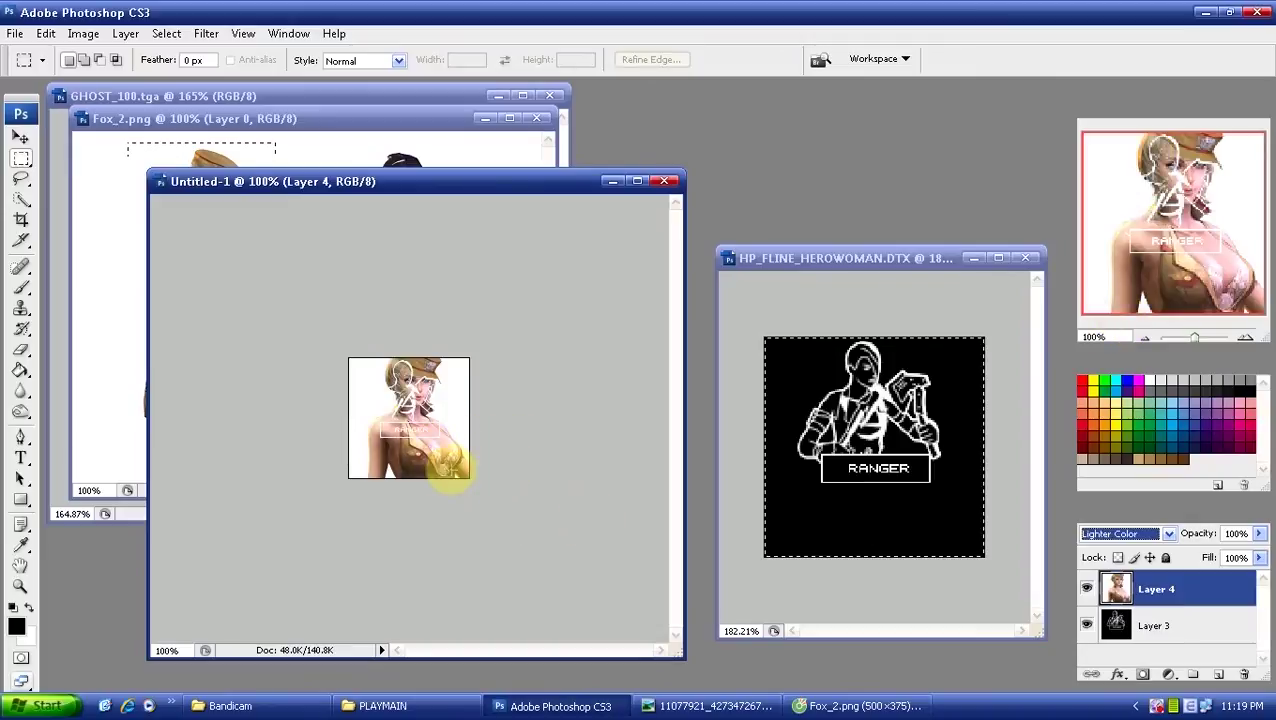
Scale down the woman's layer with Free Transform, align it over the RANGER outline figure and apply the transformation
{"action": "key", "text": "ctrl+t"}
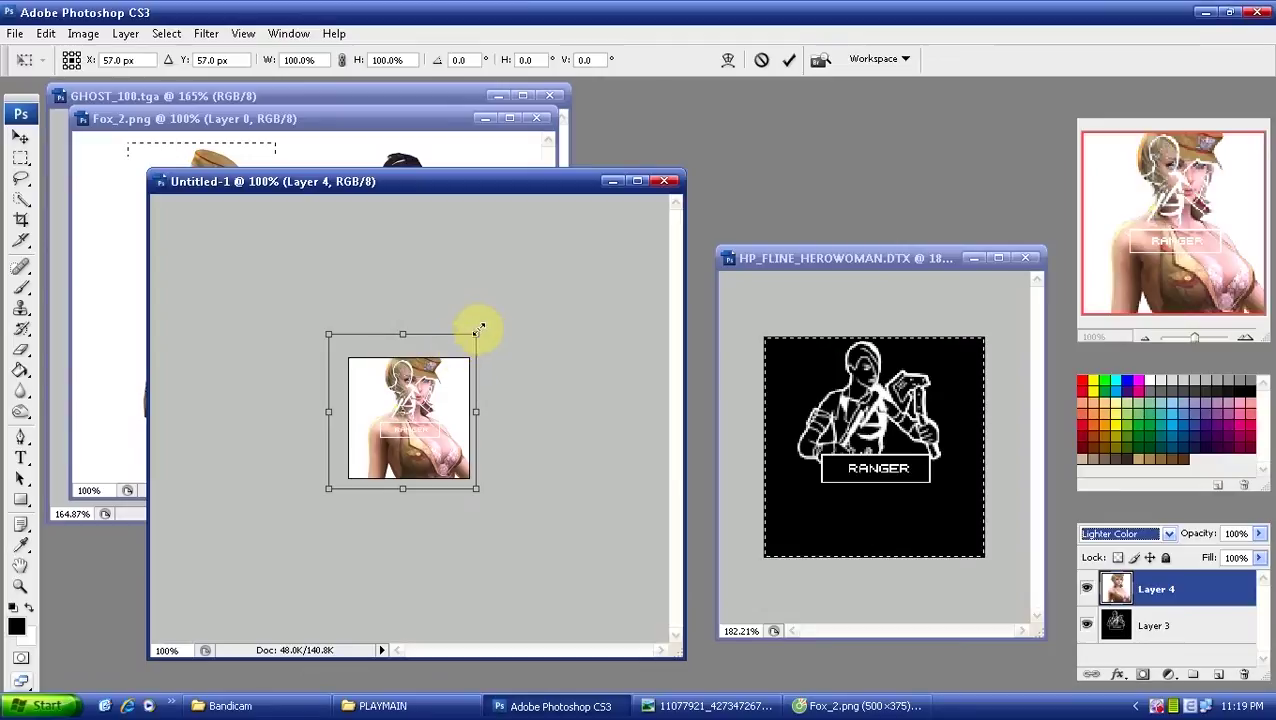
{"action": "left_click_drag", "start_coordinate": [477, 330], "coordinate": [450, 378]}
{"action": "left_click_drag", "start_coordinate": [412, 452], "coordinate": [456, 355]}
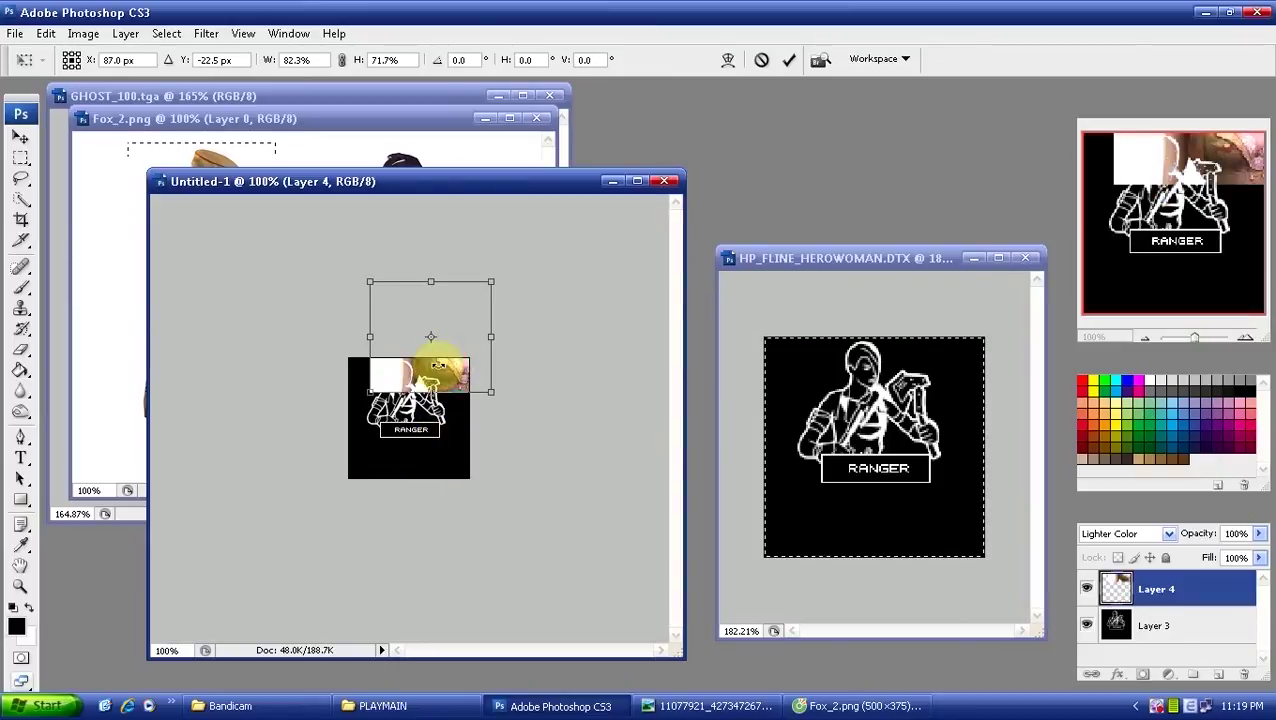
{"action": "left_click_drag", "start_coordinate": [431, 378], "coordinate": [408, 422]}
{"action": "left_click_drag", "start_coordinate": [467, 380], "coordinate": [446, 380]}
{"action": "left_click_drag", "start_coordinate": [398, 327], "coordinate": [398, 342]}
{"action": "mouse_move", "coordinate": [418, 401]}
{"action": "left_mouse_down"}
{"action": "mouse_move", "coordinate": [456, 407]}
{"action": "mouse_move", "coordinate": [402, 405]}
{"action": "mouse_move", "coordinate": [447, 413]}
{"action": "mouse_move", "coordinate": [418, 405]}
{"action": "left_mouse_up"}
{"action": "left_click_drag", "start_coordinate": [396, 452], "coordinate": [396, 446]}
{"action": "mouse_move", "coordinate": [447, 400]}
{"action": "left_mouse_down"}
{"action": "mouse_move", "coordinate": [441, 390]}
{"action": "mouse_move", "coordinate": [441, 405]}
{"action": "left_mouse_up"}
{"action": "left_click", "coordinate": [22, 162]}
{"action": "left_click", "coordinate": [614, 277]}
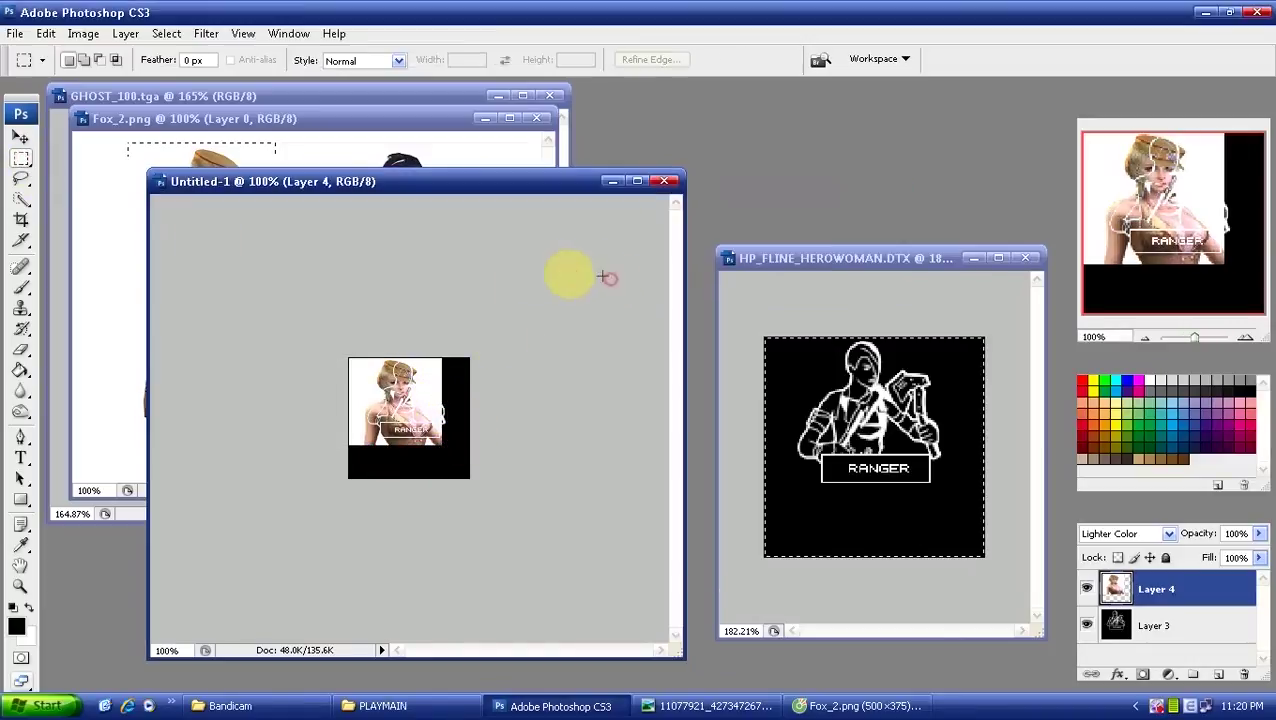
Erase the strip of the woman's picture below the RANGER label and delete Layer 3 with the outline figure
{"action": "left_click_drag", "start_coordinate": [452, 453], "coordinate": [314, 442]}
{"action": "key", "text": "Delete"}
{"action": "key", "text": "ctrl+d"}
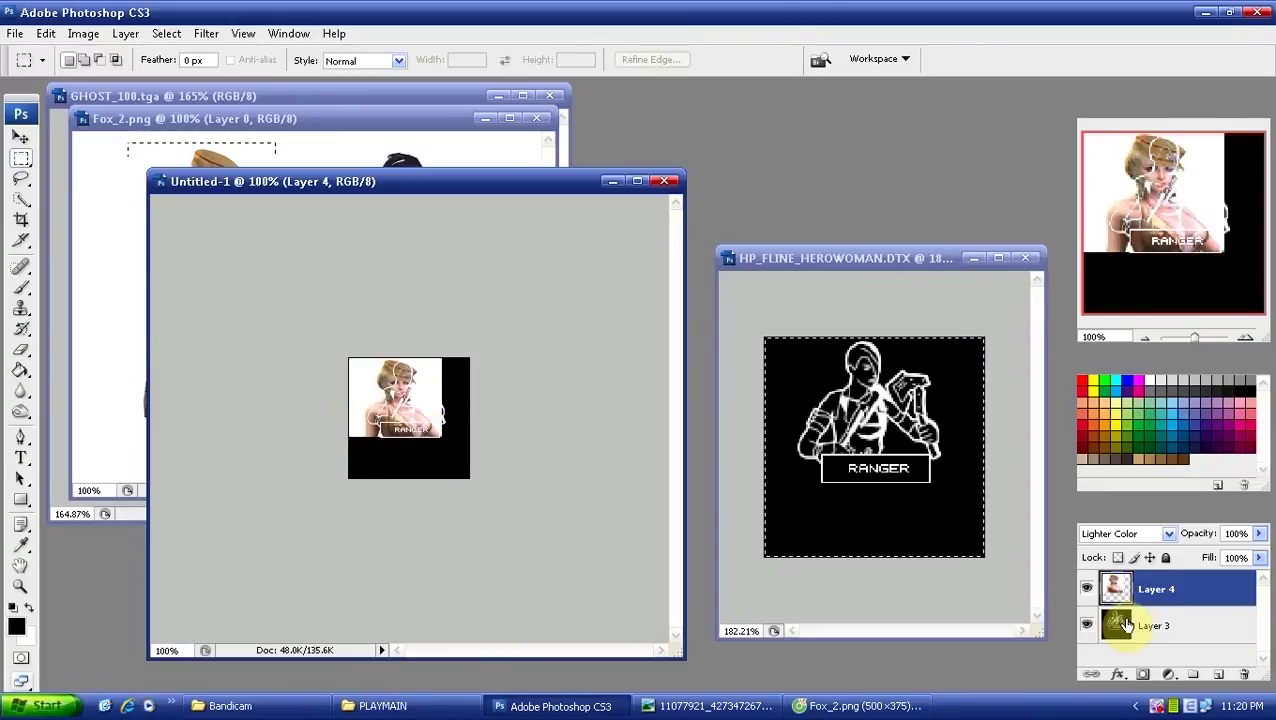
{"action": "left_click", "coordinate": [1127, 624]}
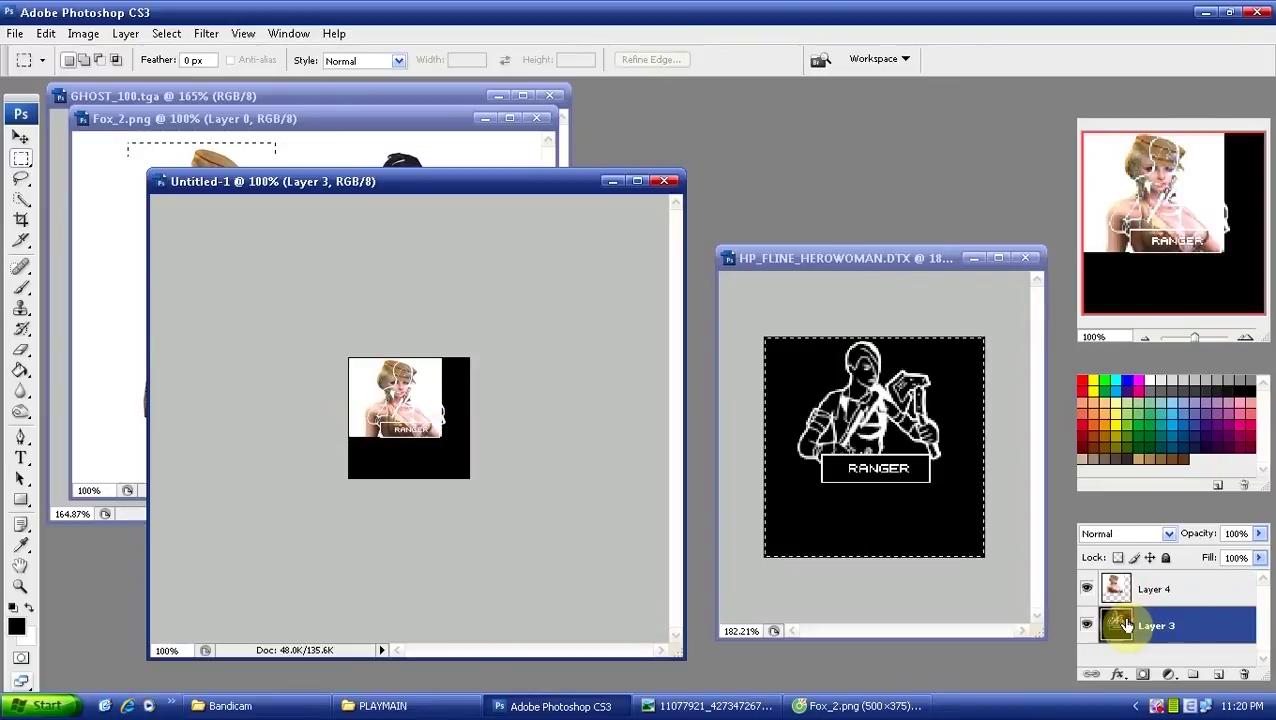
{"action": "left_click", "coordinate": [1244, 674]}
Select the woman's figure on Layer 4 with the Quick Selection tool, excluding the white background
{"action": "left_click", "coordinate": [1118, 520]}
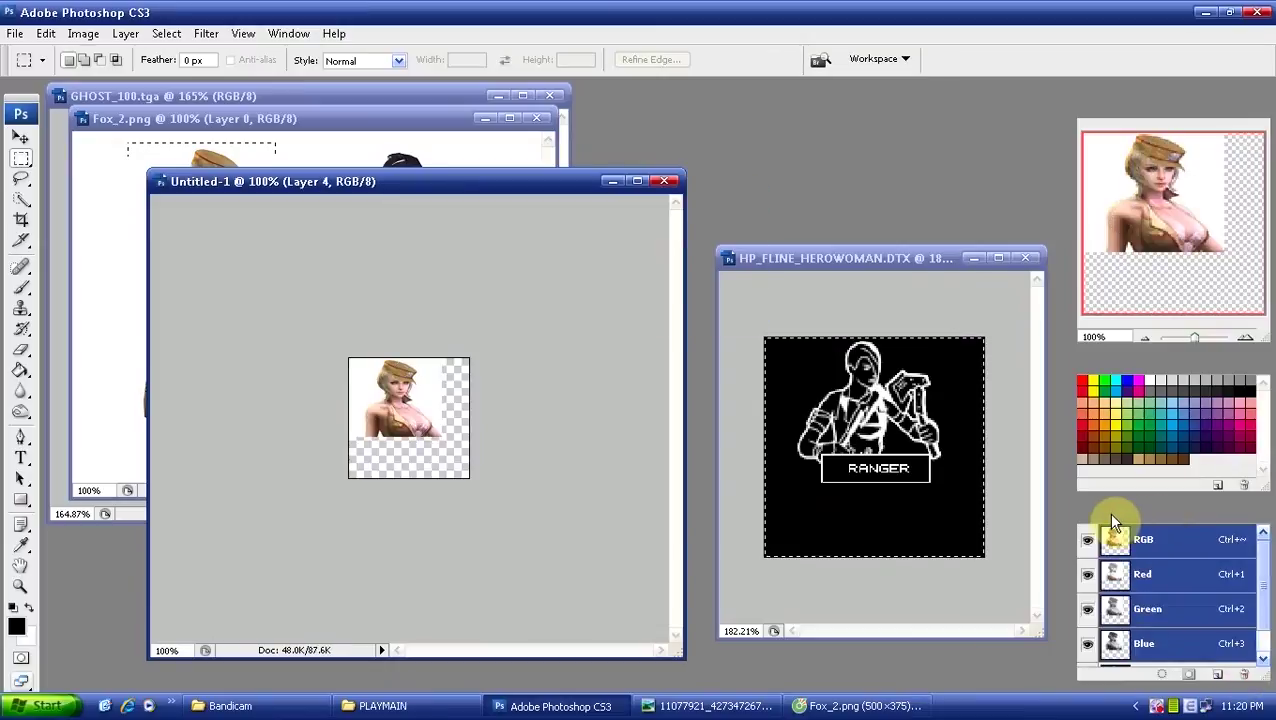
{"action": "left_click_drag", "start_coordinate": [1192, 340], "coordinate": [1213, 341]}
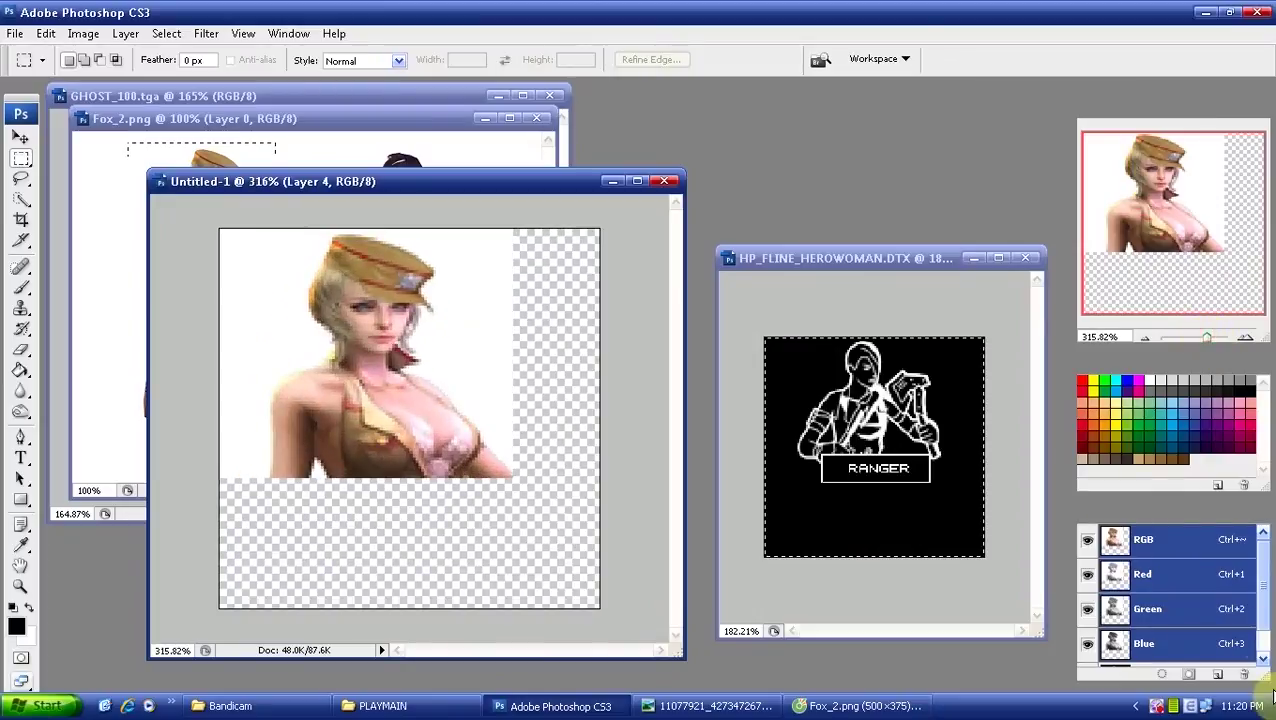
{"action": "left_click", "coordinate": [1265, 600]}
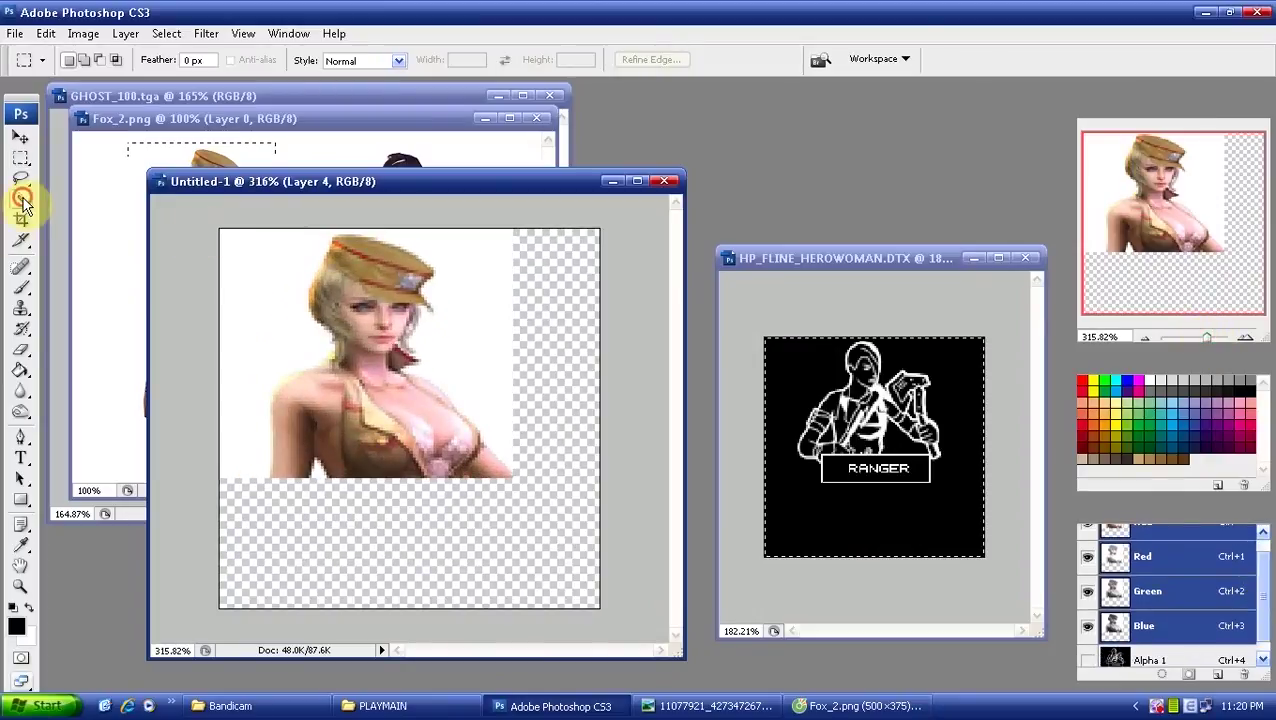
{"action": "left_click", "coordinate": [22, 199]}
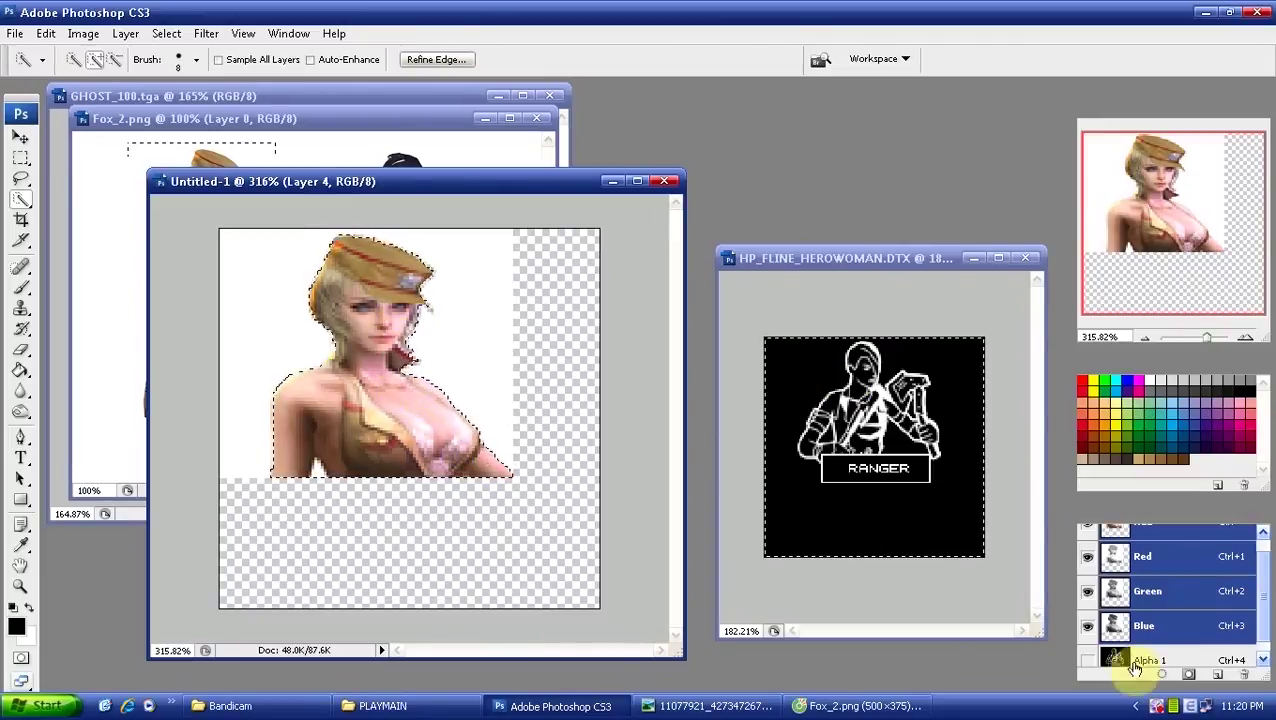
Delete the old Alpha 1 channel and save the woman's selection as a new alpha channel
{"action": "left_click", "coordinate": [1265, 603]}
{"action": "left_click_drag", "start_coordinate": [1224, 645], "coordinate": [1243, 673]}
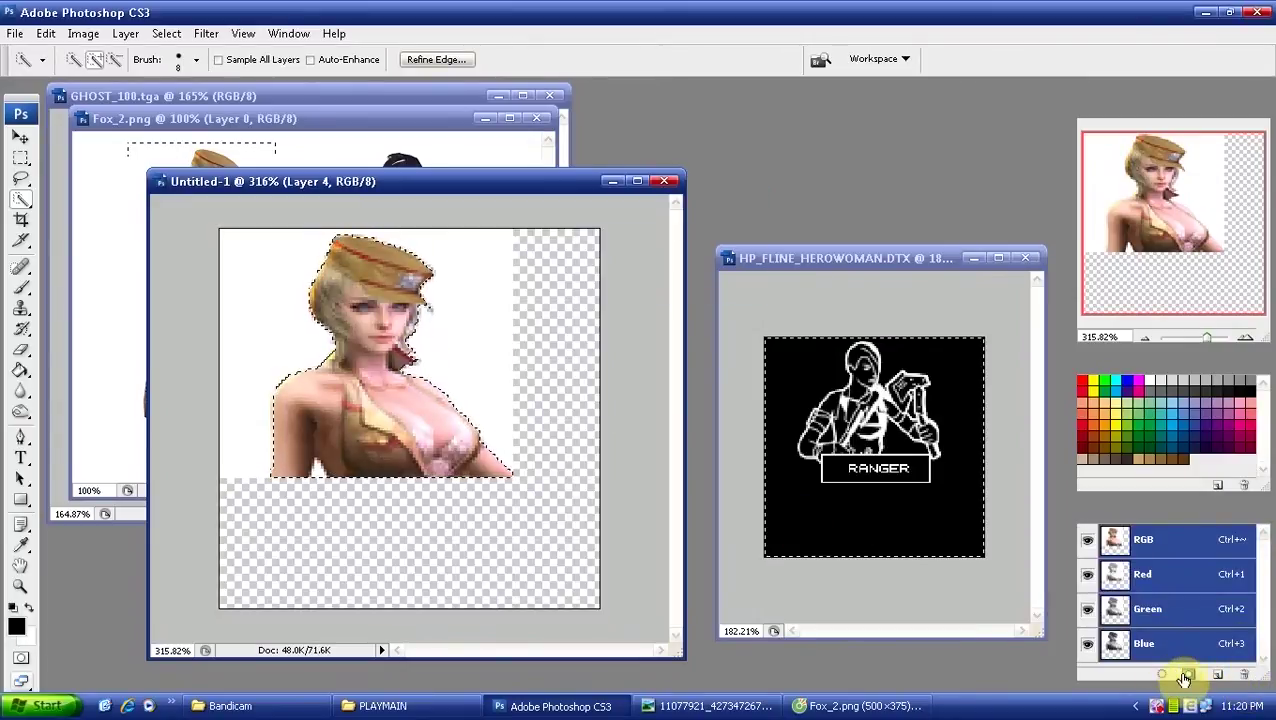
{"action": "left_click", "coordinate": [1188, 678]}
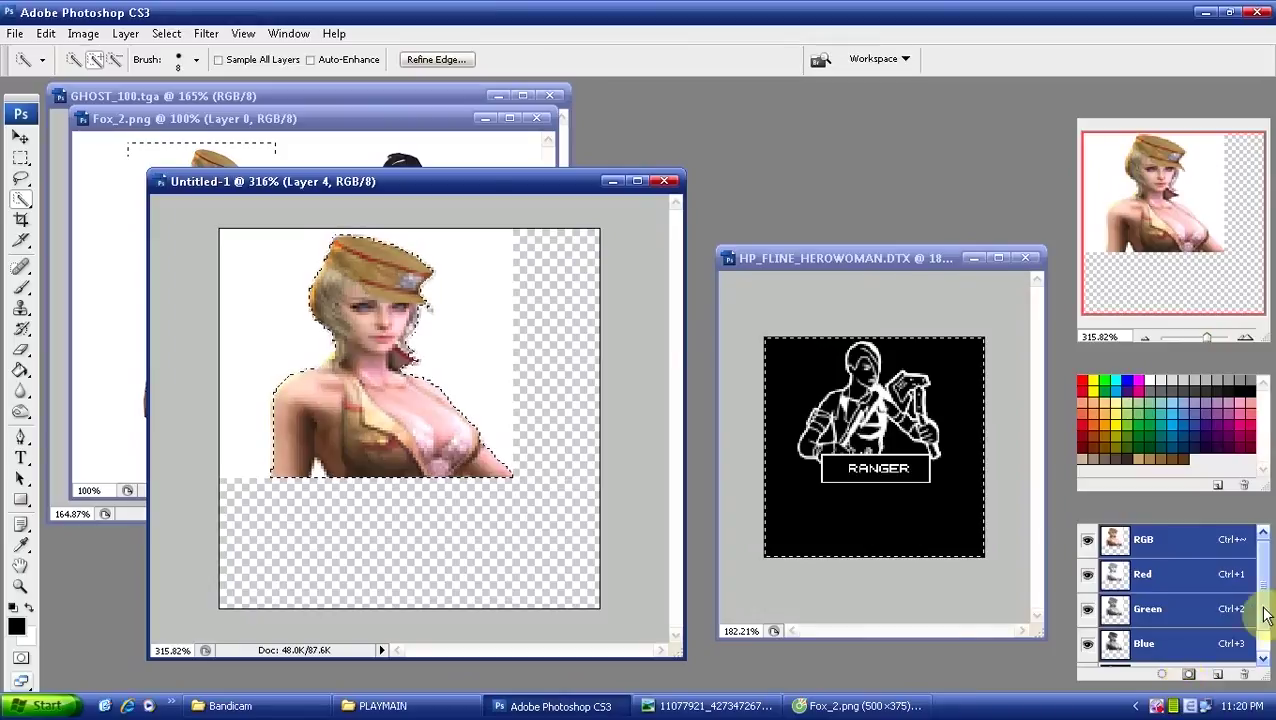
Examine the new Alpha 1 mask on its own and as an overlay on the RGB image, keeping Alpha 1 active
{"action": "scroll", "coordinate": [1243, 605], "scroll_direction": "down", "scroll_amount": 1}
{"action": "left_click", "coordinate": [1196, 645]}
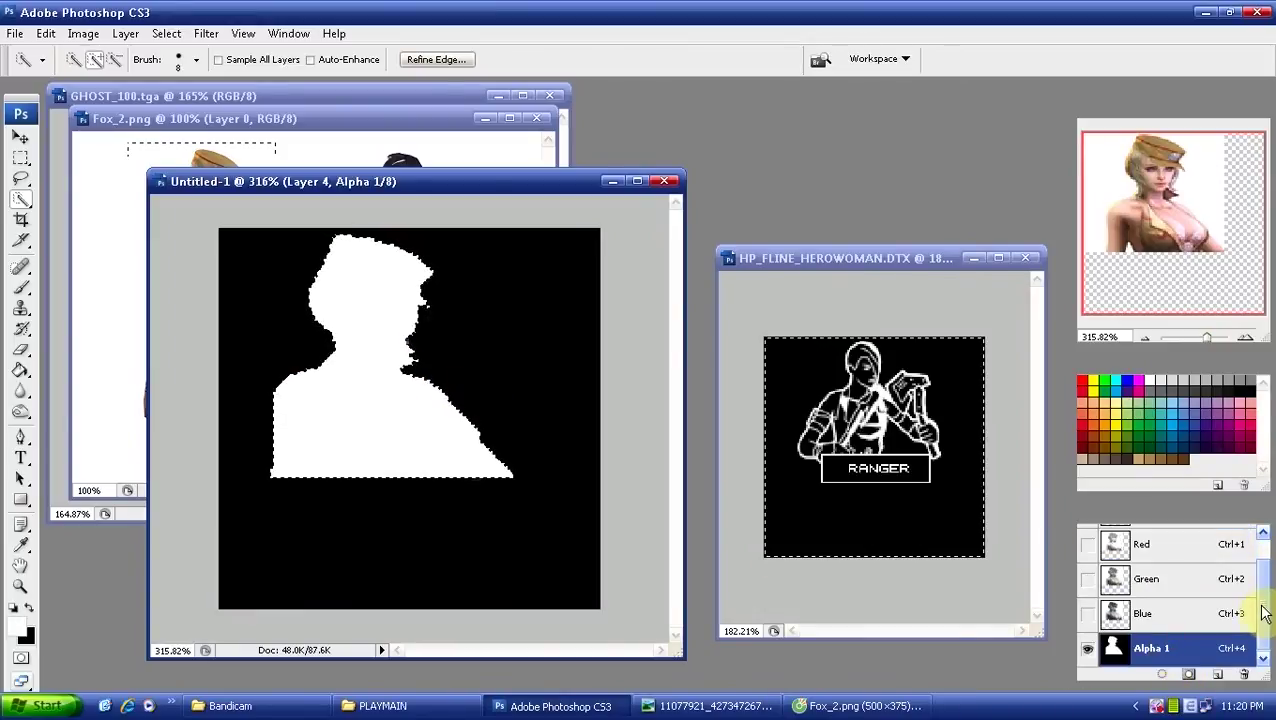
{"action": "key", "text": "b"}
{"action": "left_click", "coordinate": [441, 336]}
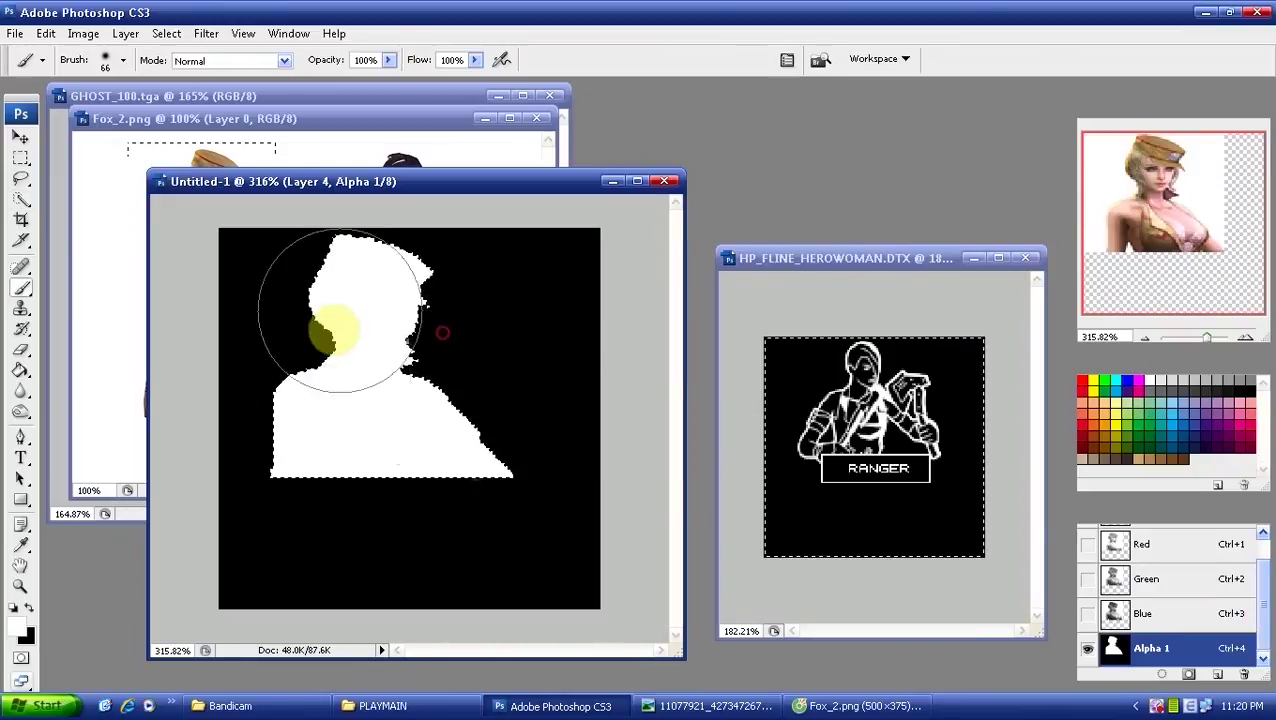
{"action": "scroll", "coordinate": [1268, 600], "scroll_direction": "up", "scroll_amount": 1}
{"action": "left_click", "coordinate": [1092, 540]}
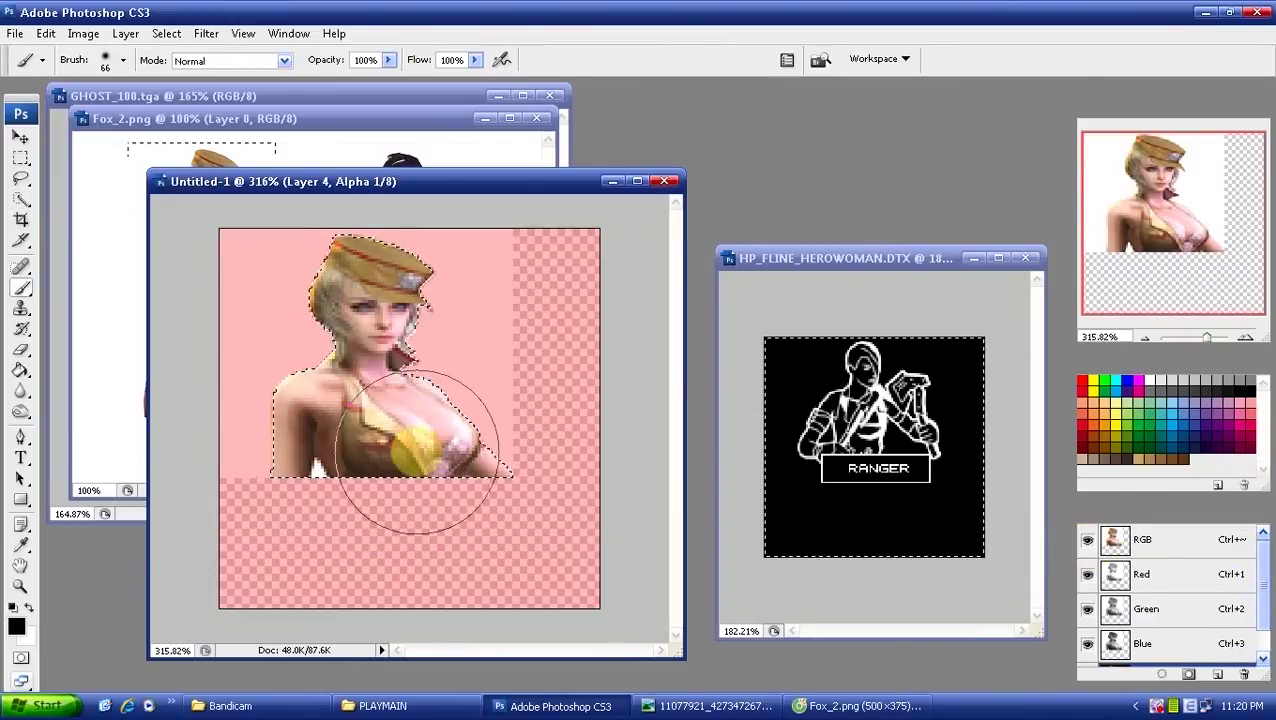
{"action": "left_click", "coordinate": [20, 157]}
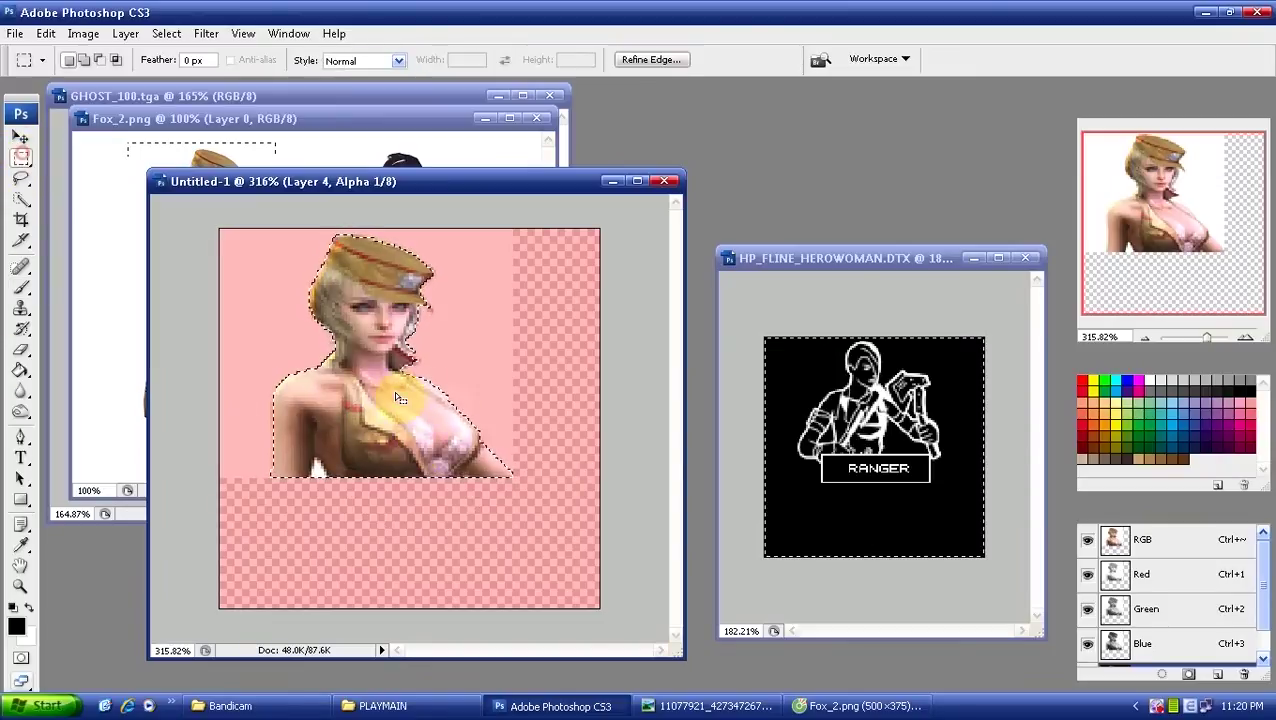
{"action": "scroll", "coordinate": [1268, 610], "scroll_direction": "down", "scroll_amount": 1}
{"action": "left_click", "coordinate": [1112, 652]}
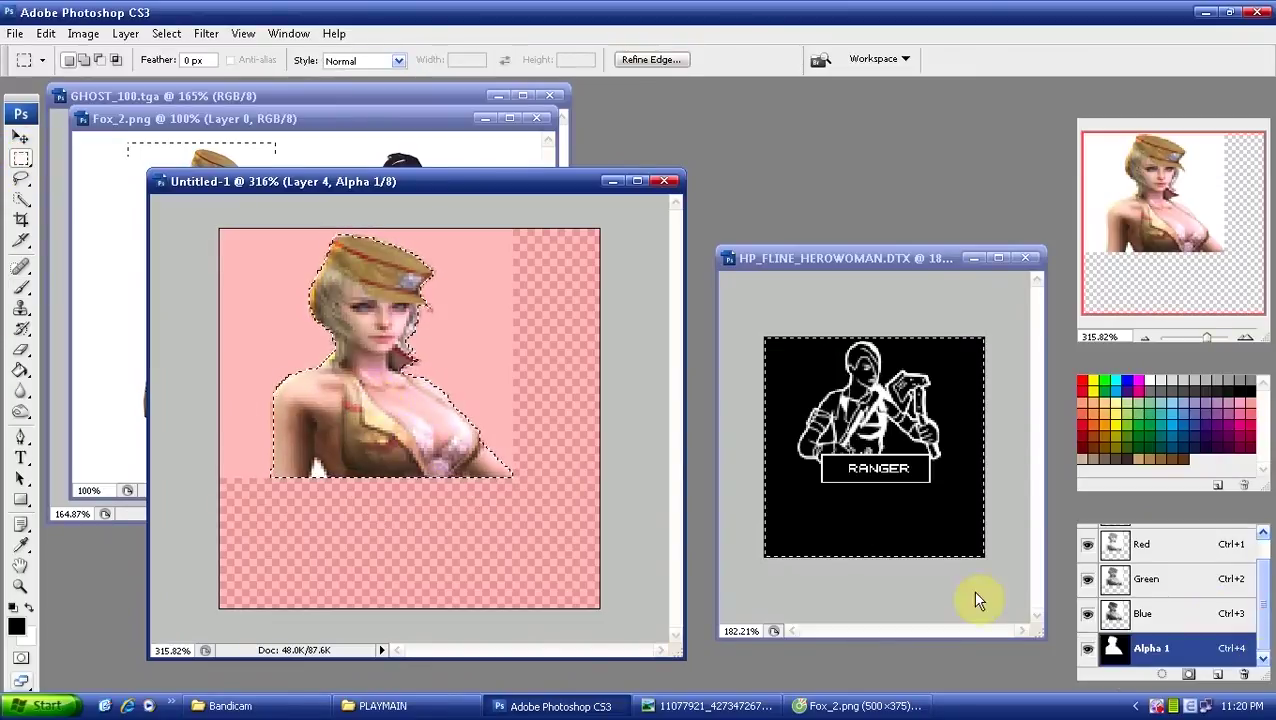
Start saving the image in Targa format with alpha channels and browse to the nested mh_tga folder within D:\ck
{"action": "left_click", "coordinate": [15, 36]}
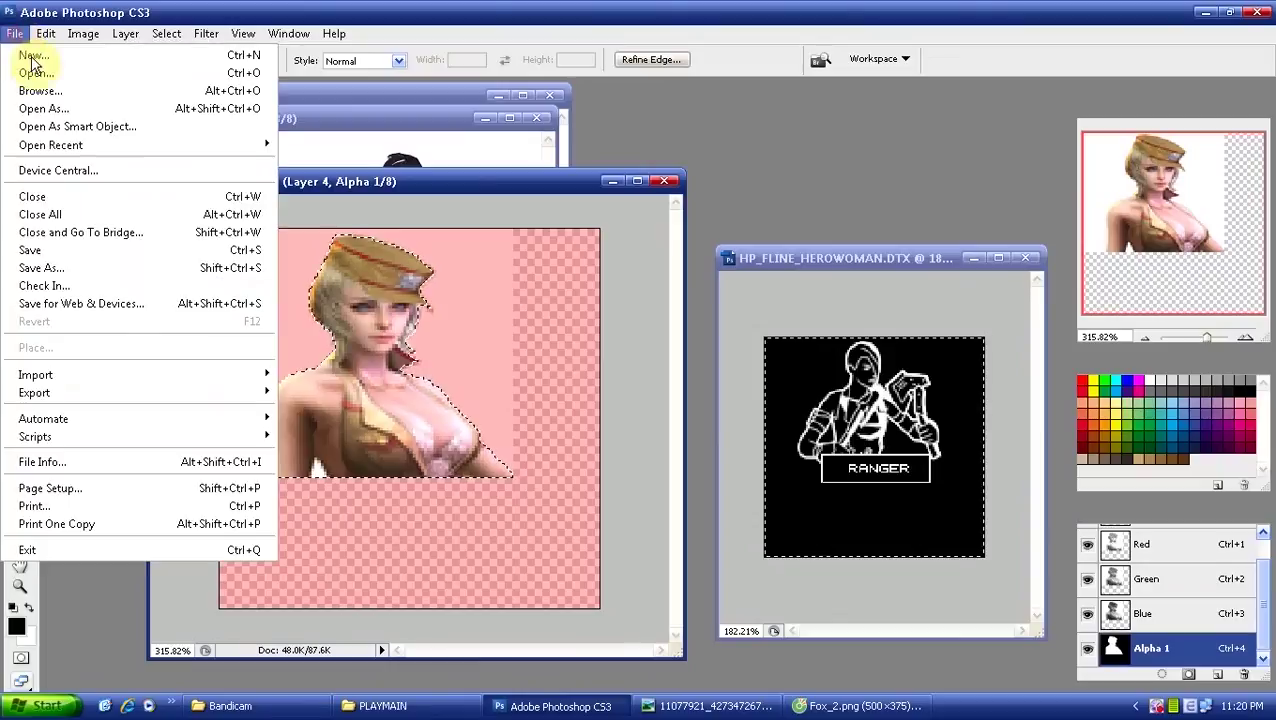
{"action": "left_click", "coordinate": [178, 270]}
{"action": "left_click", "coordinate": [703, 410]}
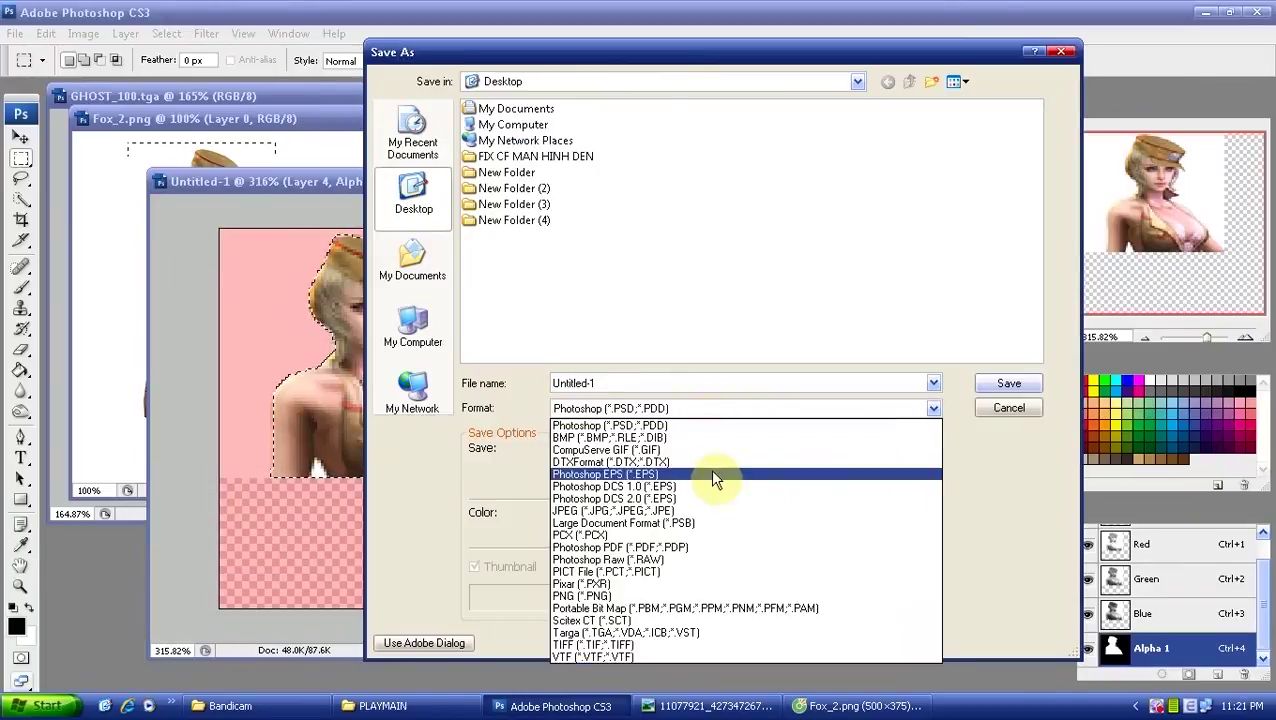
{"action": "left_click", "coordinate": [679, 633]}
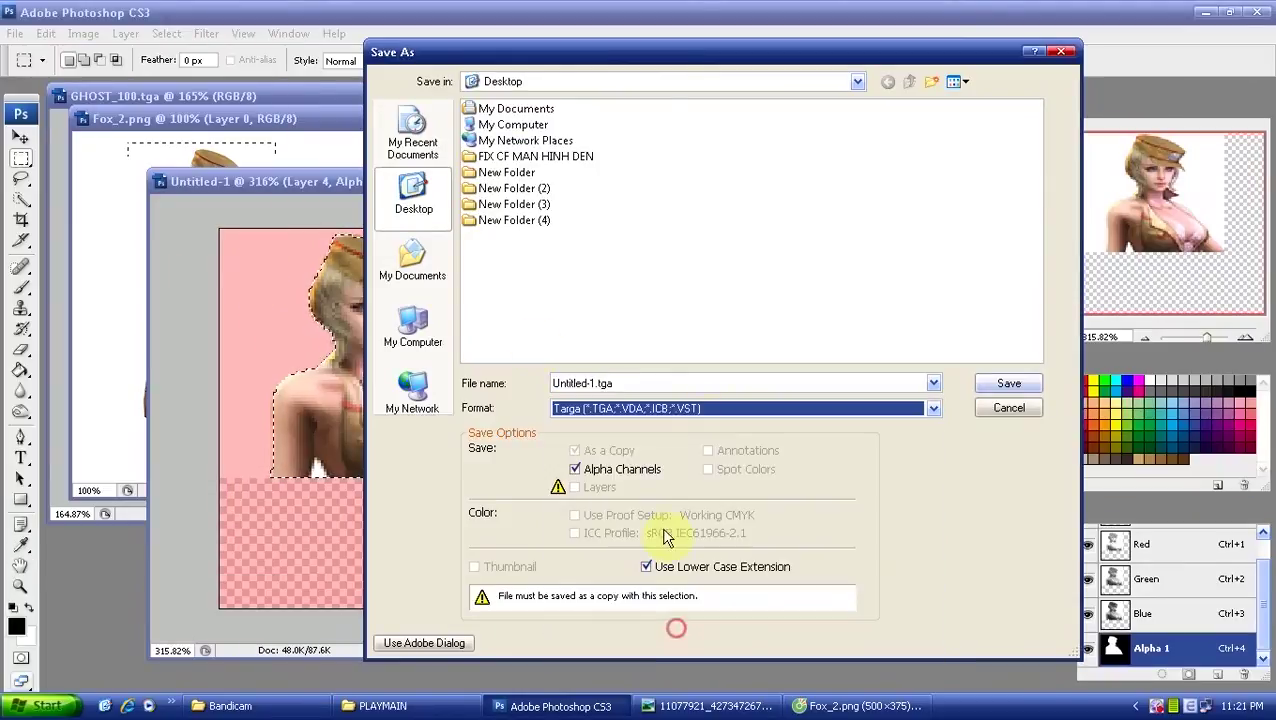
{"action": "left_click", "coordinate": [414, 322]}
{"action": "left_click", "coordinate": [508, 142]}
{"action": "double_click", "coordinate": [508, 142]}
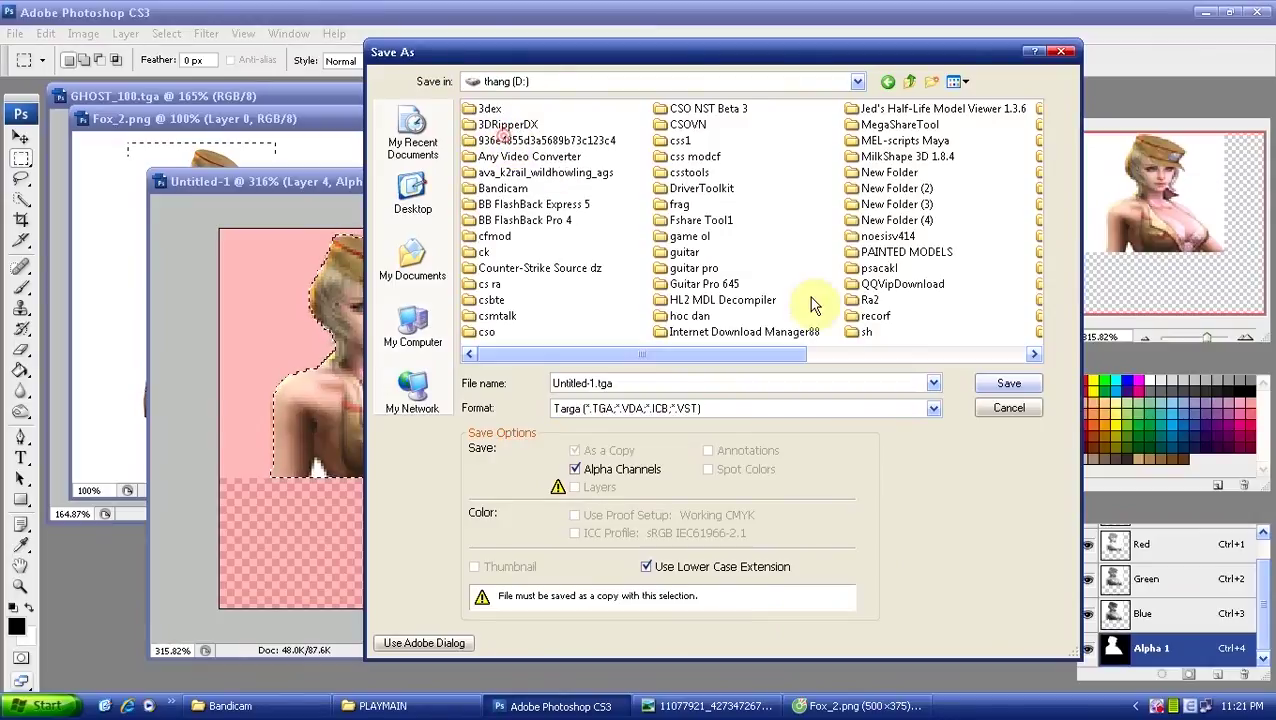
{"action": "double_click", "coordinate": [481, 257]}
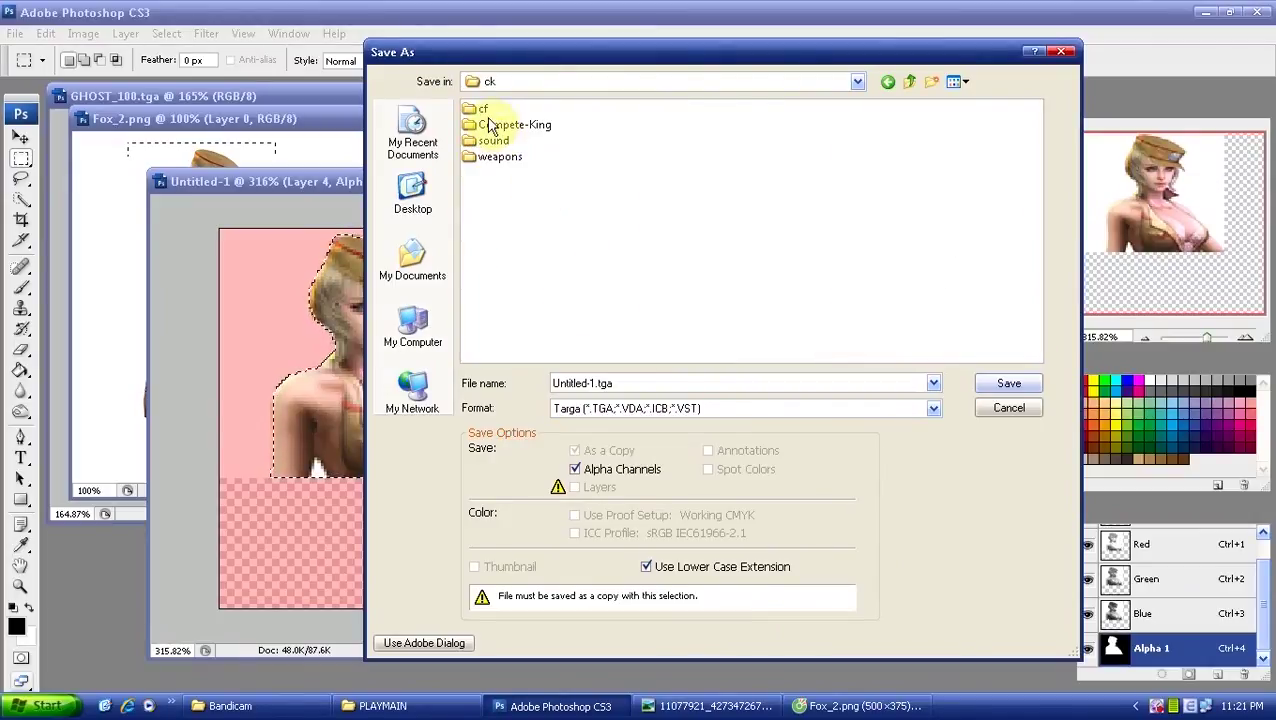
{"action": "double_click", "coordinate": [492, 124]}
{"action": "double_click", "coordinate": [505, 112]}
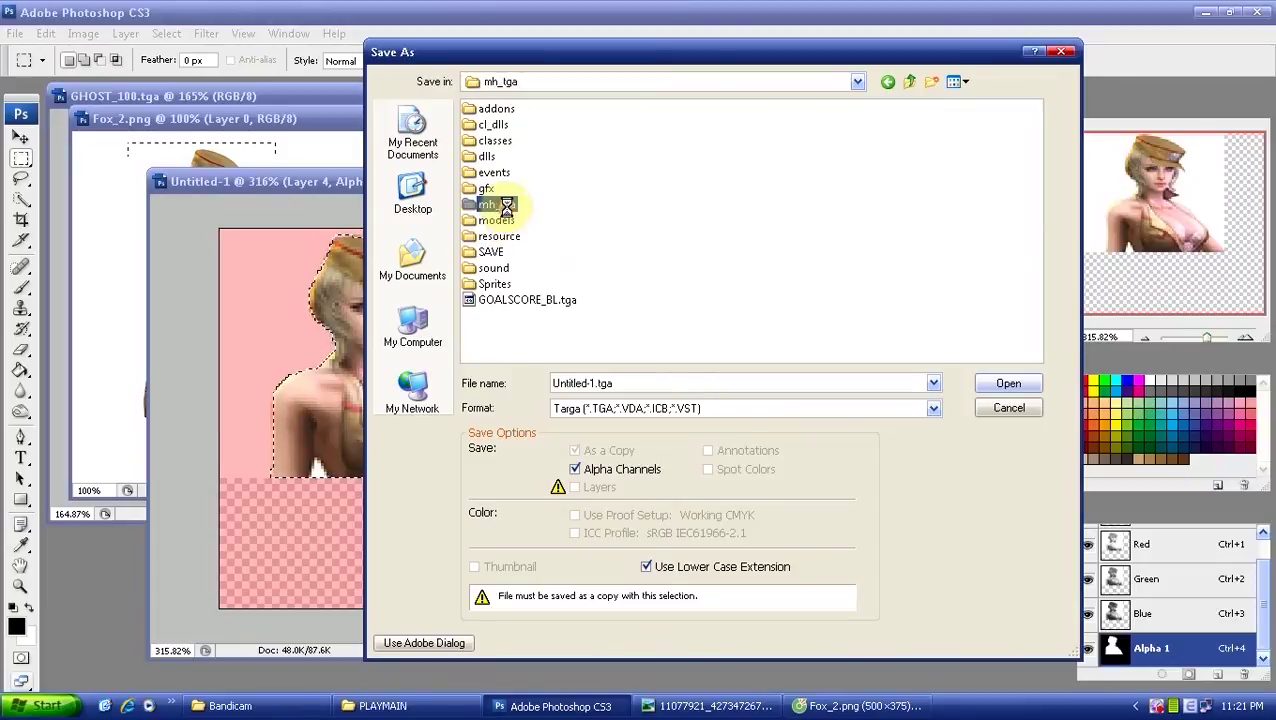
Save the Targa copy over arctic_80.tga, confirming the replacement and accepting the Targa options
{"action": "left_click", "coordinate": [679, 319]}
{"action": "left_click", "coordinate": [681, 333]}
{"action": "key", "text": "Return"}
{"action": "left_click", "coordinate": [590, 413]}
{"action": "left_click", "coordinate": [703, 350]}
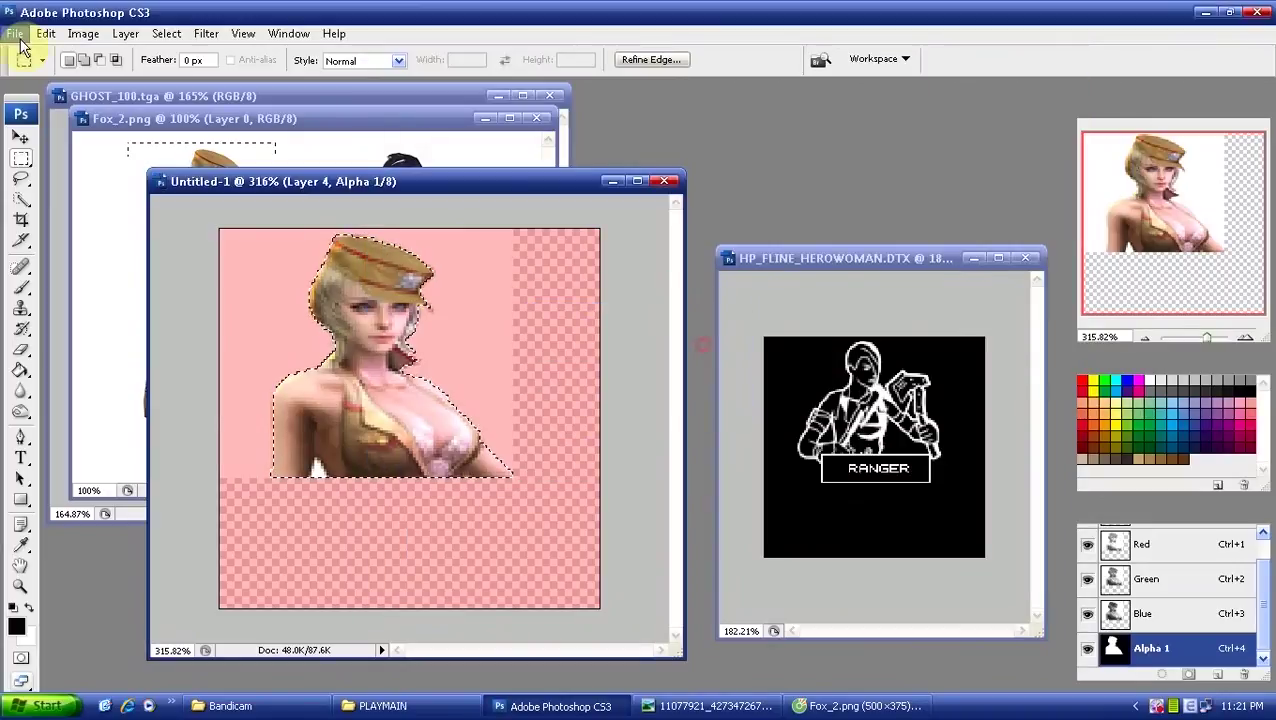
Save another Targa copy with alpha channels over arctic_100.tga in mh_tga and close Untitled-1 without saving changes
{"action": "left_click", "coordinate": [15, 33]}
{"action": "left_click", "coordinate": [165, 270]}
{"action": "left_click", "coordinate": [723, 407]}
{"action": "left_click", "coordinate": [680, 634]}
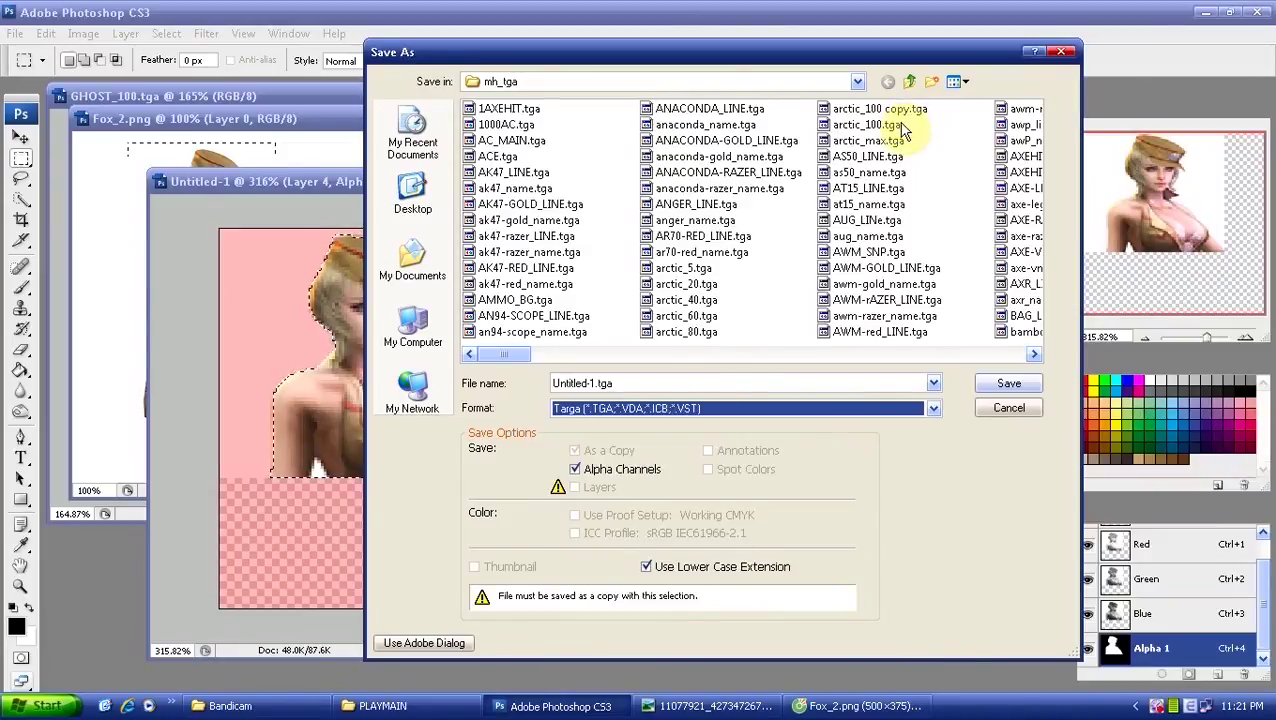
{"action": "double_click", "coordinate": [887, 131]}
{"action": "left_click", "coordinate": [601, 408]}
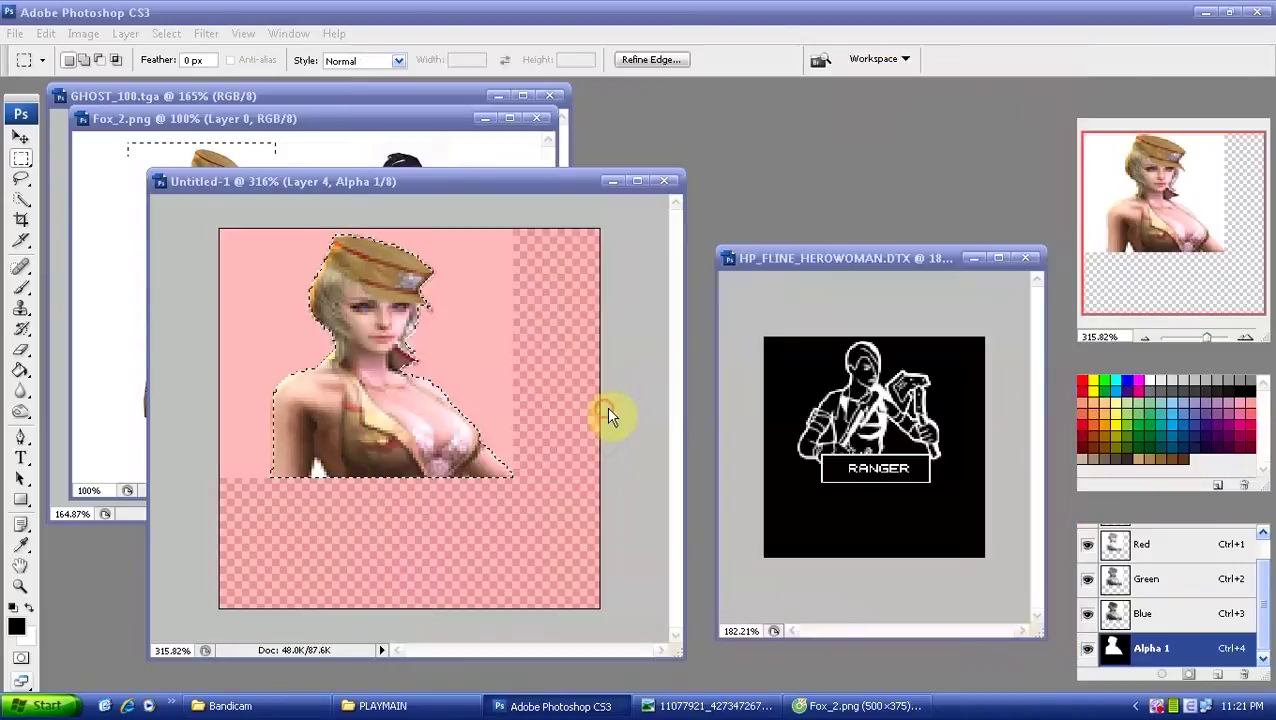
{"action": "left_click", "coordinate": [700, 355]}
{"action": "left_click", "coordinate": [664, 181]}
{"action": "left_click", "coordinate": [670, 277]}
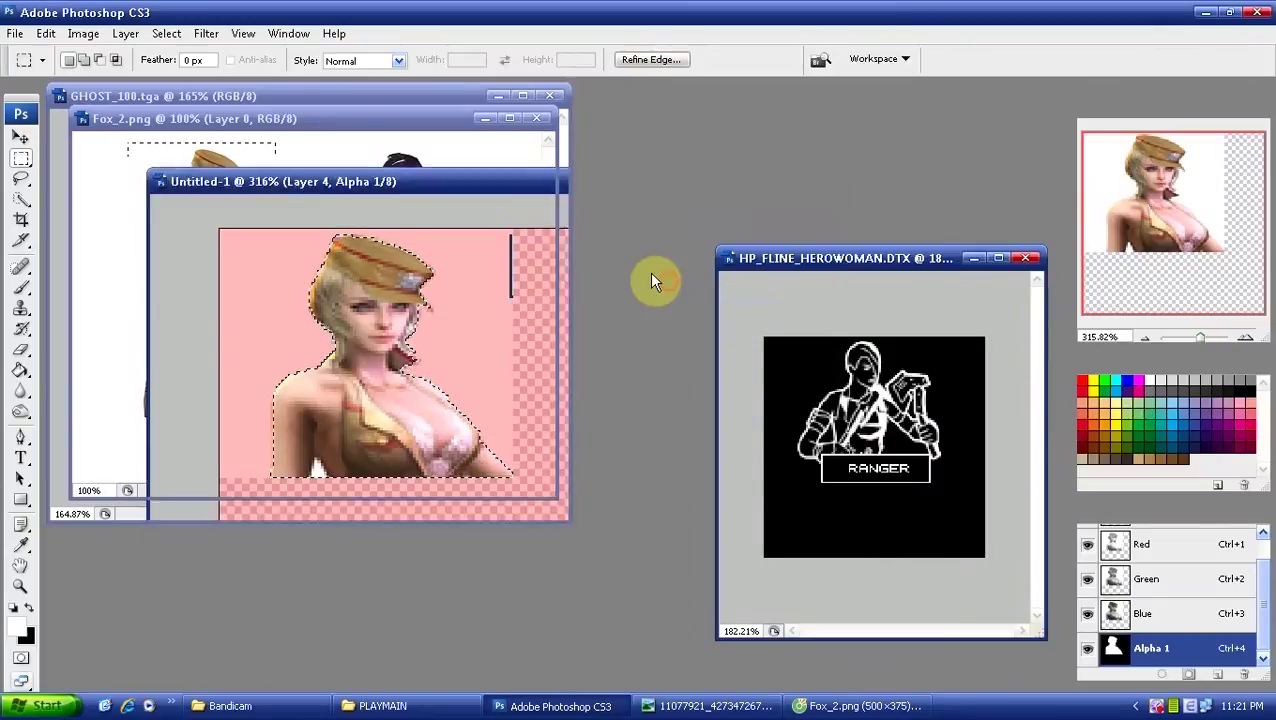
Switch to Windows Picture and Fax Viewer and review the weapon area marked 2 in the annotated HUD screenshot
{"action": "left_click", "coordinate": [585, 710]}
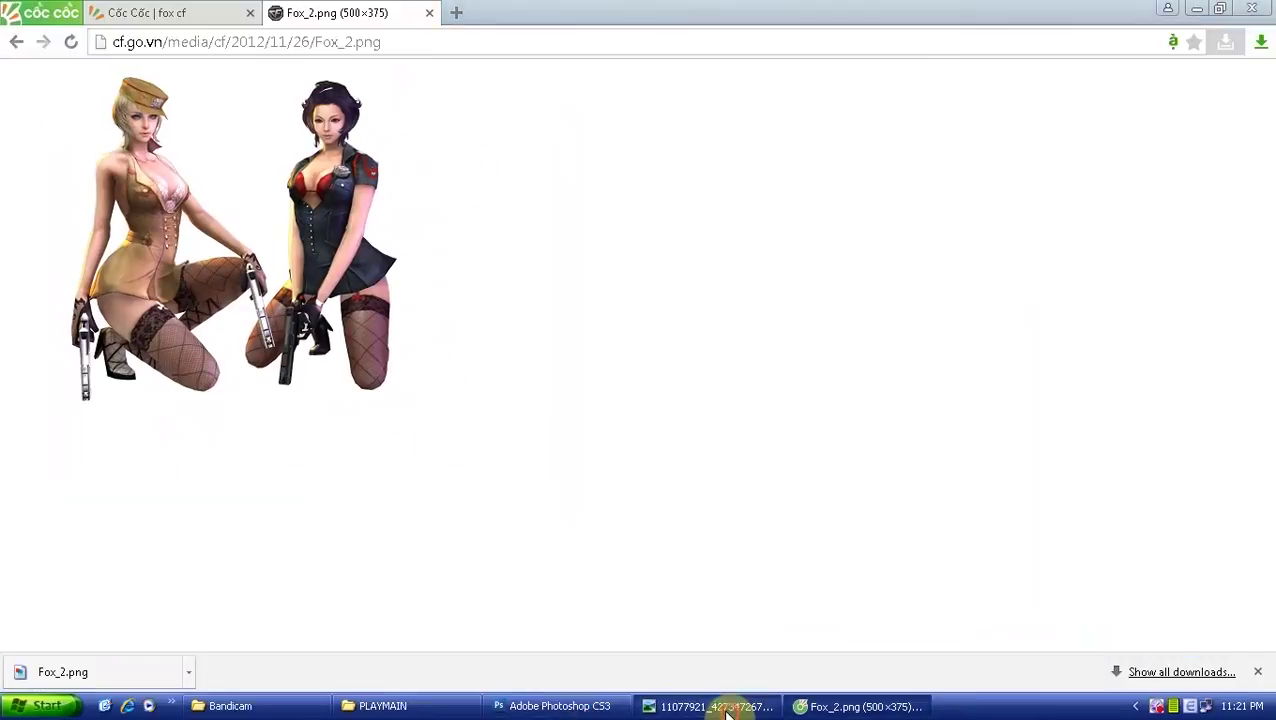
{"action": "left_click", "coordinate": [722, 708]}
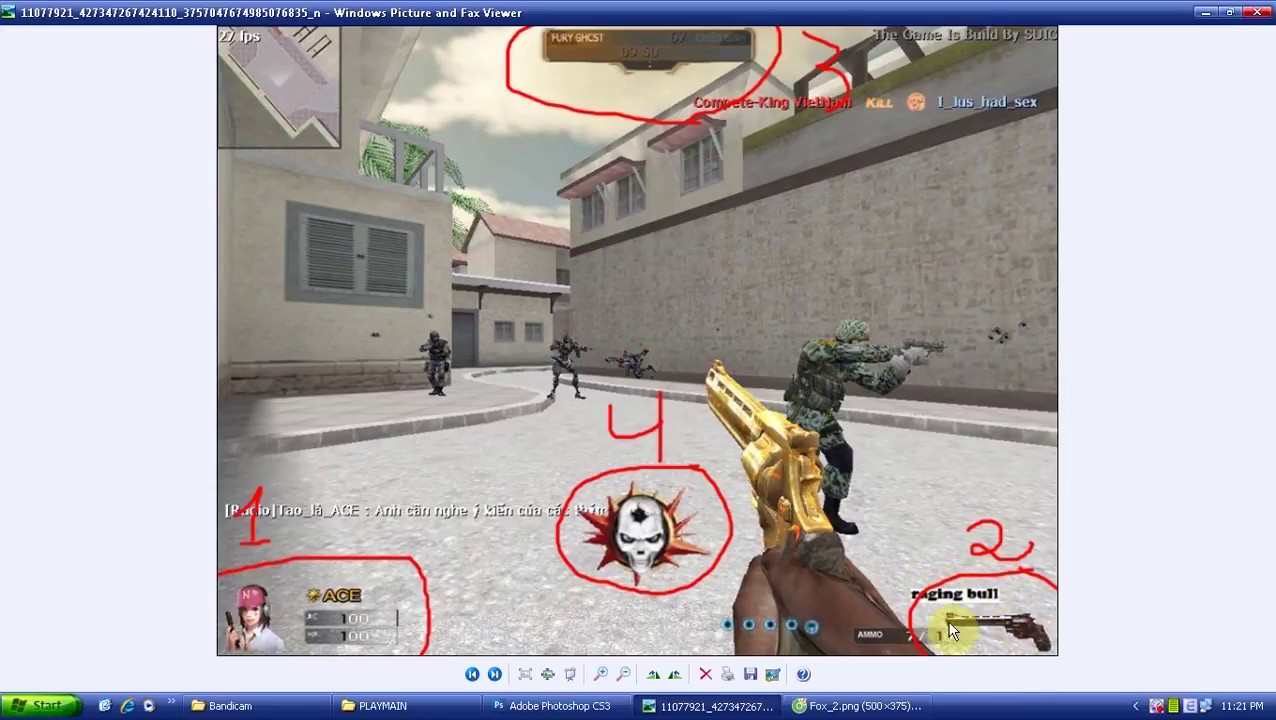
{"action": "left_click", "coordinate": [855, 706]}
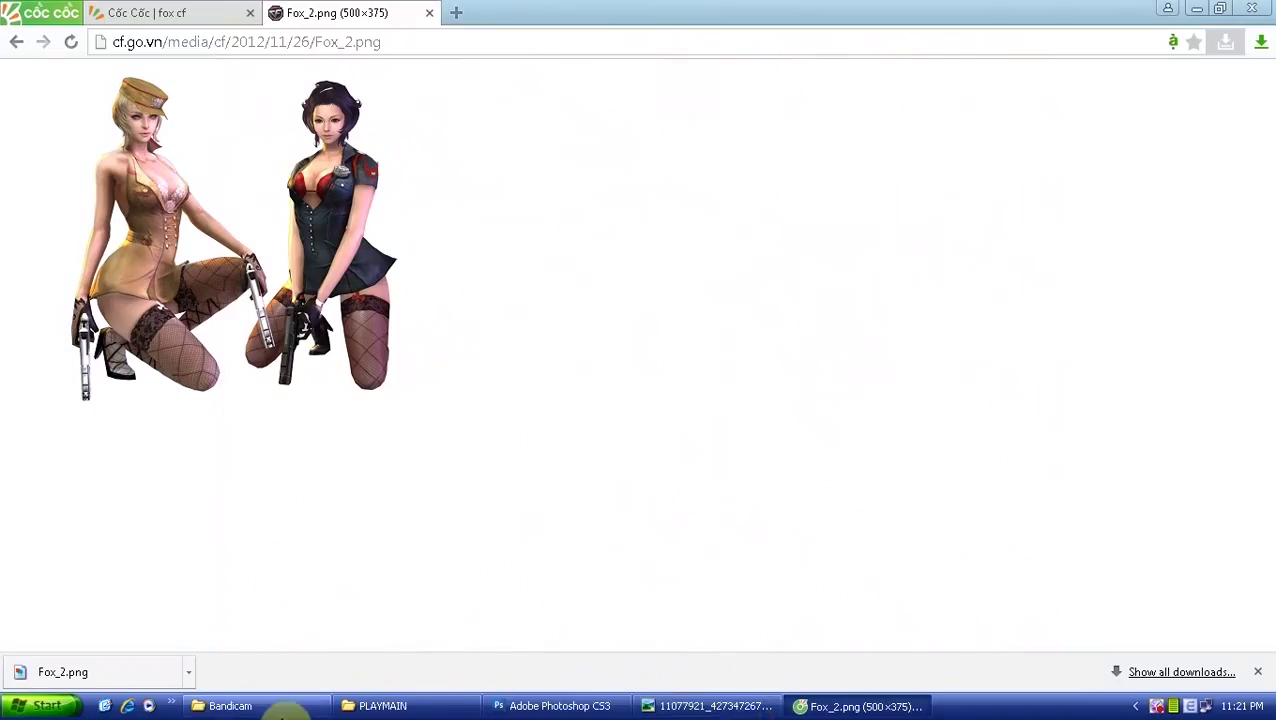
Browse to the WEAPONICON folder in D:\cfmod\rf019\TEX\UI and preview several weapon textures, including AWM-A-JADE, AK47-SCOPE and AWM-CFS
{"action": "left_click", "coordinate": [380, 706]}
{"action": "left_click", "coordinate": [30, 65]}
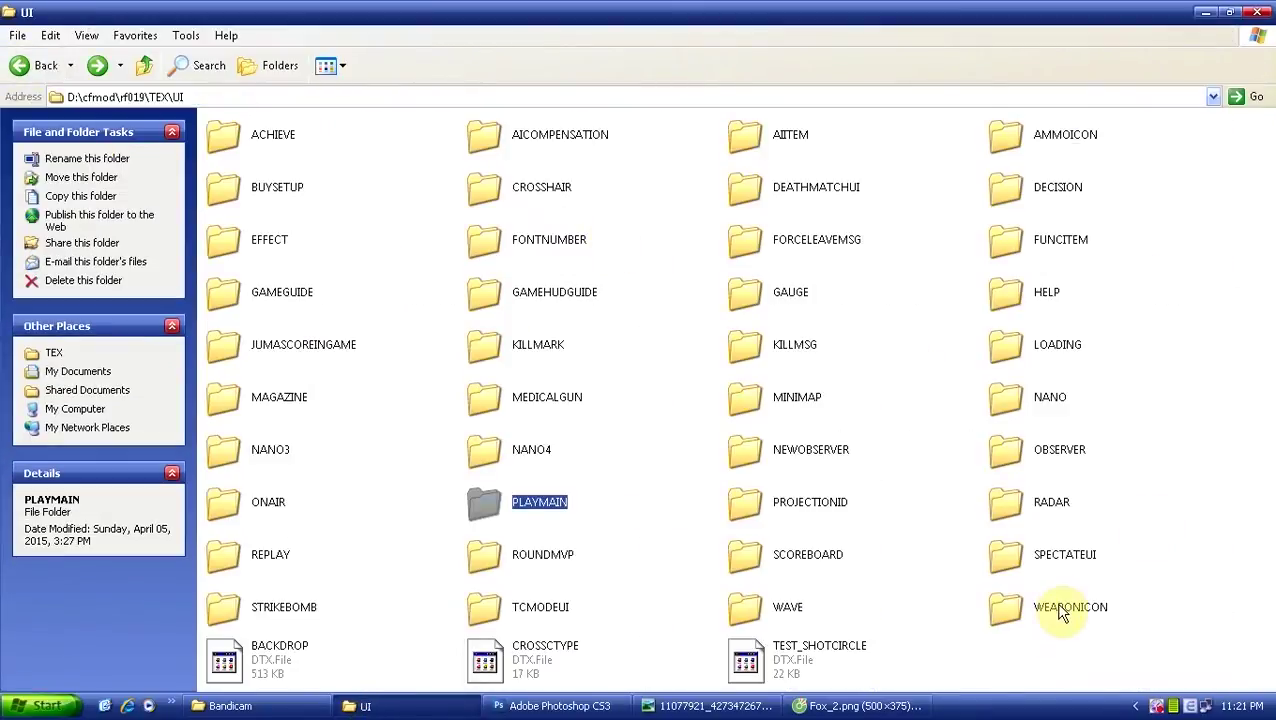
{"action": "left_click", "coordinate": [1058, 614]}
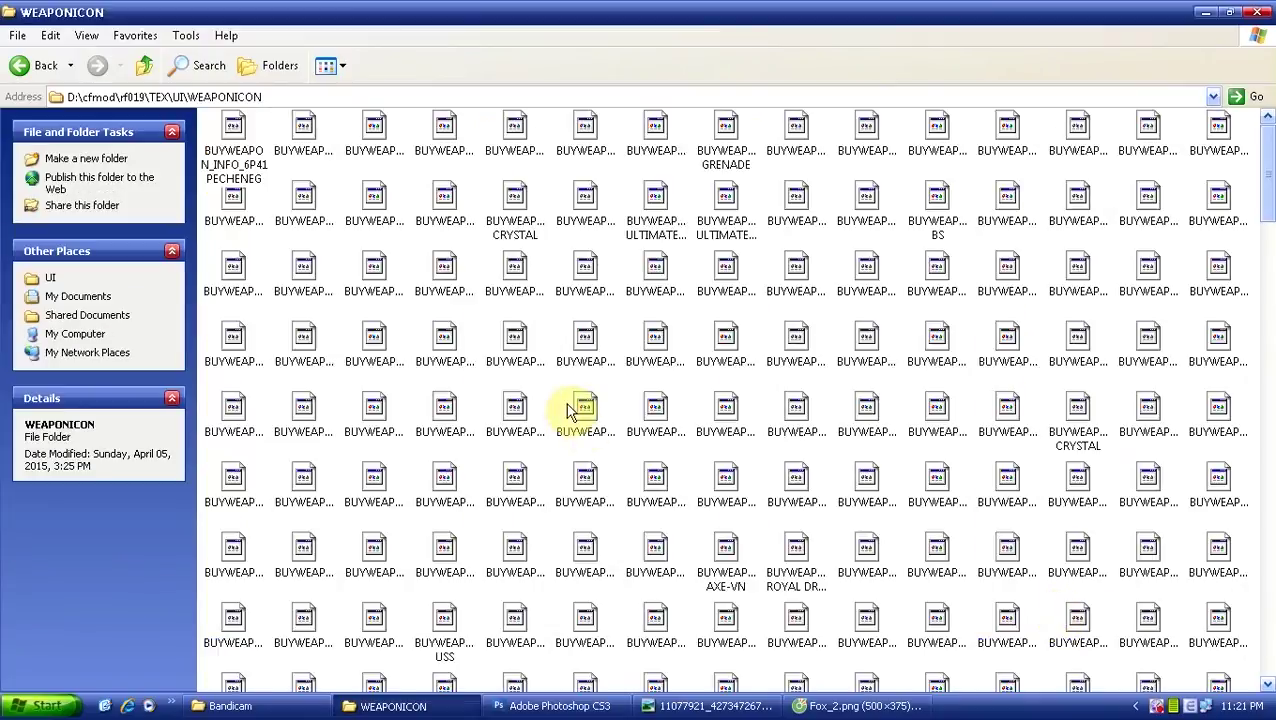
{"action": "double_click", "coordinate": [585, 410]}
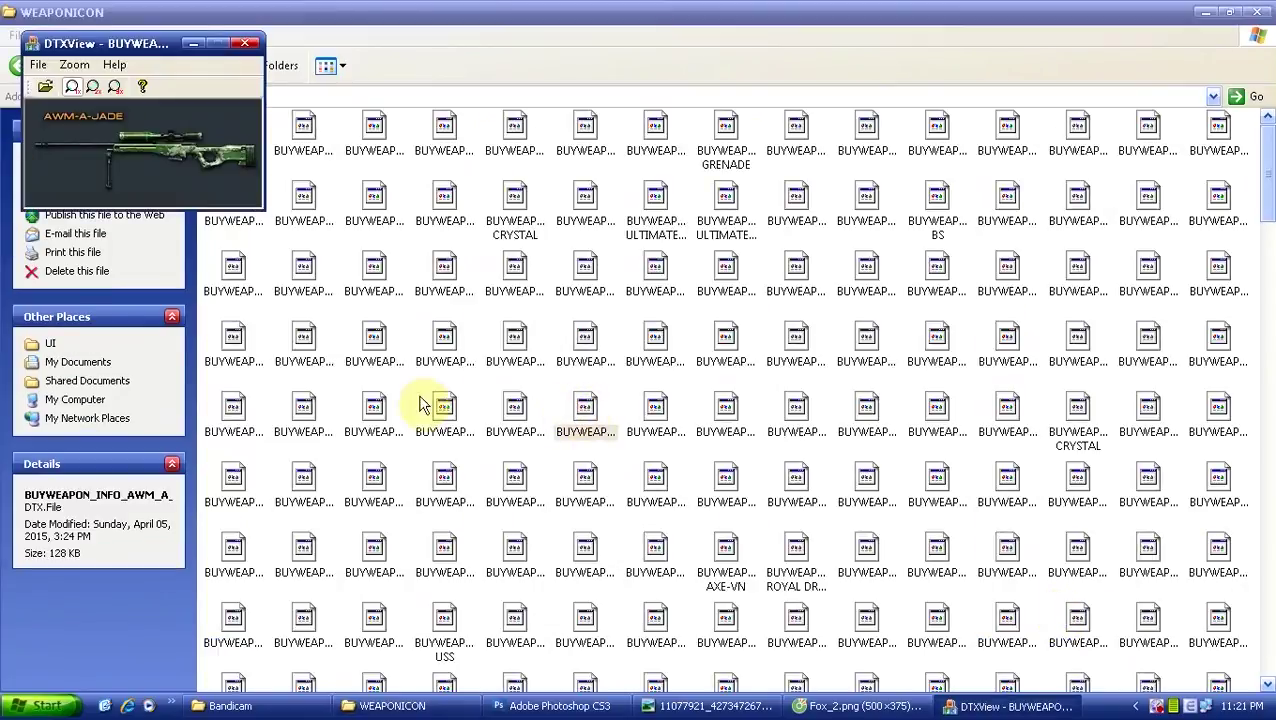
{"action": "left_click", "coordinate": [245, 43]}
{"action": "double_click", "coordinate": [368, 266]}
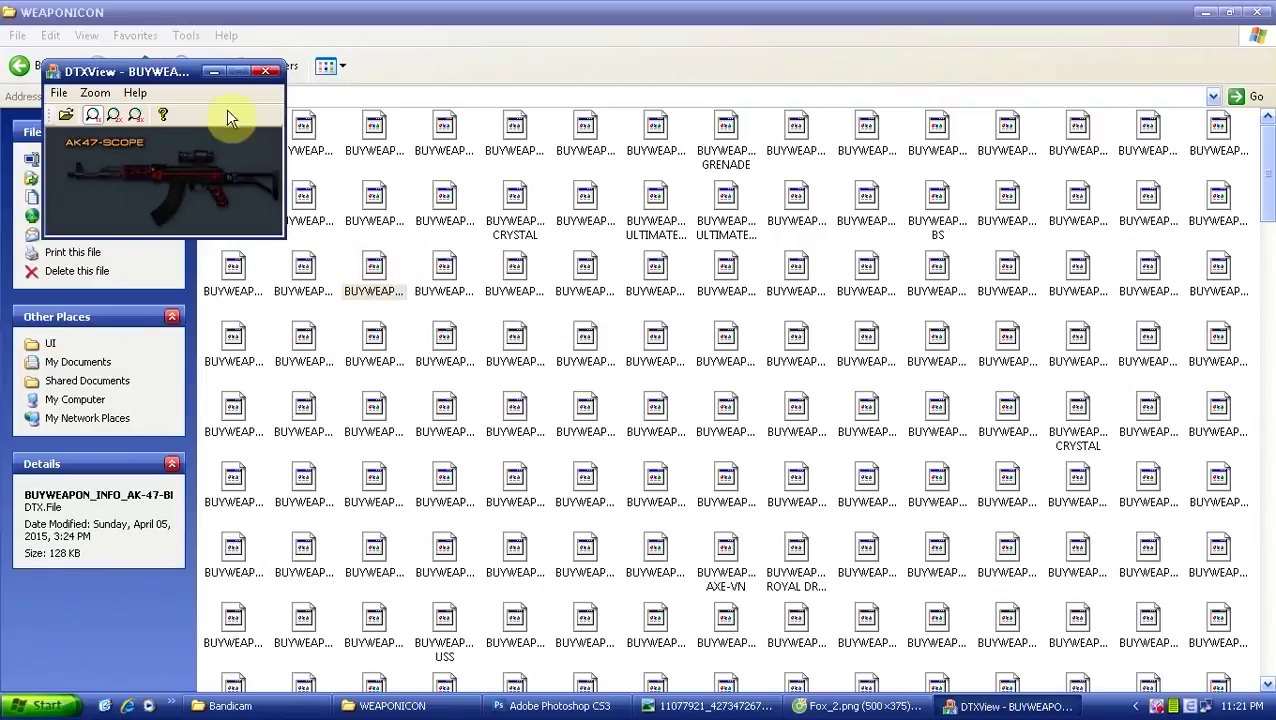
{"action": "left_click", "coordinate": [277, 63]}
{"action": "double_click", "coordinate": [513, 262]}
{"action": "left_click", "coordinate": [291, 99]}
{"action": "double_click", "coordinate": [306, 482]}
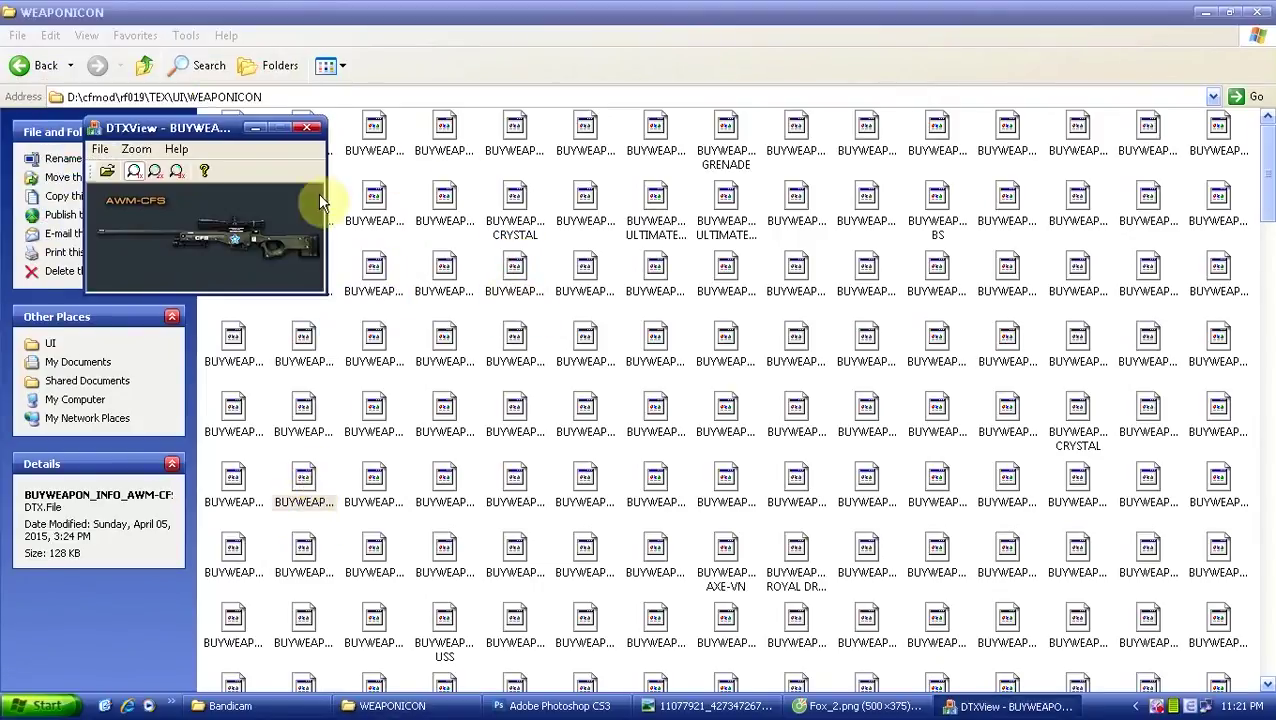
{"action": "left_click", "coordinate": [314, 130]}
Go to the AMMOICON folder within UI and preview several of its weapon HUD textures, including ARMSEL_STRIKER_BG
{"action": "left_click", "coordinate": [40, 70]}
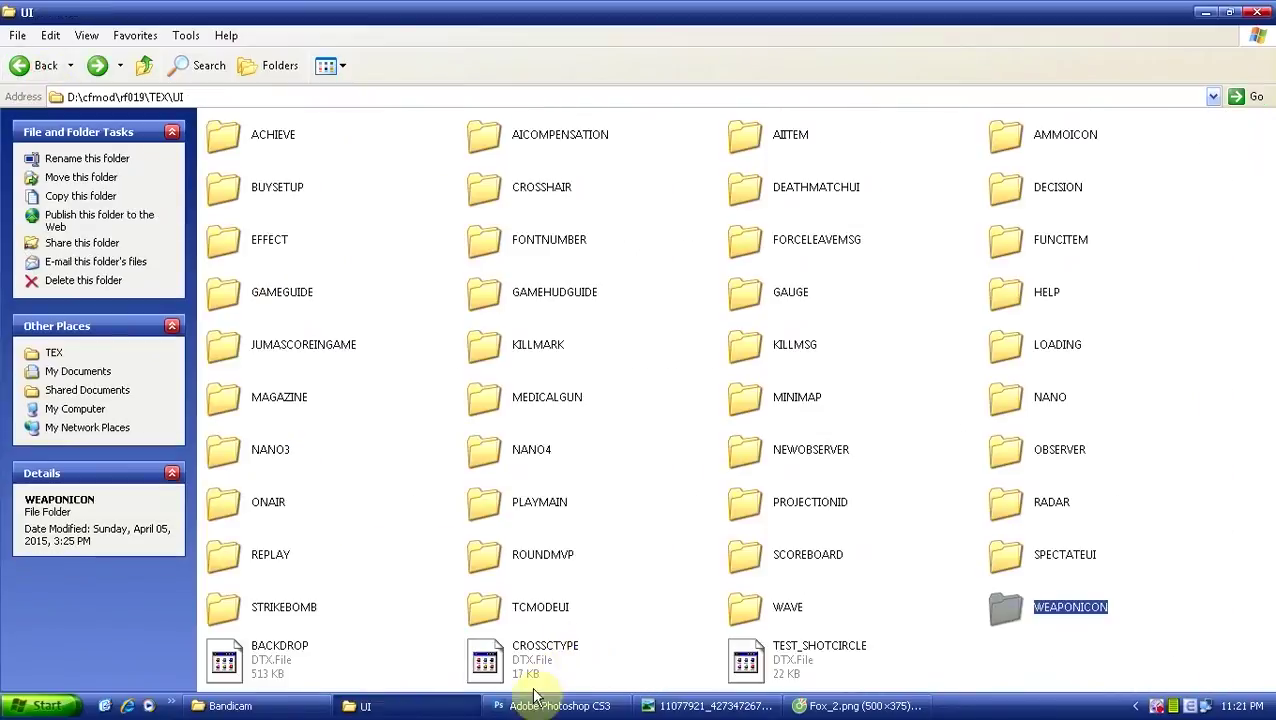
{"action": "double_click", "coordinate": [1053, 144]}
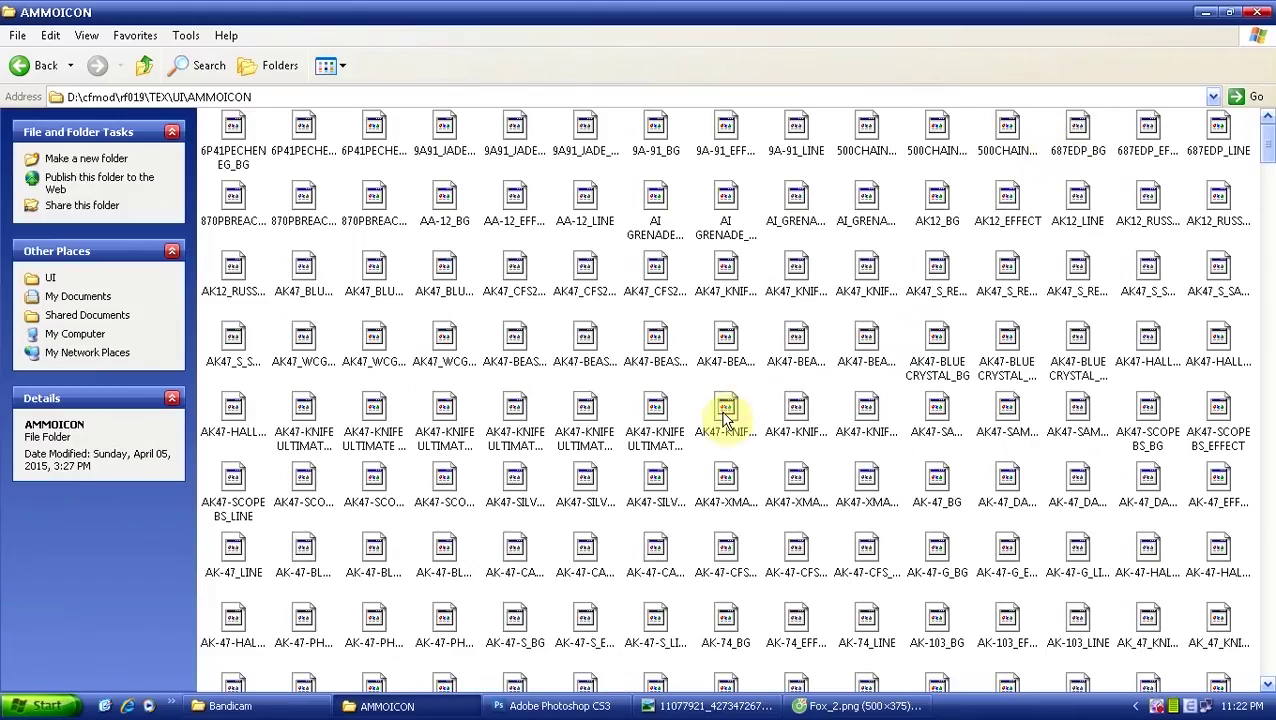
{"action": "double_click", "coordinate": [725, 415]}
{"action": "left_click", "coordinate": [245, 44]}
{"action": "scroll", "coordinate": [670, 535], "scroll_direction": "down", "scroll_amount": 3}
{"action": "double_click", "coordinate": [658, 548]}
{"action": "left_click", "coordinate": [275, 76]}
{"action": "double_click", "coordinate": [585, 548]}
{"action": "left_click", "coordinate": [293, 101]}
{"action": "double_click", "coordinate": [727, 558]}
{"action": "left_click", "coordinate": [313, 128]}
{"action": "double_click", "coordinate": [797, 556]}
{"action": "left_click", "coordinate": [331, 157]}
{"action": "double_click", "coordinate": [514, 628]}
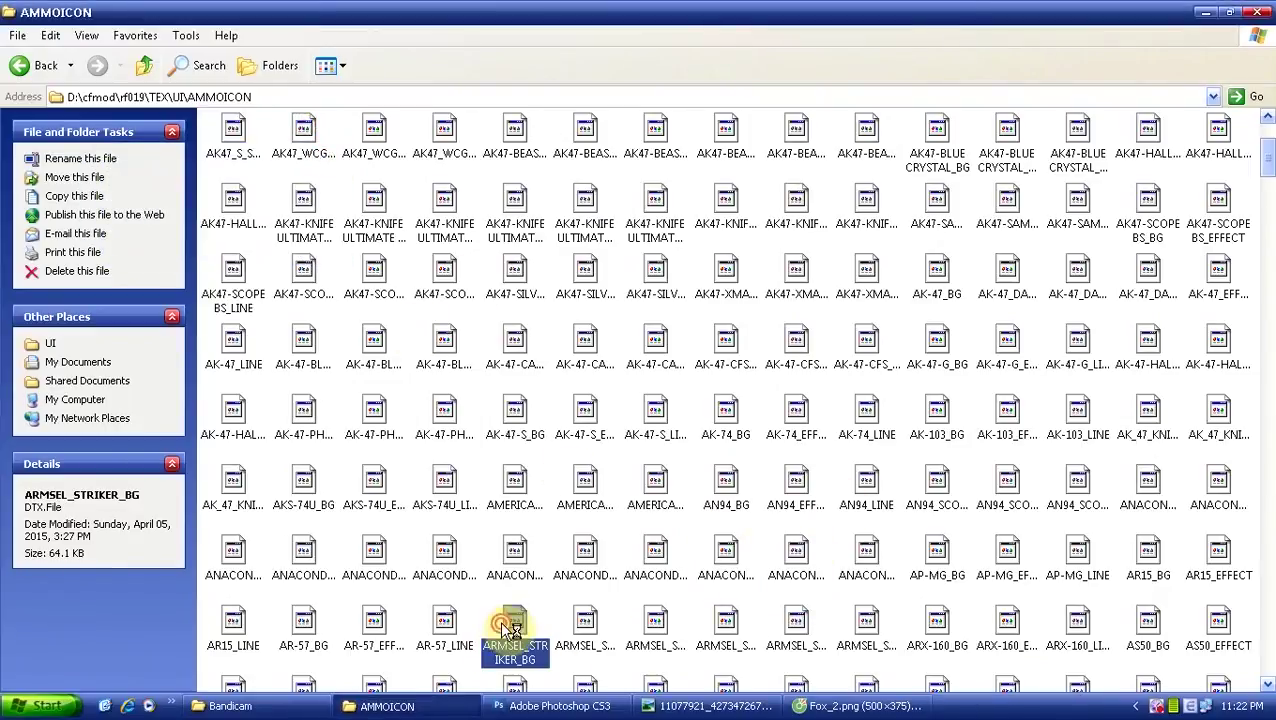
{"action": "left_click", "coordinate": [253, 48]}
{"action": "scroll", "coordinate": [513, 440], "scroll_direction": "down", "scroll_amount": 5}
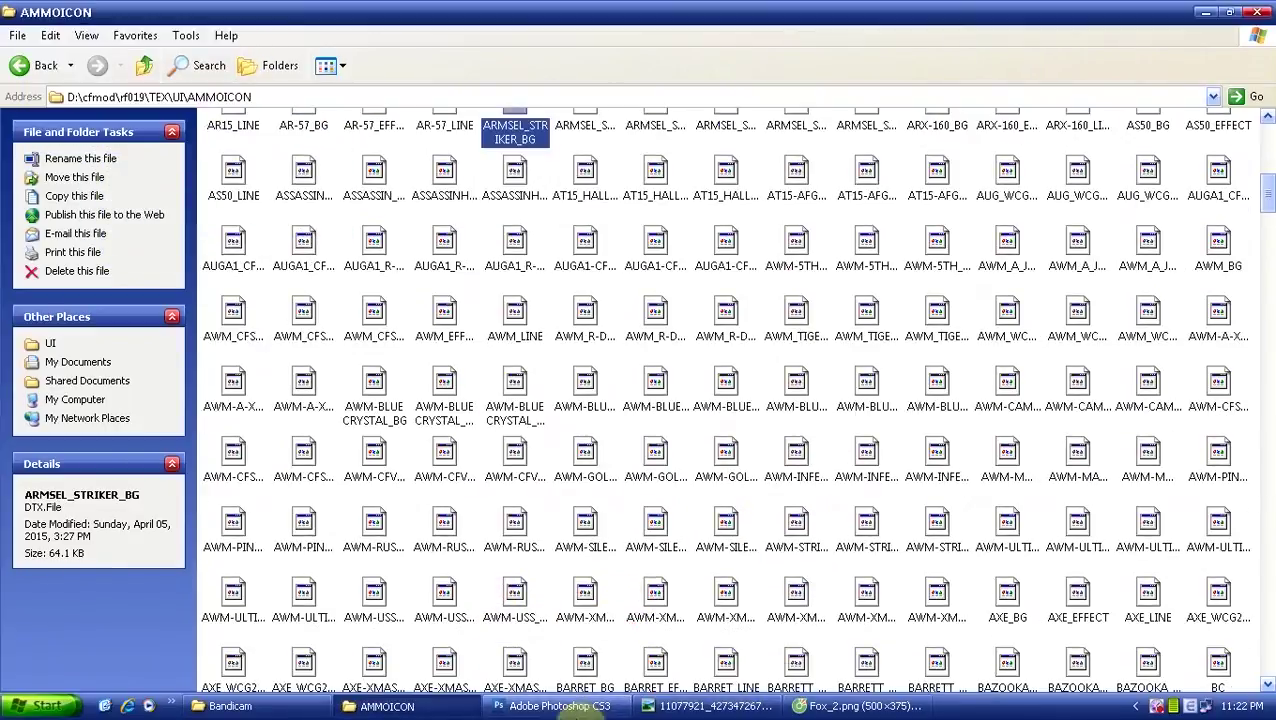
Review area 3 of the HUD screenshot and preview the GOALSCORE and SOCCERSCOREBOARD textures in the SCOREBOARD folder within UI
{"action": "left_click", "coordinate": [710, 706]}
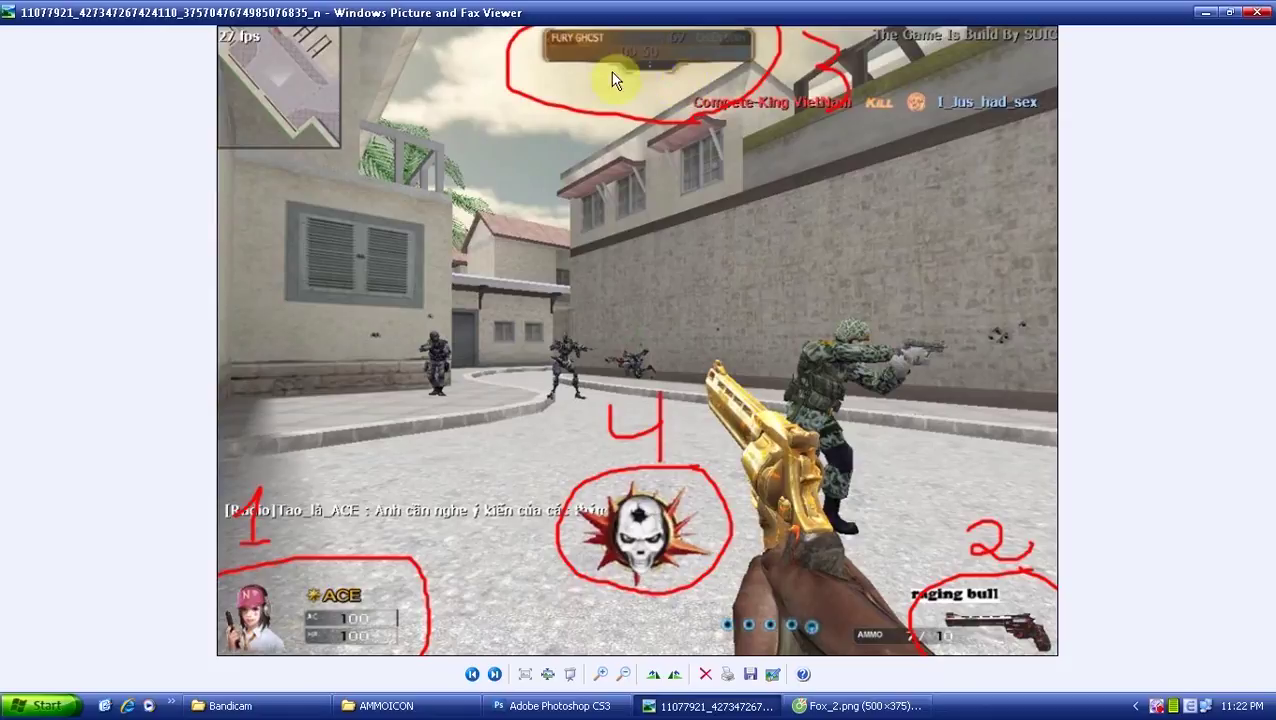
{"action": "left_click", "coordinate": [710, 706]}
{"action": "left_click", "coordinate": [40, 65]}
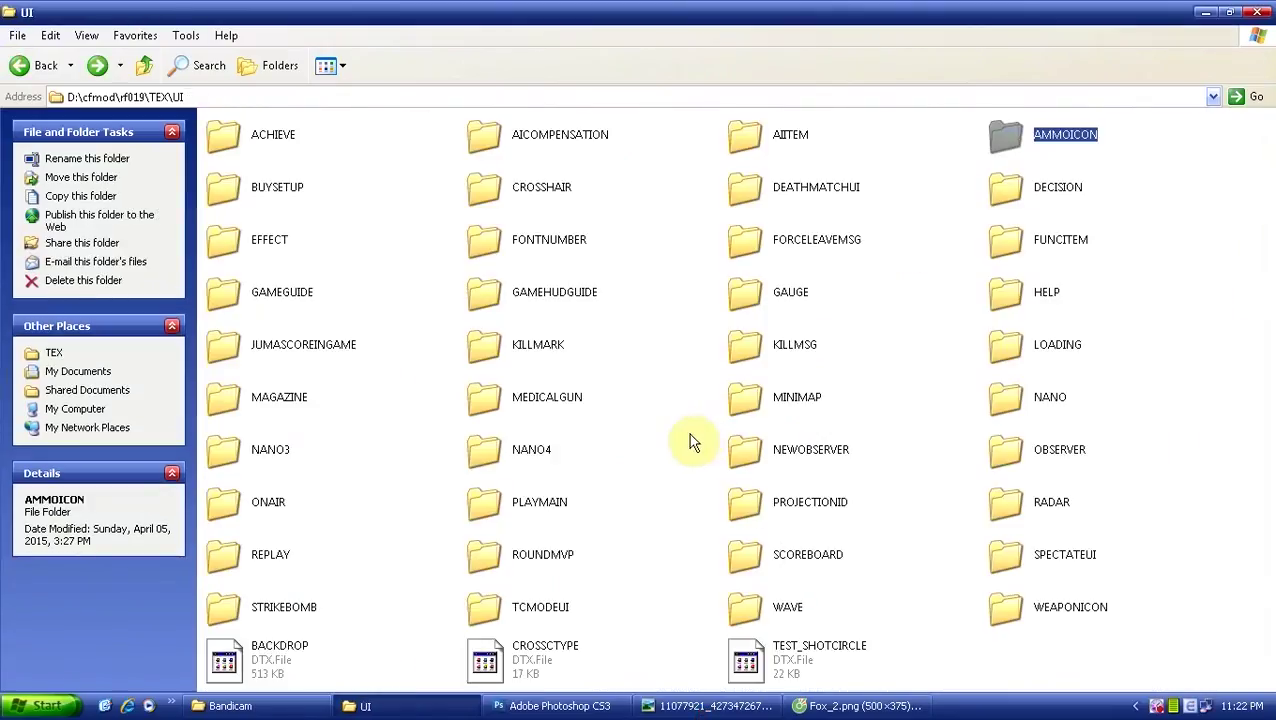
{"action": "double_click", "coordinate": [787, 560]}
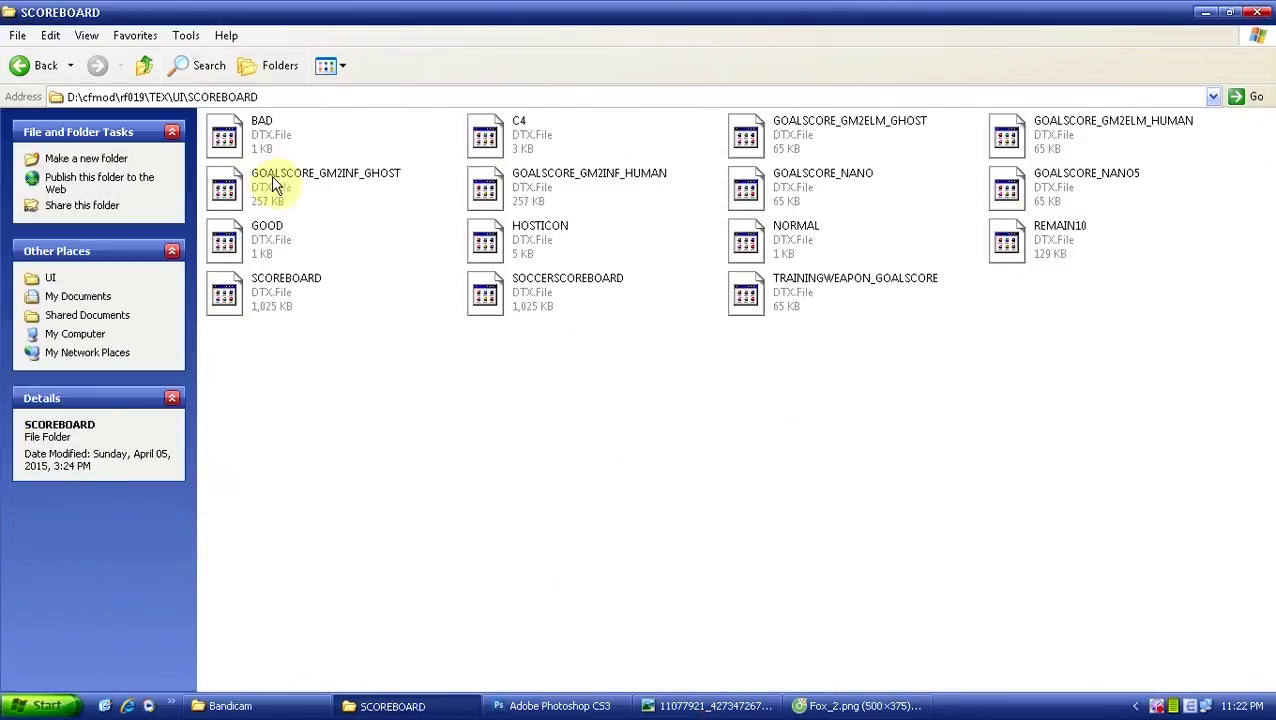
{"action": "double_click", "coordinate": [276, 182]}
{"action": "left_click", "coordinate": [530, 102]}
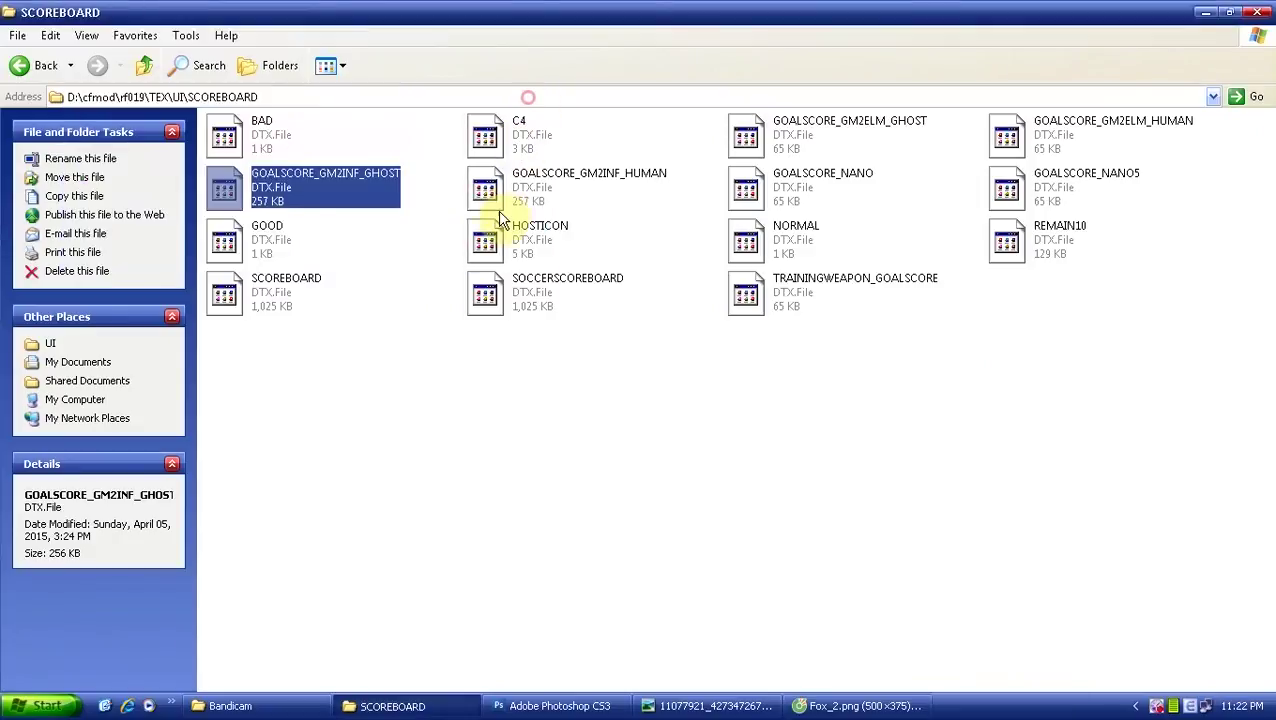
{"action": "double_click", "coordinate": [503, 205]}
{"action": "left_click", "coordinate": [555, 131]}
{"action": "double_click", "coordinate": [753, 184]}
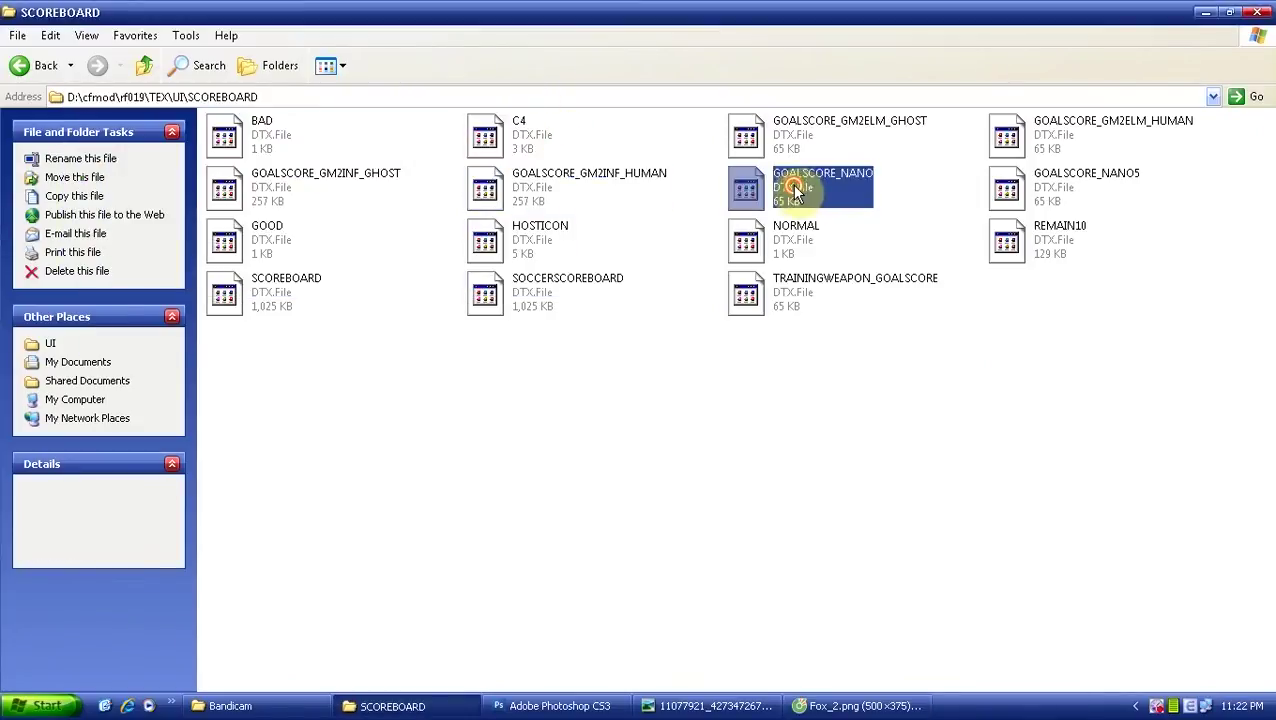
{"action": "left_click", "coordinate": [334, 160]}
{"action": "double_click", "coordinate": [547, 285]}
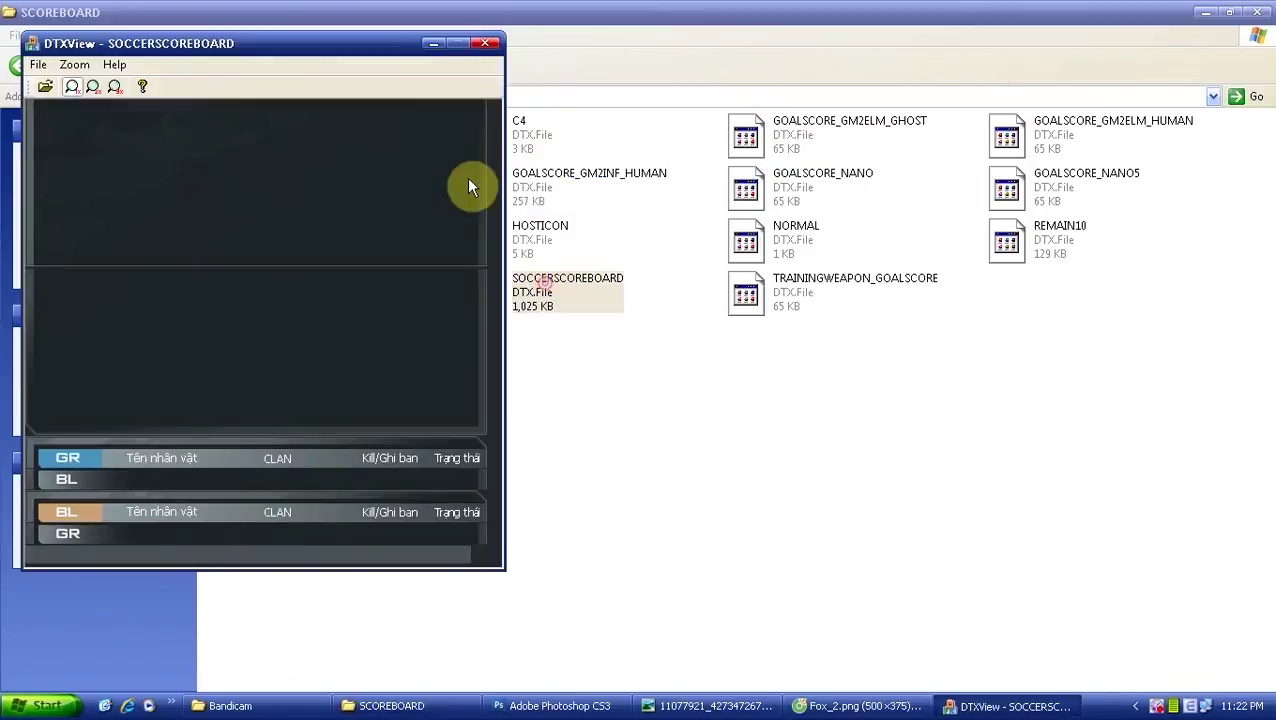
{"action": "left_click", "coordinate": [489, 46]}
Switch to the Cốc Cốc browser and close the Fox_2.png page to return to the "fox cf" search results
{"action": "left_click", "coordinate": [763, 478]}
{"action": "left_click", "coordinate": [392, 706]}
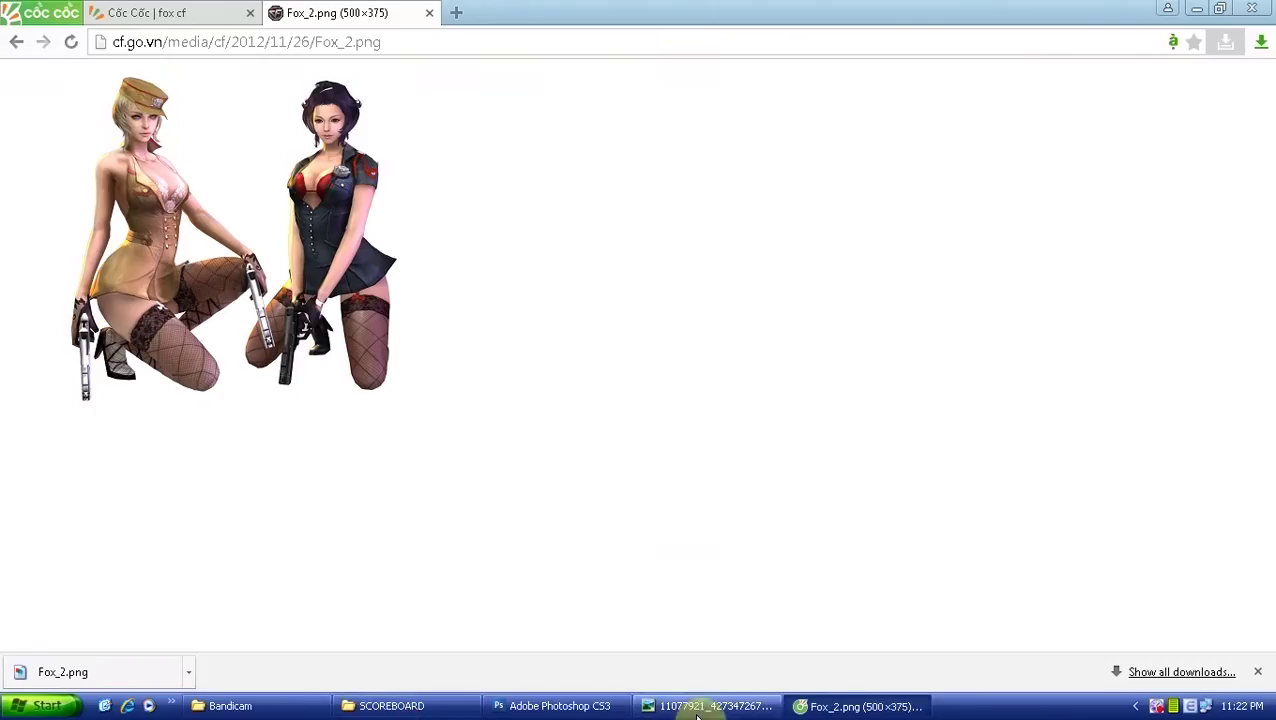
{"action": "left_click", "coordinate": [431, 12]}
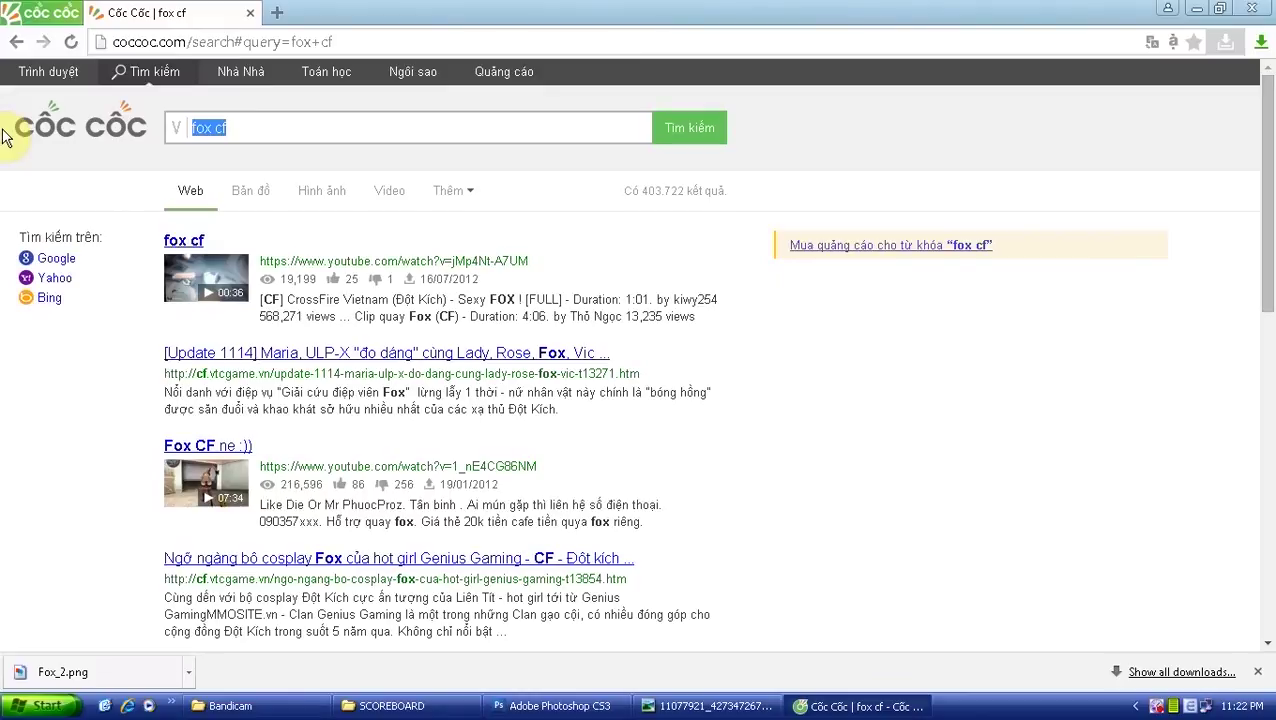
Search the web for "kill mark cf" and open the image results for it
{"action": "type", "text": "kill"}
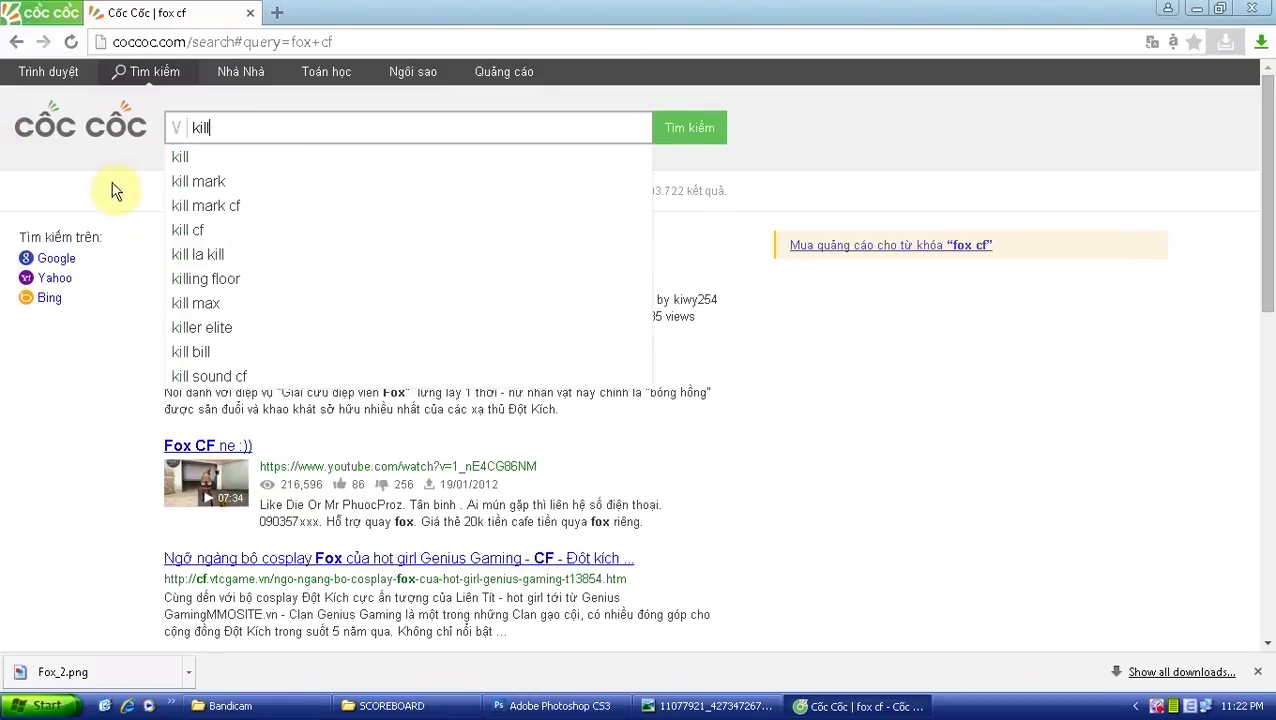
{"action": "left_click", "coordinate": [195, 182]}
{"action": "type", "text": "c"}
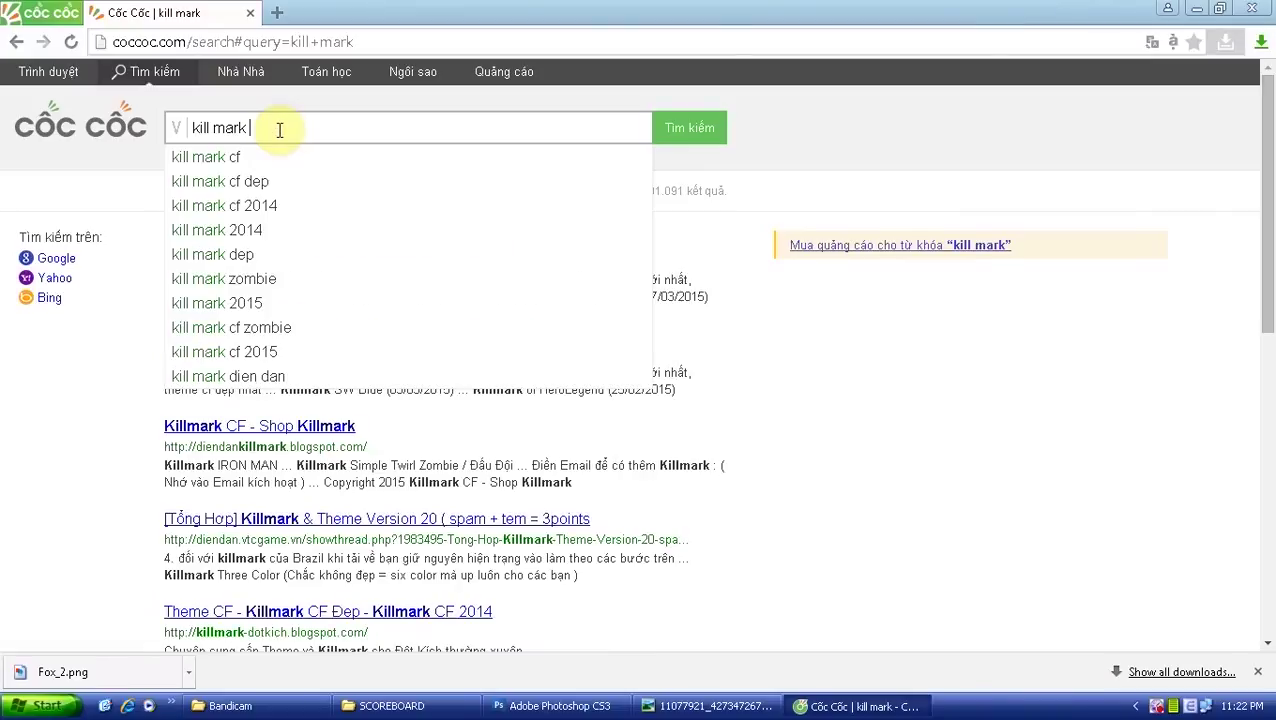
{"action": "type", "text": "f"}
{"action": "key", "text": "Return"}
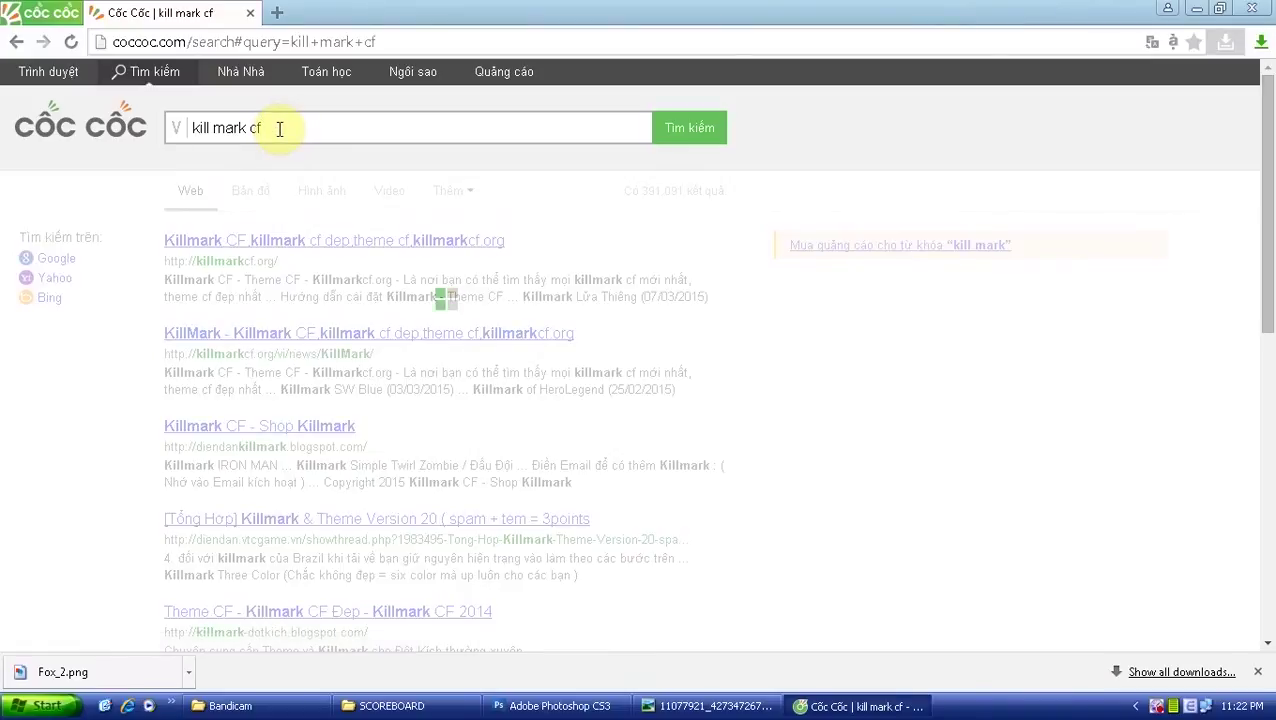
{"action": "left_click", "coordinate": [322, 192]}
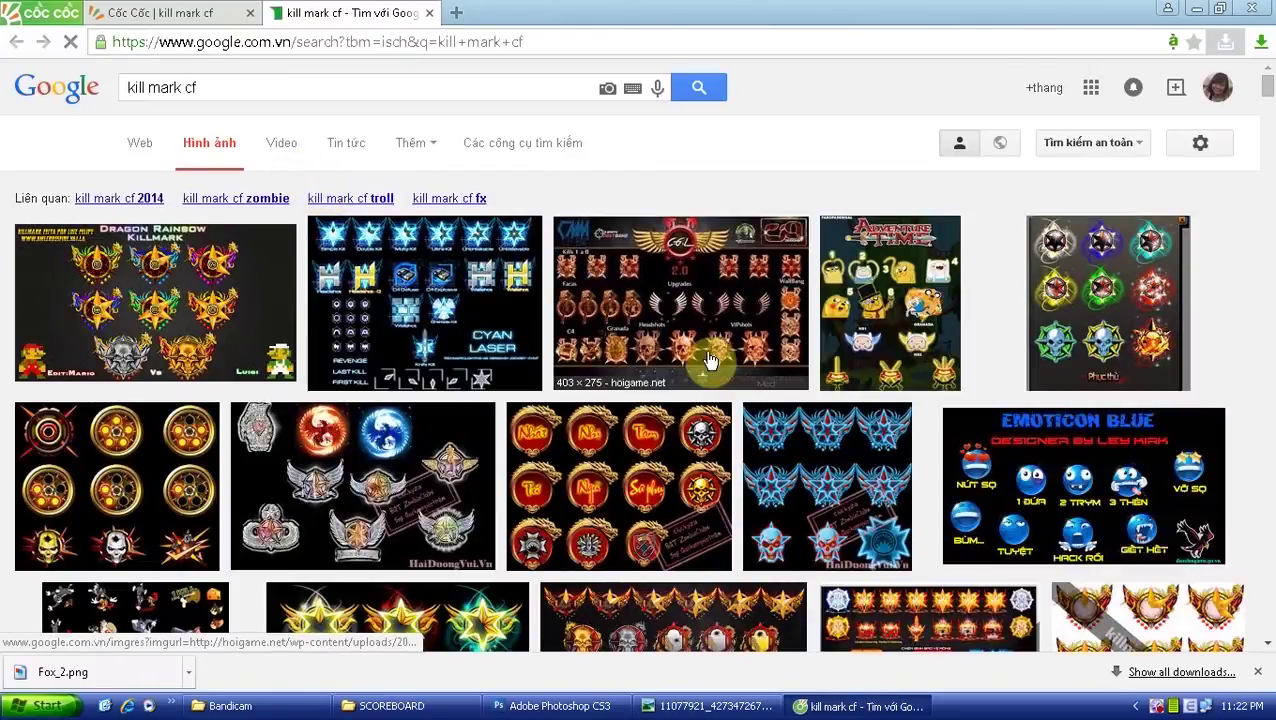
Find the blue winged killmark with the red star in the image results, view it full size and save it to the Desktop as sword-blue.jpg
{"action": "scroll", "coordinate": [710, 360], "scroll_direction": "down", "scroll_amount": 3}
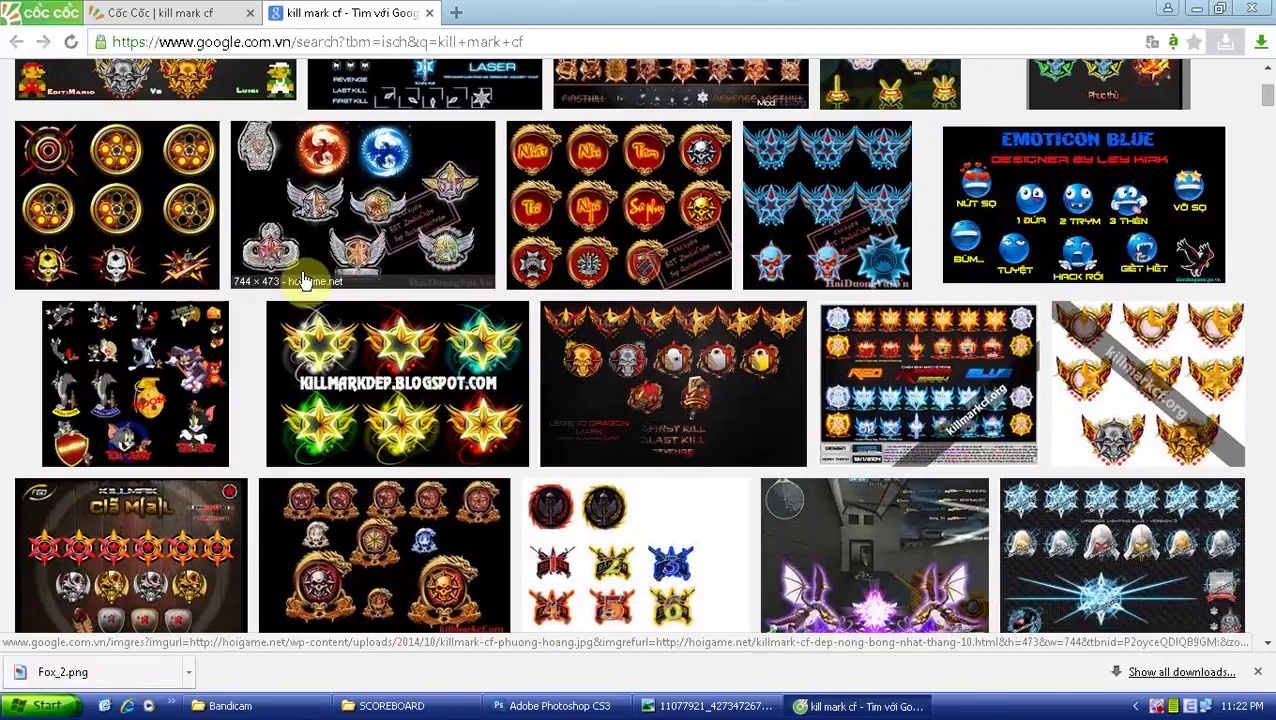
{"action": "scroll", "coordinate": [945, 332], "scroll_direction": "down", "scroll_amount": 5}
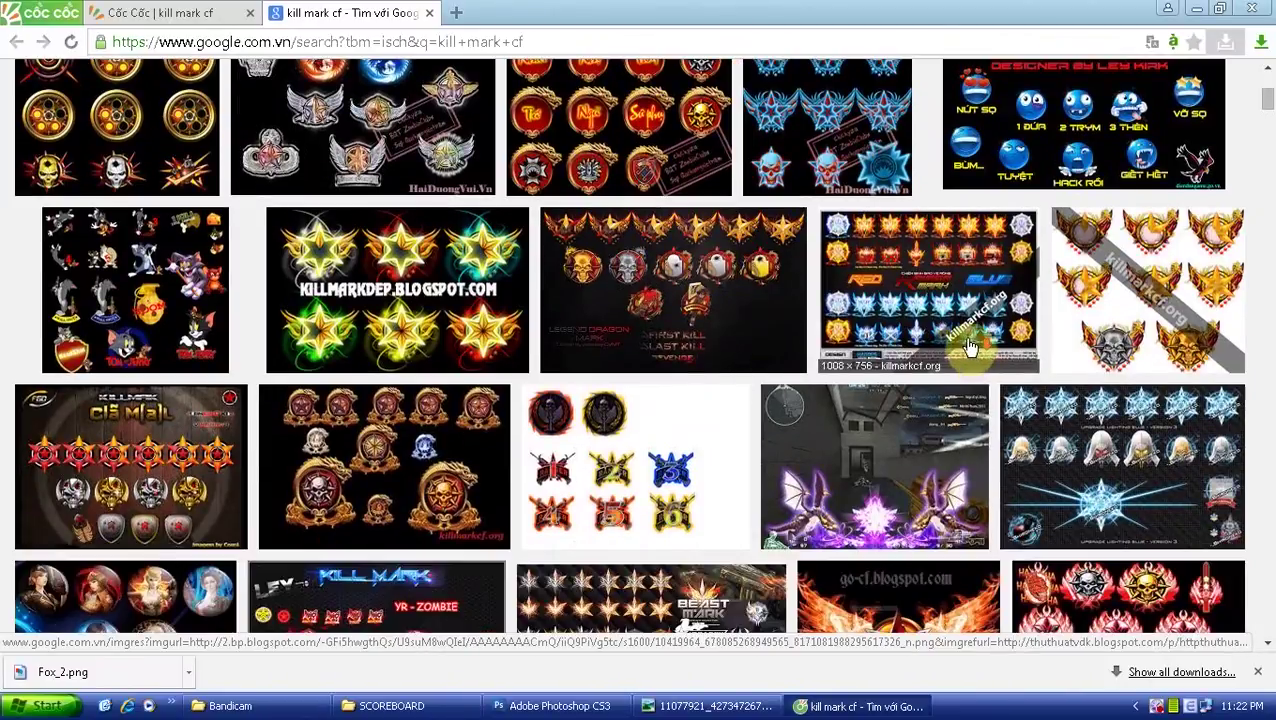
{"action": "scroll", "coordinate": [620, 340], "scroll_direction": "down", "scroll_amount": 1}
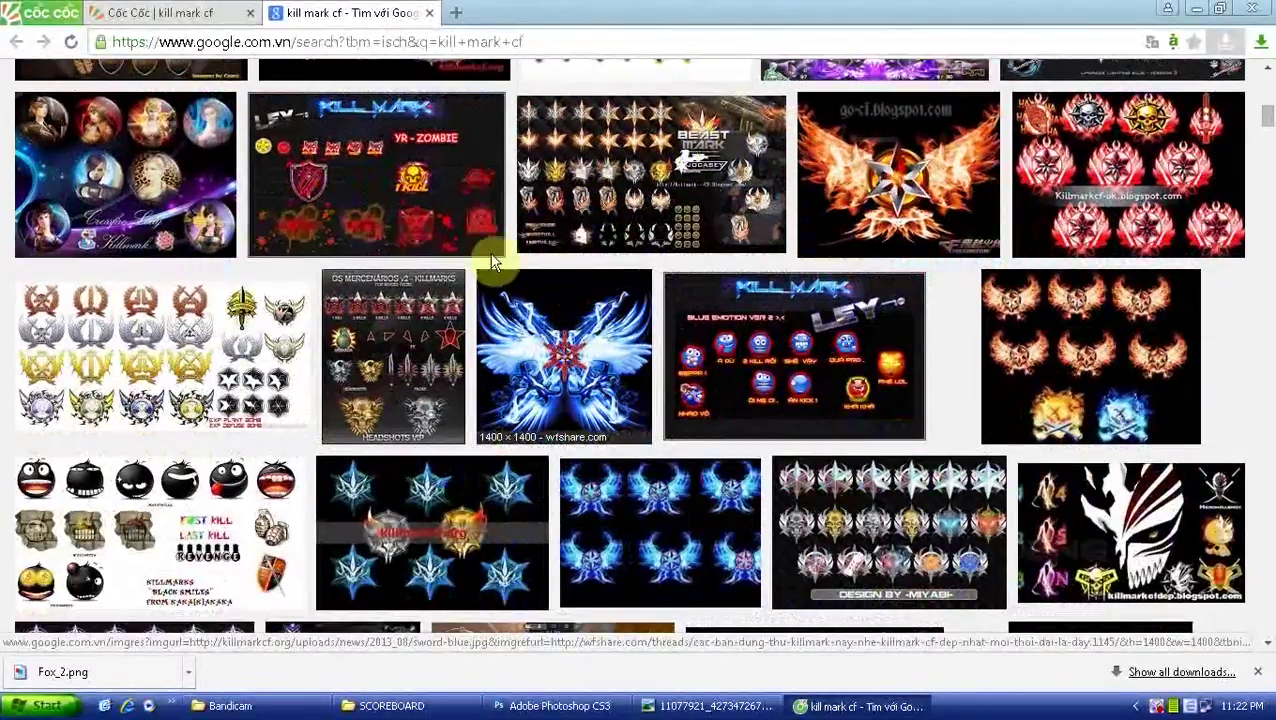
{"action": "left_click", "coordinate": [540, 350]}
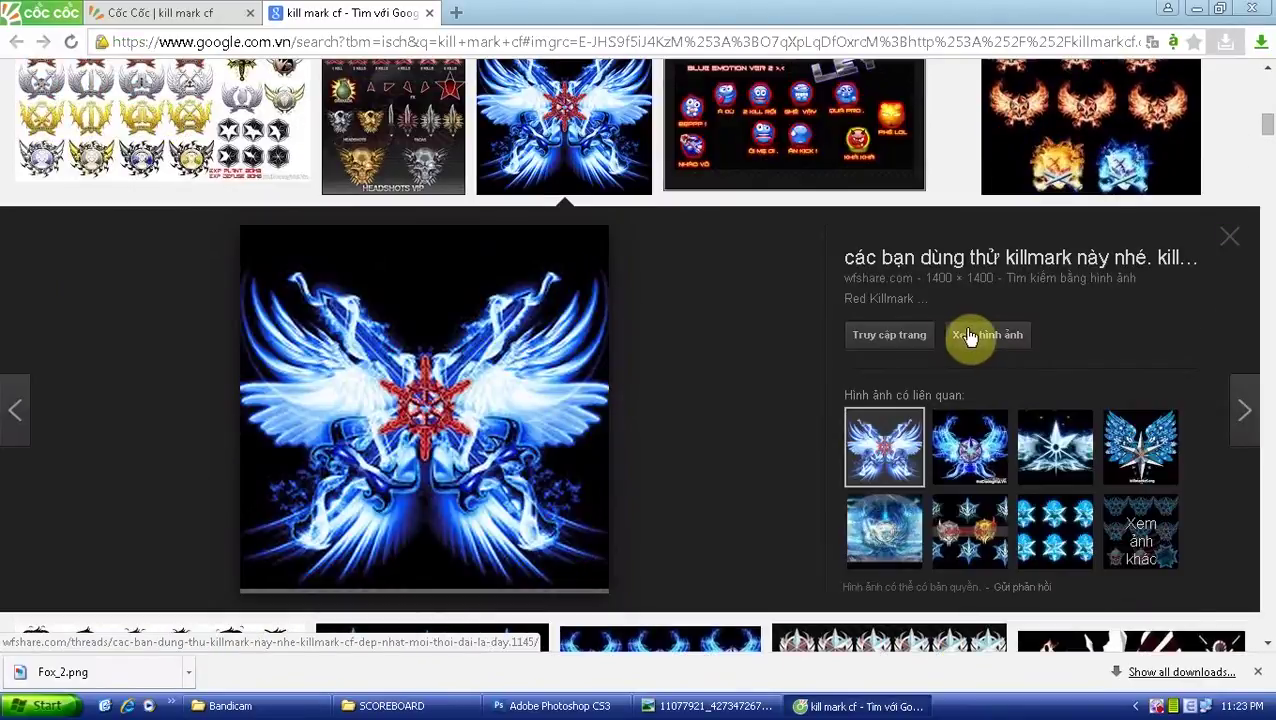
{"action": "left_click", "coordinate": [971, 335]}
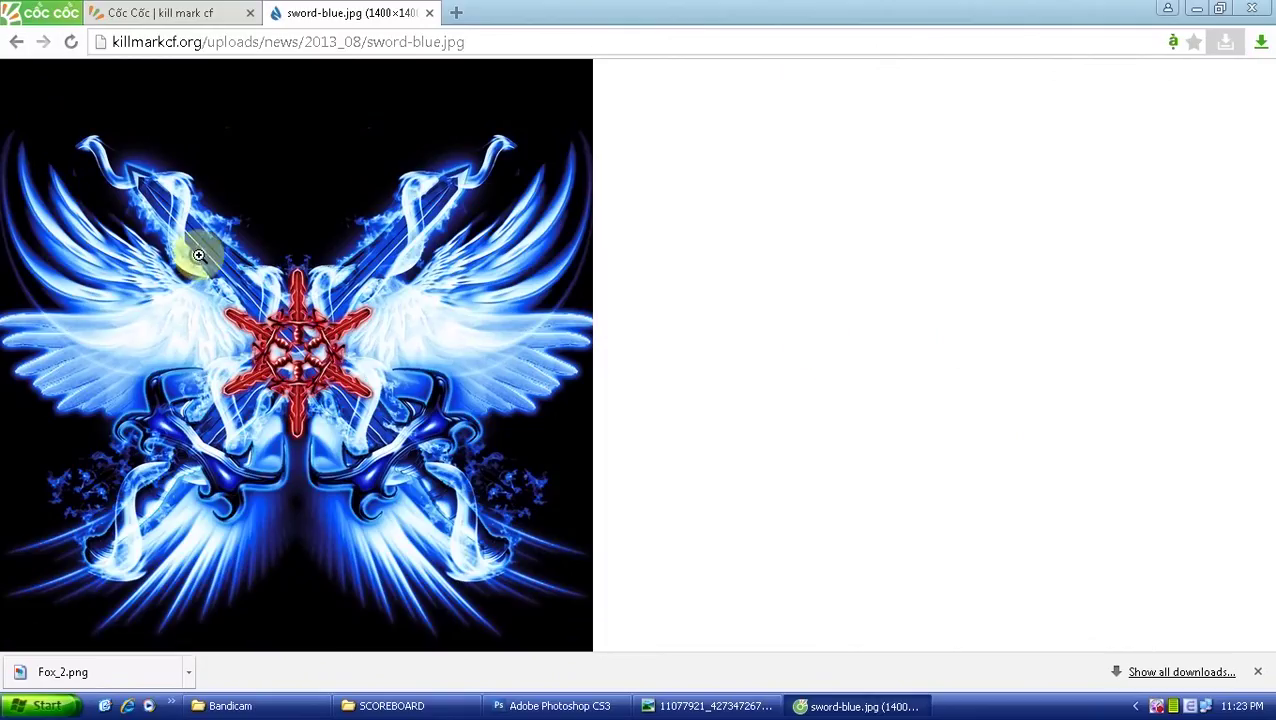
{"action": "right_click", "coordinate": [200, 258]}
{"action": "left_click", "coordinate": [224, 268]}
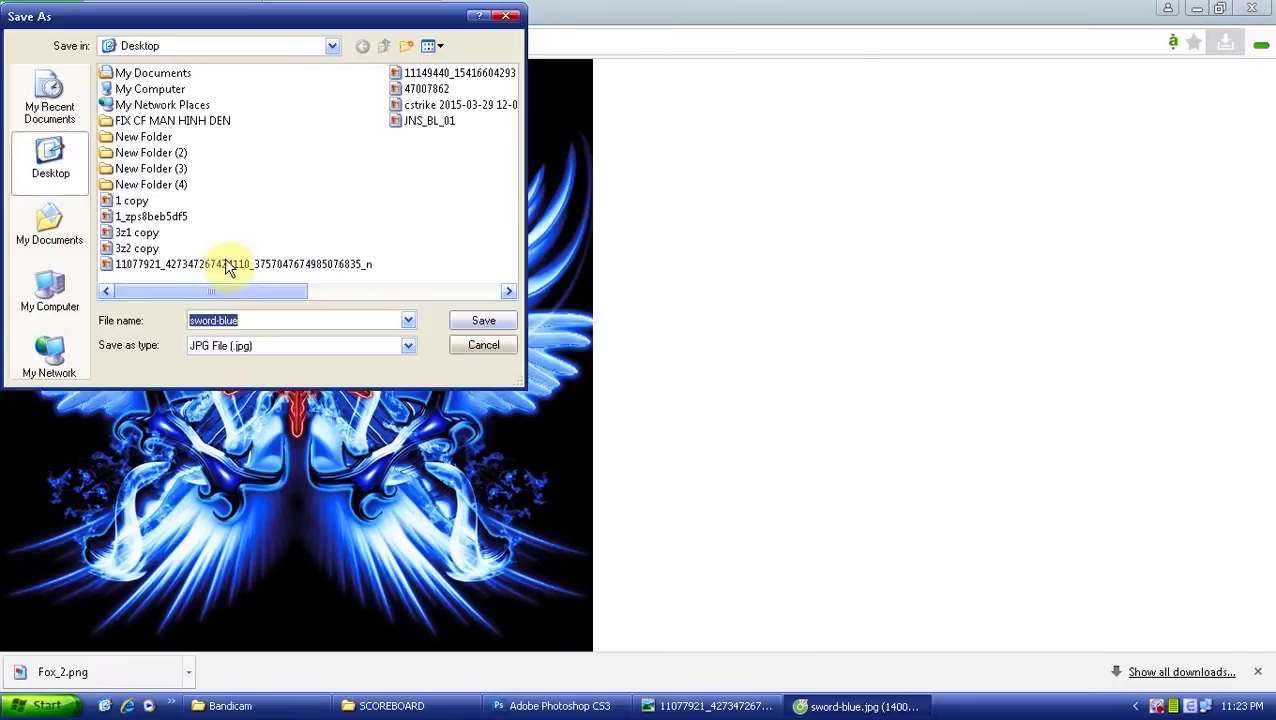
{"action": "left_click", "coordinate": [478, 322]}
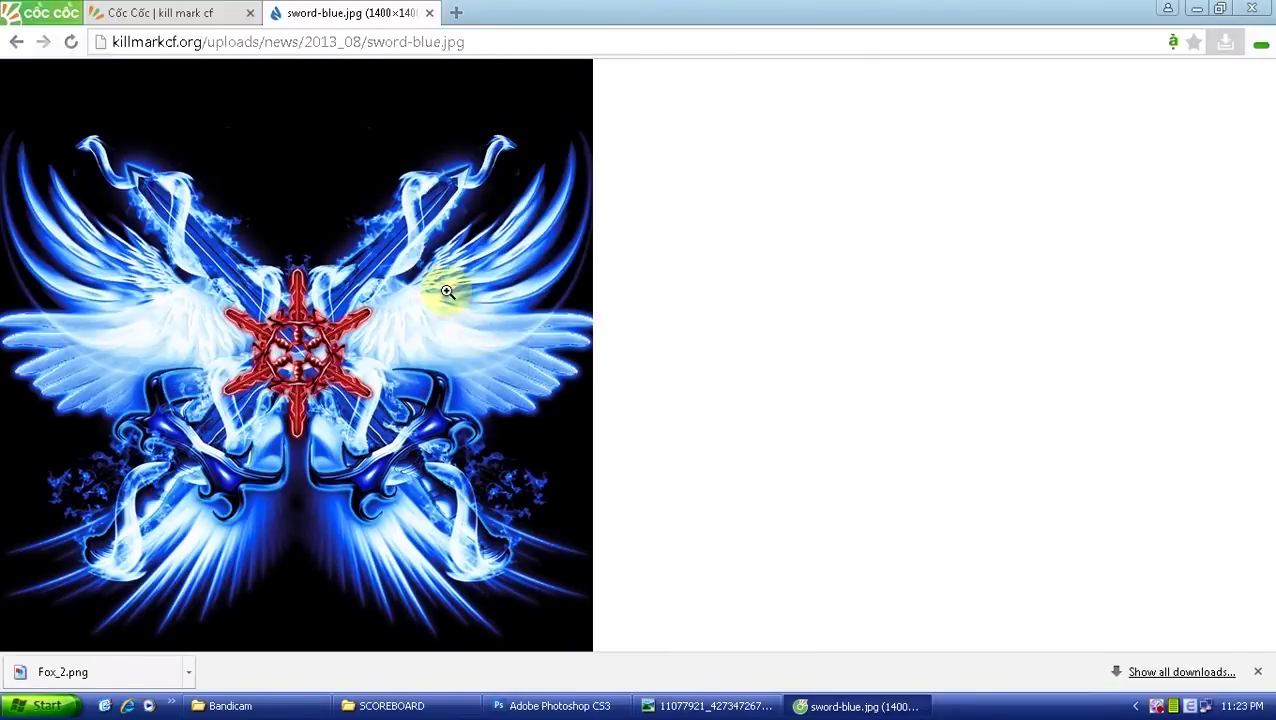
Return to the image results, open the killmark sheet with golden revolver cylinders and skulls full size, and save it to the Desktop as 5313561.jpg
{"action": "left_click", "coordinate": [16, 46]}
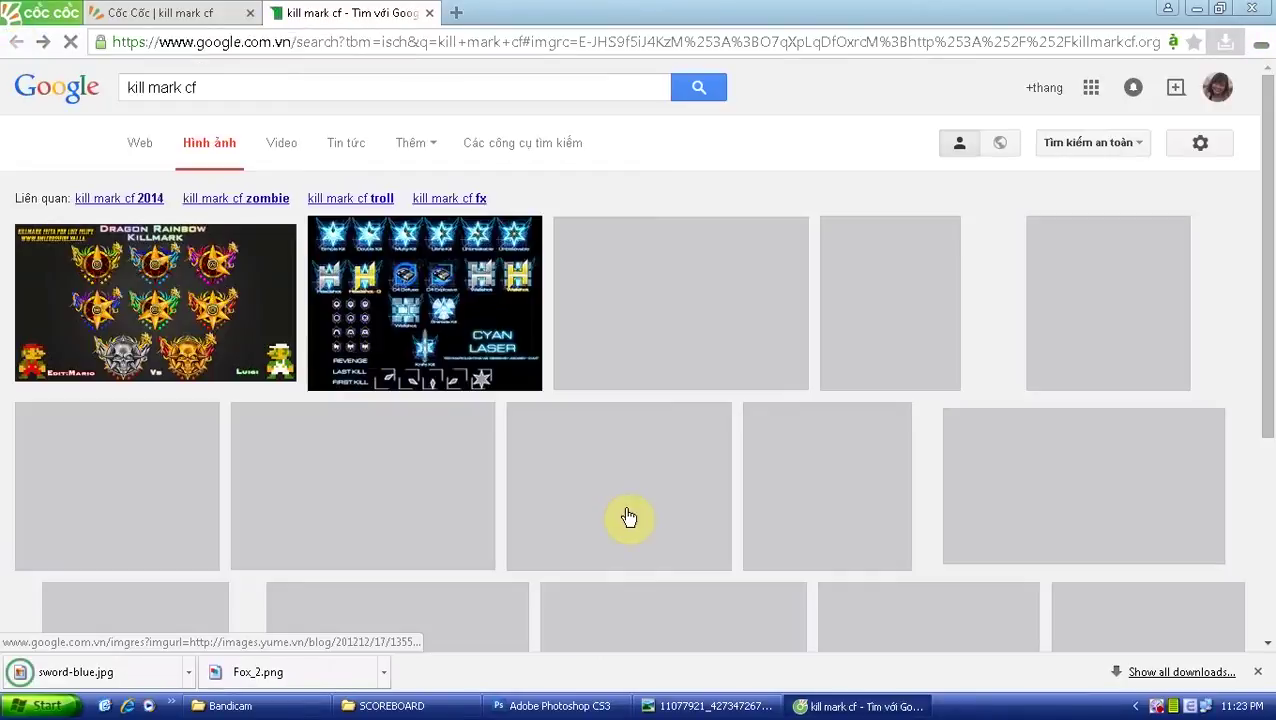
{"action": "scroll", "coordinate": [627, 518], "scroll_direction": "down", "scroll_amount": 5}
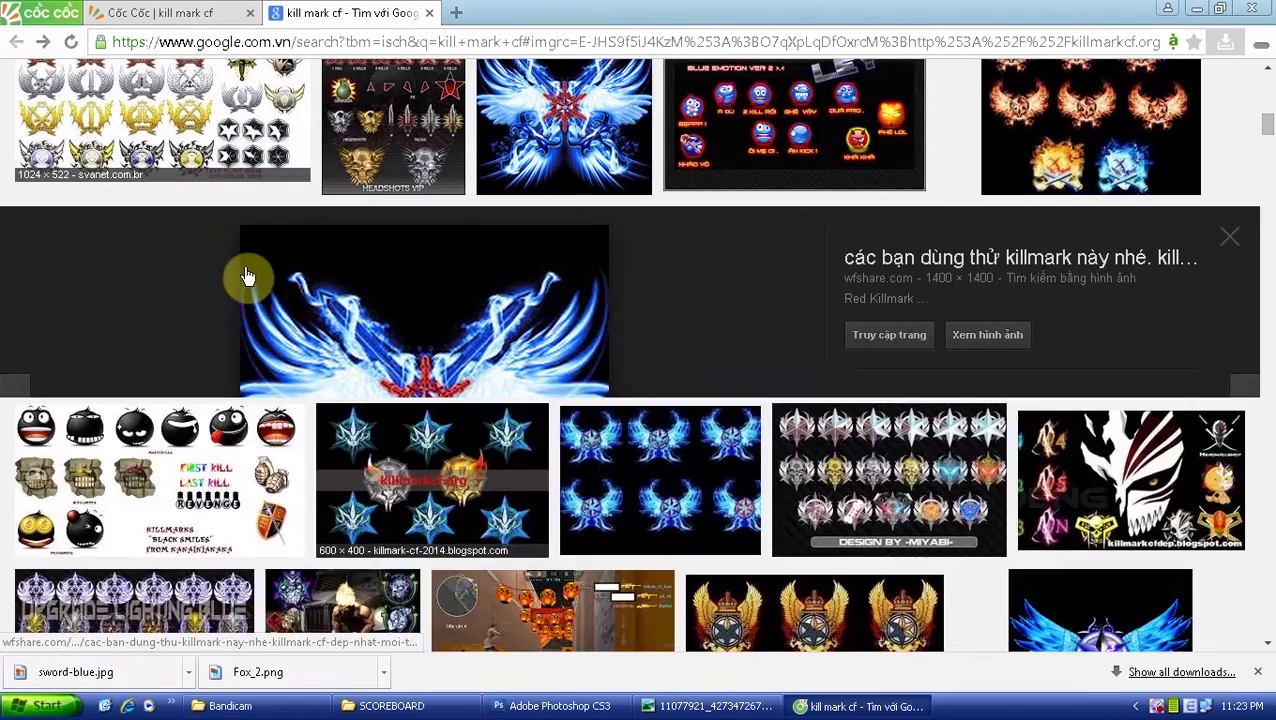
{"action": "scroll", "coordinate": [393, 403], "scroll_direction": "up", "scroll_amount": 3}
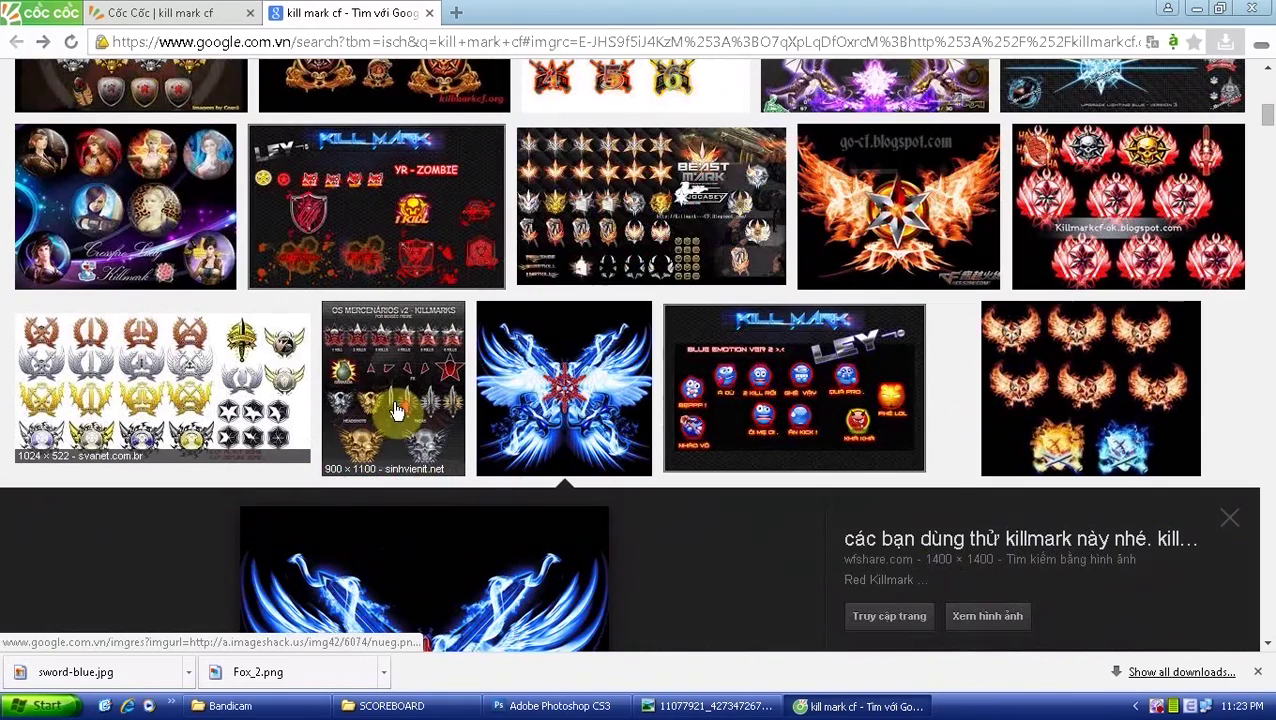
{"action": "scroll", "coordinate": [397, 410], "scroll_direction": "up", "scroll_amount": 4}
{"action": "scroll", "coordinate": [397, 392], "scroll_direction": "up", "scroll_amount": 4}
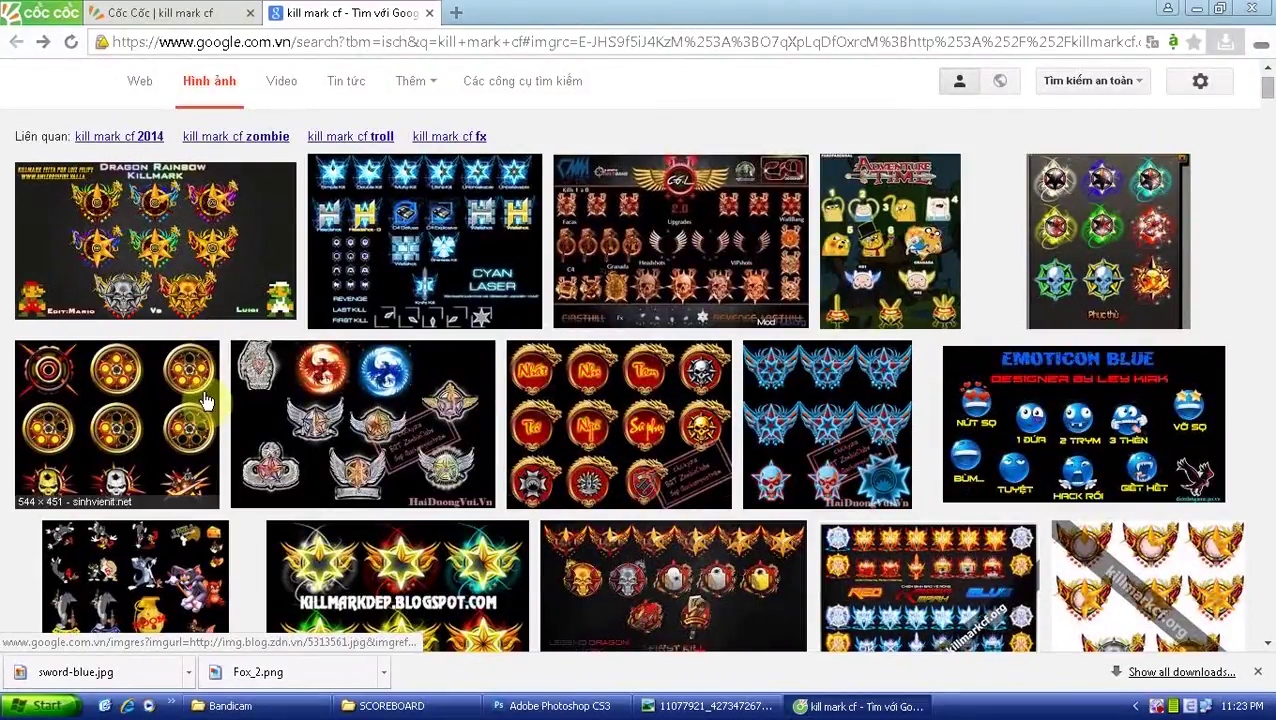
{"action": "left_click", "coordinate": [108, 446]}
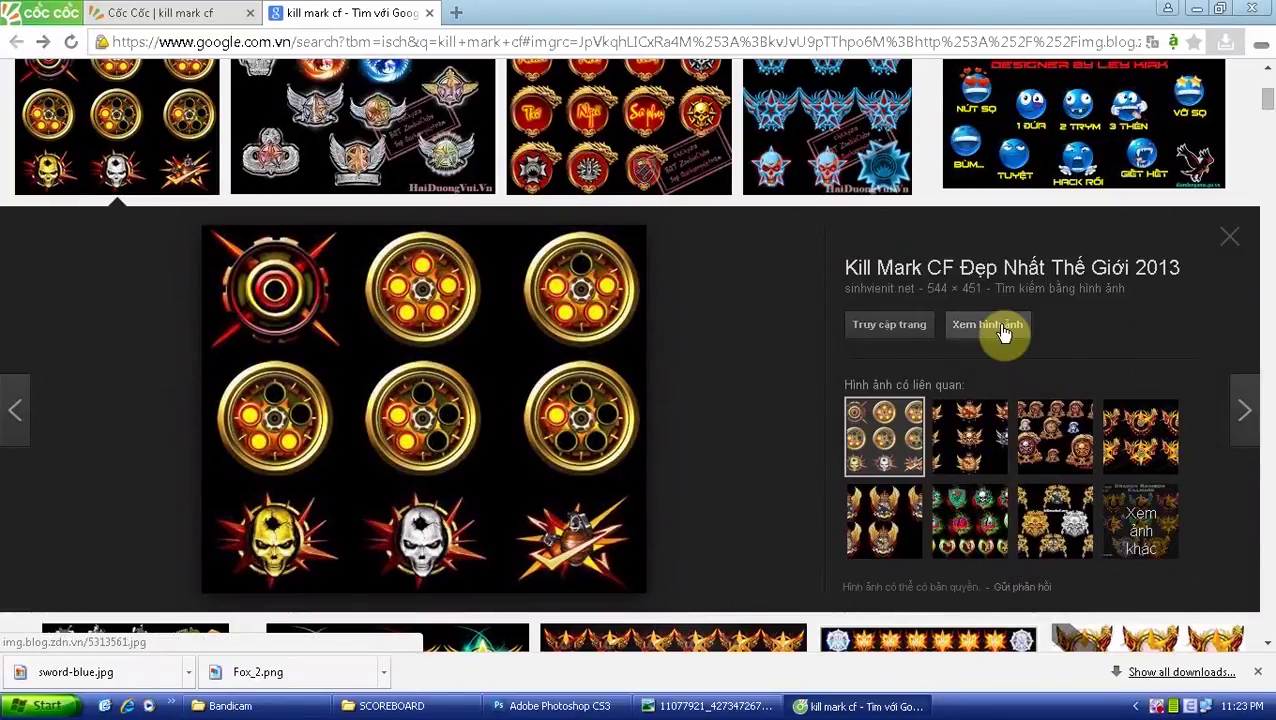
{"action": "left_click", "coordinate": [1003, 333]}
{"action": "right_click", "coordinate": [282, 250]}
{"action": "left_click", "coordinate": [296, 264]}
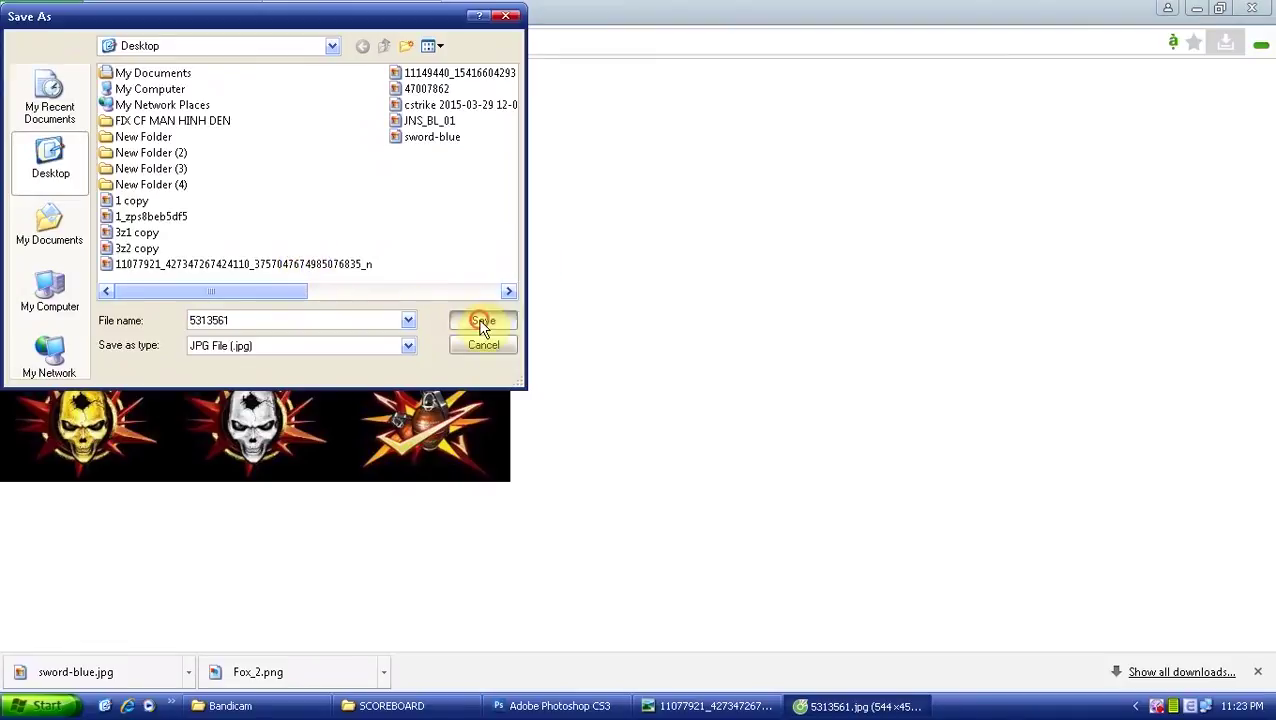
{"action": "left_click", "coordinate": [482, 323]}
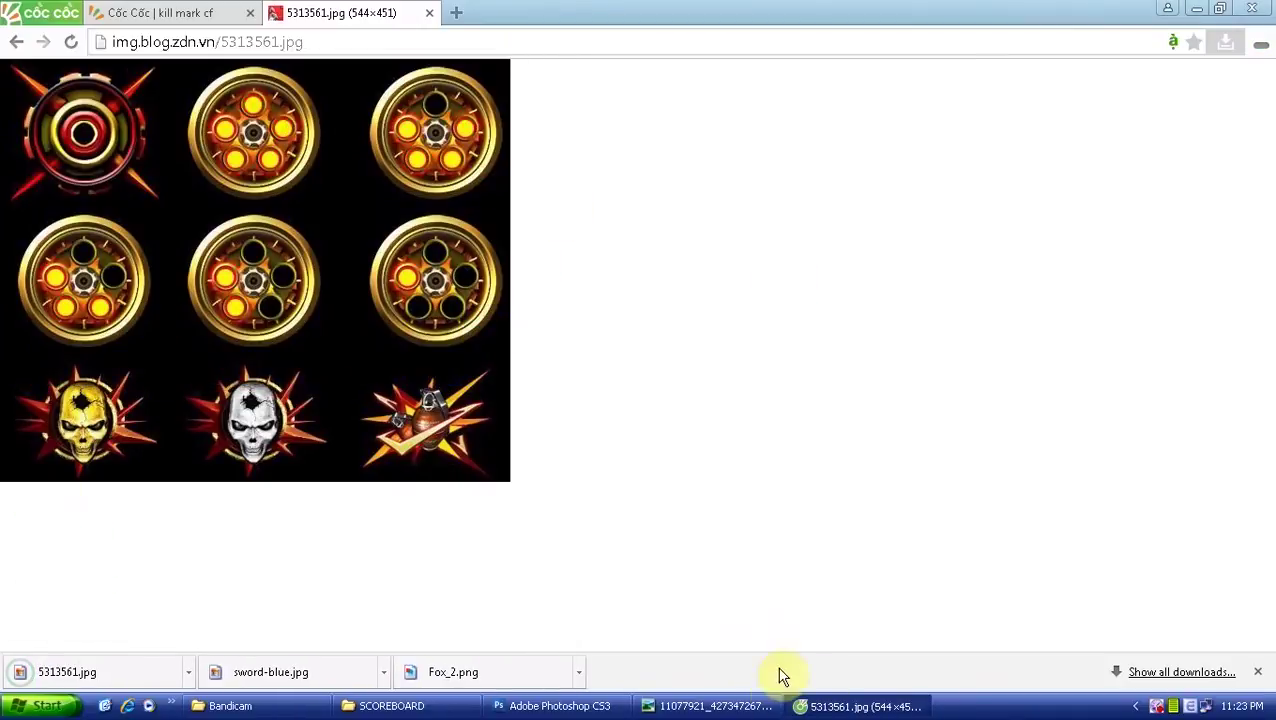
Minimize the browser, open Sprite Explorer from the desktop to show it, and close it again
{"action": "left_click", "coordinate": [826, 703]}
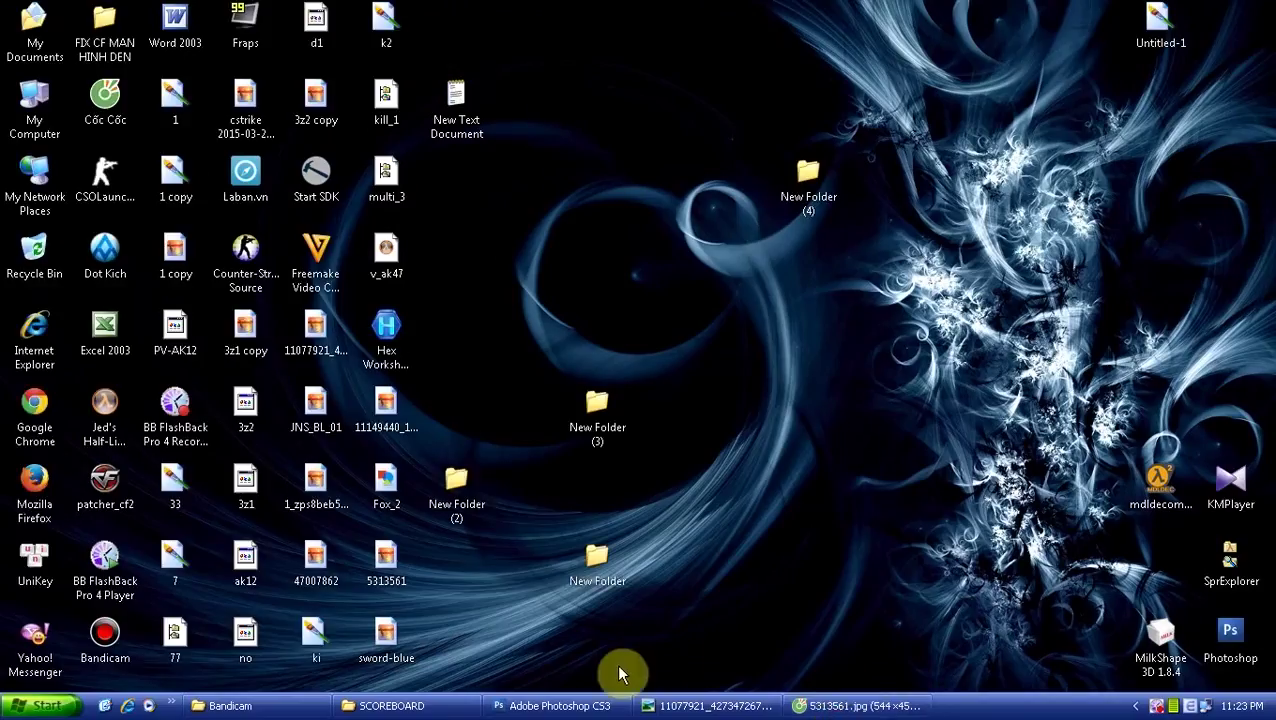
{"action": "double_click", "coordinate": [1236, 594]}
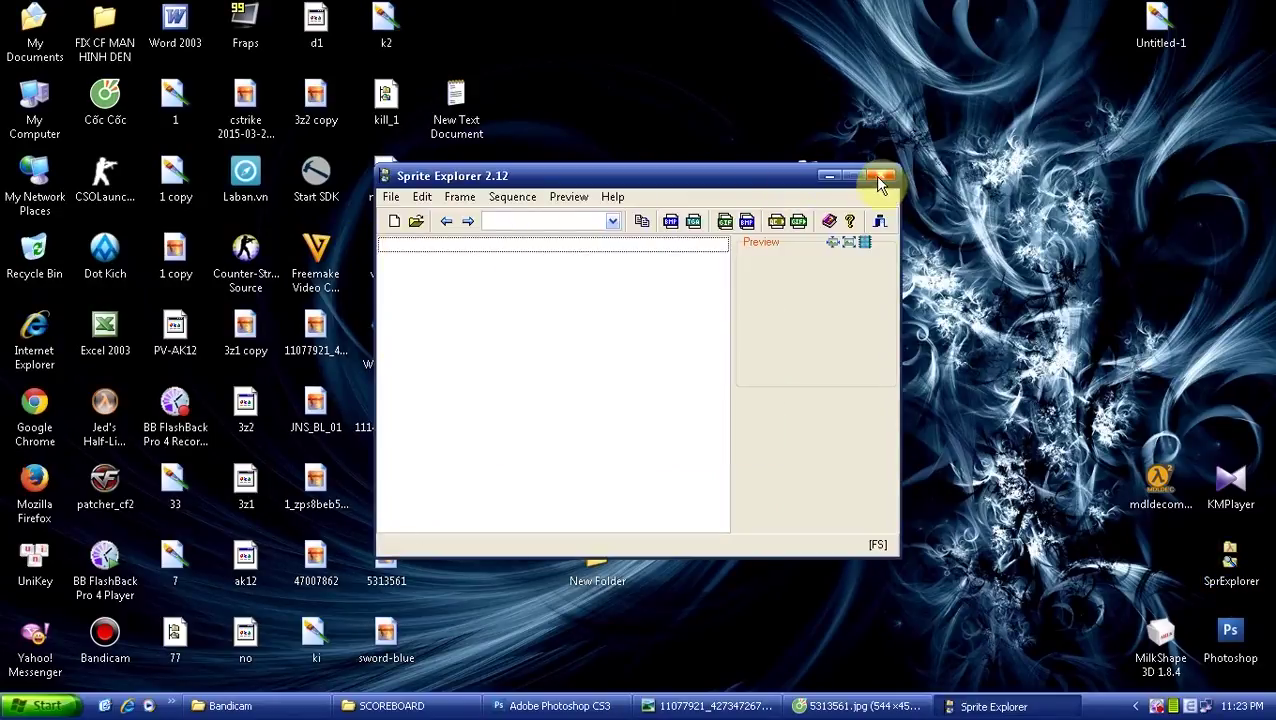
{"action": "left_click", "coordinate": [882, 178]}
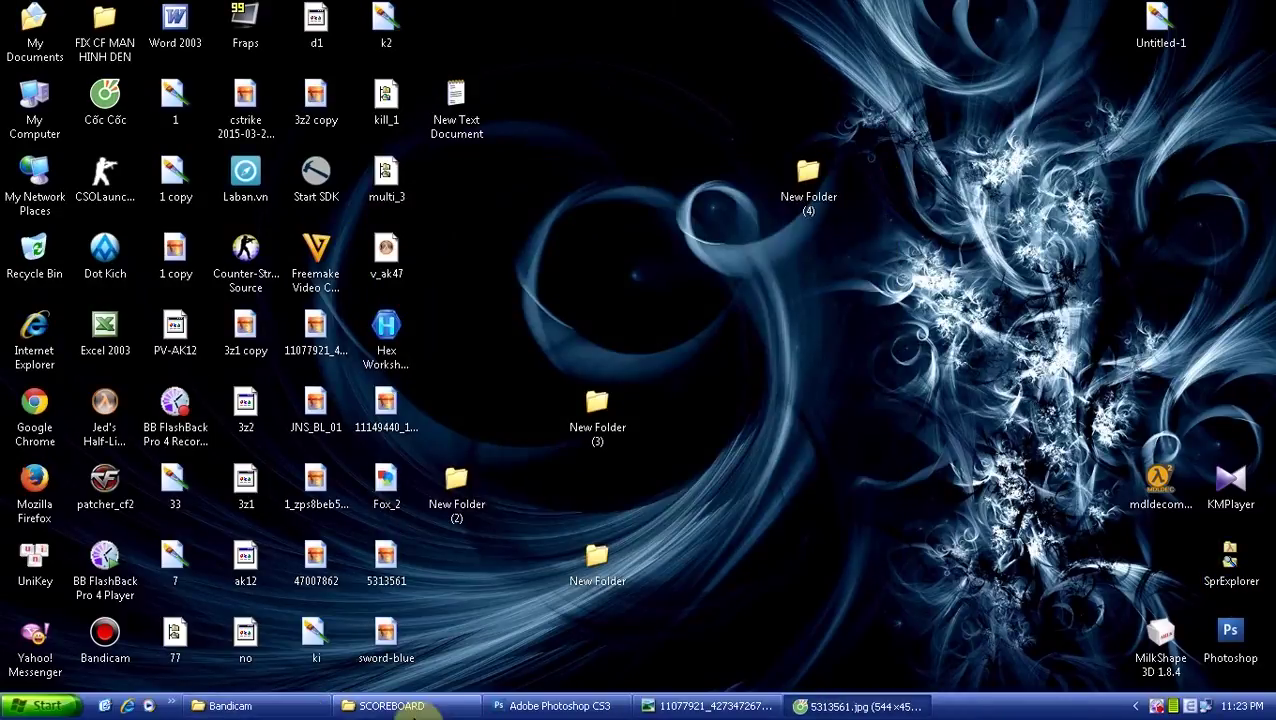
Close the SCOREBOARD folder window and browse to D:\ck\Compete-King\cstrike\Sprites\ZeroGroup\Mark
{"action": "right_click", "coordinate": [406, 706]}
{"action": "left_click", "coordinate": [418, 705]}
{"action": "double_click", "coordinate": [36, 90]}
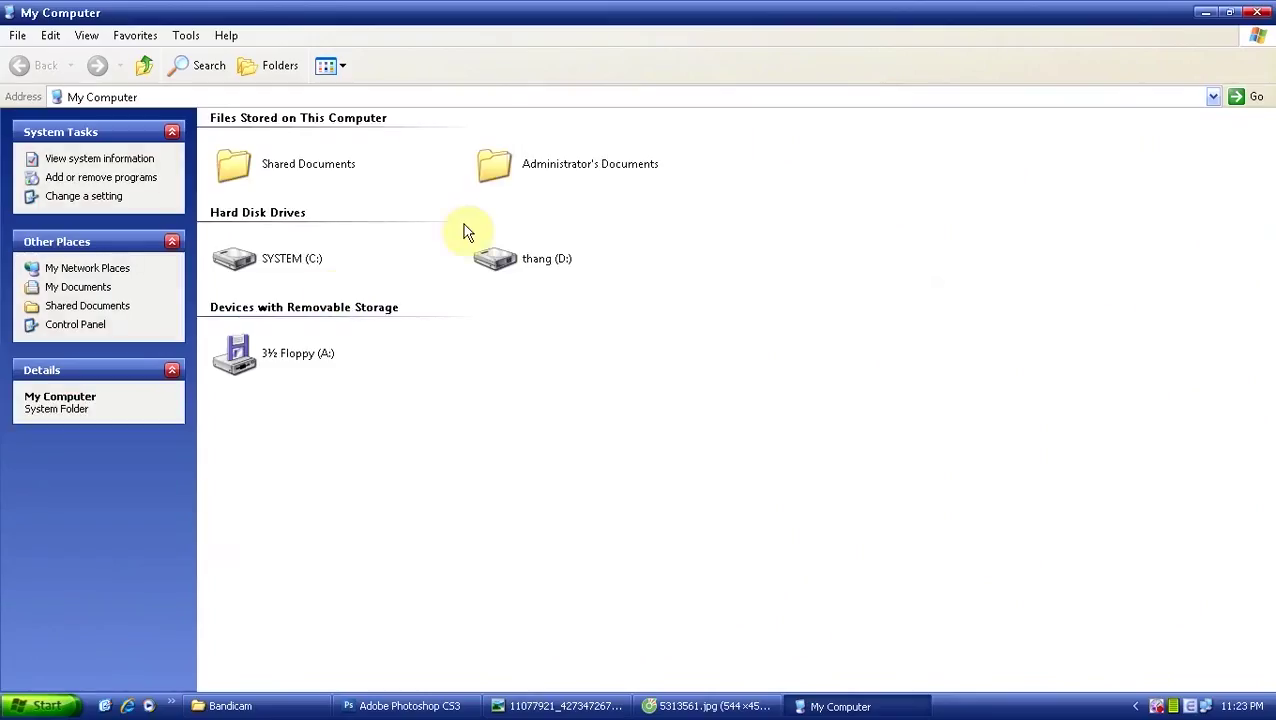
{"action": "double_click", "coordinate": [527, 260]}
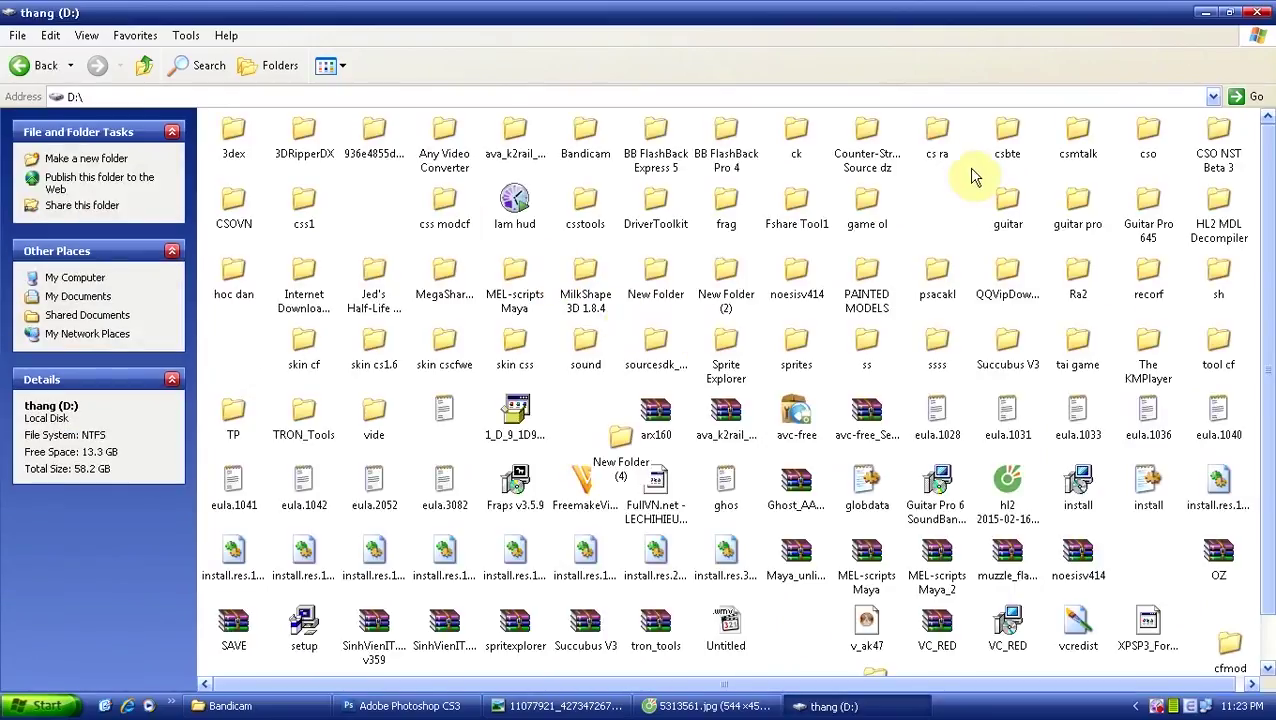
{"action": "double_click", "coordinate": [796, 135]}
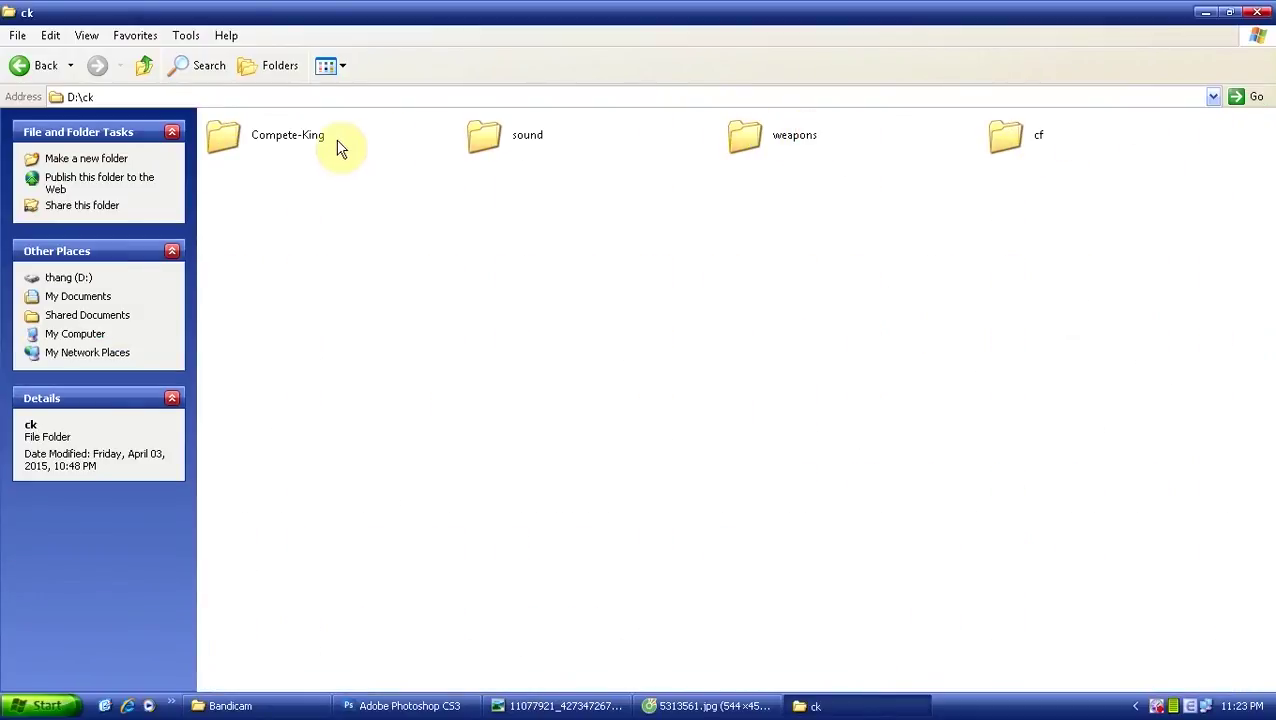
{"action": "double_click", "coordinate": [305, 142]}
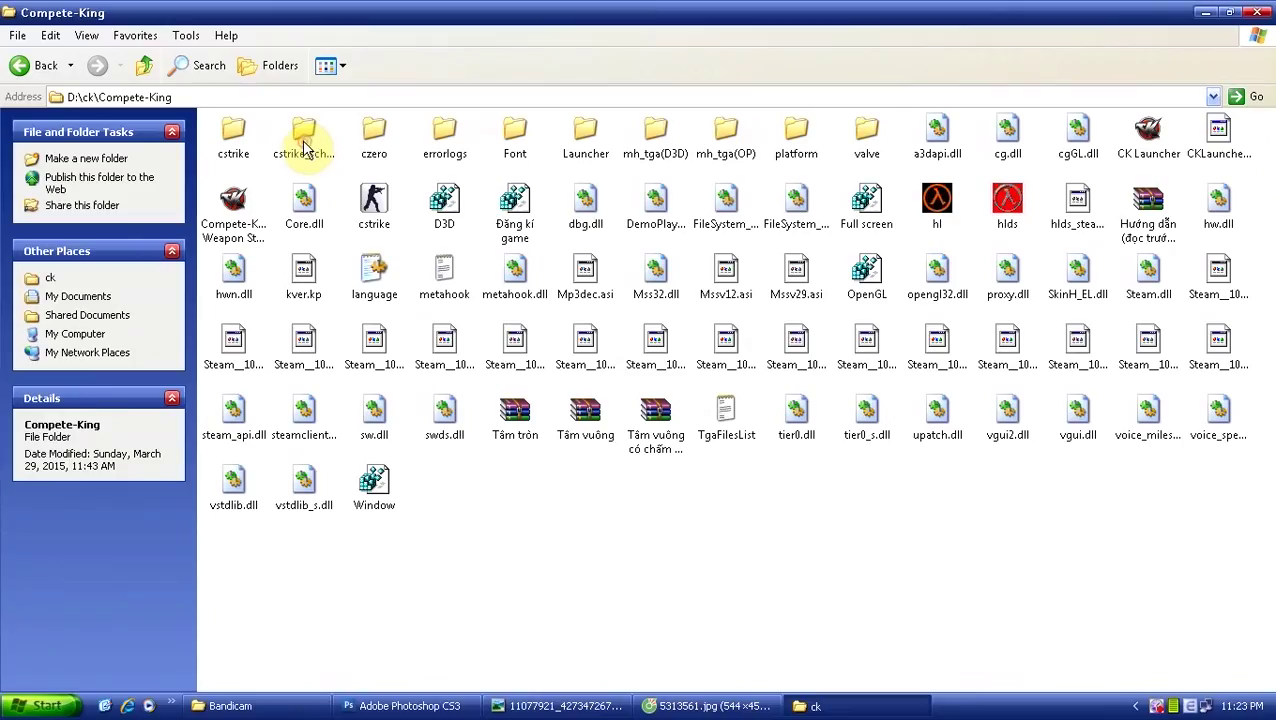
{"action": "double_click", "coordinate": [234, 140]}
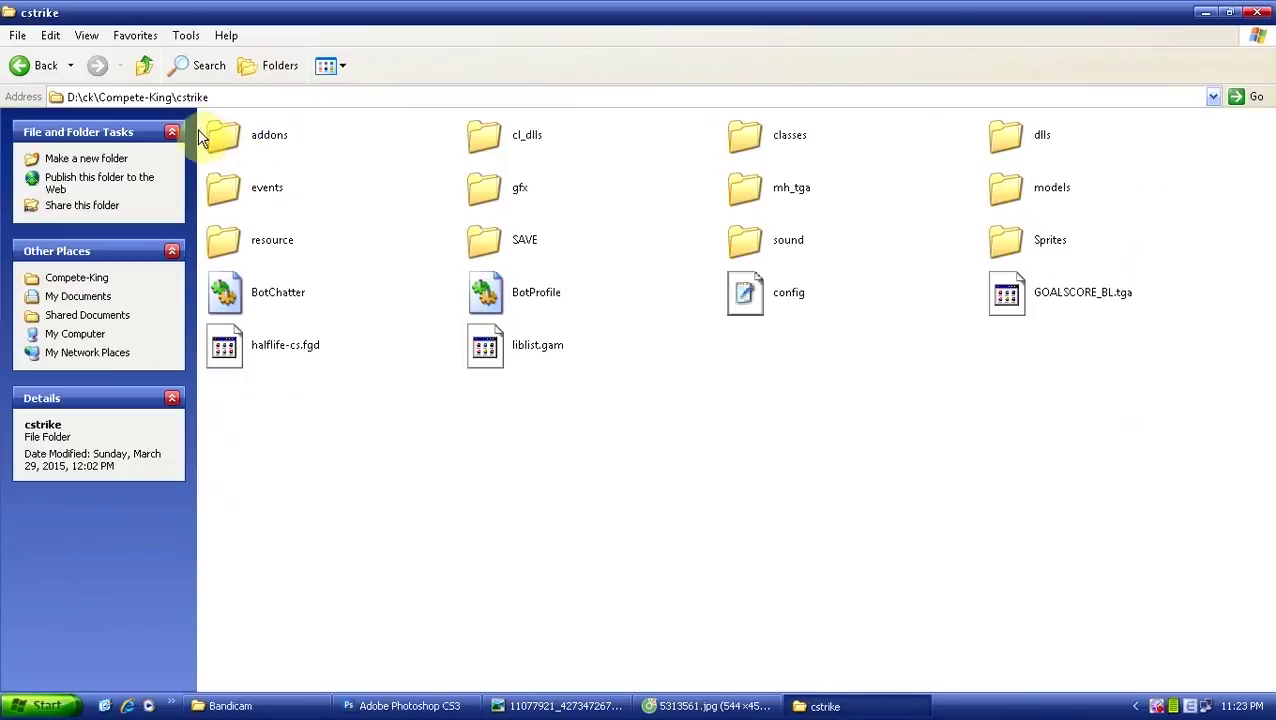
{"action": "double_click", "coordinate": [1049, 250]}
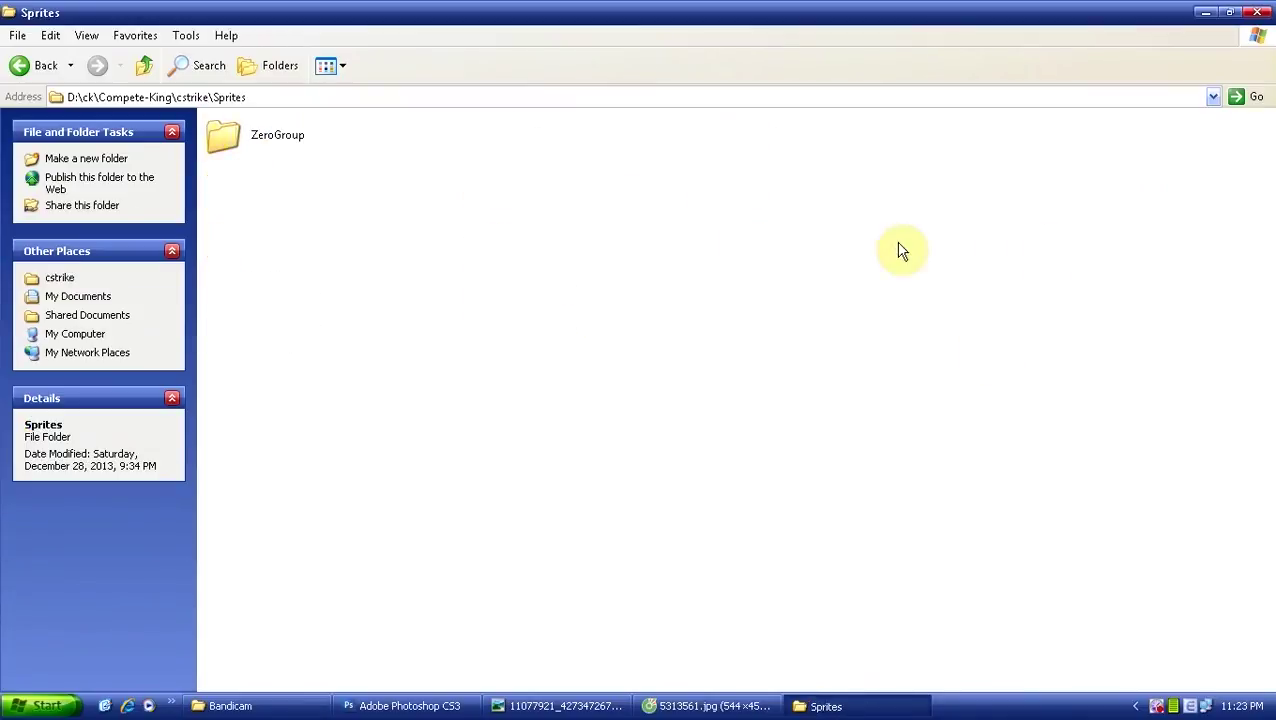
{"action": "double_click", "coordinate": [277, 145]}
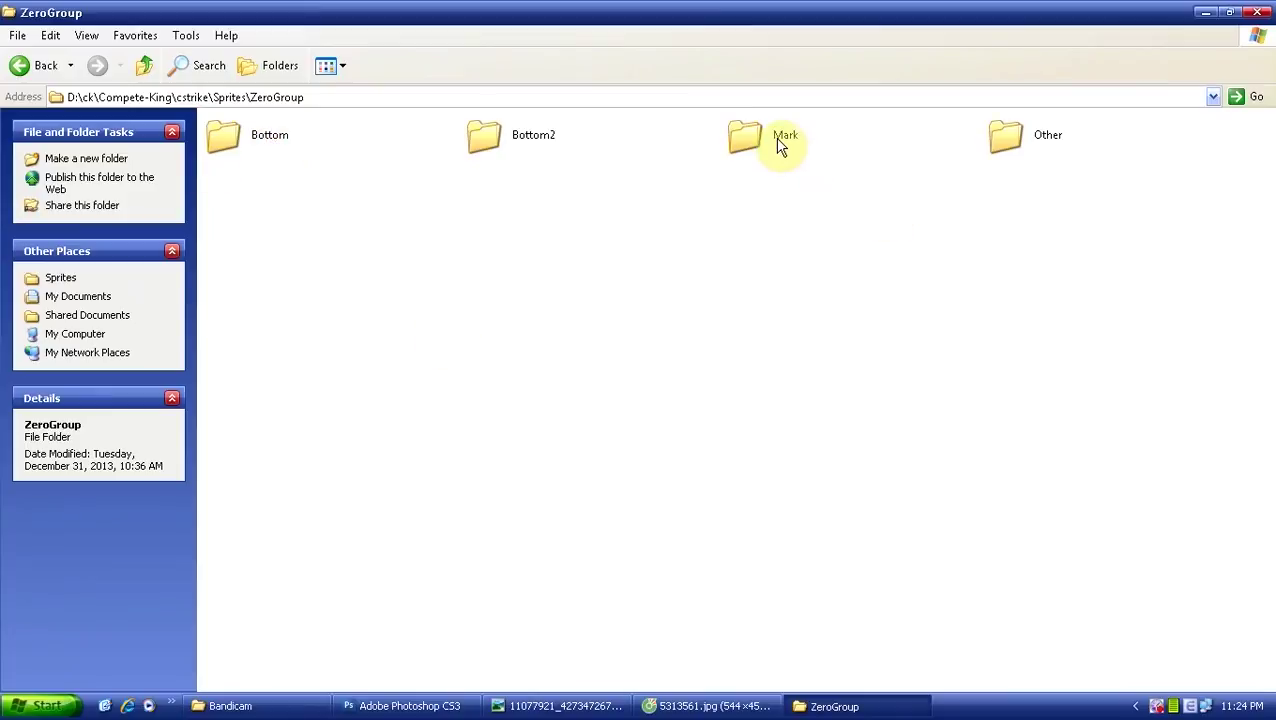
{"action": "double_click", "coordinate": [781, 146]}
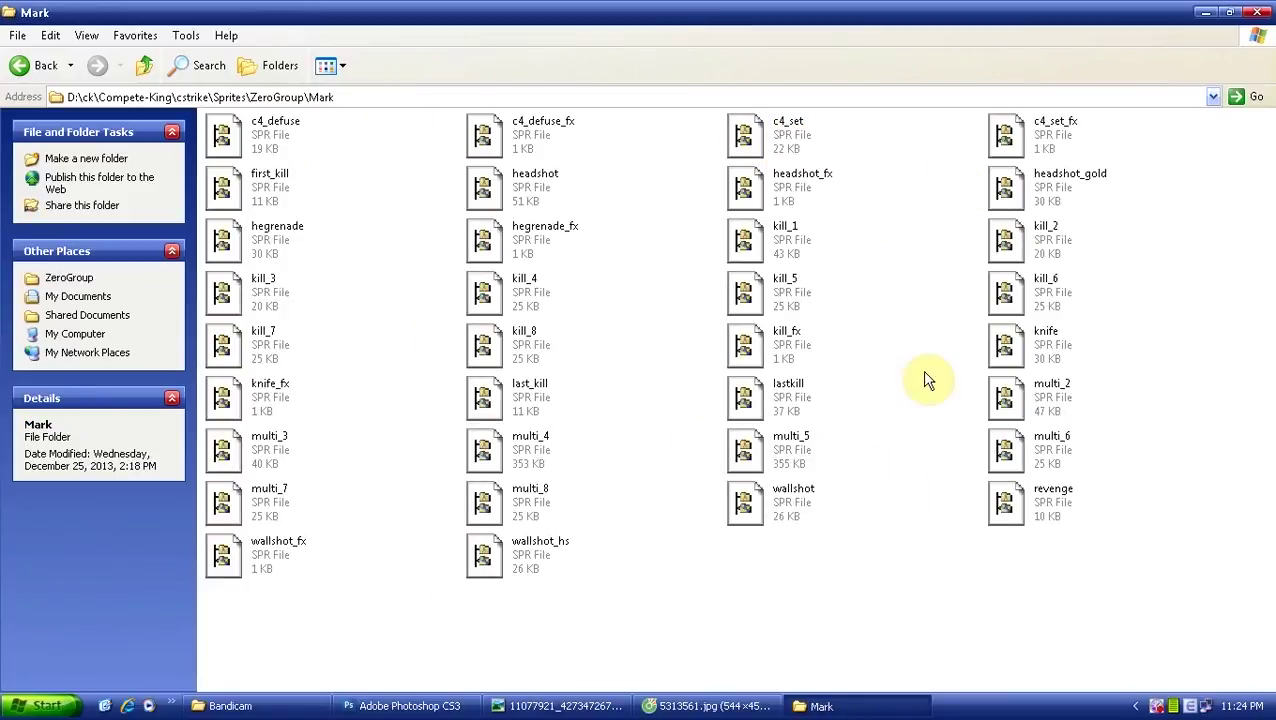
Preview the killmark sprites kill_6, kill_5, multi_8, multi_7, lastkill and multi_2 in Sprite Explorer, closing each one after viewing
{"action": "double_click", "coordinate": [1043, 302]}
{"action": "left_click", "coordinate": [872, 175]}
{"action": "left_click", "coordinate": [765, 318]}
{"action": "double_click", "coordinate": [765, 318]}
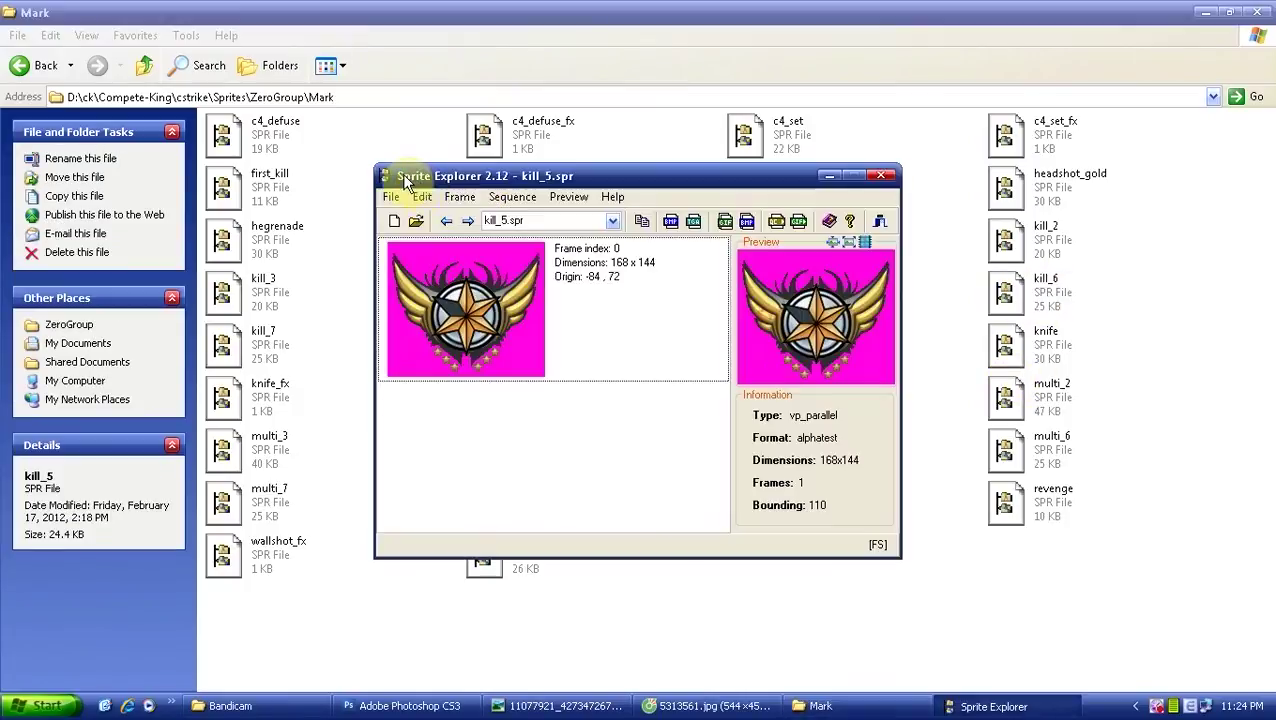
{"action": "left_click", "coordinate": [893, 177]}
{"action": "double_click", "coordinate": [507, 507]}
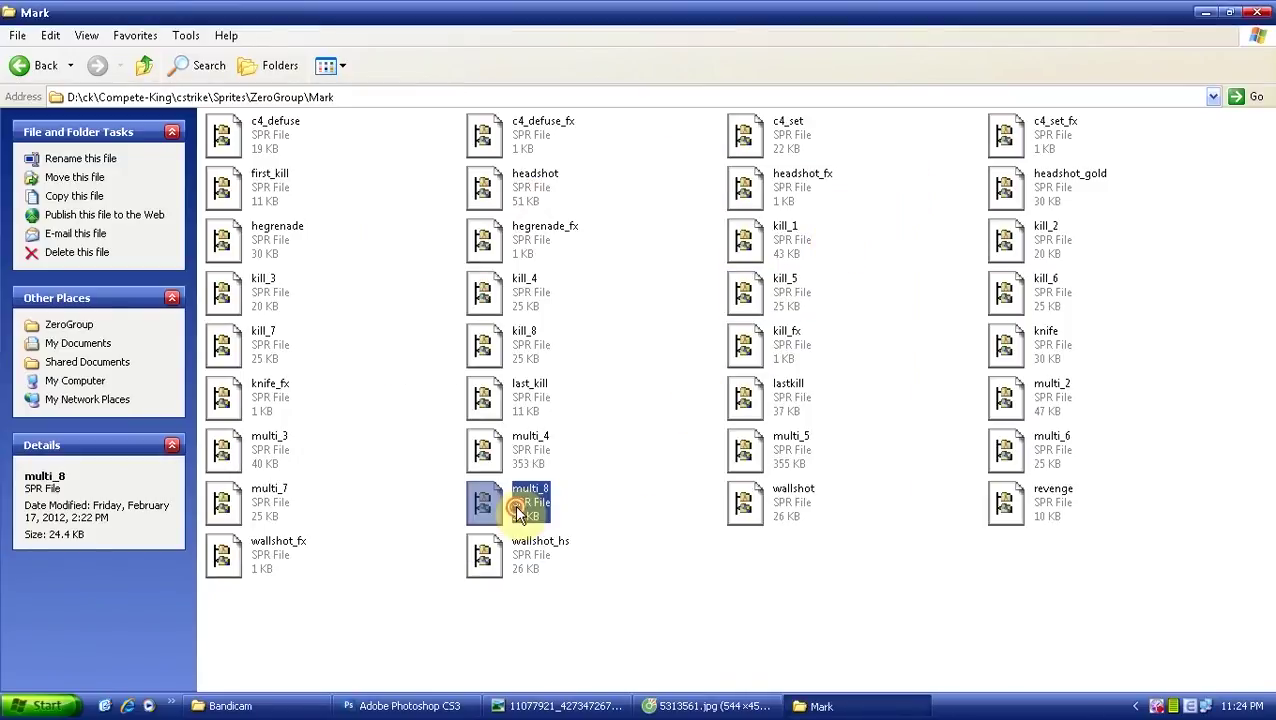
{"action": "left_click", "coordinate": [885, 177]}
{"action": "double_click", "coordinate": [240, 500]}
{"action": "left_click", "coordinate": [880, 180]}
{"action": "double_click", "coordinate": [830, 415]}
{"action": "left_click", "coordinate": [893, 177]}
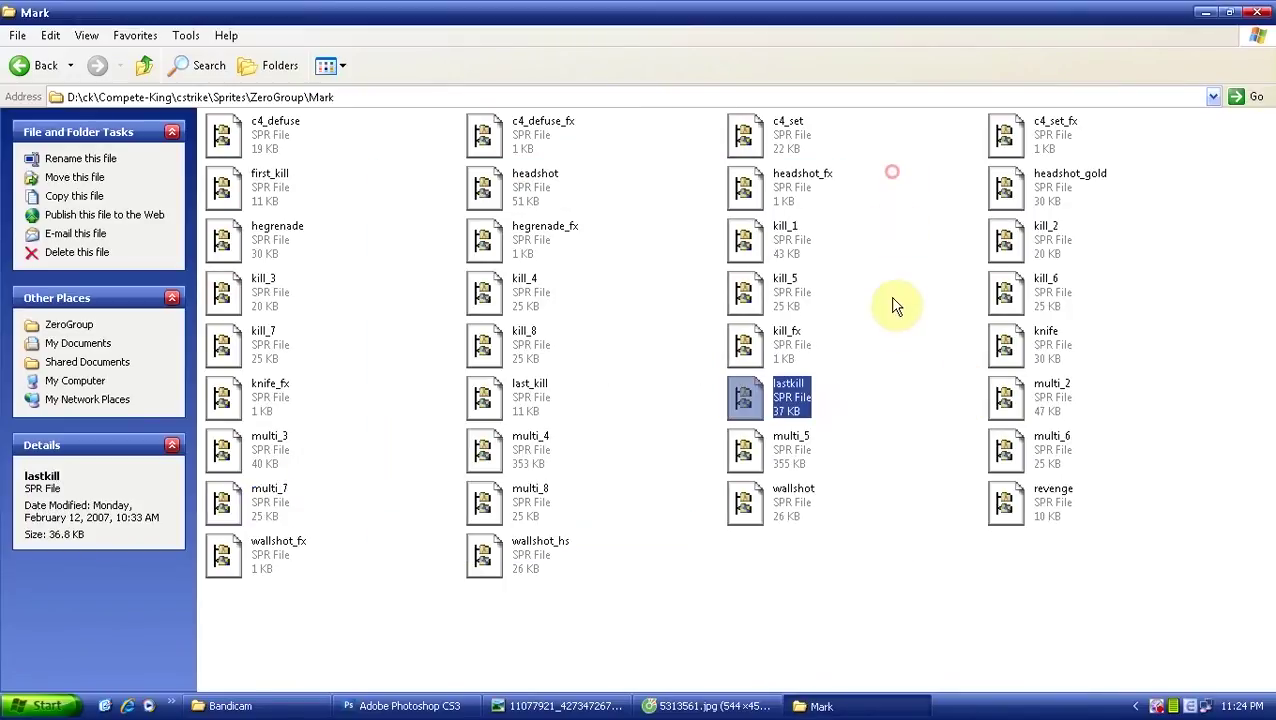
{"action": "left_click", "coordinate": [1030, 400]}
{"action": "double_click", "coordinate": [1030, 400]}
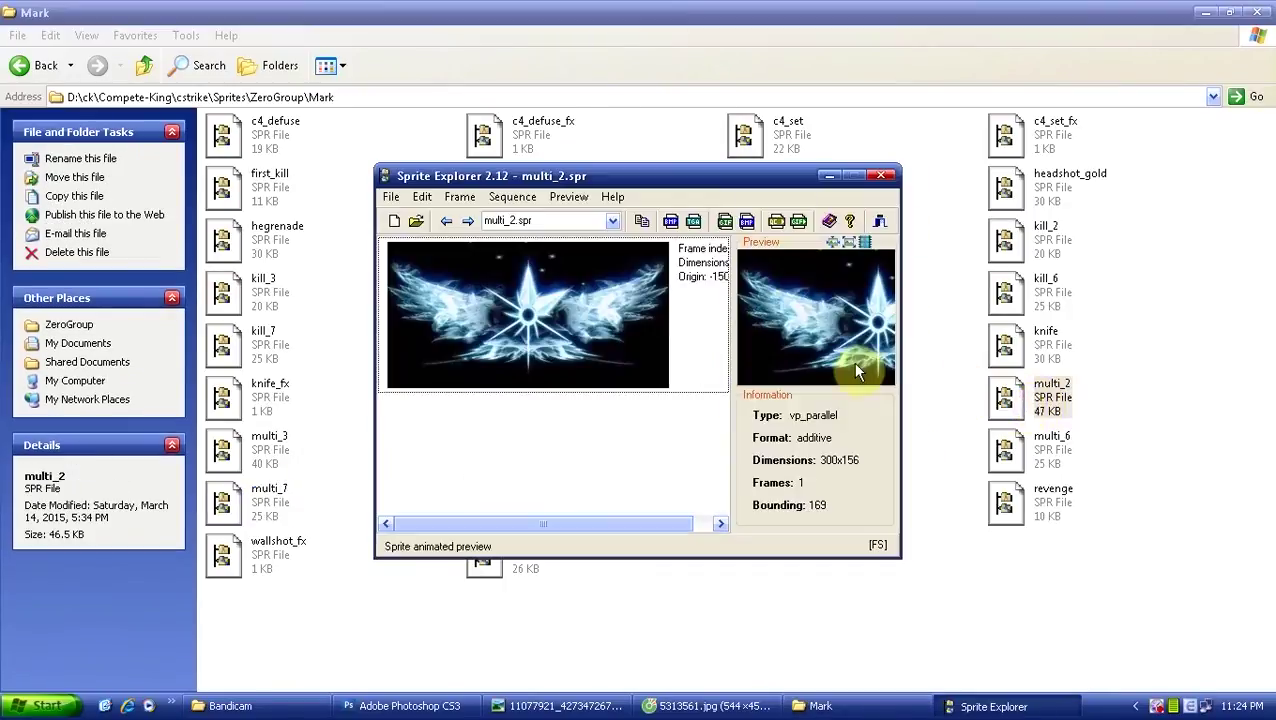
{"action": "left_click", "coordinate": [887, 175]}
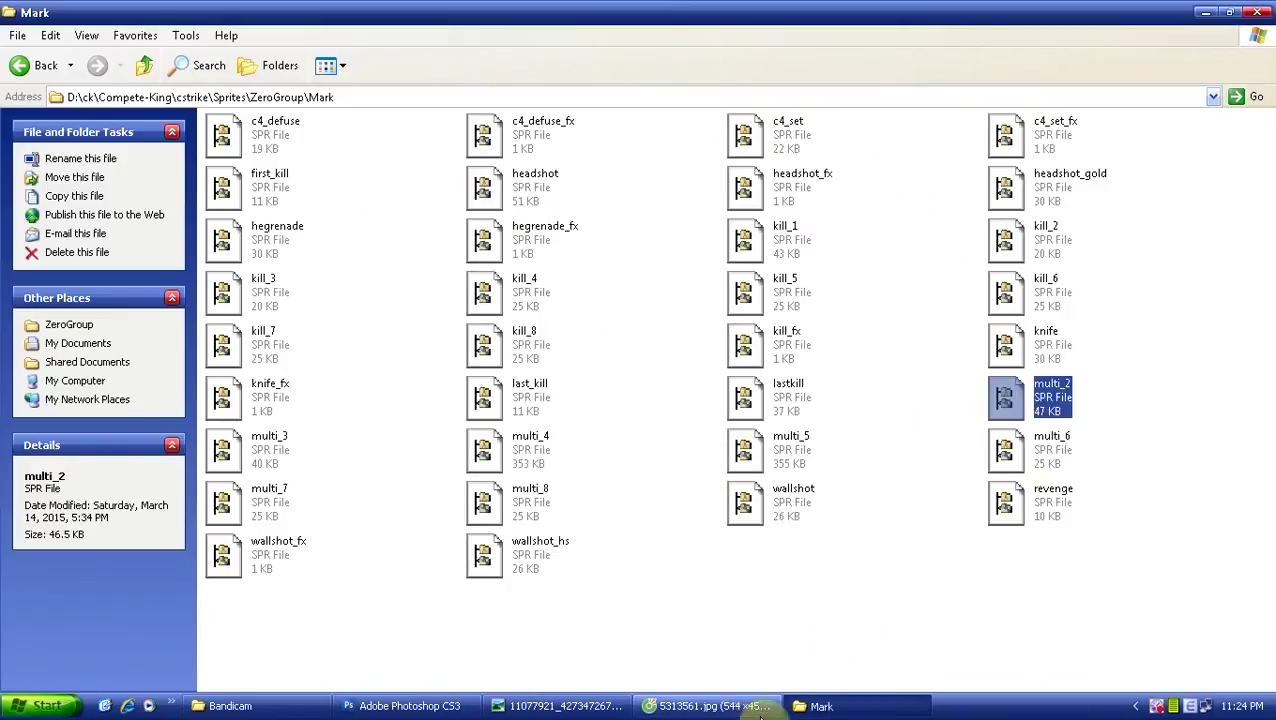
Switch to Photoshop and close the Fox_2.png, GHOST_100.tga and HP_FLINE_HEROWOMAN.DTX documents
{"action": "left_click", "coordinate": [400, 706]}
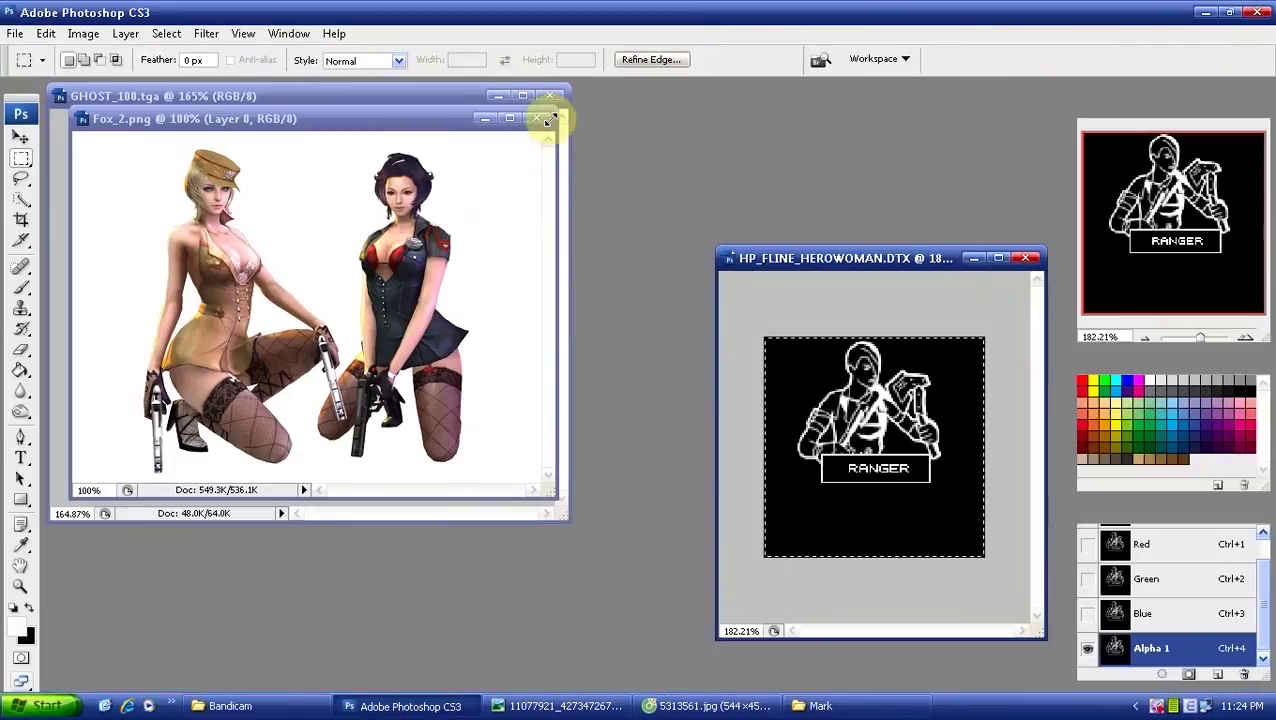
{"action": "left_click", "coordinate": [536, 118]}
{"action": "left_click", "coordinate": [549, 95]}
{"action": "left_click", "coordinate": [1031, 259]}
Open 5313561.jpg and 47007862.jpg together from the Desktop and place their windows side by side
{"action": "left_click", "coordinate": [15, 33]}
{"action": "left_click", "coordinate": [30, 55]}
{"action": "left_click", "coordinate": [590, 255]}
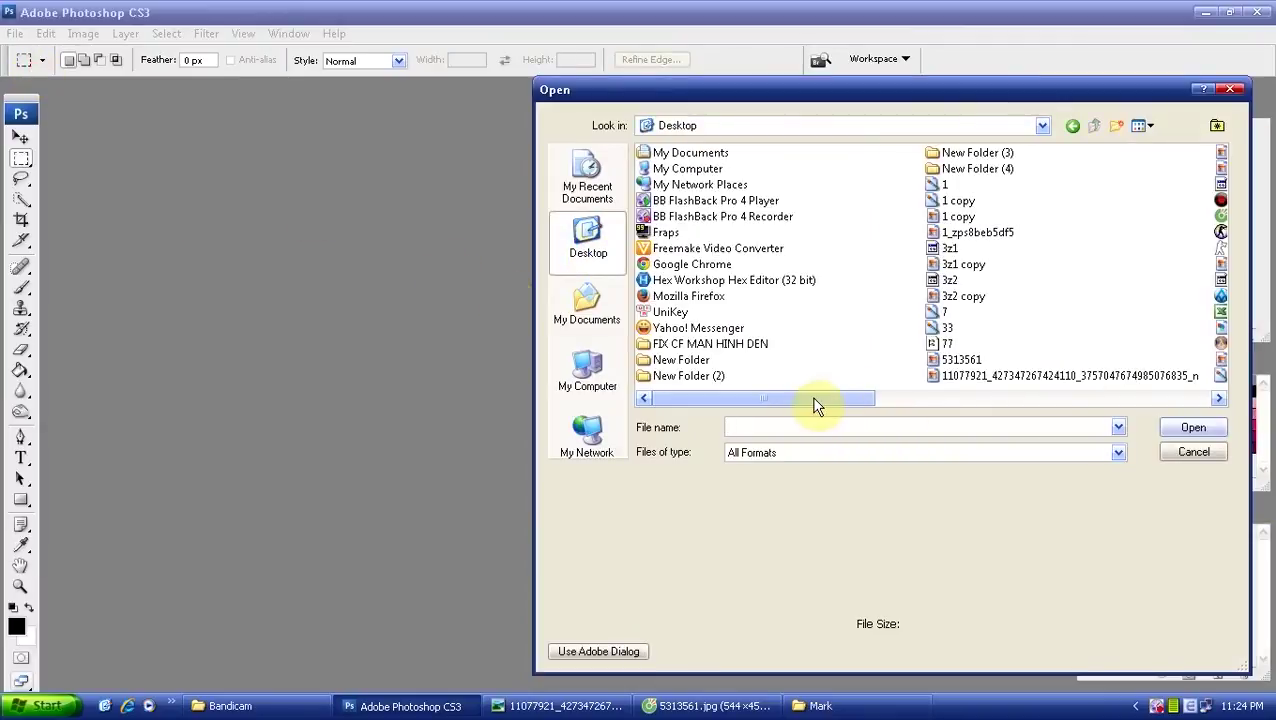
{"action": "left_click", "coordinate": [1143, 125]}
{"action": "left_click", "coordinate": [1162, 143]}
{"action": "left_click_drag", "start_coordinate": [1225, 177], "coordinate": [1225, 262]}
{"action": "left_click", "coordinate": [777, 252]}
{"action": "left_click", "coordinate": [1049, 262], "text": "ctrl"}
{"action": "left_click", "coordinate": [1193, 427]}
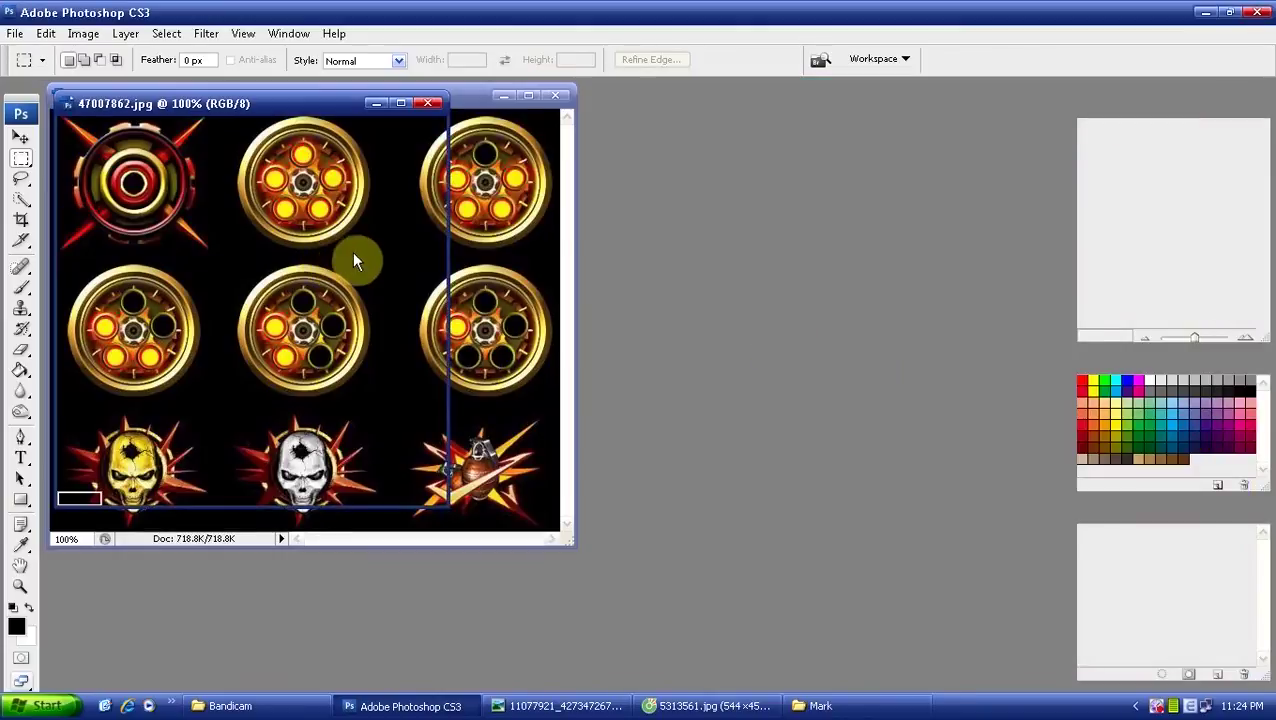
{"action": "left_click_drag", "start_coordinate": [330, 120], "coordinate": [880, 270]}
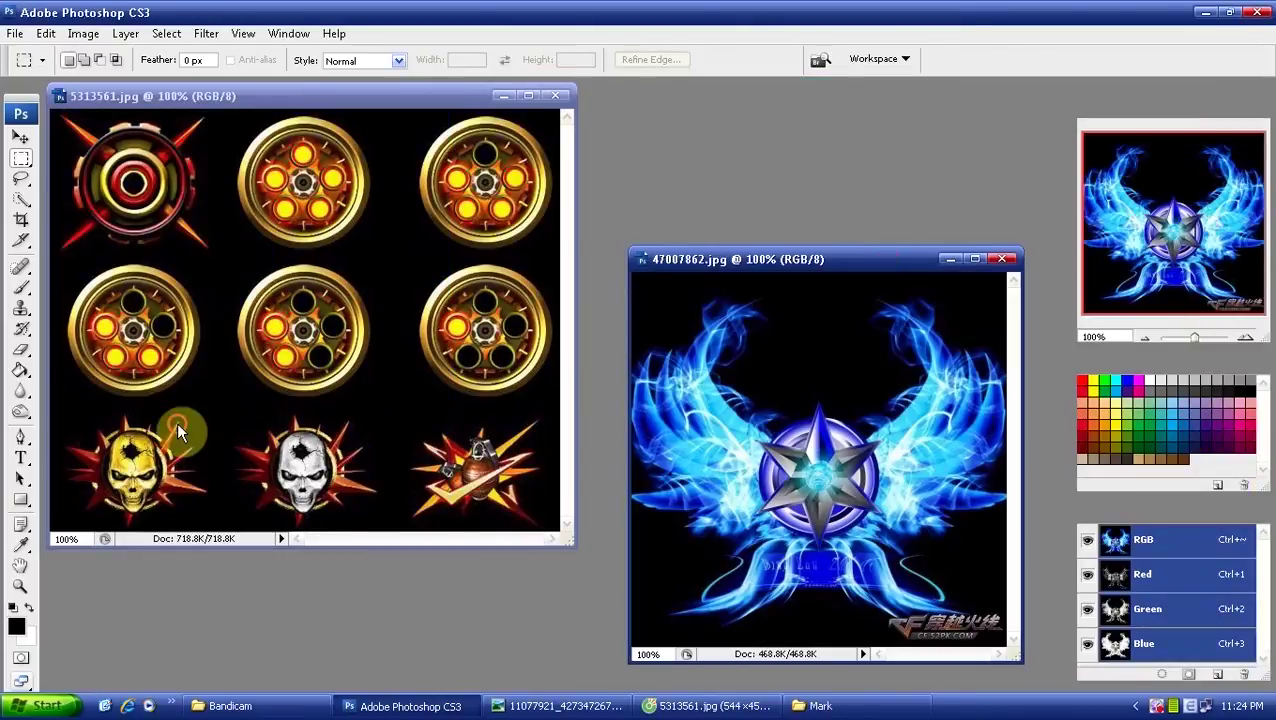
Crop the 5313561.jpg killmark sheet to the golden skull, enlarge its window and check the image size
{"action": "left_click", "coordinate": [180, 425]}
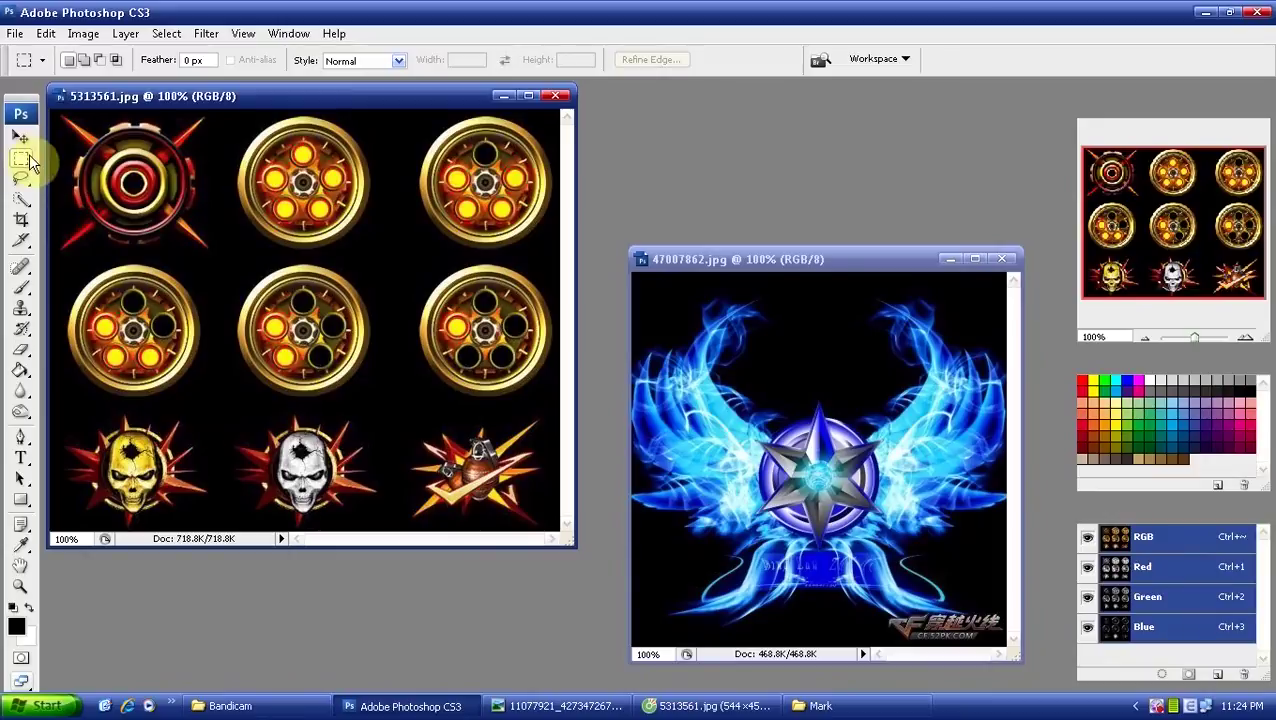
{"action": "left_click_drag", "start_coordinate": [218, 401], "coordinate": [23, 527]}
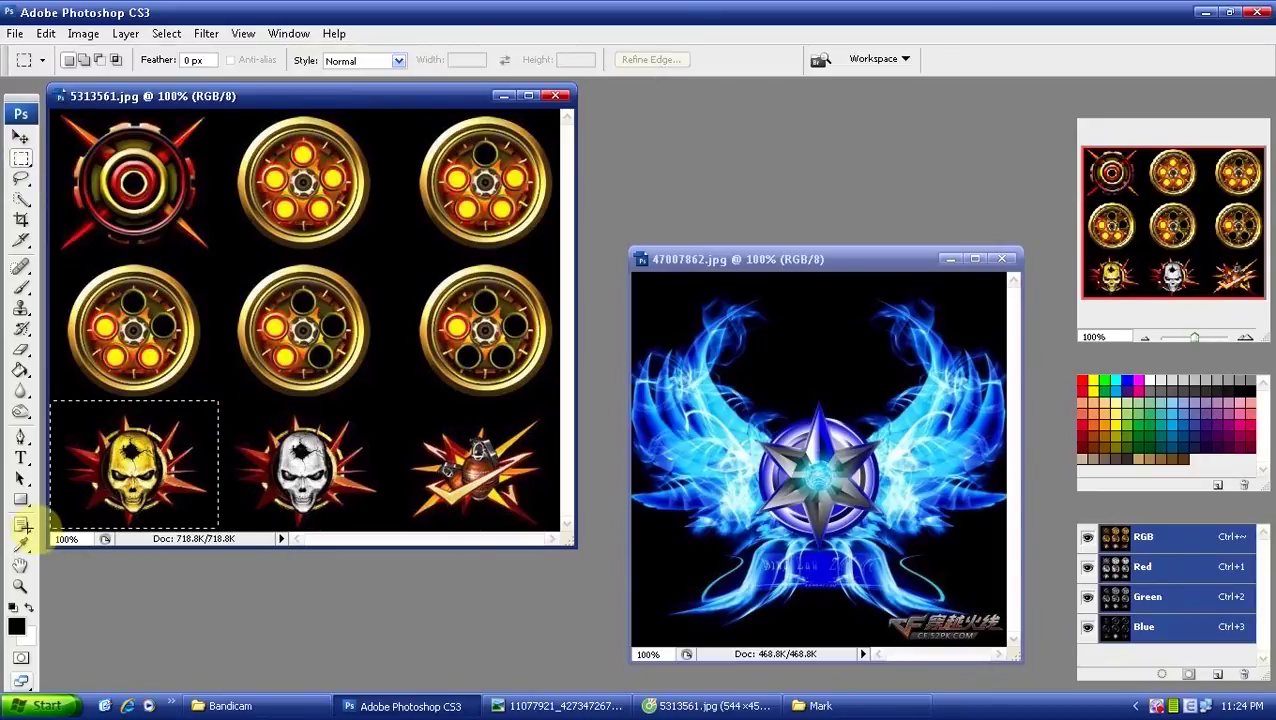
{"action": "left_click", "coordinate": [83, 34]}
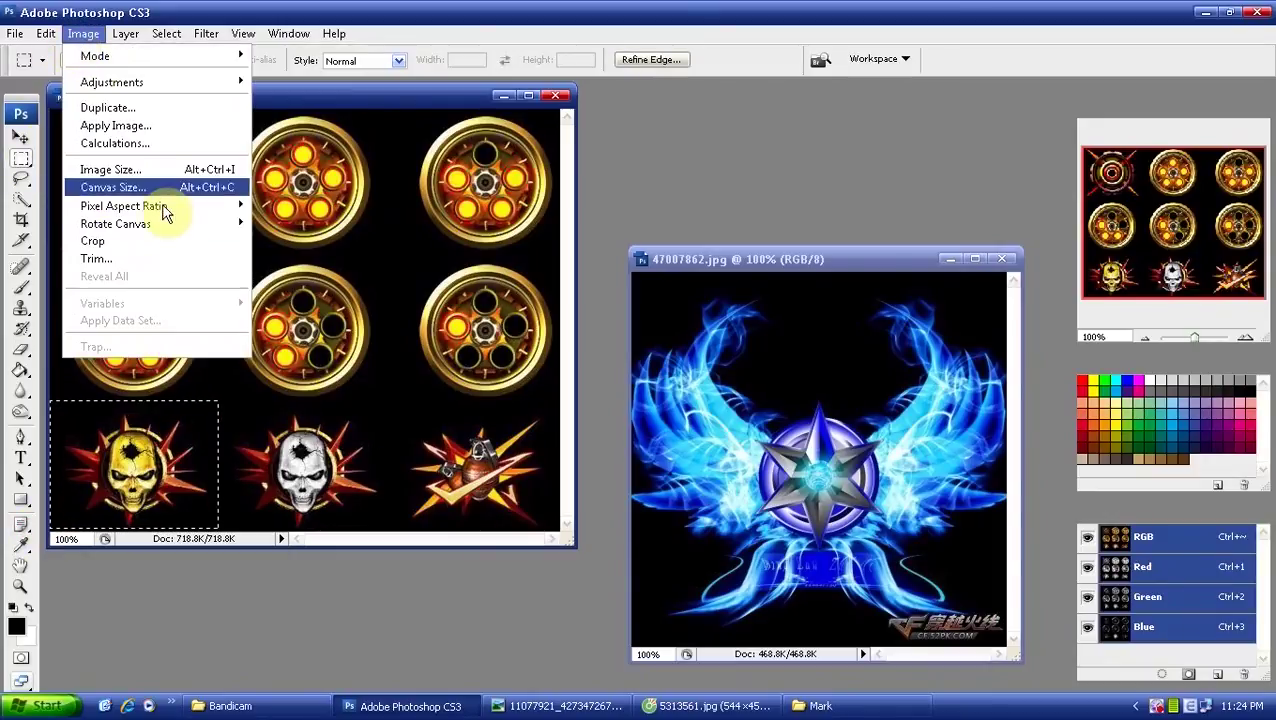
{"action": "left_click", "coordinate": [163, 243]}
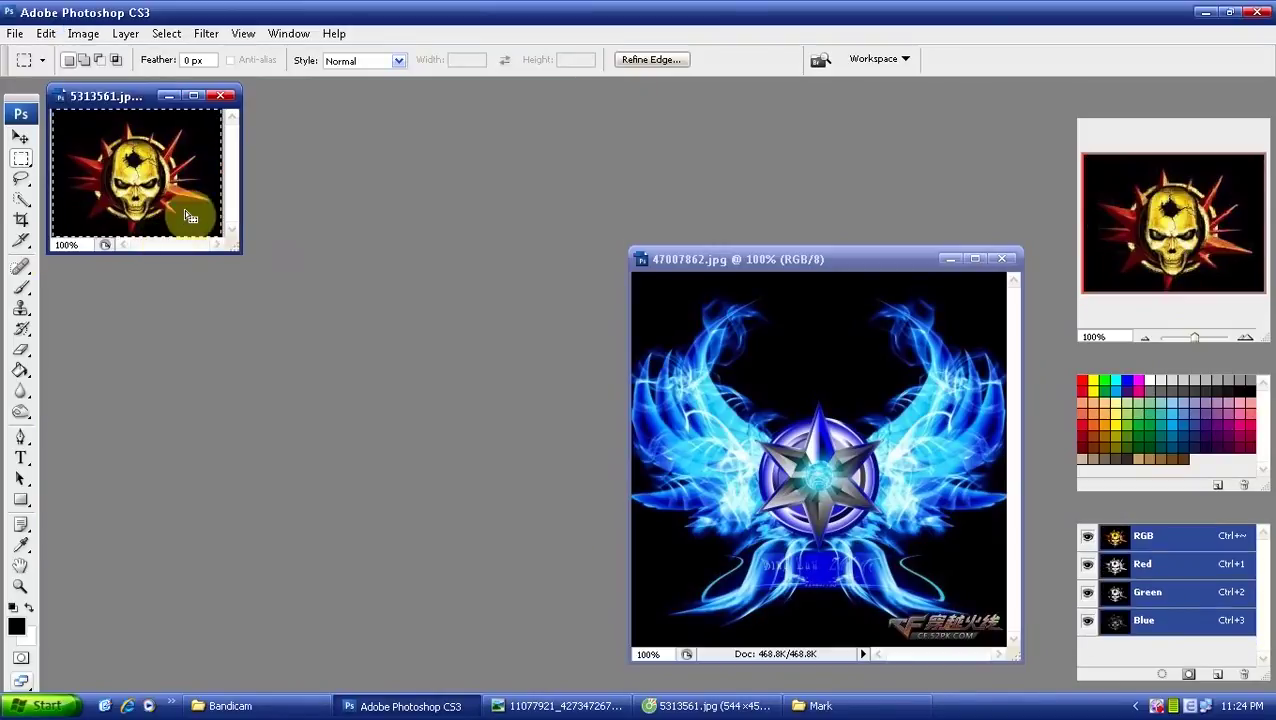
{"action": "left_click_drag", "start_coordinate": [236, 246], "coordinate": [529, 502]}
{"action": "left_click", "coordinate": [83, 34]}
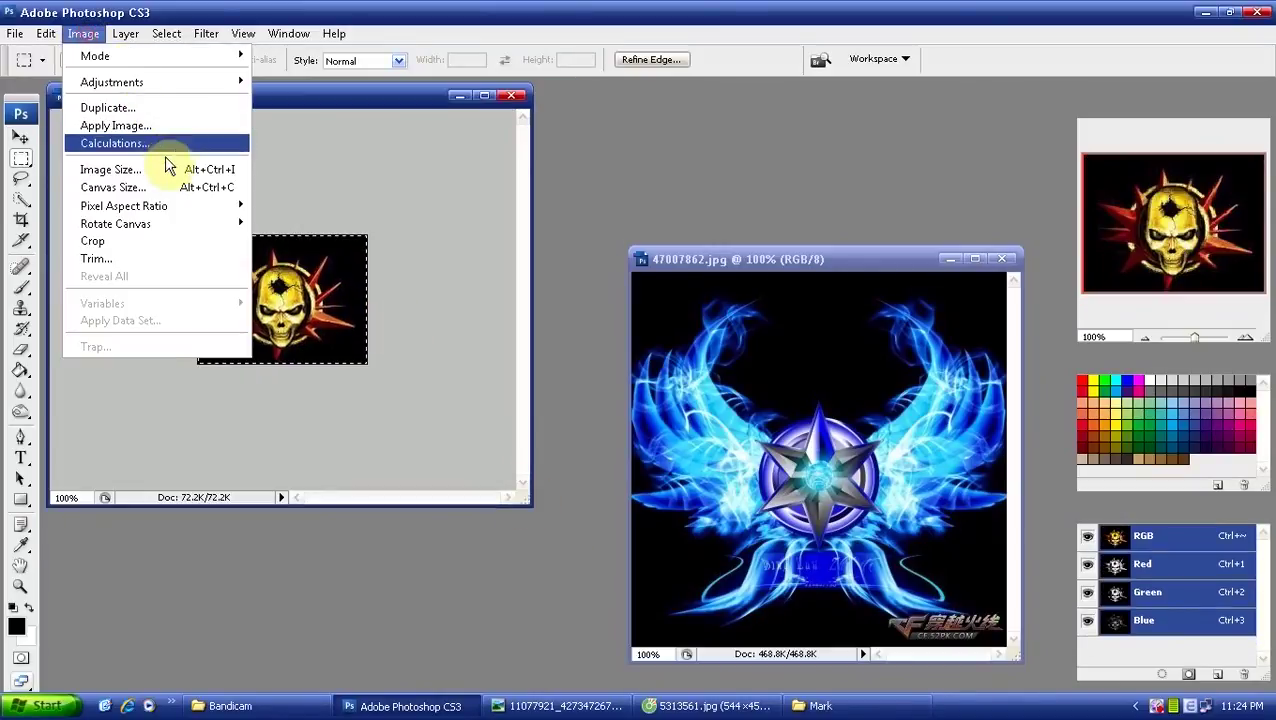
{"action": "left_click", "coordinate": [172, 176]}
{"action": "left_click", "coordinate": [797, 189]}
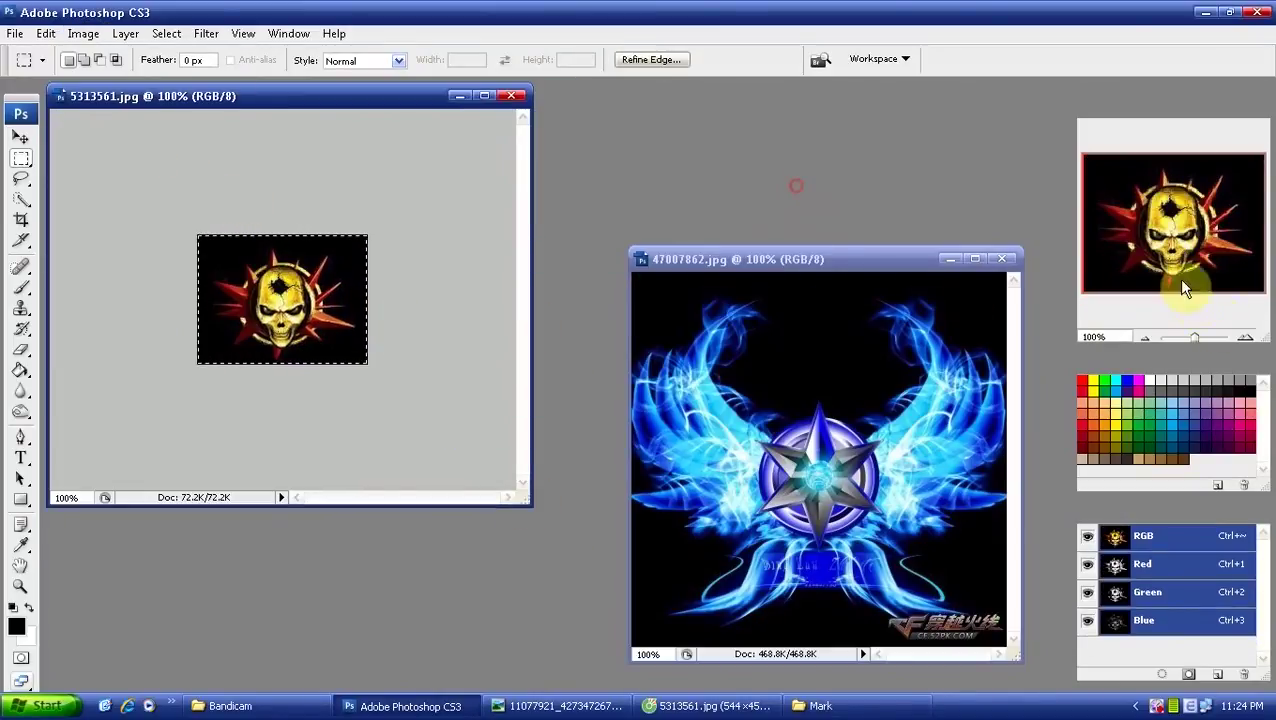
Set the foreground color to white (ffffff) and fill the black background around the golden skull with the Paint Bucket
{"action": "left_click_drag", "start_coordinate": [1192, 338], "coordinate": [1201, 337]}
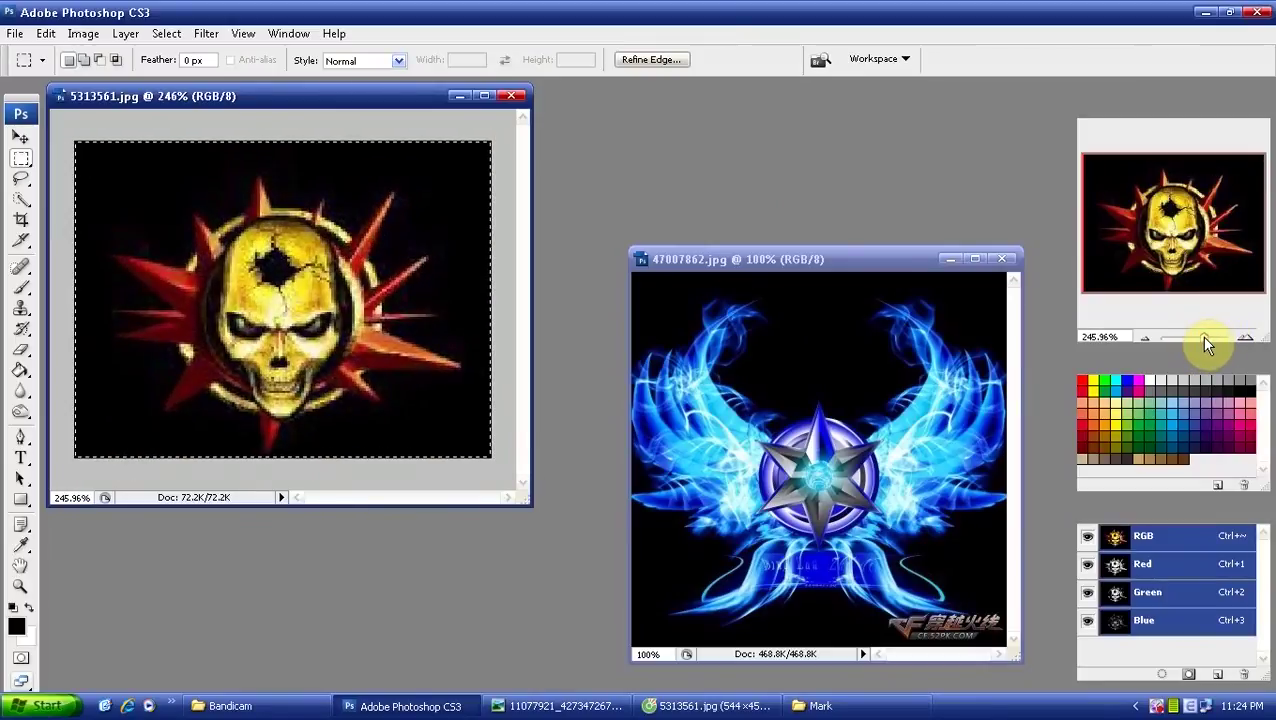
{"action": "left_click", "coordinate": [13, 625]}
{"action": "left_click_drag", "start_coordinate": [432, 220], "coordinate": [228, 47]}
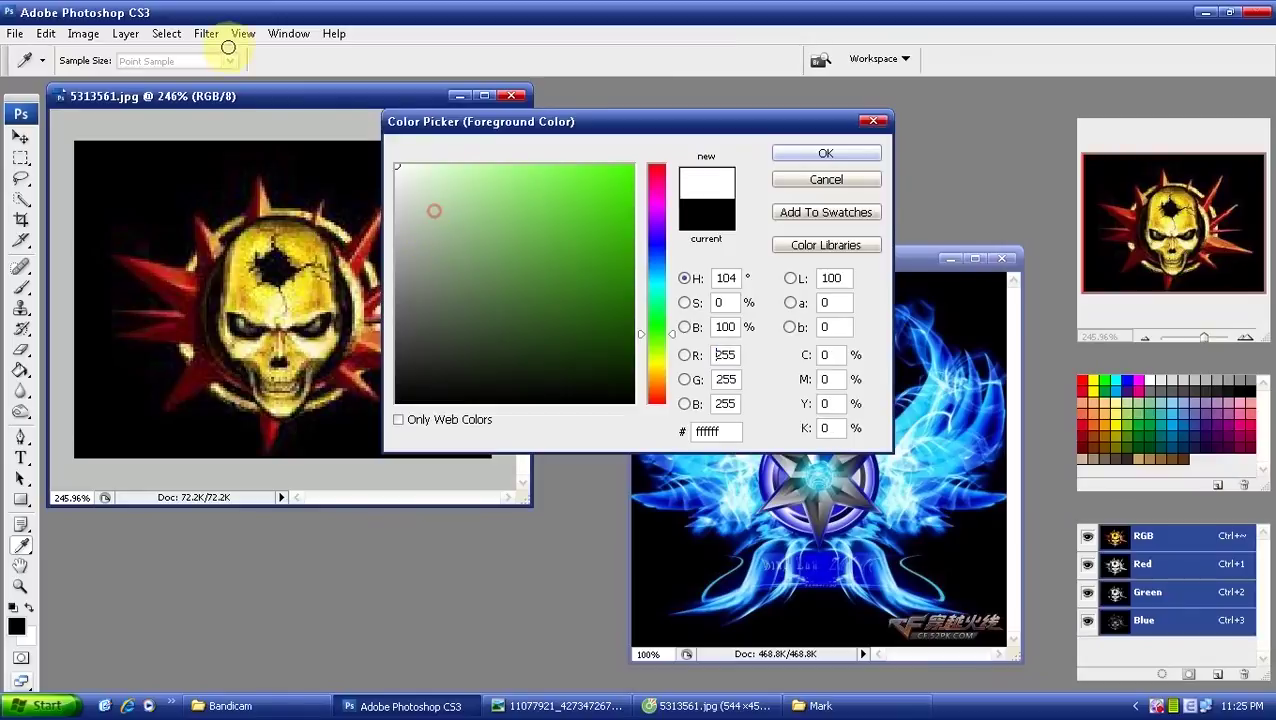
{"action": "left_click", "coordinate": [826, 155]}
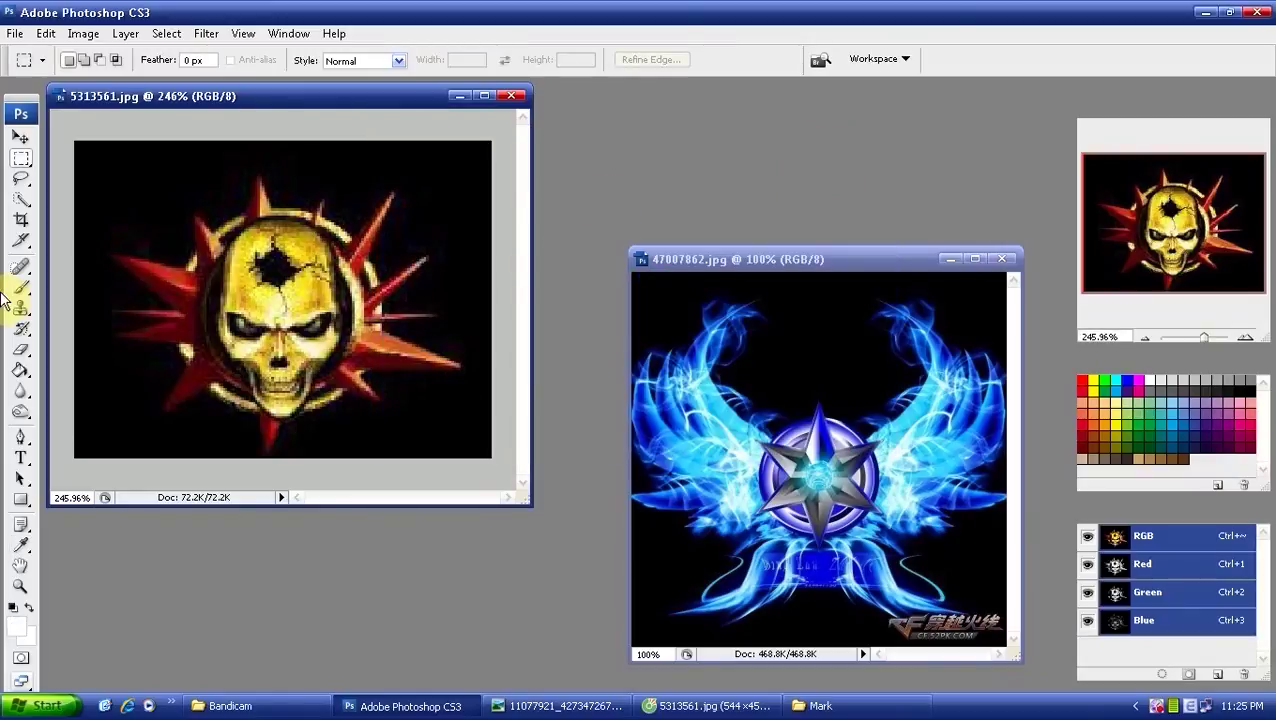
{"action": "left_click", "coordinate": [20, 370]}
{"action": "left_click", "coordinate": [123, 185]}
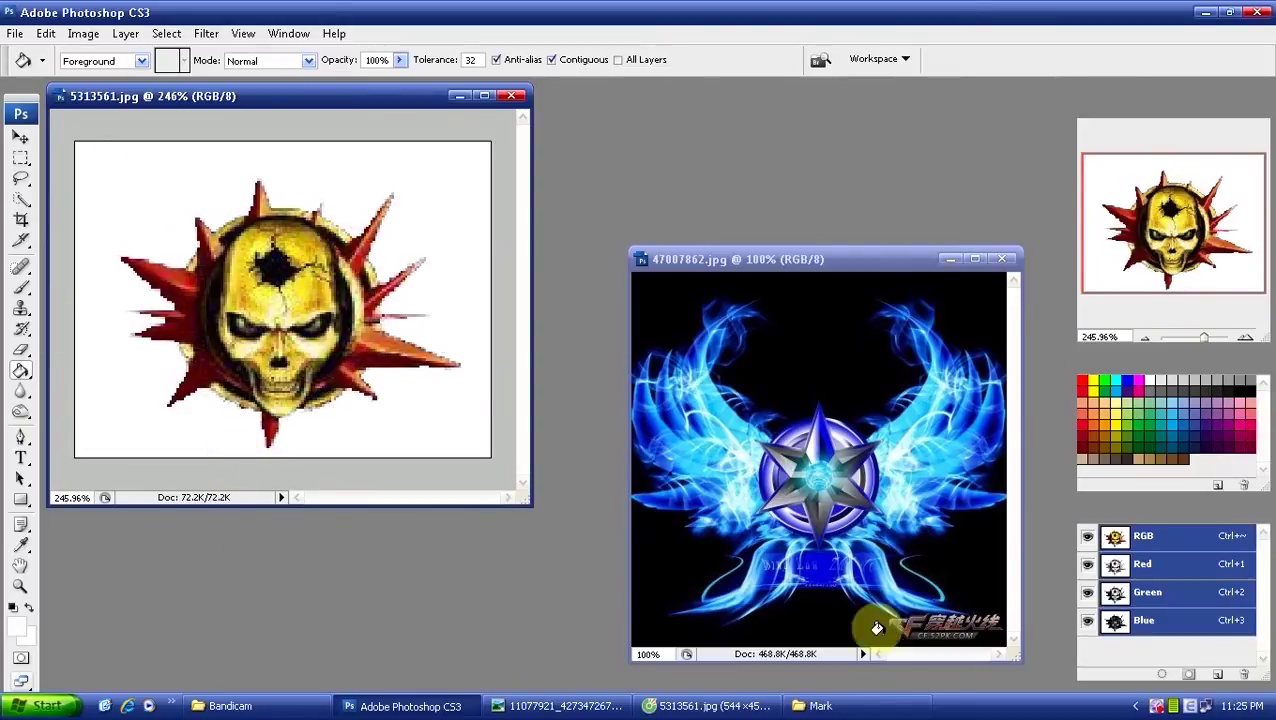
Add an alpha channel with the RGB channels visible and convert the skull image to Indexed Color with 256 colors
{"action": "left_click", "coordinate": [1220, 679]}
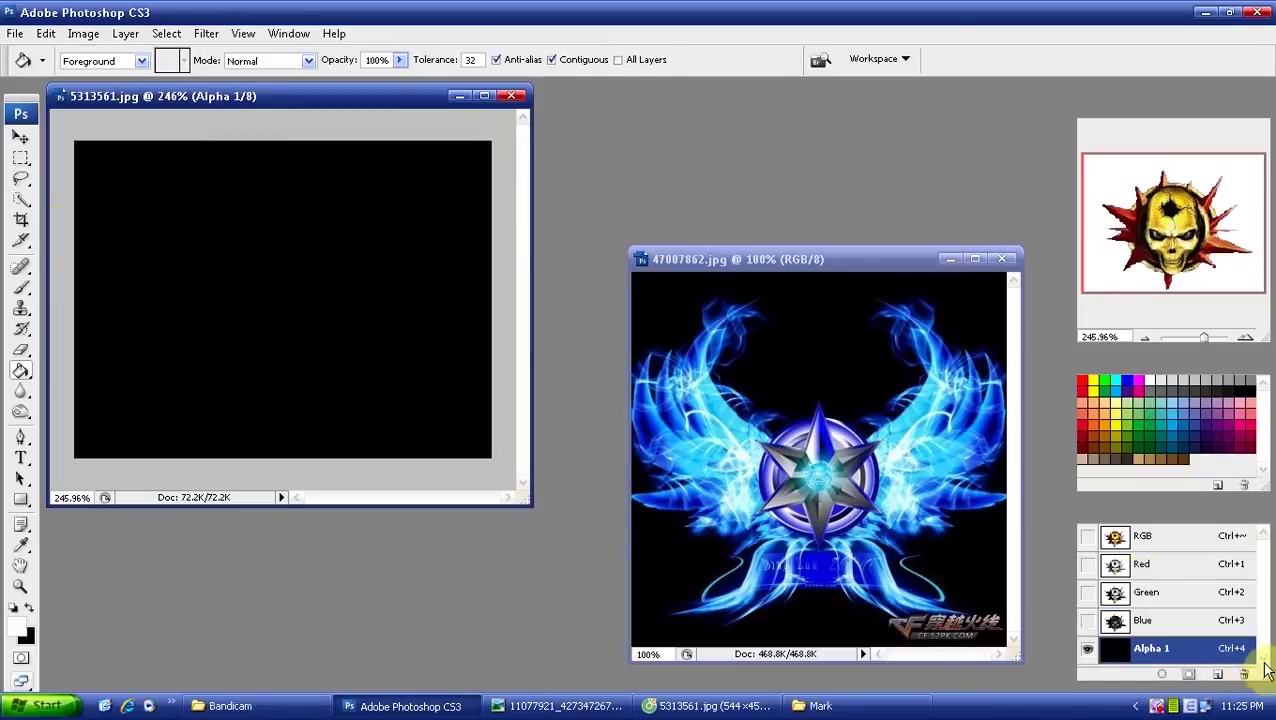
{"action": "left_click", "coordinate": [1090, 537]}
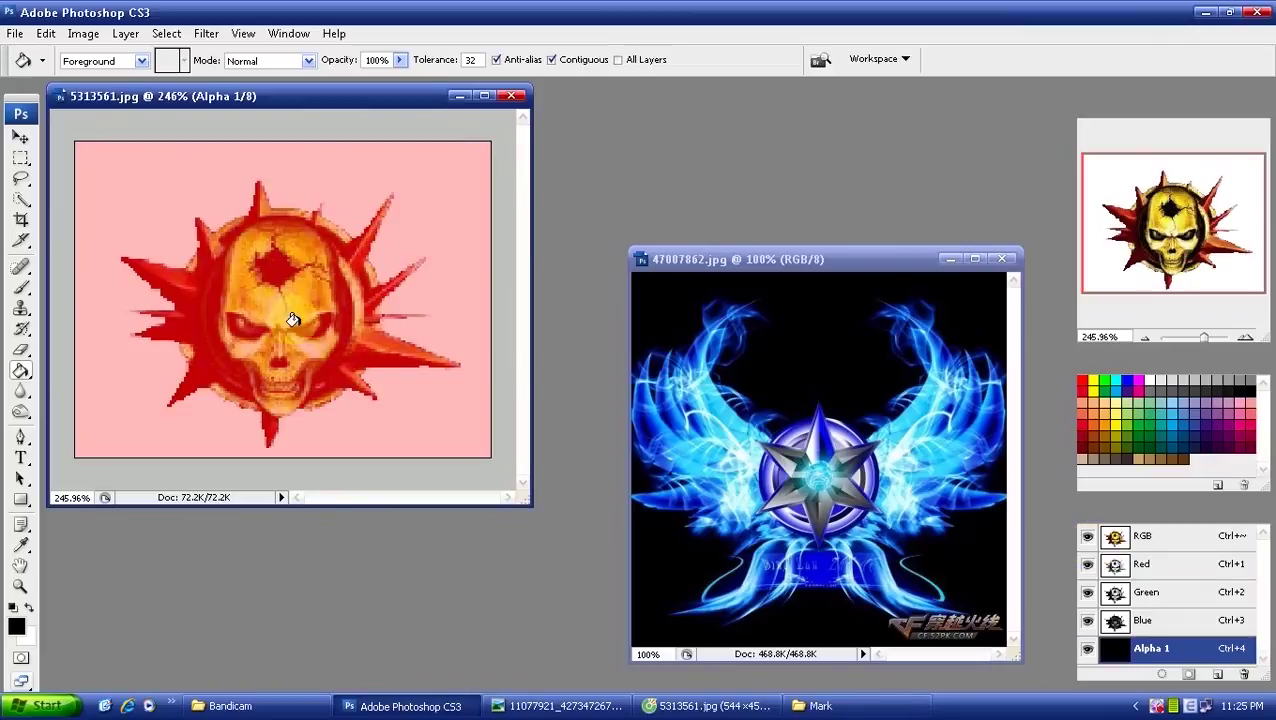
{"action": "left_click", "coordinate": [84, 34]}
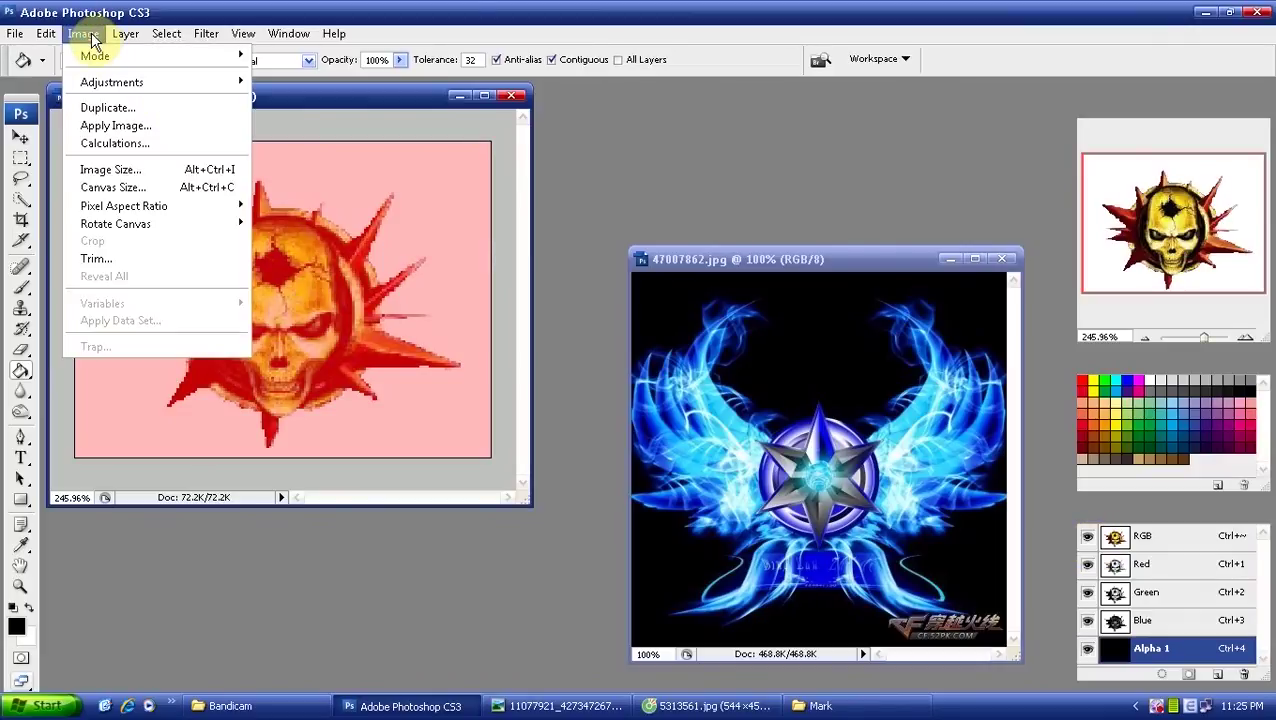
{"action": "mouse_move", "coordinate": [96, 55]}
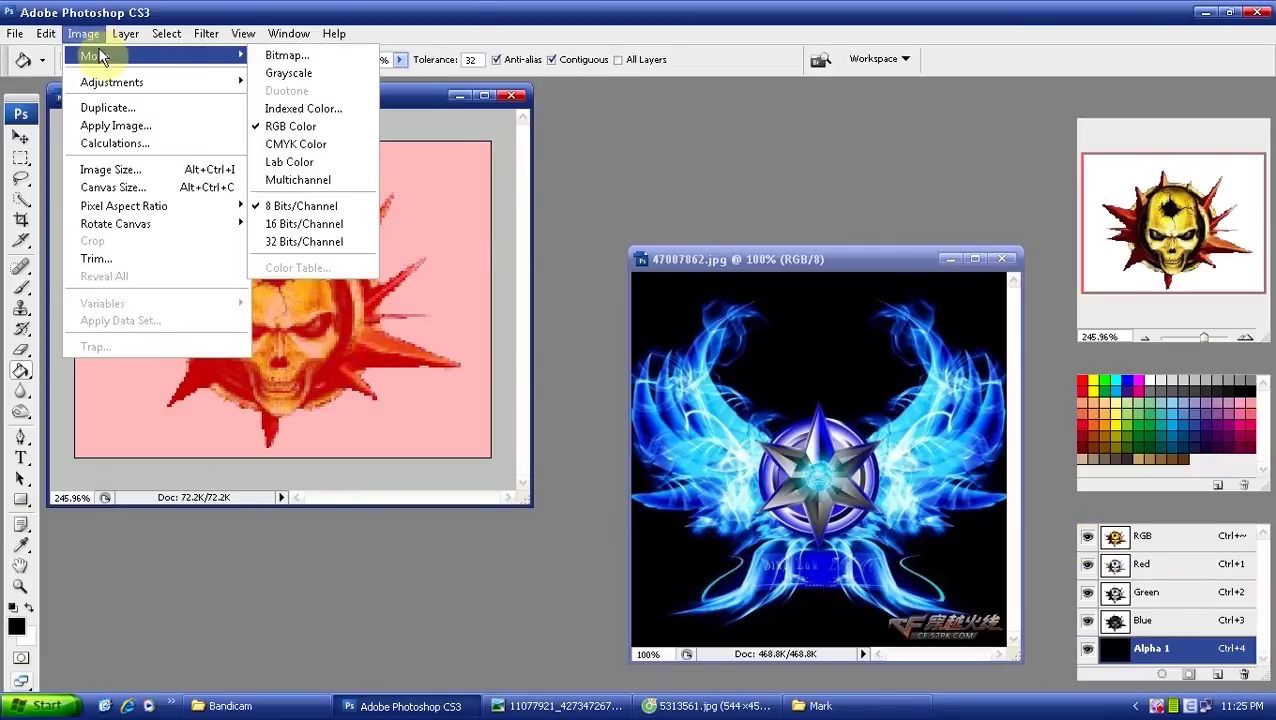
{"action": "left_click", "coordinate": [302, 108]}
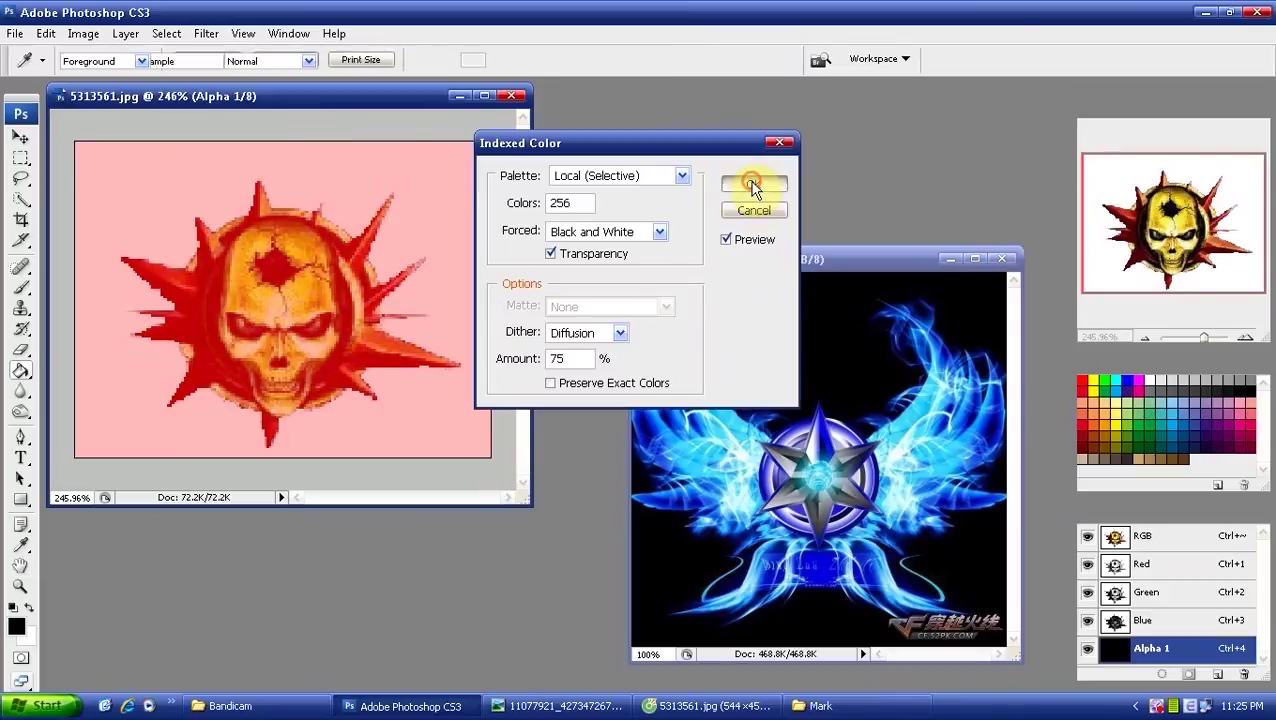
{"action": "left_click", "coordinate": [753, 186]}
Save the skull to the Desktop as an 8-bit Windows BMP named killm, and close 5313561.jpg without saving changes
{"action": "left_click", "coordinate": [15, 33]}
{"action": "left_click", "coordinate": [182, 266]}
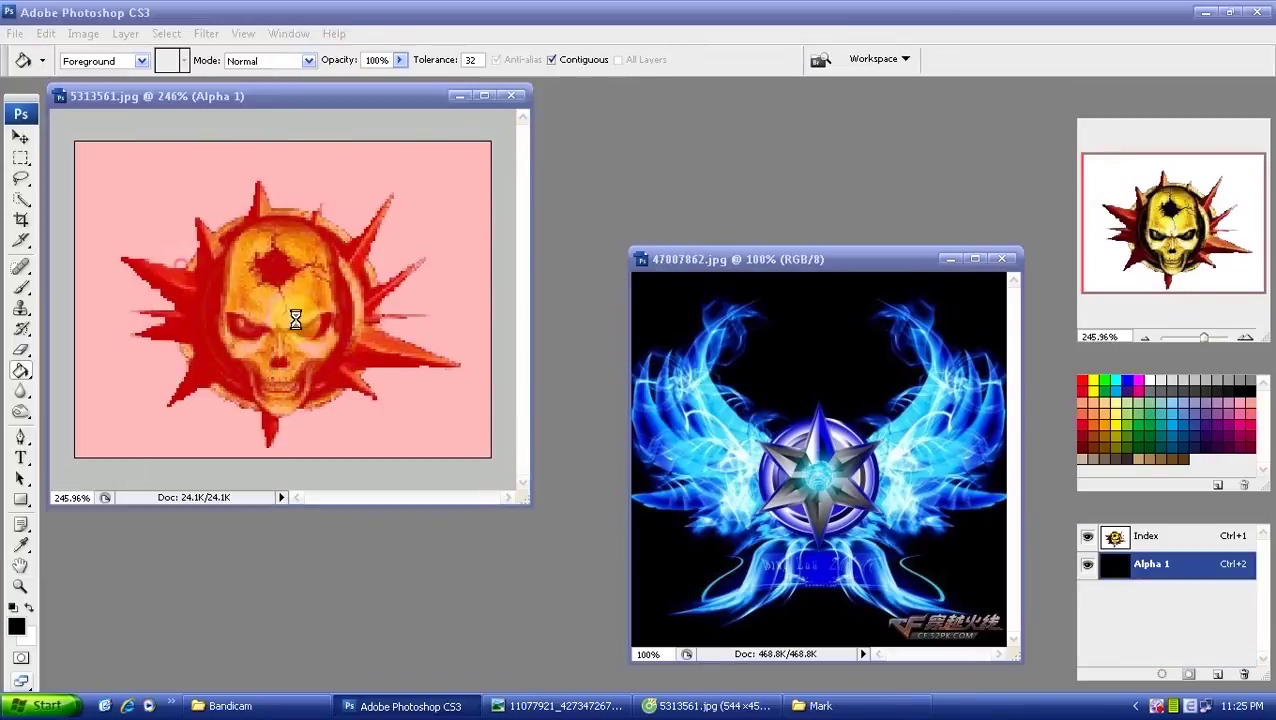
{"action": "left_click", "coordinate": [590, 407]}
{"action": "left_click", "coordinate": [650, 434]}
{"action": "left_click", "coordinate": [638, 385]}
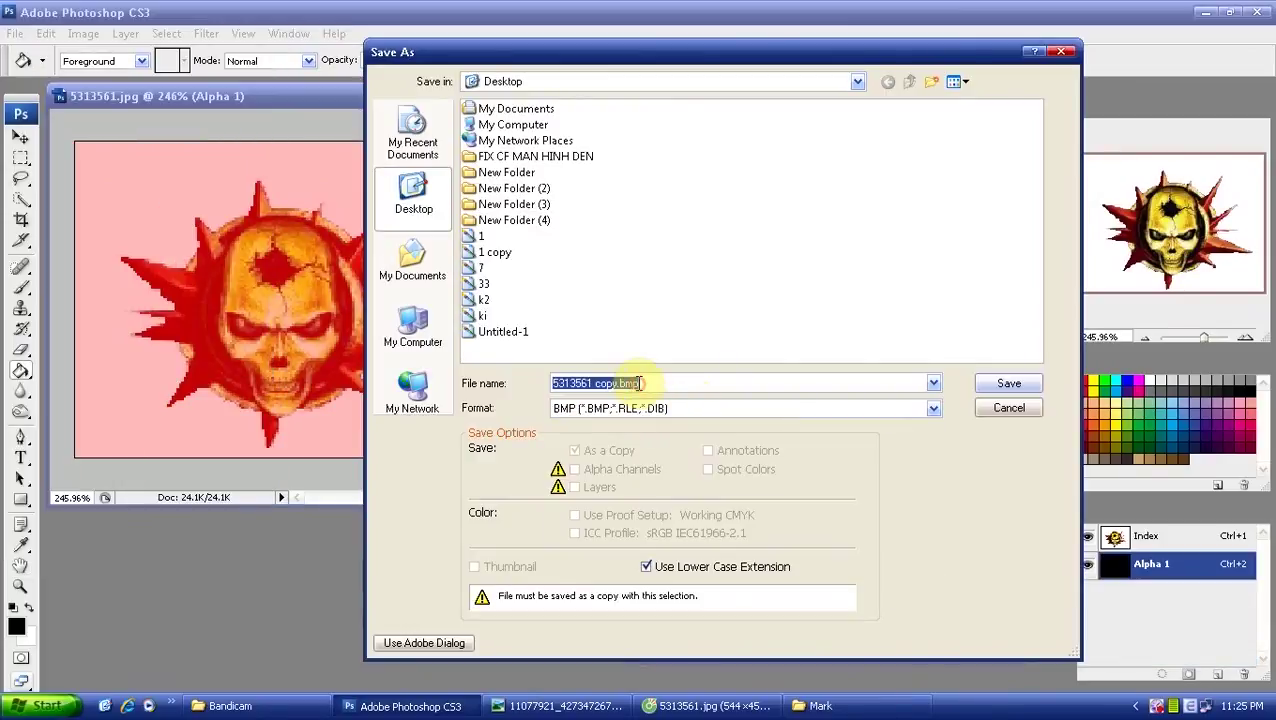
{"action": "type", "text": "killm"}
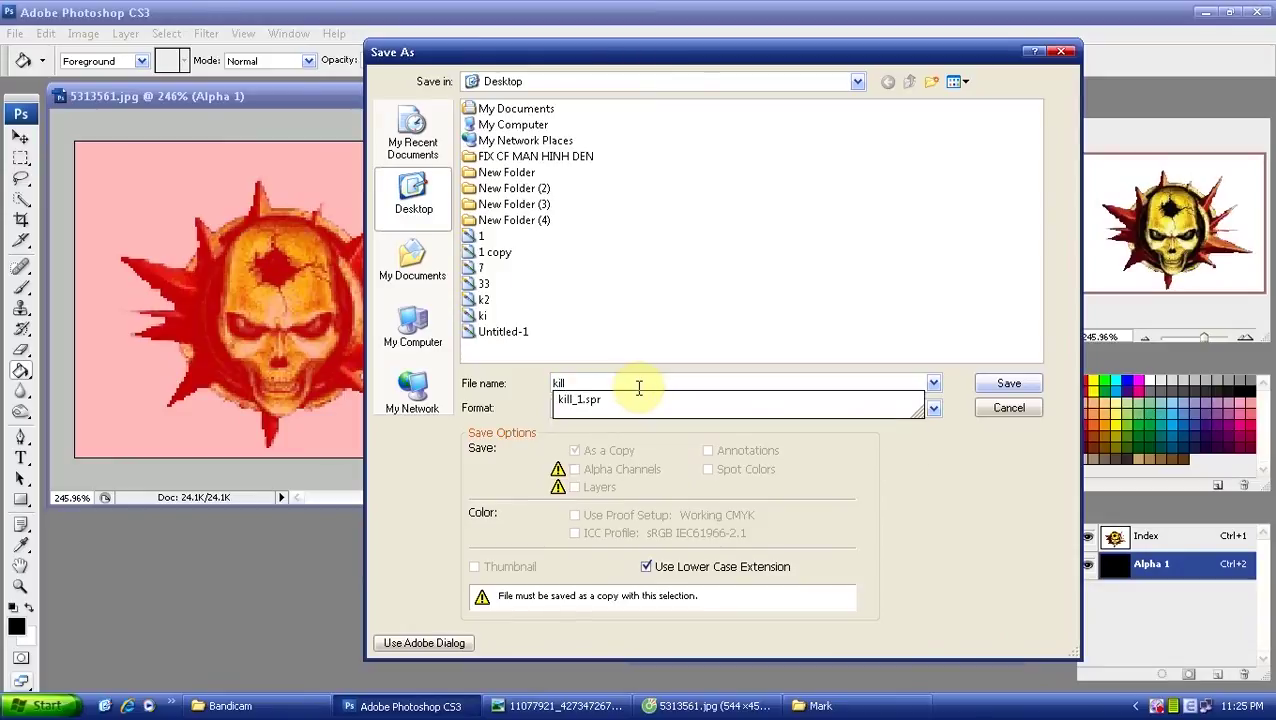
{"action": "left_click", "coordinate": [990, 386]}
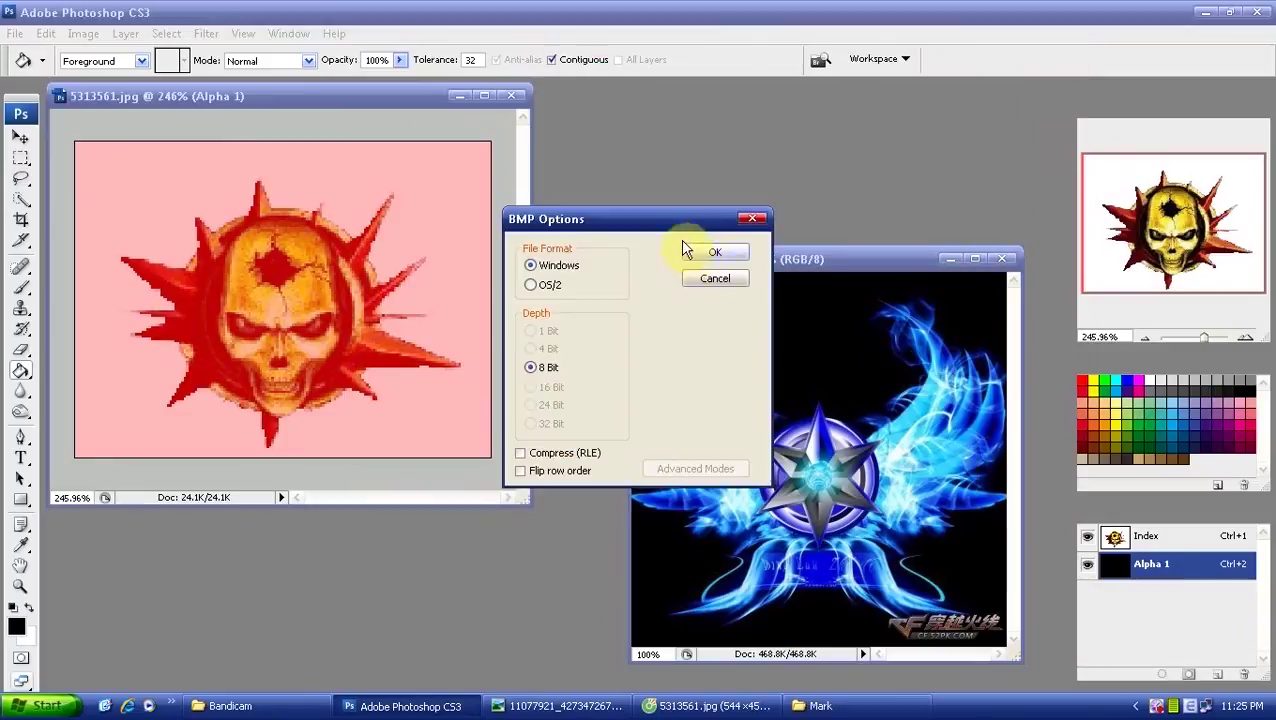
{"action": "left_click", "coordinate": [712, 254]}
{"action": "left_click", "coordinate": [512, 97]}
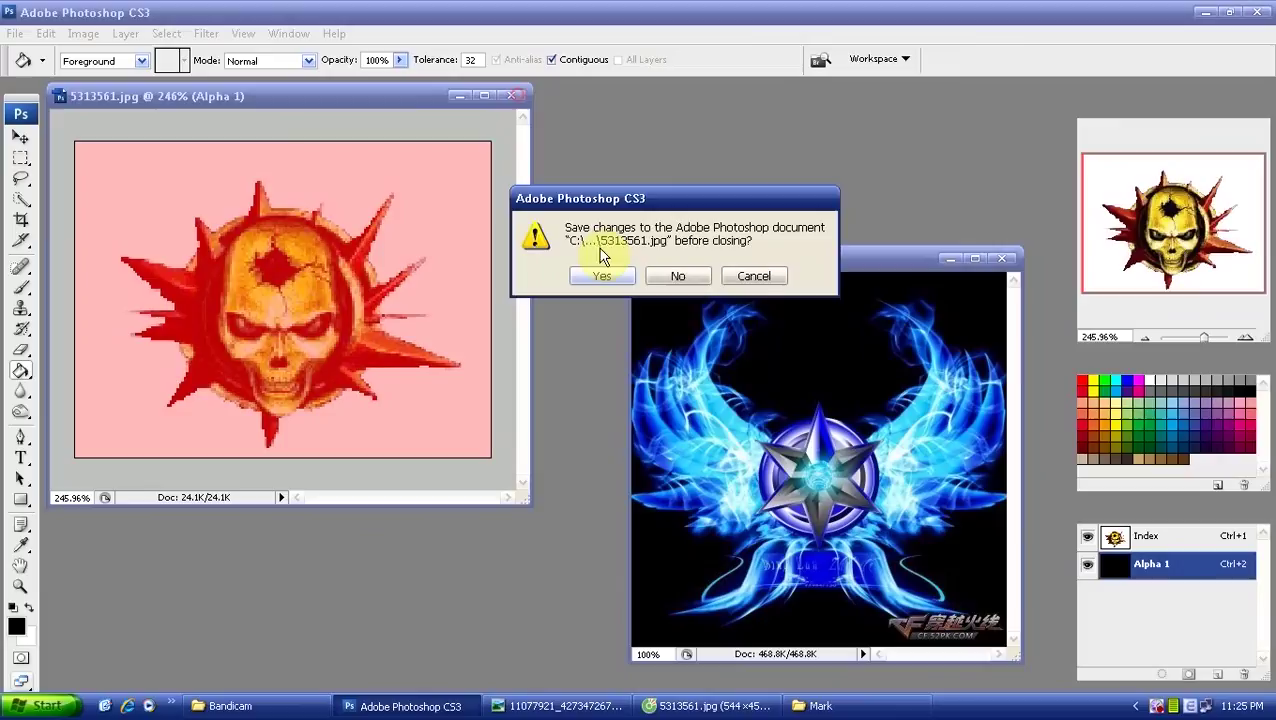
{"action": "left_click", "coordinate": [676, 276]}
Review the killmark marked 4 in the annotated game screenshot, then return to the 47007862.jpg document
{"action": "left_click_drag", "start_coordinate": [766, 255], "coordinate": [258, 203]}
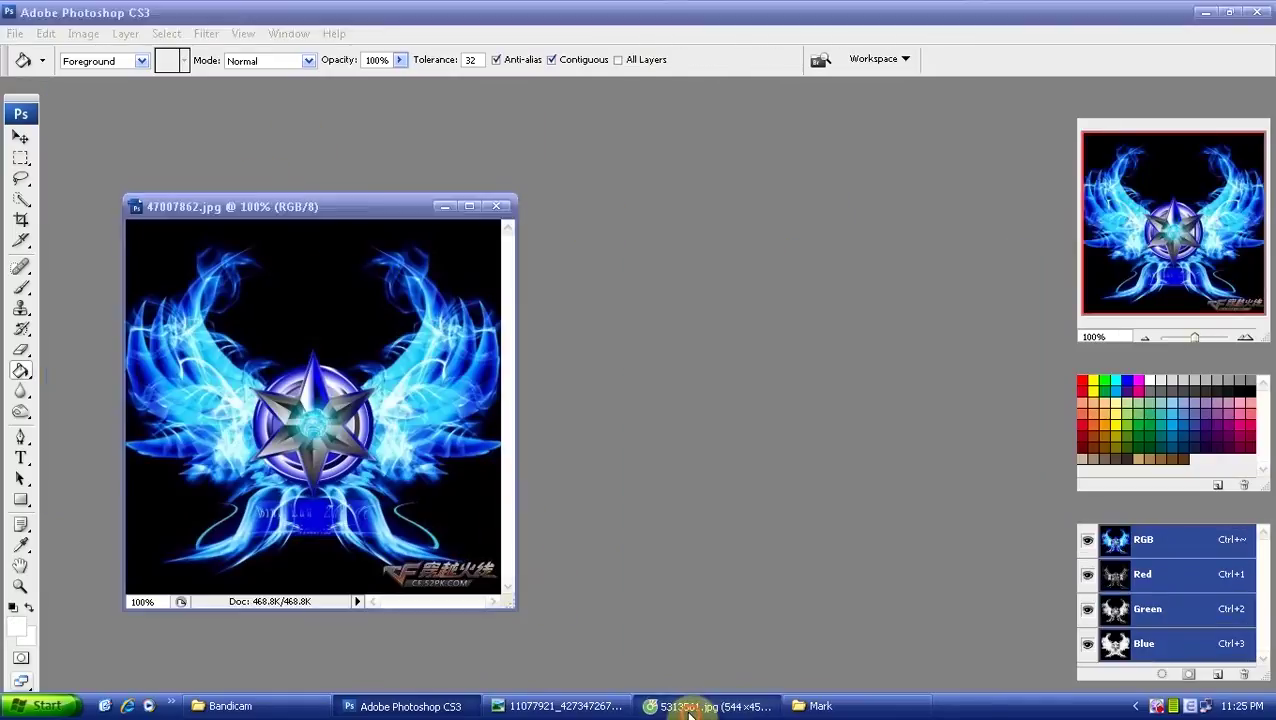
{"action": "left_click", "coordinate": [690, 706]}
{"action": "left_click", "coordinate": [722, 706]}
{"action": "left_click", "coordinate": [560, 706]}
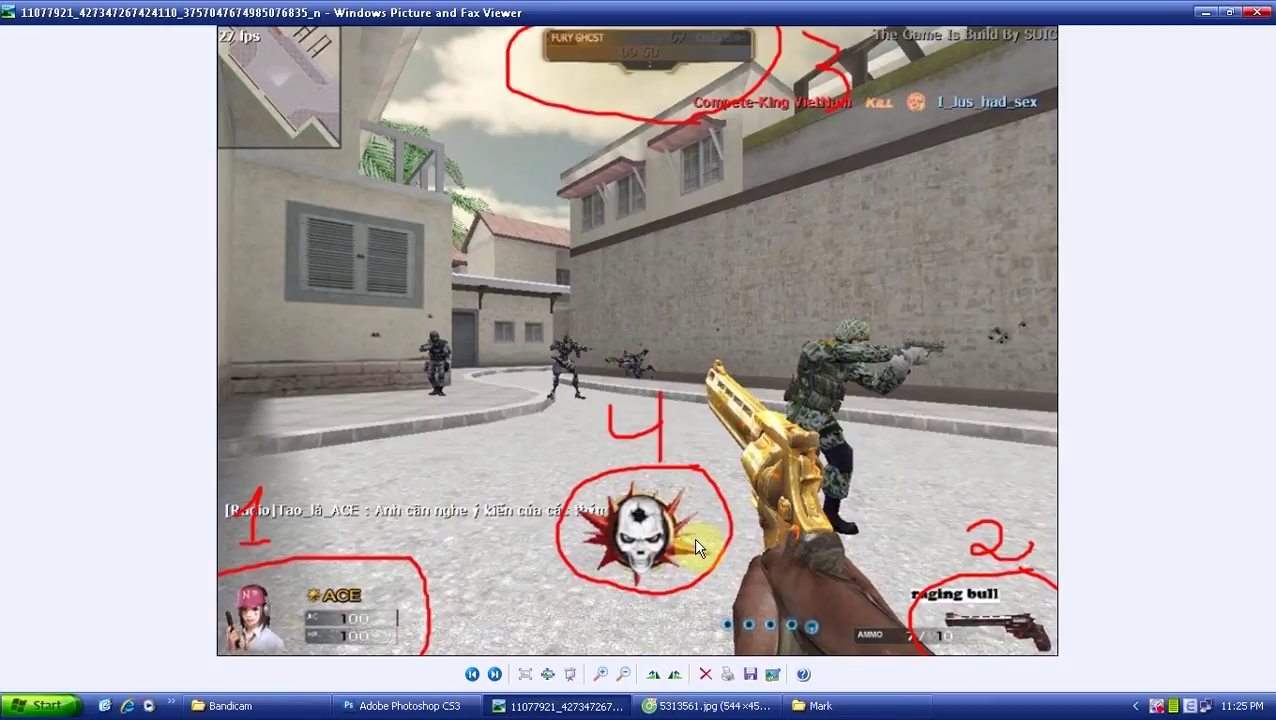
{"action": "left_click", "coordinate": [560, 706]}
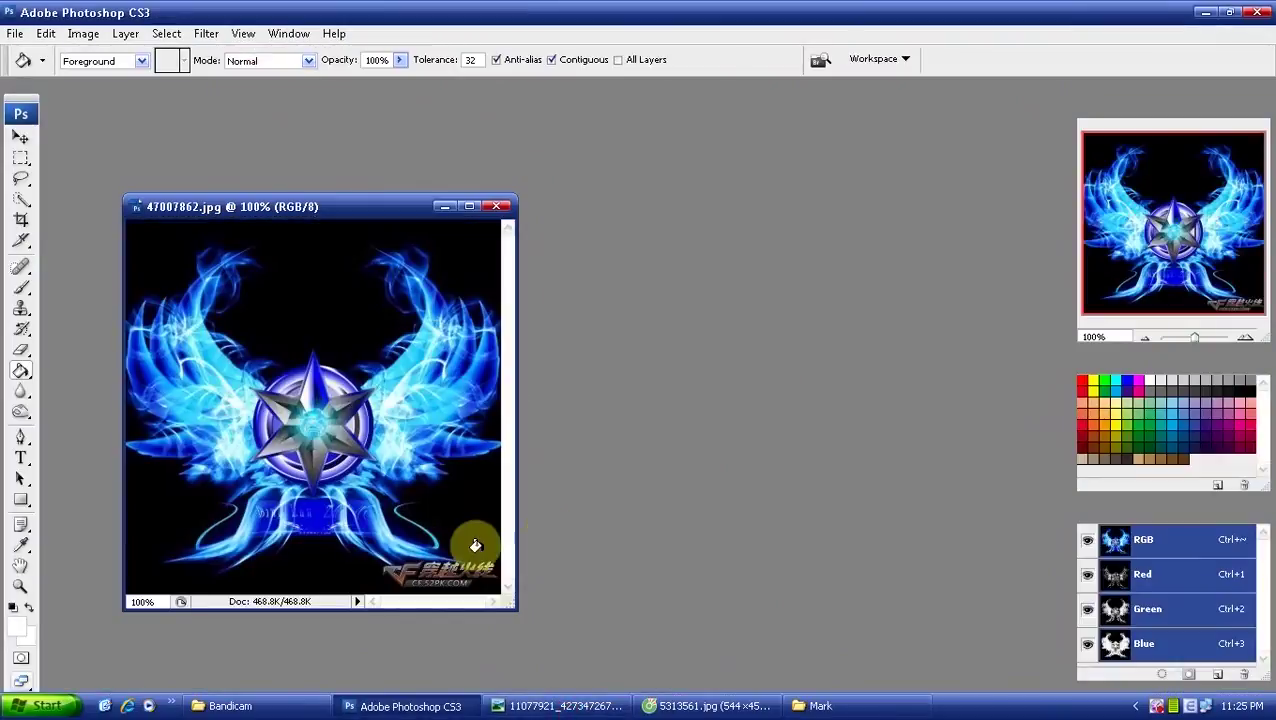
Enlarge the 47007862.jpg window and resize the blue wings image to 300 x 300 pixels
{"action": "left_click_drag", "start_coordinate": [510, 605], "coordinate": [892, 688]}
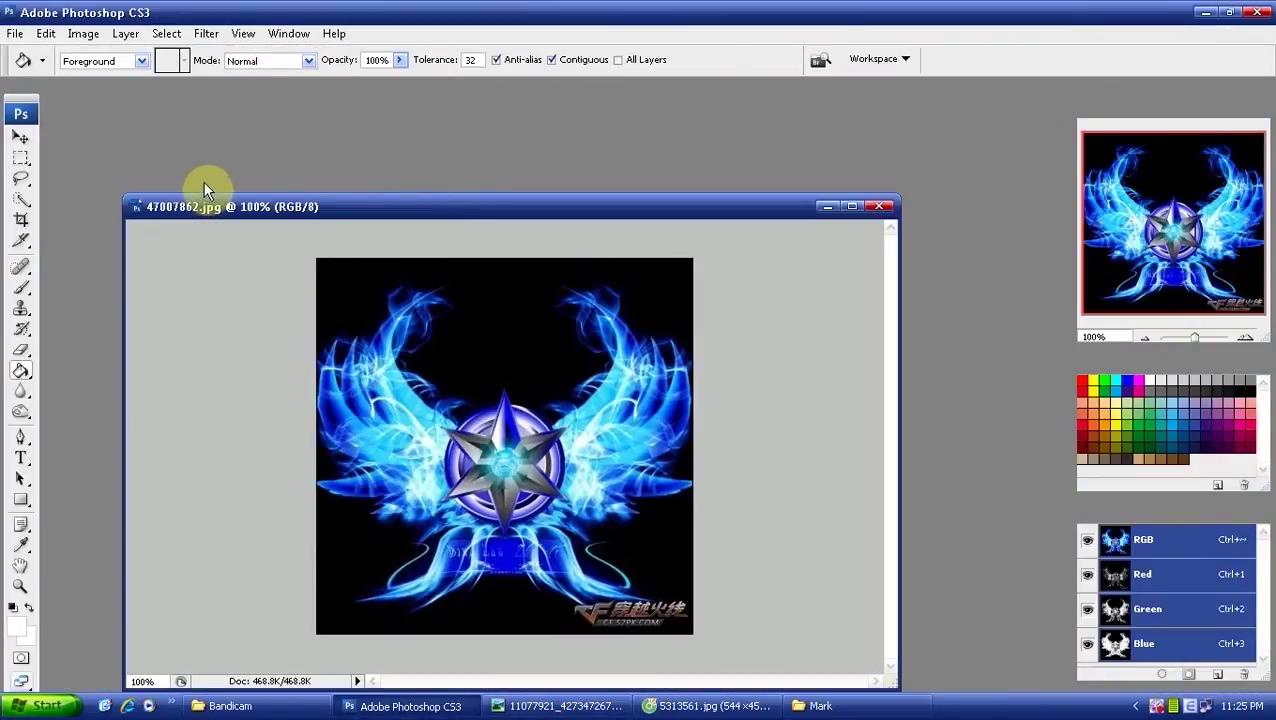
{"action": "left_click", "coordinate": [83, 33]}
{"action": "left_click", "coordinate": [123, 170]}
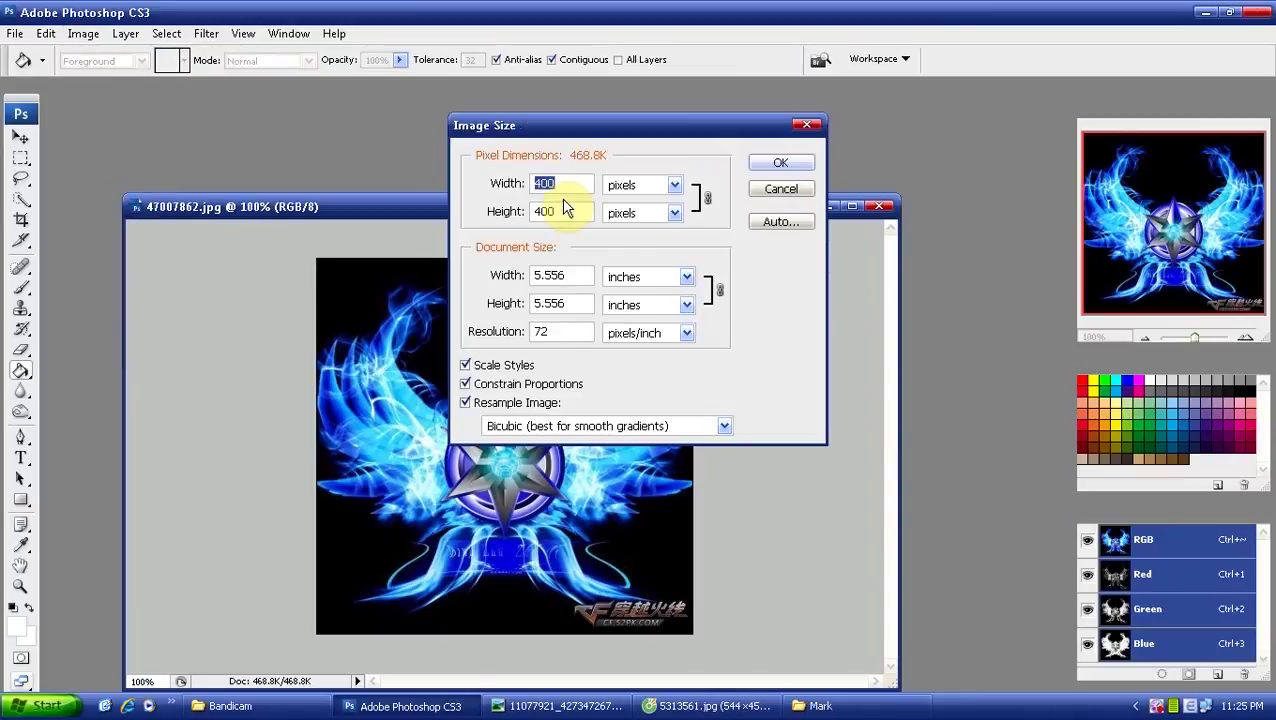
{"action": "type", "text": "300"}
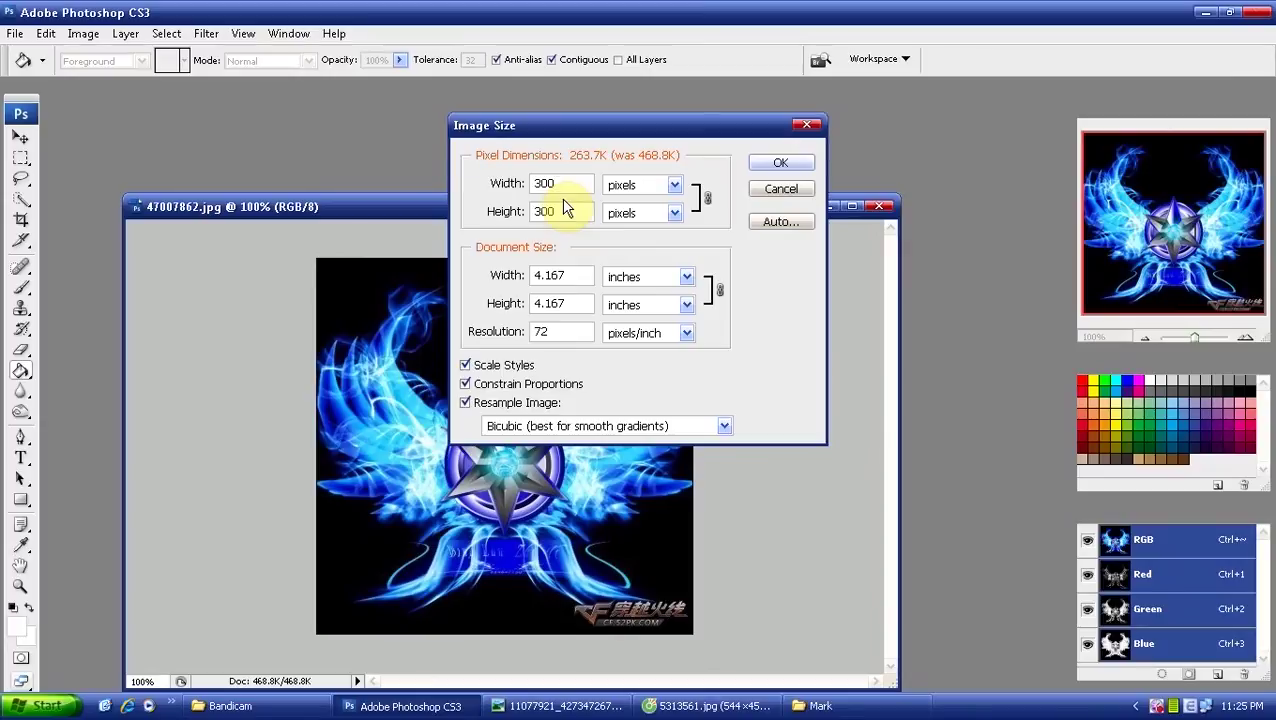
{"action": "key", "text": "Return"}
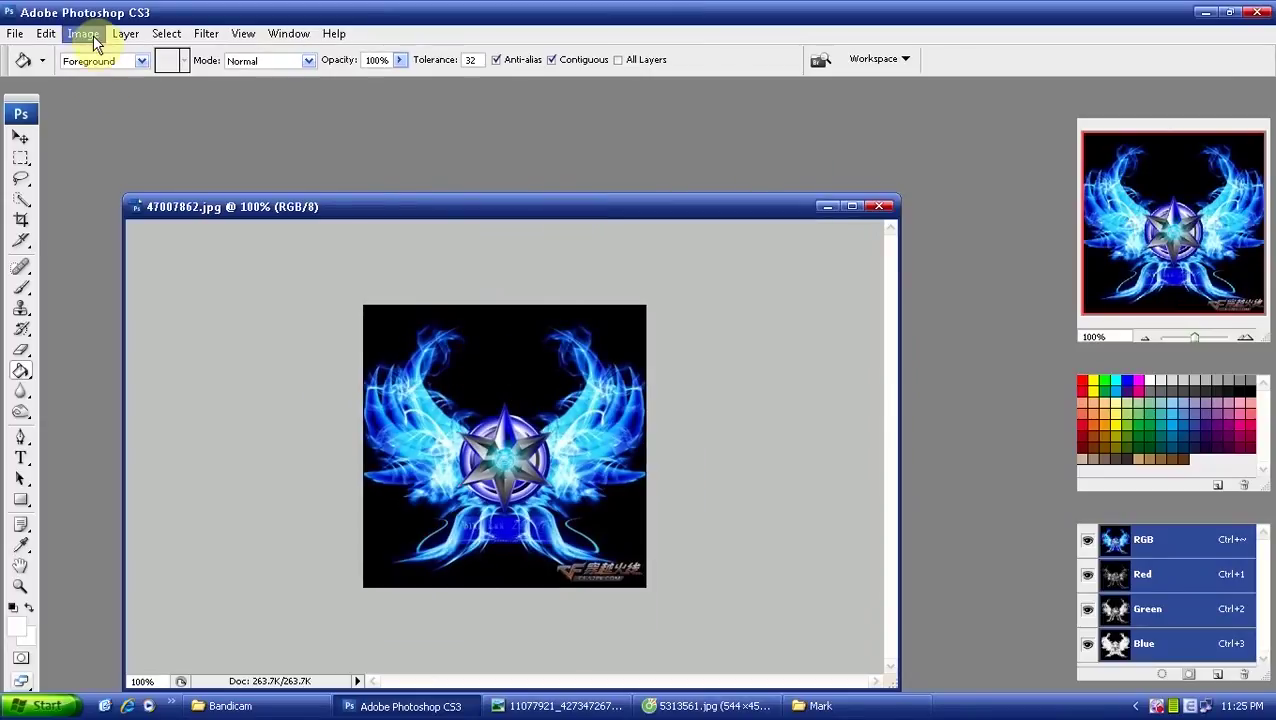
Convert the blue wings image to Indexed Color with the Local (Selective) palette and 256 colors
{"action": "left_click", "coordinate": [90, 36]}
{"action": "mouse_move", "coordinate": [95, 55]}
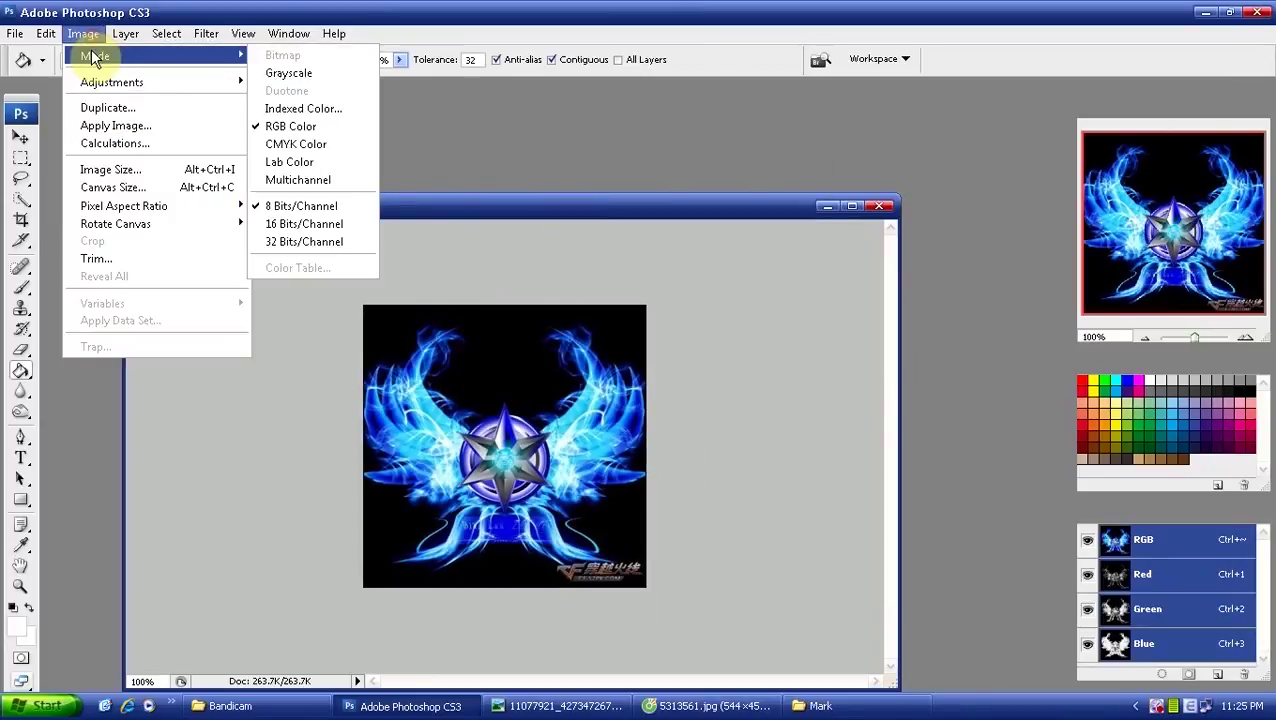
{"action": "left_click", "coordinate": [326, 110]}
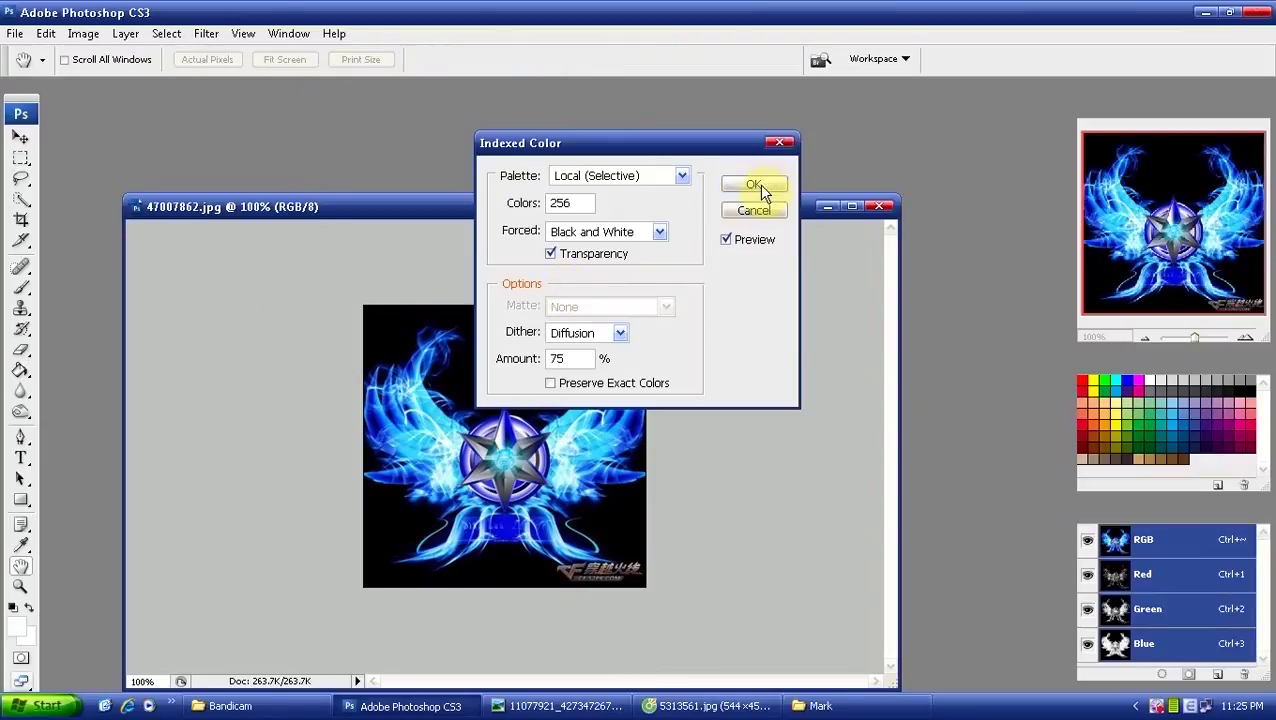
{"action": "left_click", "coordinate": [762, 185]}
Save the blue wings image to the Desktop as an 8-bit Windows BMP named kill2
{"action": "left_click", "coordinate": [15, 33]}
{"action": "left_click", "coordinate": [171, 270]}
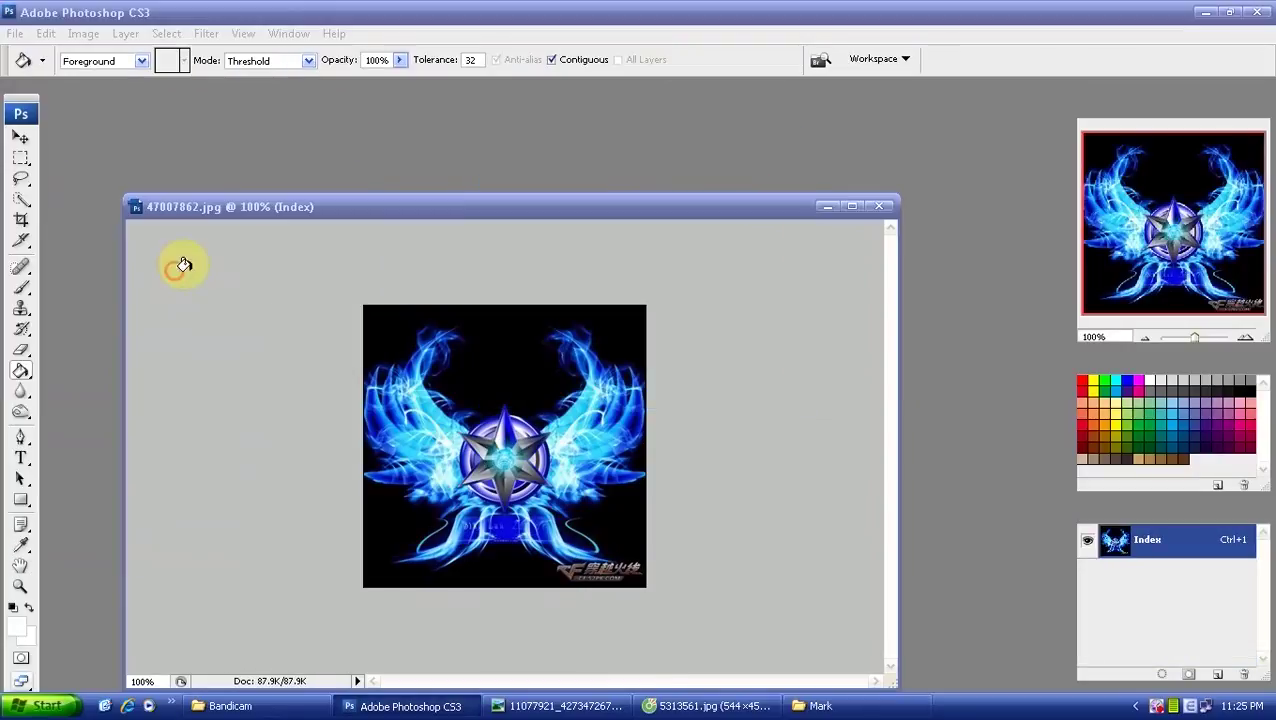
{"action": "left_click", "coordinate": [655, 412]}
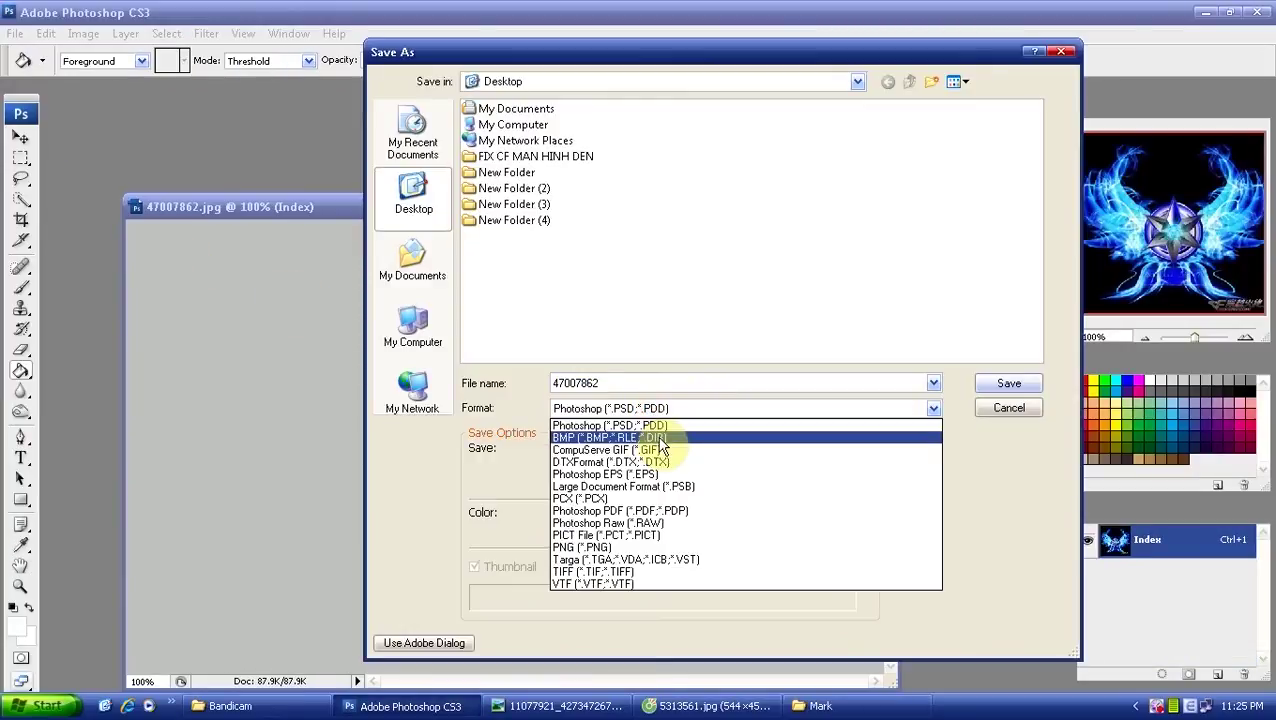
{"action": "left_click", "coordinate": [668, 440]}
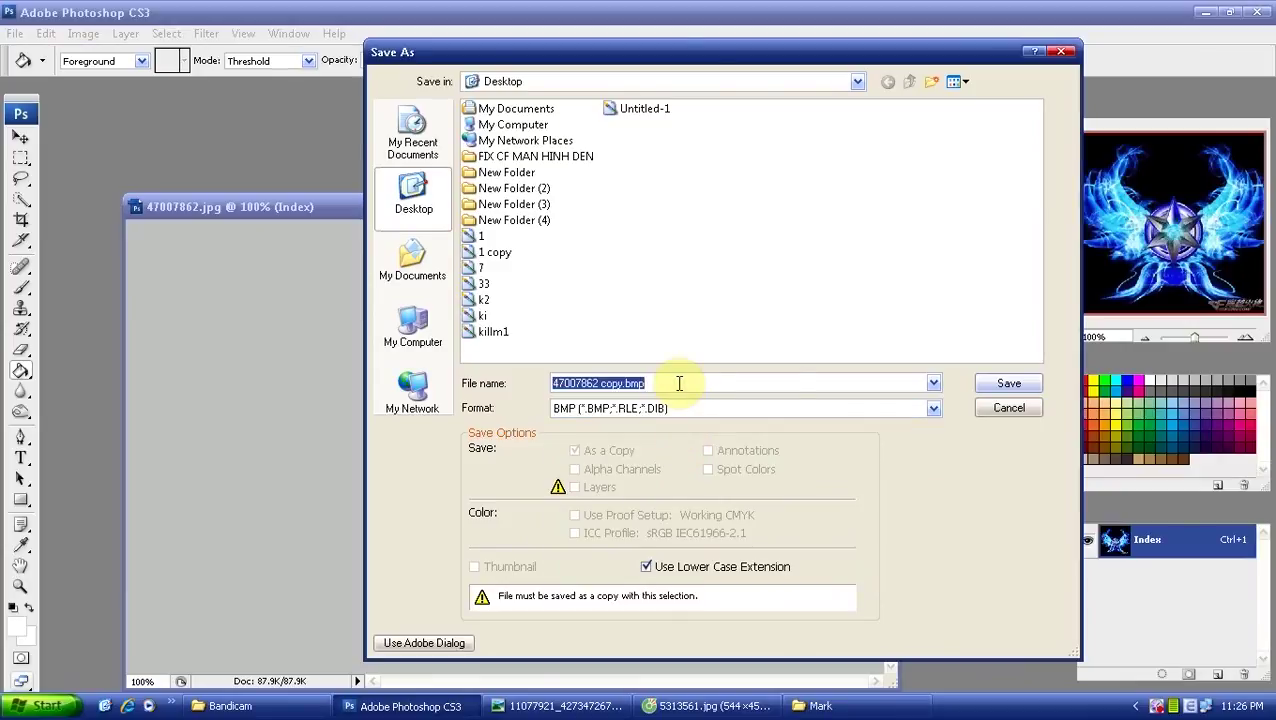
{"action": "type", "text": "kill"}
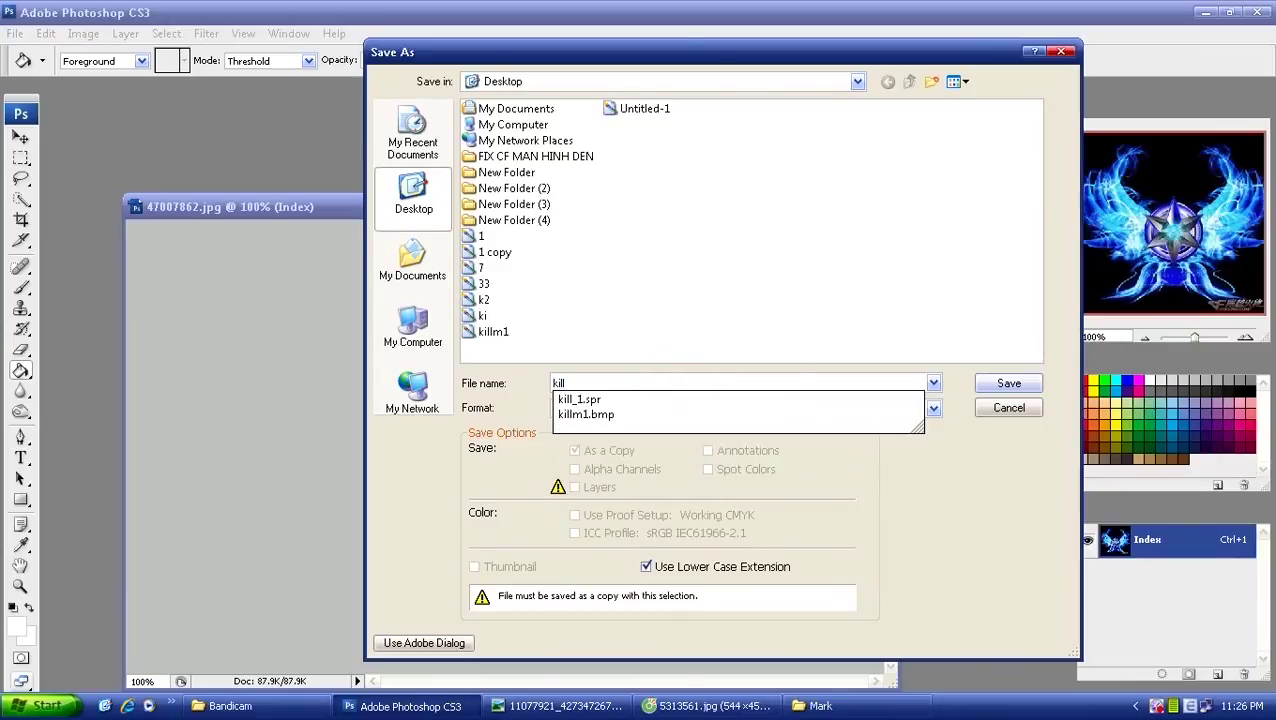
{"action": "type", "text": "2"}
{"action": "left_click", "coordinate": [1009, 384]}
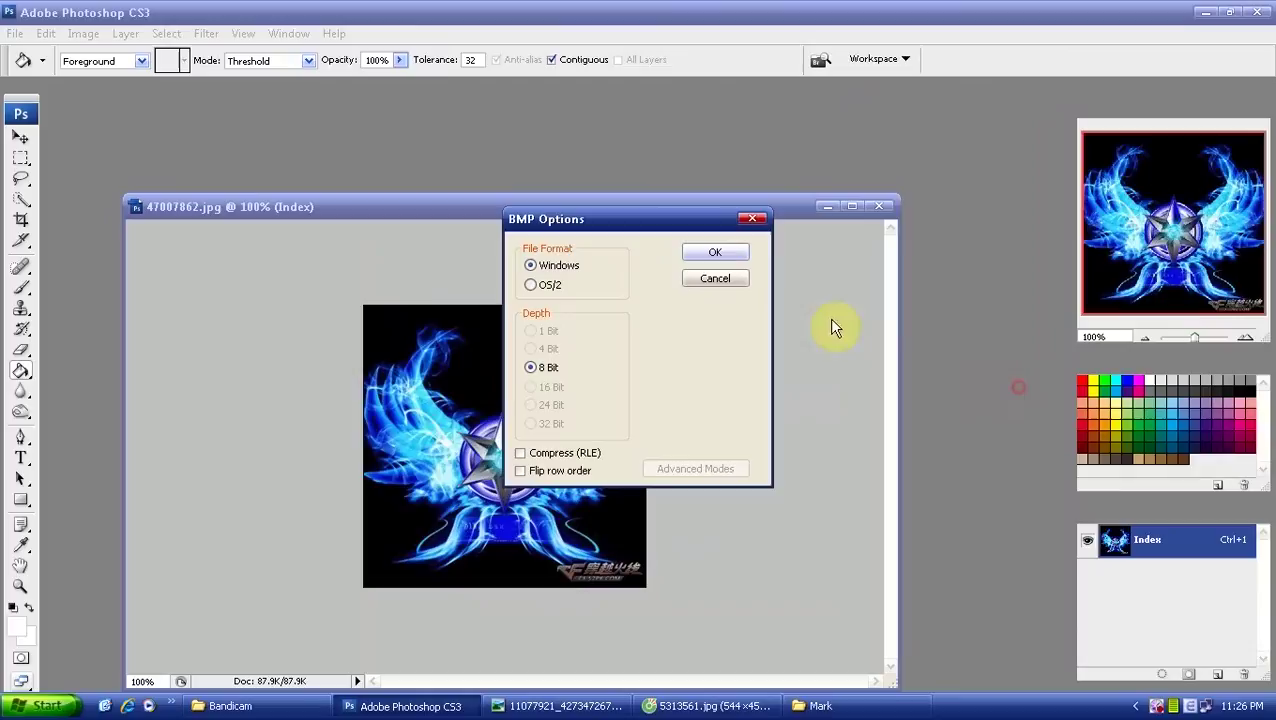
{"action": "left_click", "coordinate": [733, 253]}
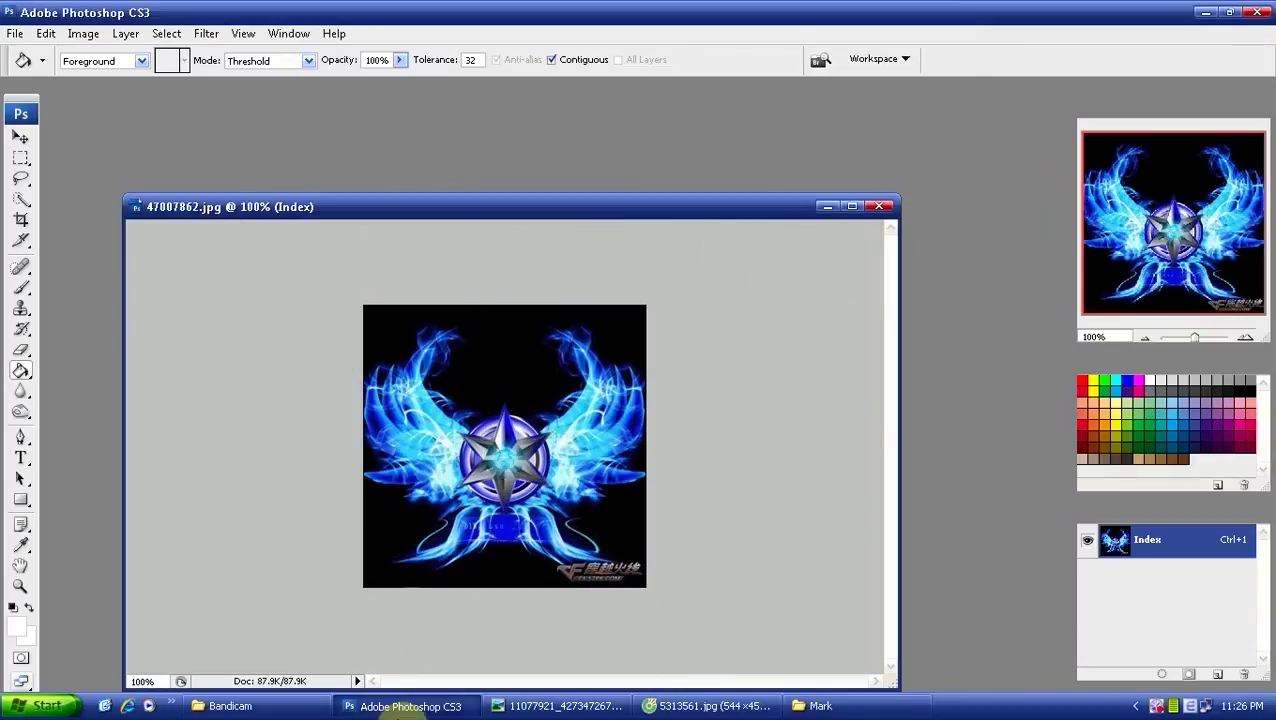
Switch to Sprite Explorer, start a new sprite, and add killm1.bmp from the Desktop as its bitmap
{"action": "left_click", "coordinate": [372, 703]}
{"action": "left_click", "coordinate": [829, 708]}
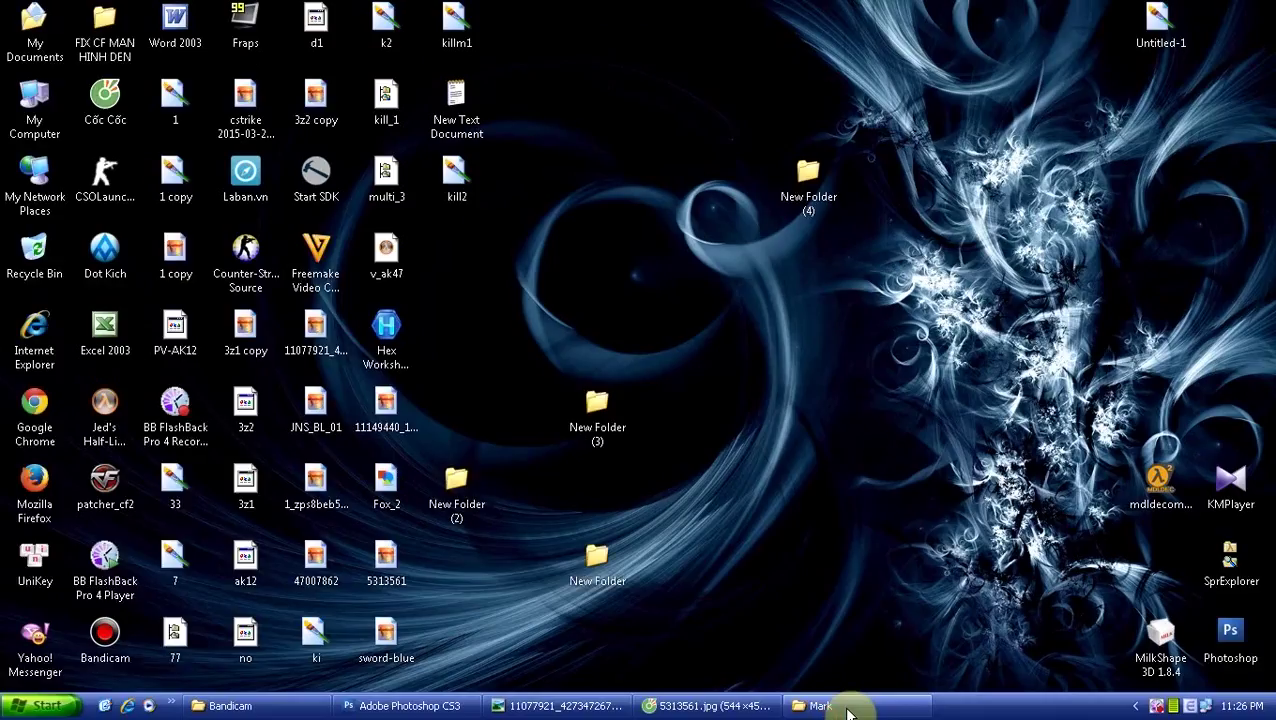
{"action": "double_click", "coordinate": [1231, 563]}
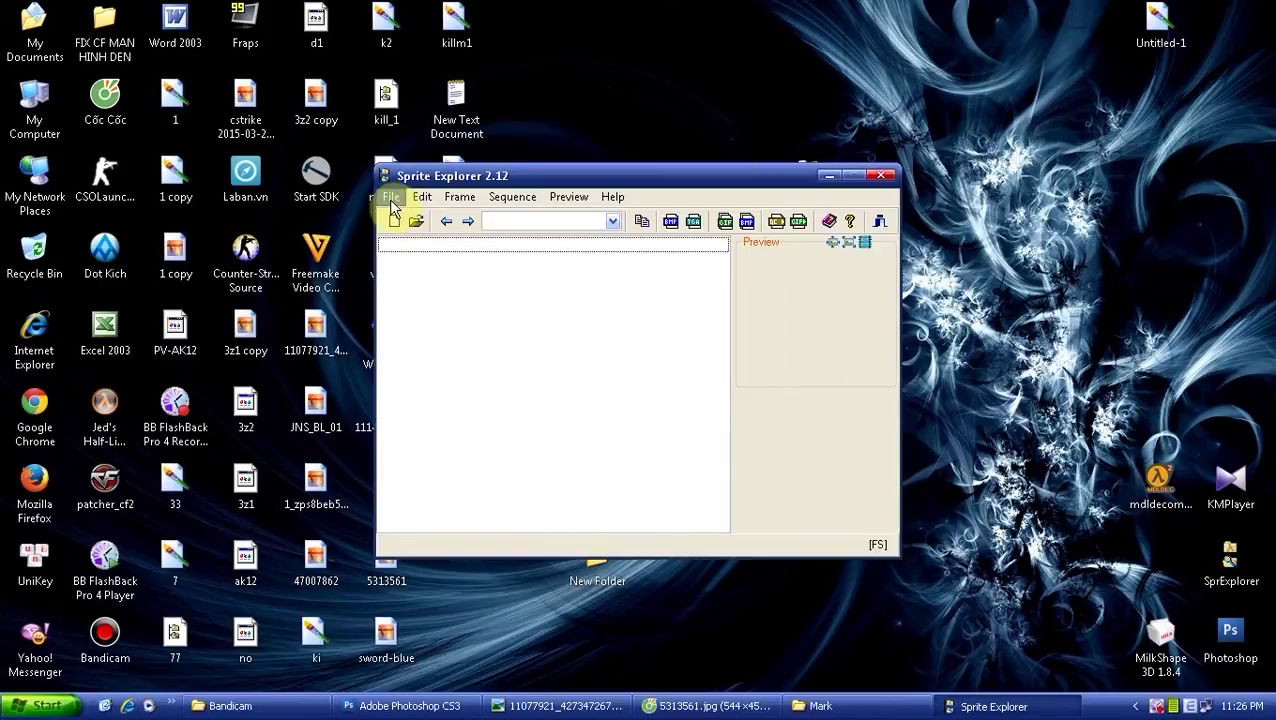
{"action": "left_click", "coordinate": [395, 224]}
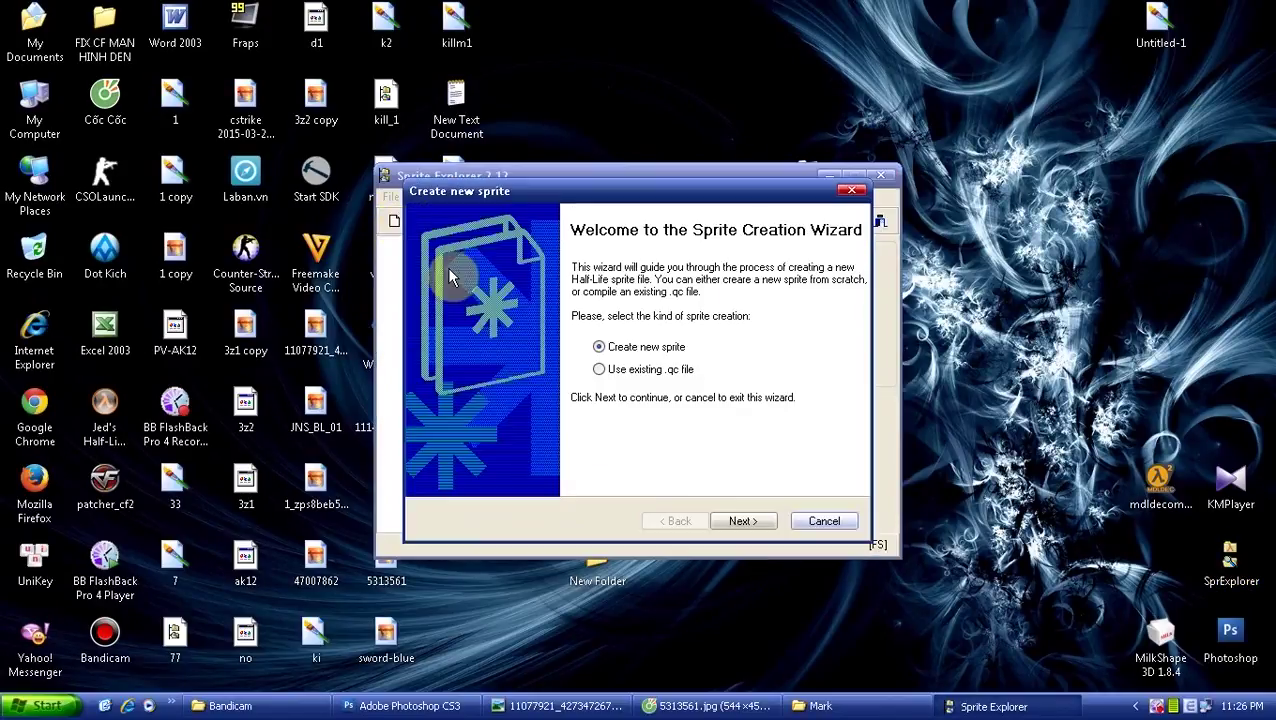
{"action": "left_click", "coordinate": [737, 520]}
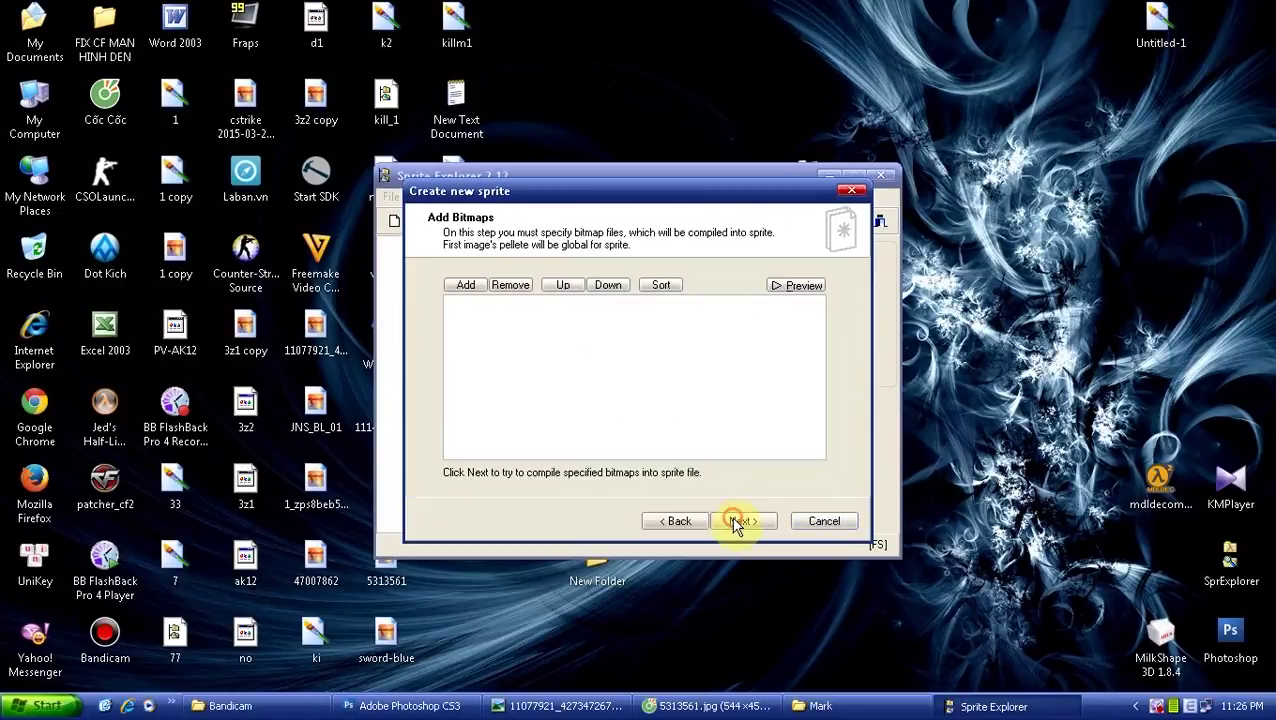
{"action": "left_click", "coordinate": [466, 288]}
{"action": "left_click", "coordinate": [424, 272]}
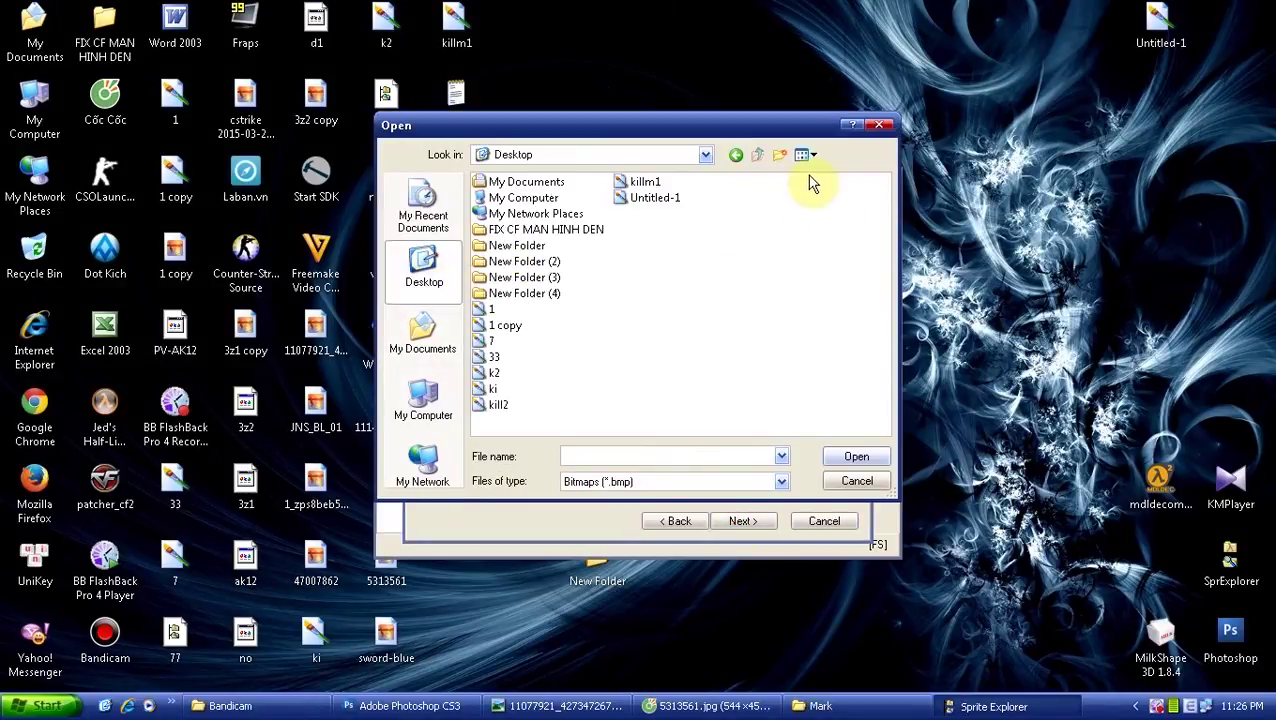
{"action": "left_click", "coordinate": [812, 155]}
{"action": "left_click", "coordinate": [830, 177]}
{"action": "left_click_drag", "start_coordinate": [883, 214], "coordinate": [905, 365]}
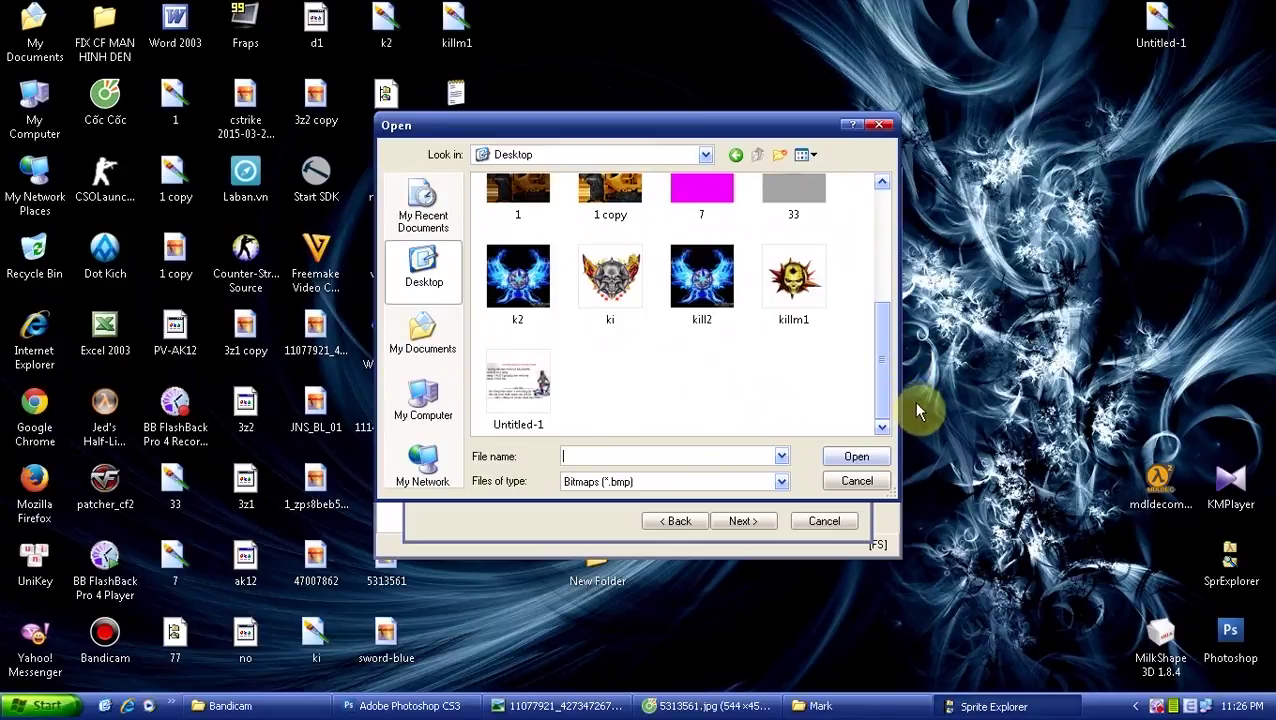
{"action": "double_click", "coordinate": [790, 268]}
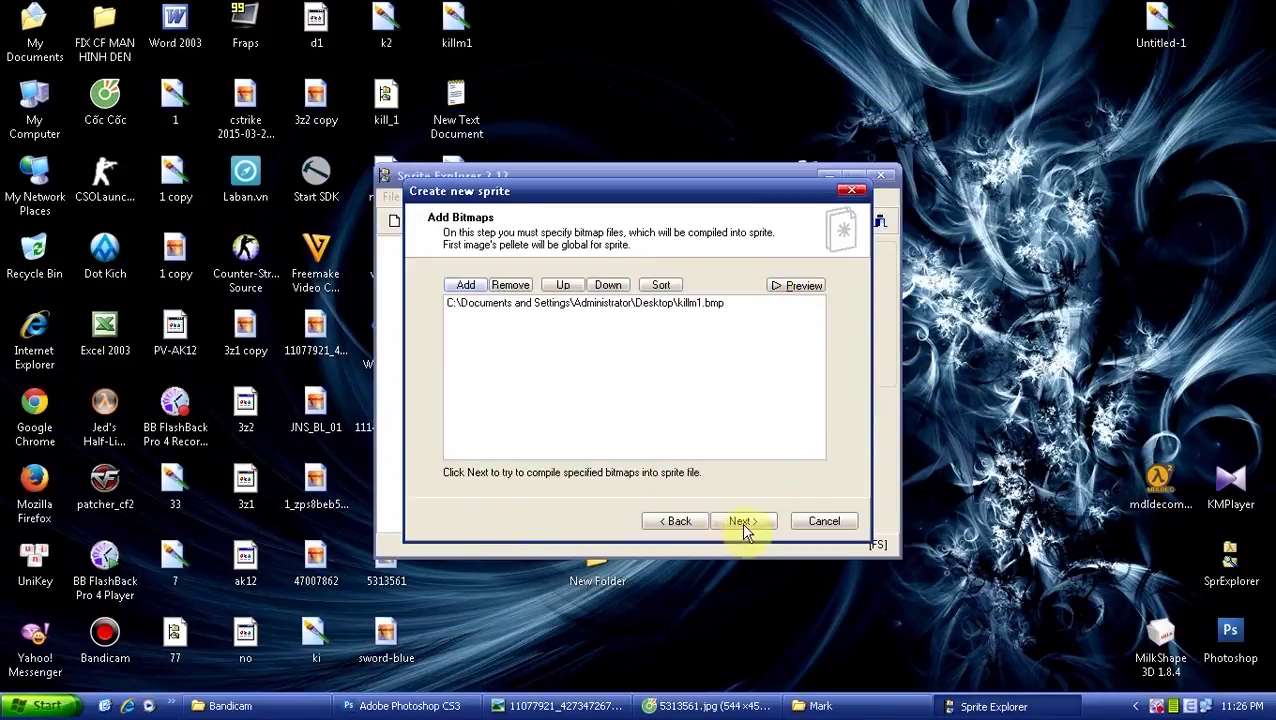
Name the skull sprite file thang and save it on the Desktop
{"action": "left_click", "coordinate": [742, 523]}
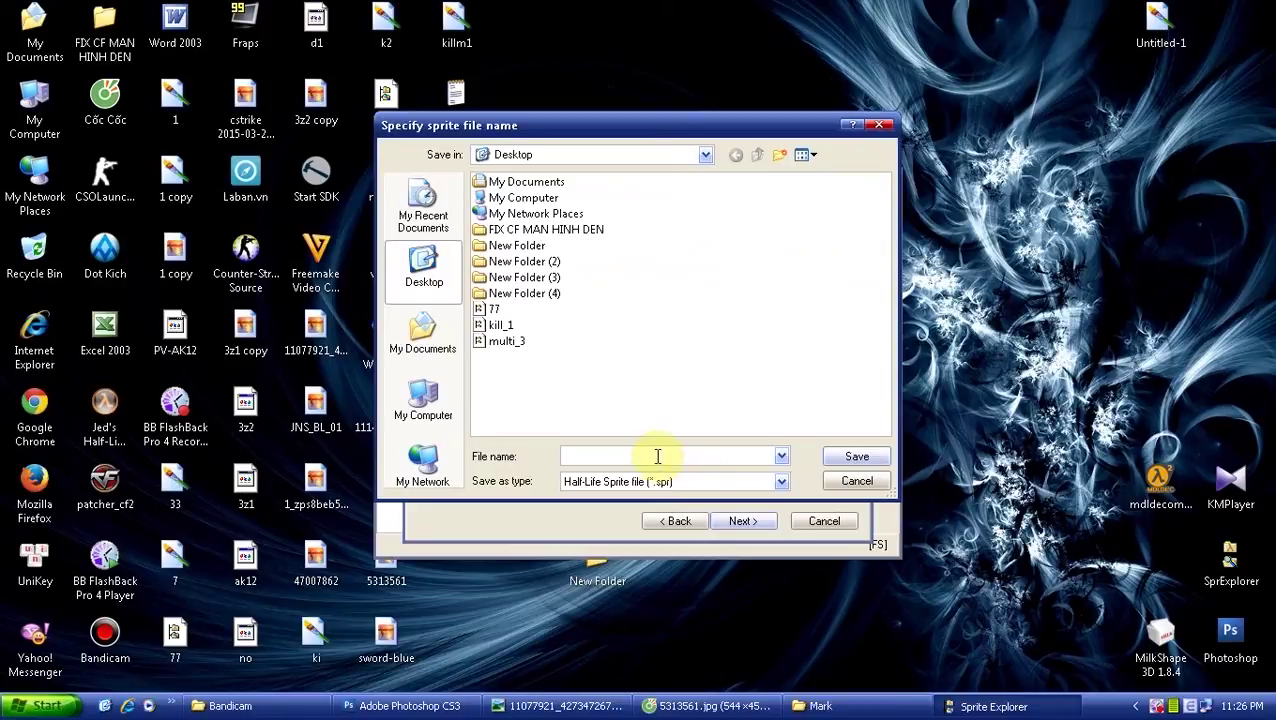
{"action": "type", "text": "y"}
{"action": "key", "text": "BackSpace"}
{"action": "type", "text": "thang"}
{"action": "left_click", "coordinate": [856, 458]}
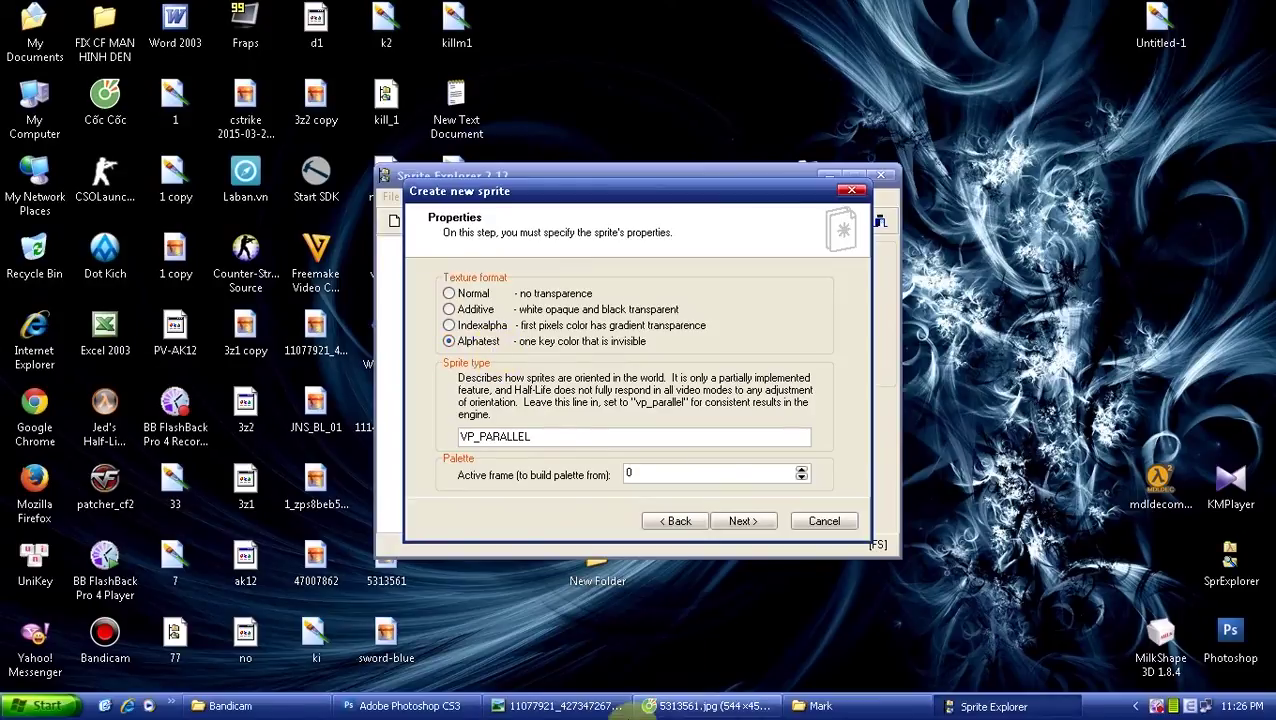
Check killmark 4 in the annotated game screenshot, then compile the skull sprite with the Alphatest texture format
{"action": "left_click", "coordinate": [612, 705]}
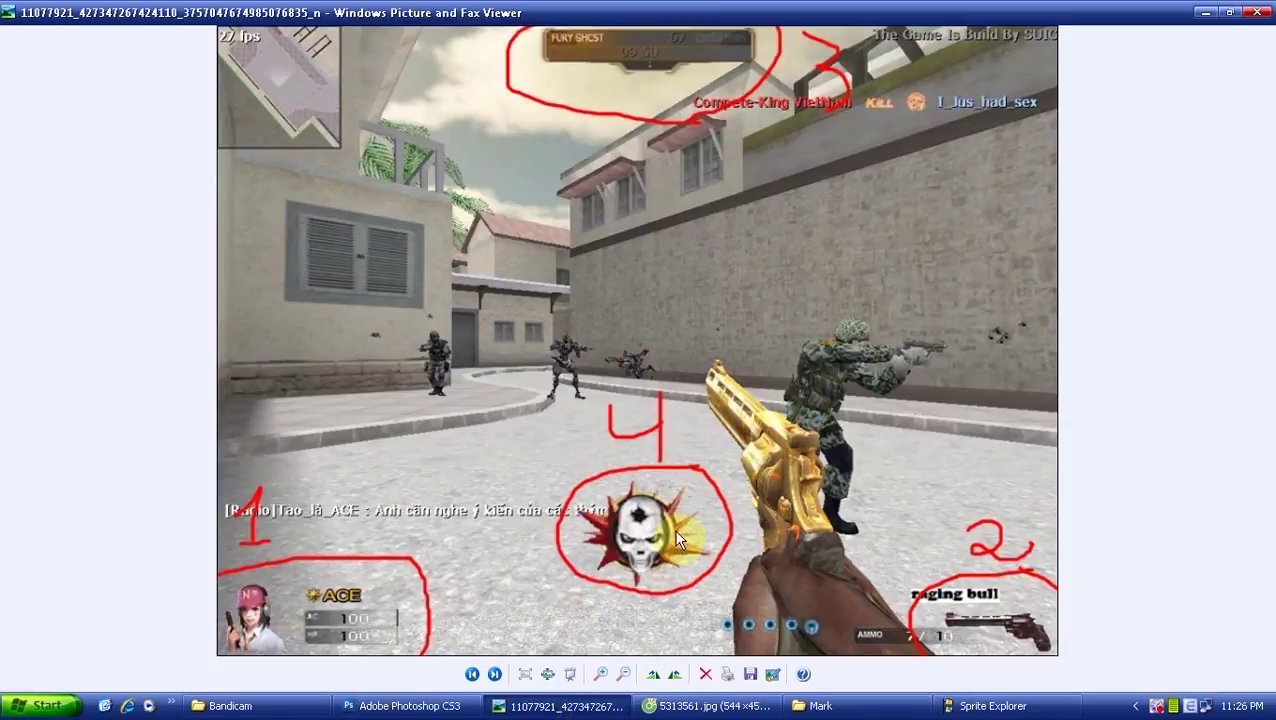
{"action": "left_click", "coordinate": [589, 712]}
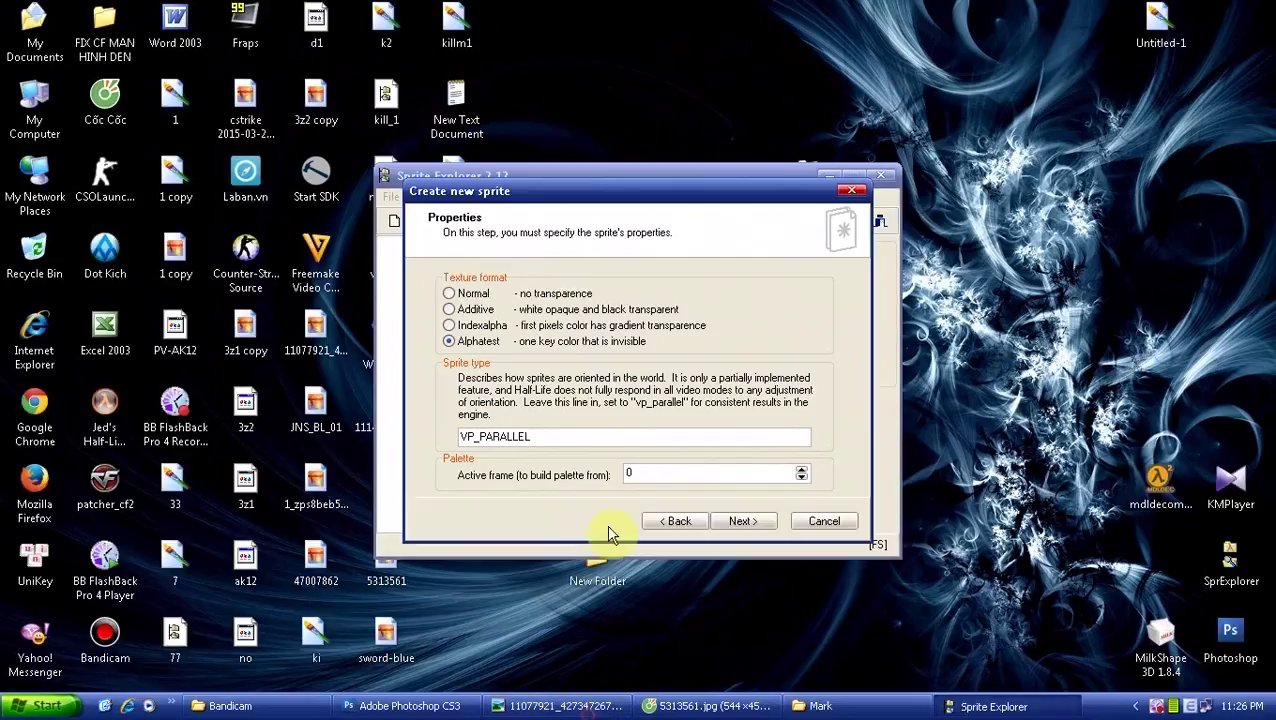
{"action": "left_click", "coordinate": [743, 523]}
{"action": "left_click", "coordinate": [756, 526]}
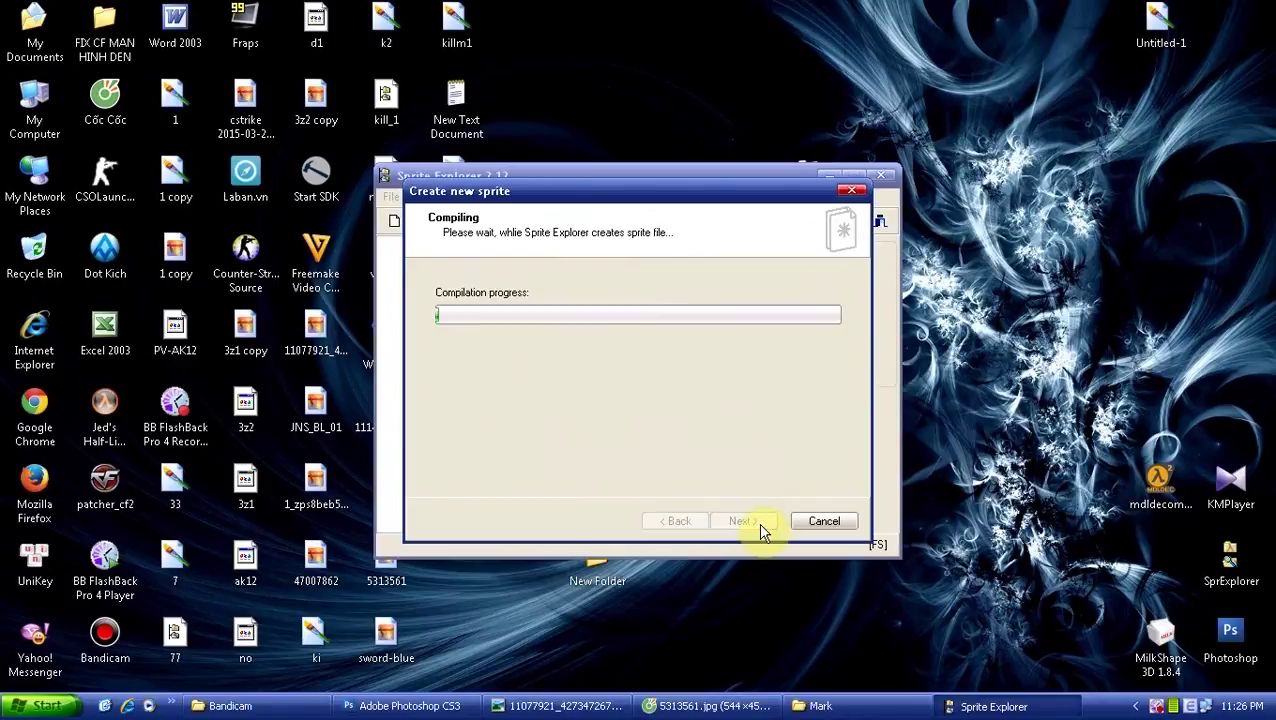
{"action": "left_click", "coordinate": [745, 522]}
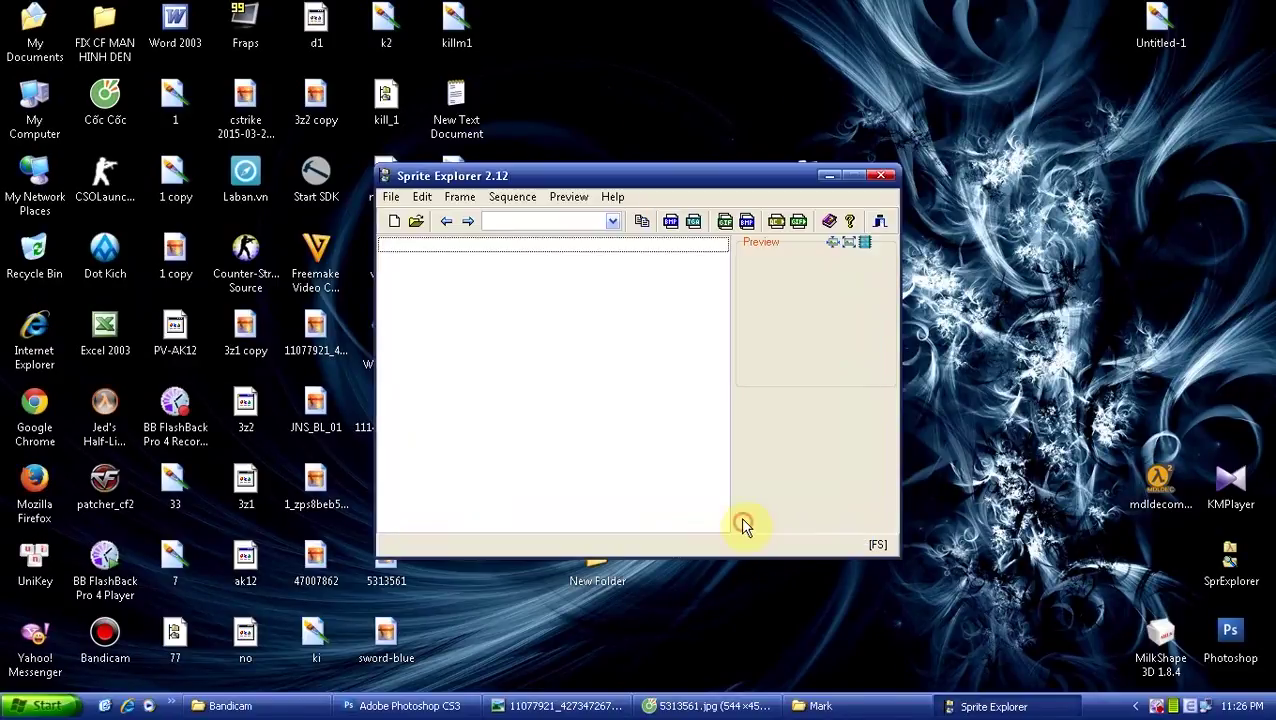
Close Sprite Explorer and open the thang sprite from the Desktop to check its skull frame
{"action": "left_click", "coordinate": [880, 176]}
{"action": "double_click", "coordinate": [460, 250]}
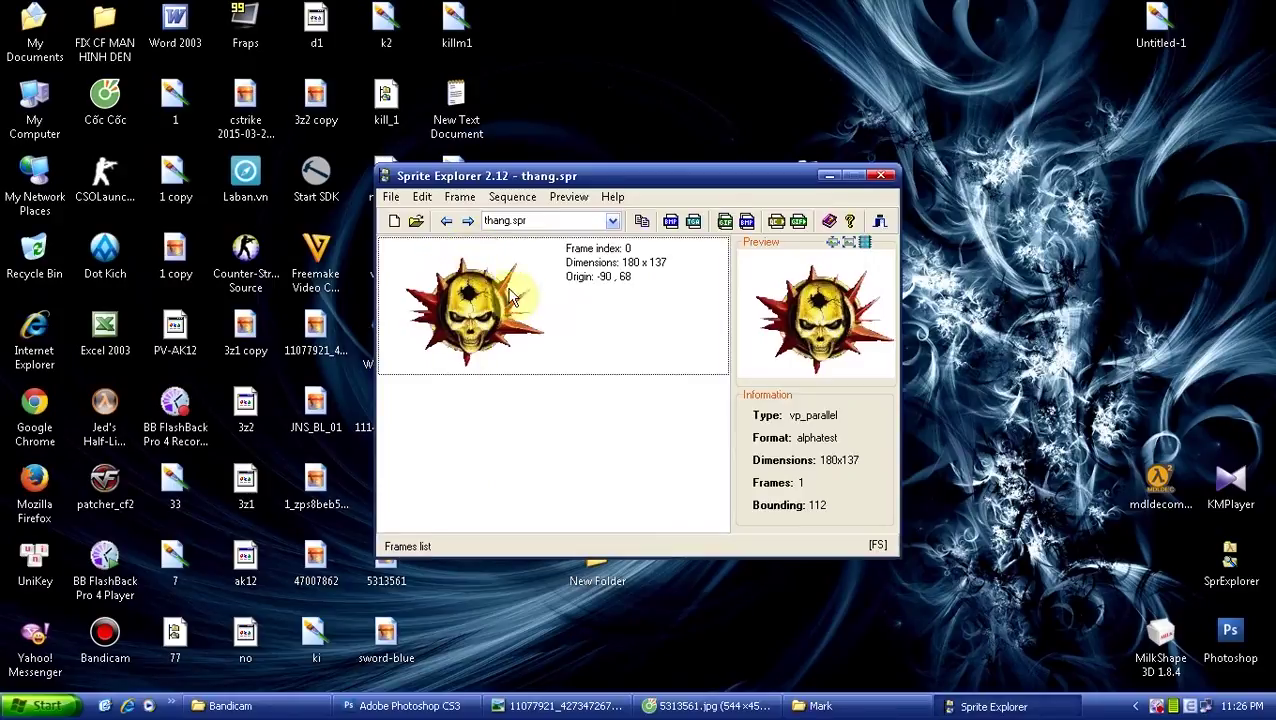
{"action": "left_click", "coordinate": [880, 176]}
Reopen Sprite Explorer through the thang sprite, start another new sprite, and add kill2.bmp from the Desktop
{"action": "double_click", "coordinate": [456, 252]}
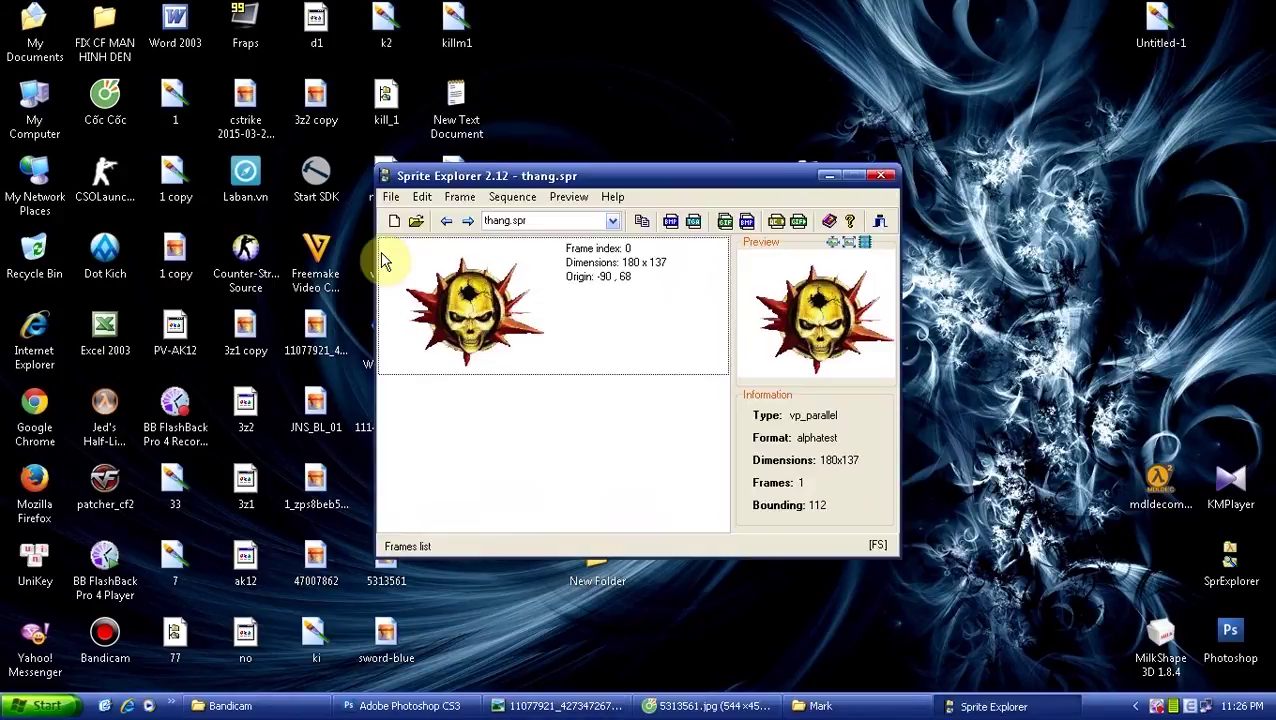
{"action": "left_click", "coordinate": [397, 224]}
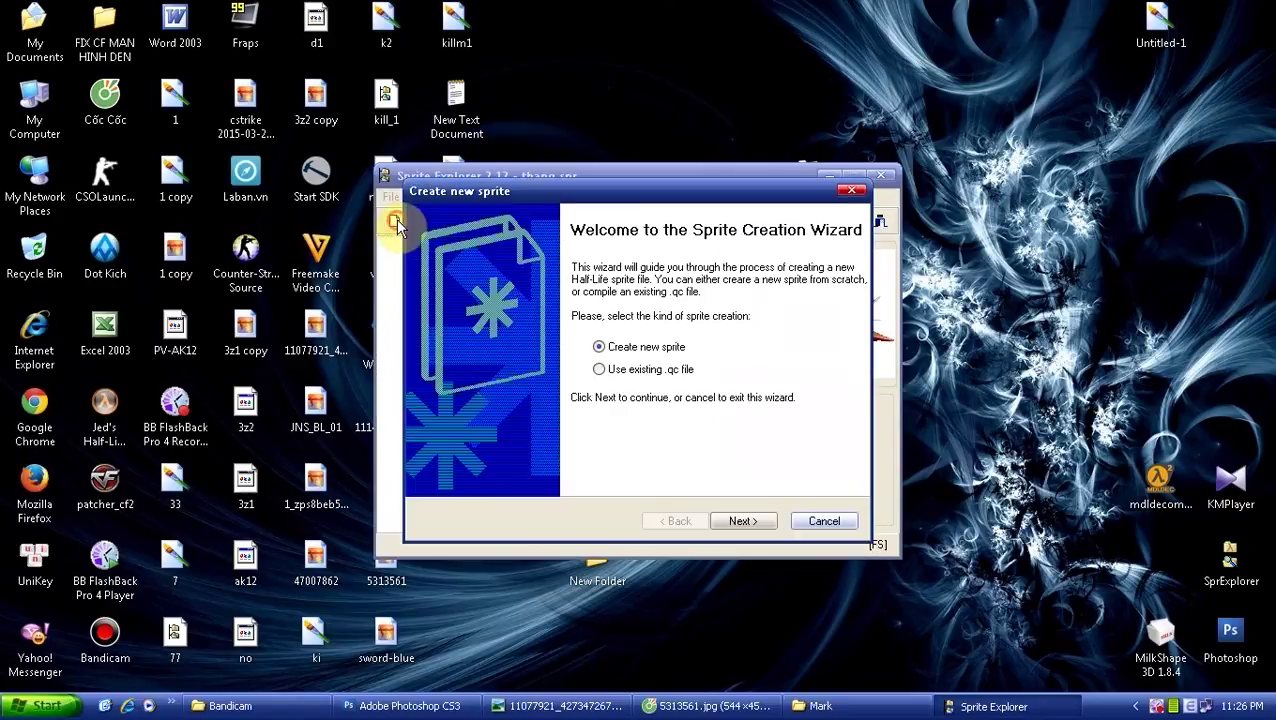
{"action": "left_click", "coordinate": [739, 518]}
{"action": "left_click", "coordinate": [465, 288]}
{"action": "left_click", "coordinate": [806, 155]}
{"action": "left_click", "coordinate": [843, 174]}
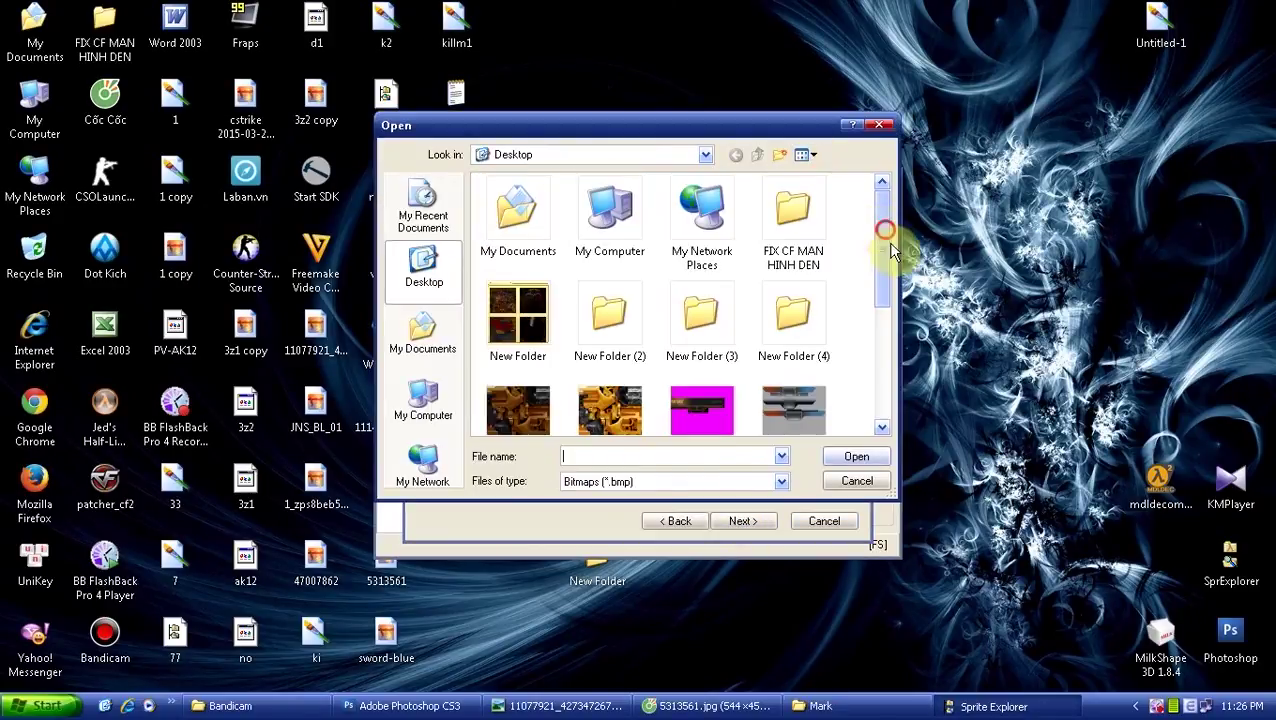
{"action": "left_click_drag", "start_coordinate": [887, 237], "coordinate": [910, 393]}
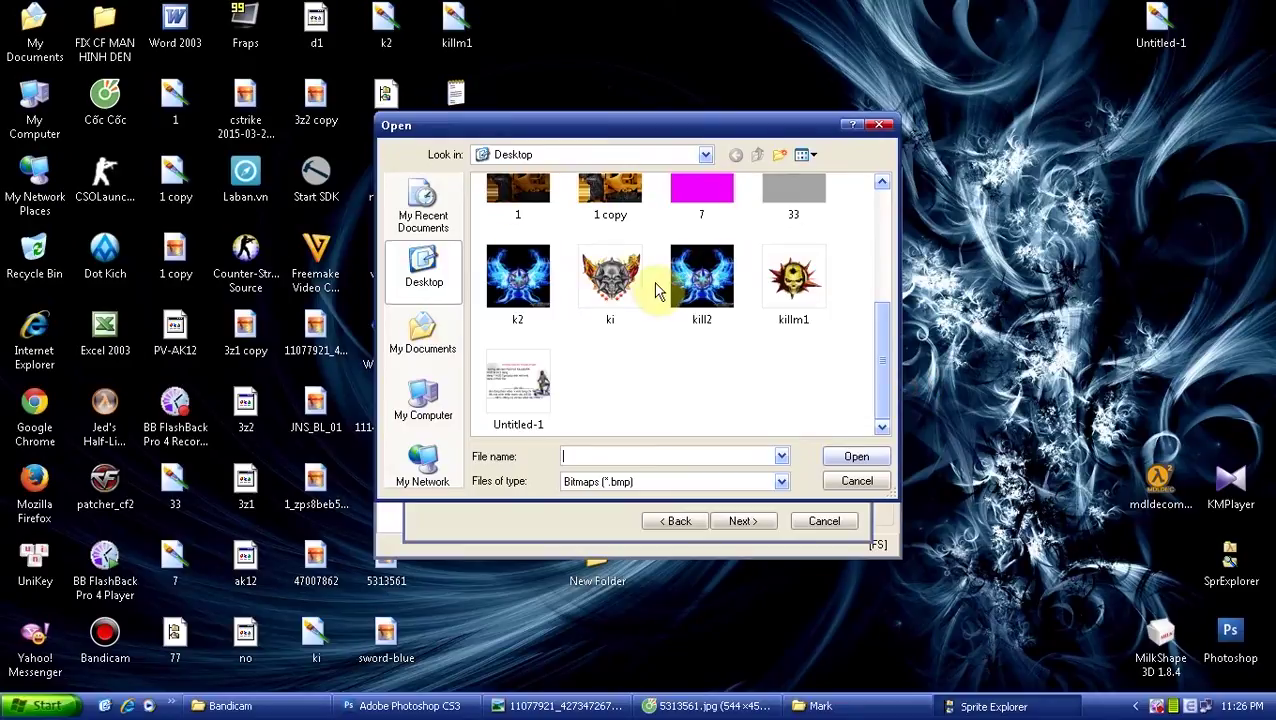
{"action": "double_click", "coordinate": [716, 287]}
Save the blue wings sprite on the Desktop as thang2 and compile it with the Additive texture format
{"action": "left_click", "coordinate": [740, 520]}
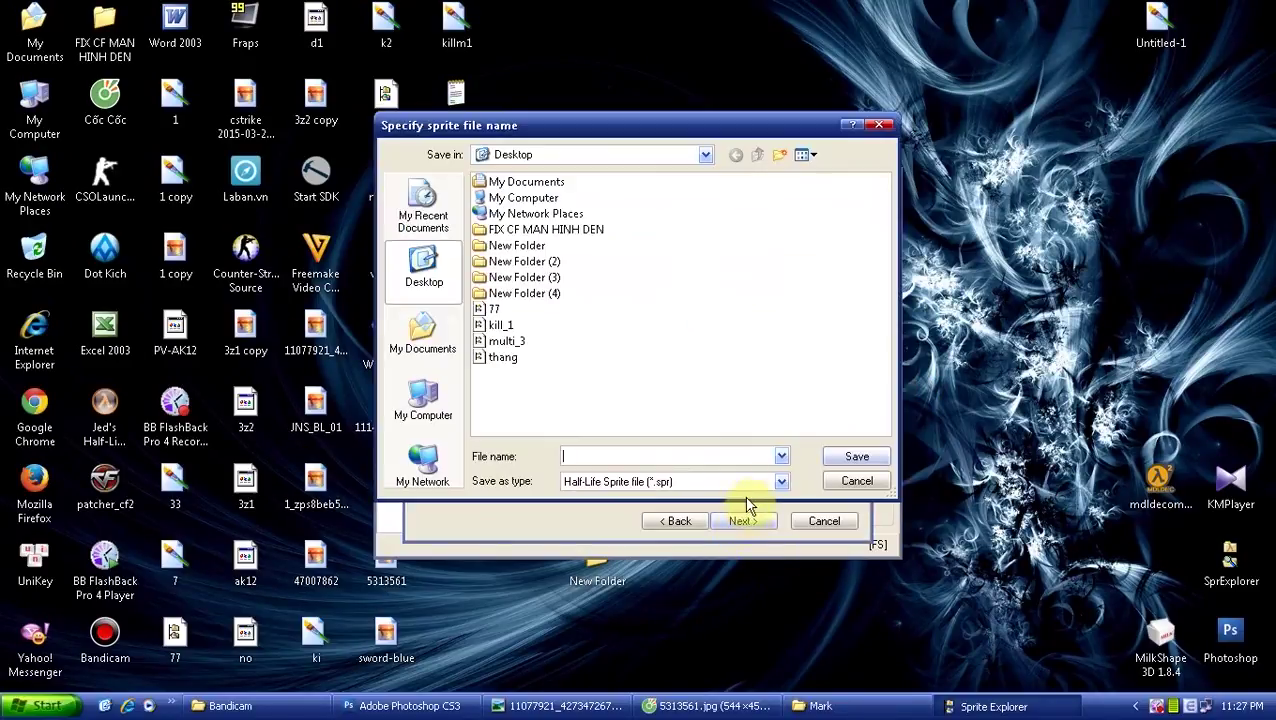
{"action": "type", "text": "thang"}
{"action": "left_click", "coordinate": [852, 461]}
{"action": "left_click", "coordinate": [475, 309]}
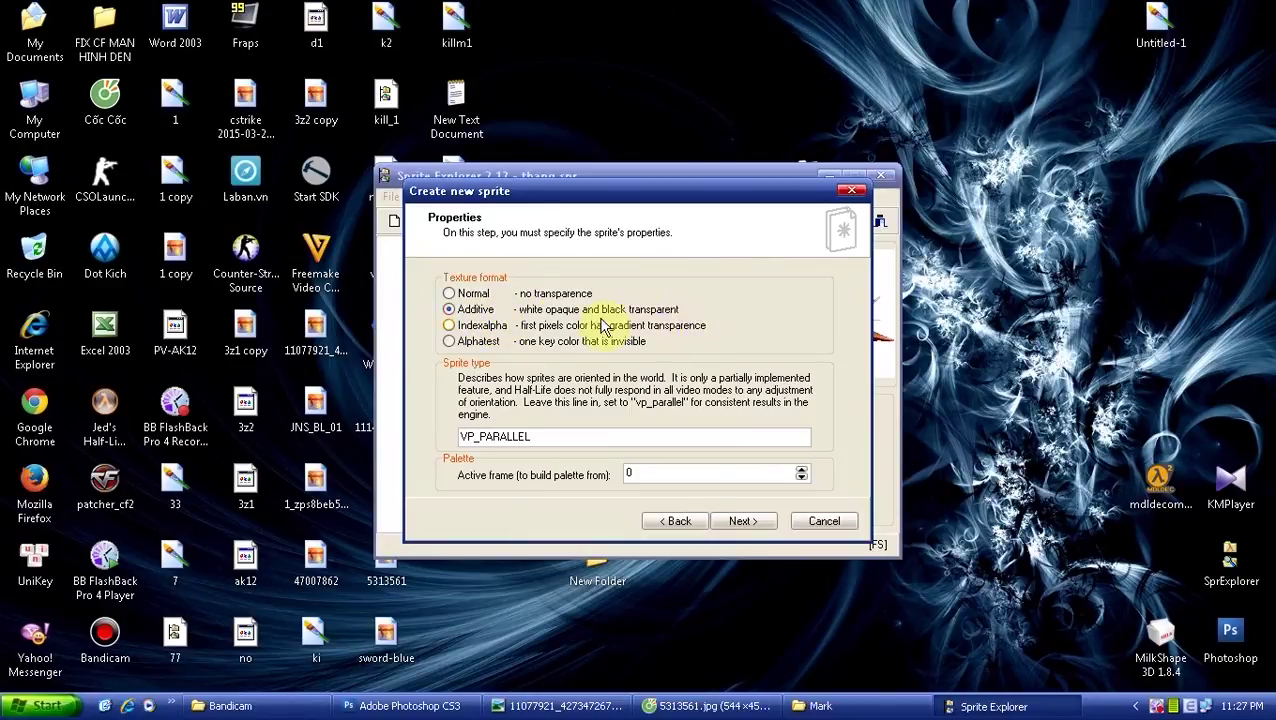
{"action": "left_click", "coordinate": [740, 522]}
{"action": "left_click", "coordinate": [748, 522]}
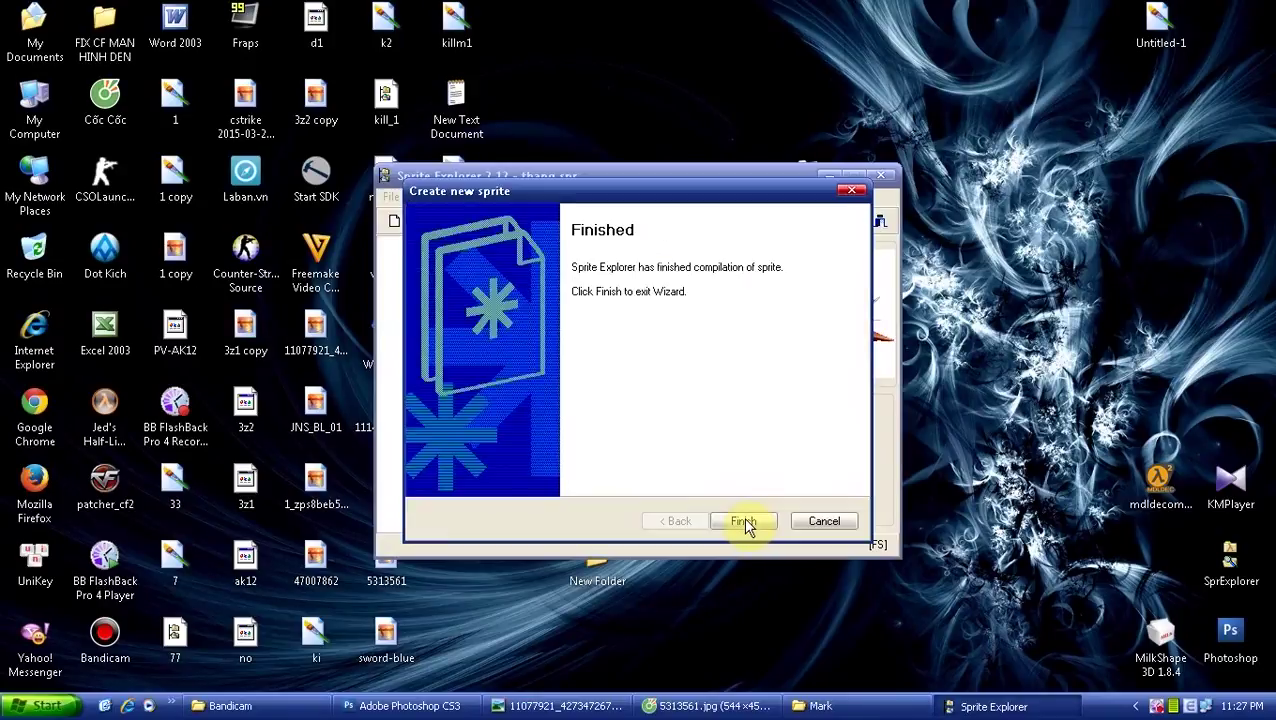
{"action": "left_click", "coordinate": [746, 521]}
Open the thang2 sprite from the Desktop to check it, then close Sprite Explorer
{"action": "left_click", "coordinate": [881, 176]}
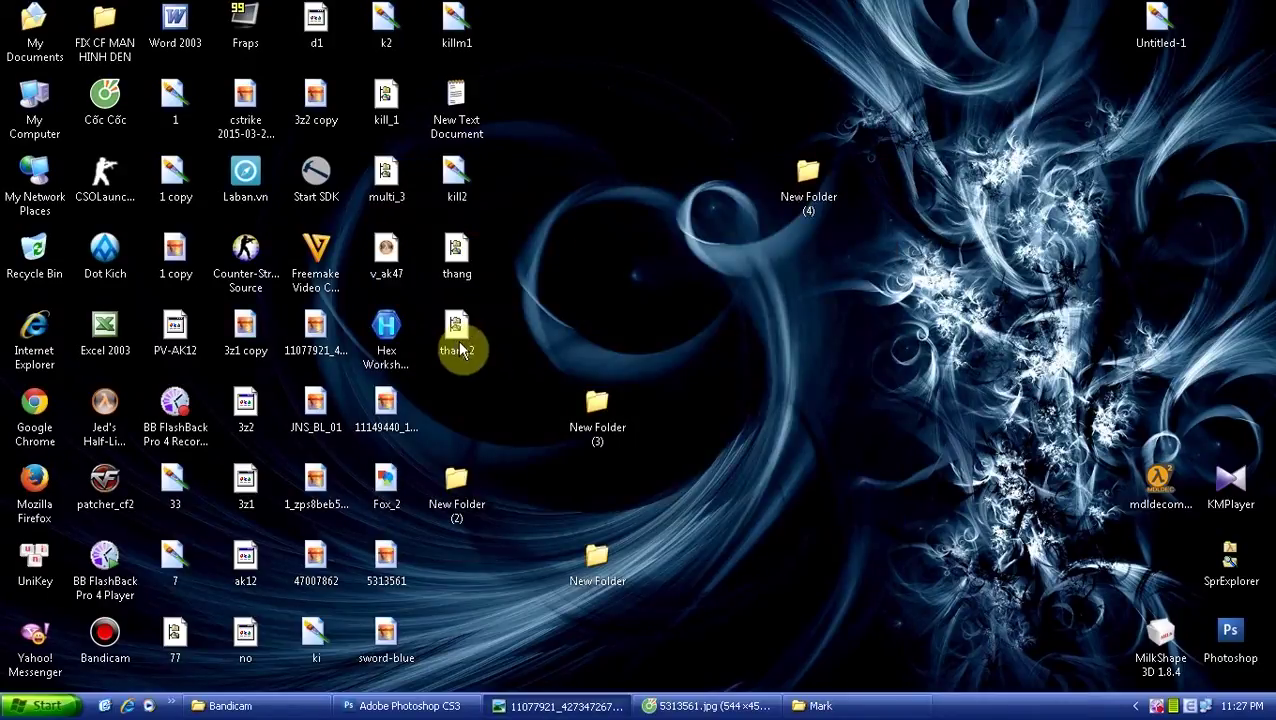
{"action": "double_click", "coordinate": [452, 345]}
{"action": "left_click", "coordinate": [880, 177]}
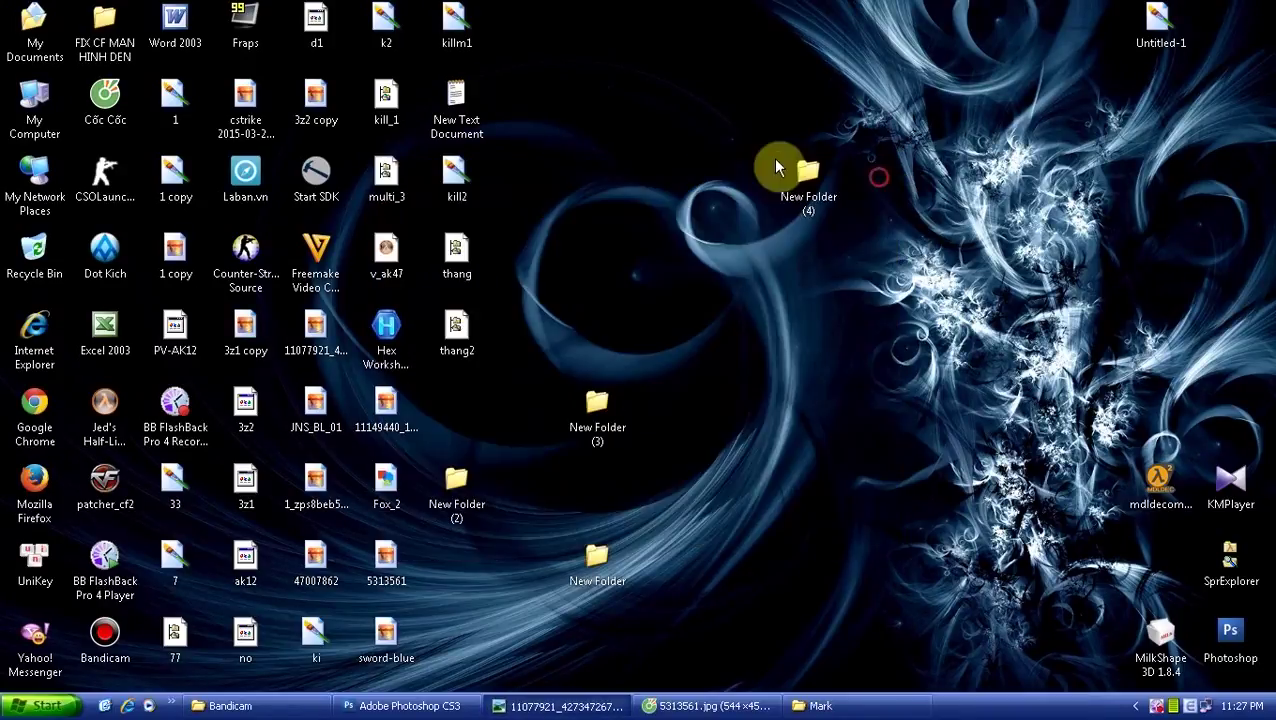
Go to the game's Mark sprites folder and open kill_2 to check its image, then close it
{"action": "left_click", "coordinate": [868, 702]}
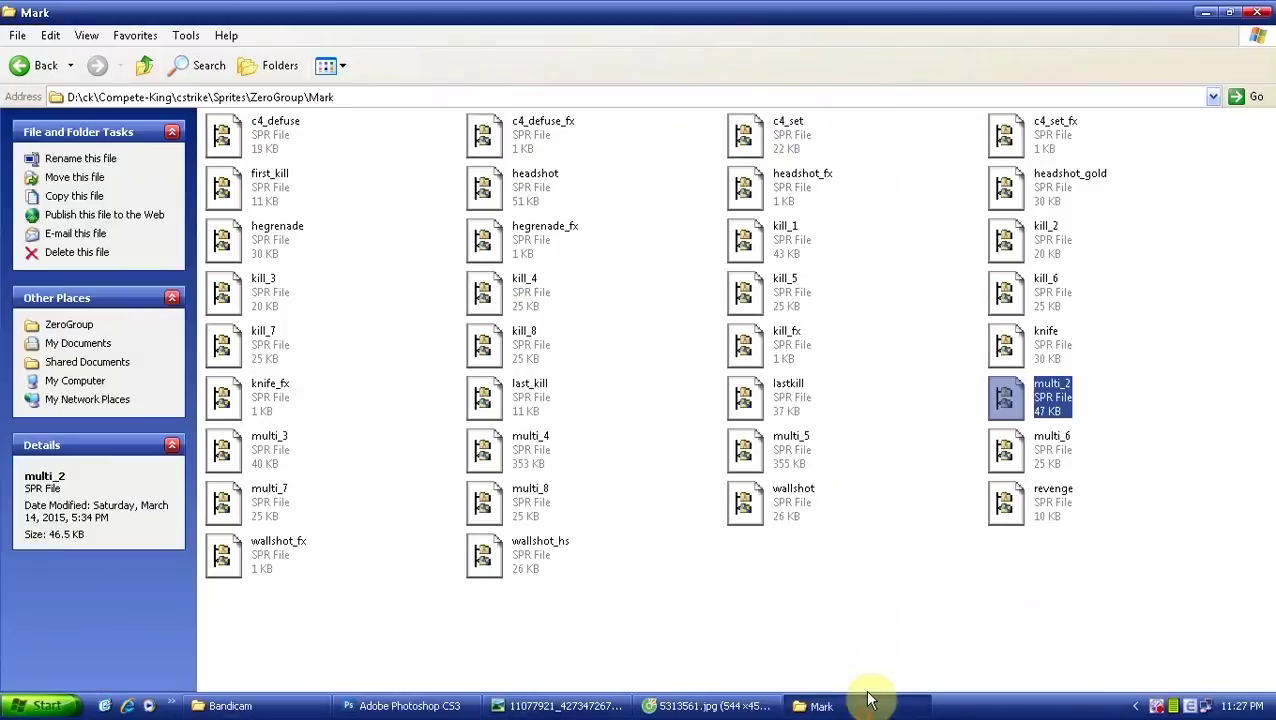
{"action": "left_click", "coordinate": [876, 372]}
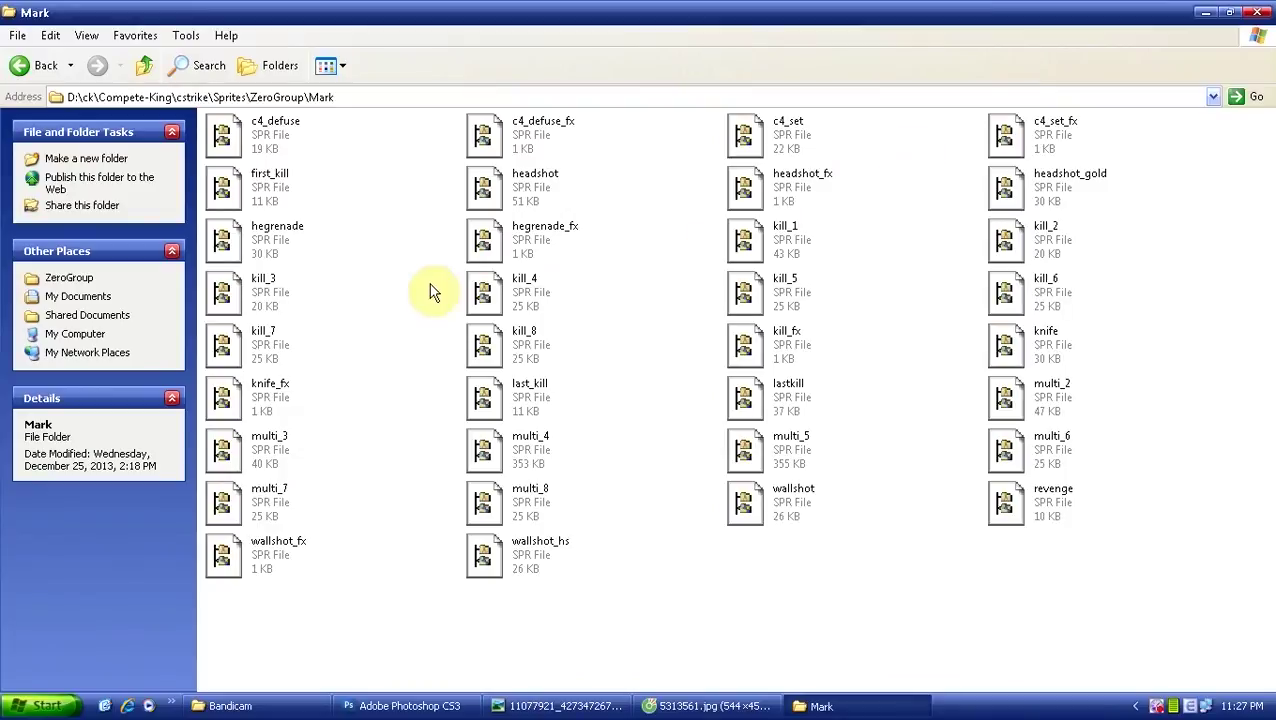
{"action": "left_click", "coordinate": [1036, 260]}
{"action": "double_click", "coordinate": [1036, 262]}
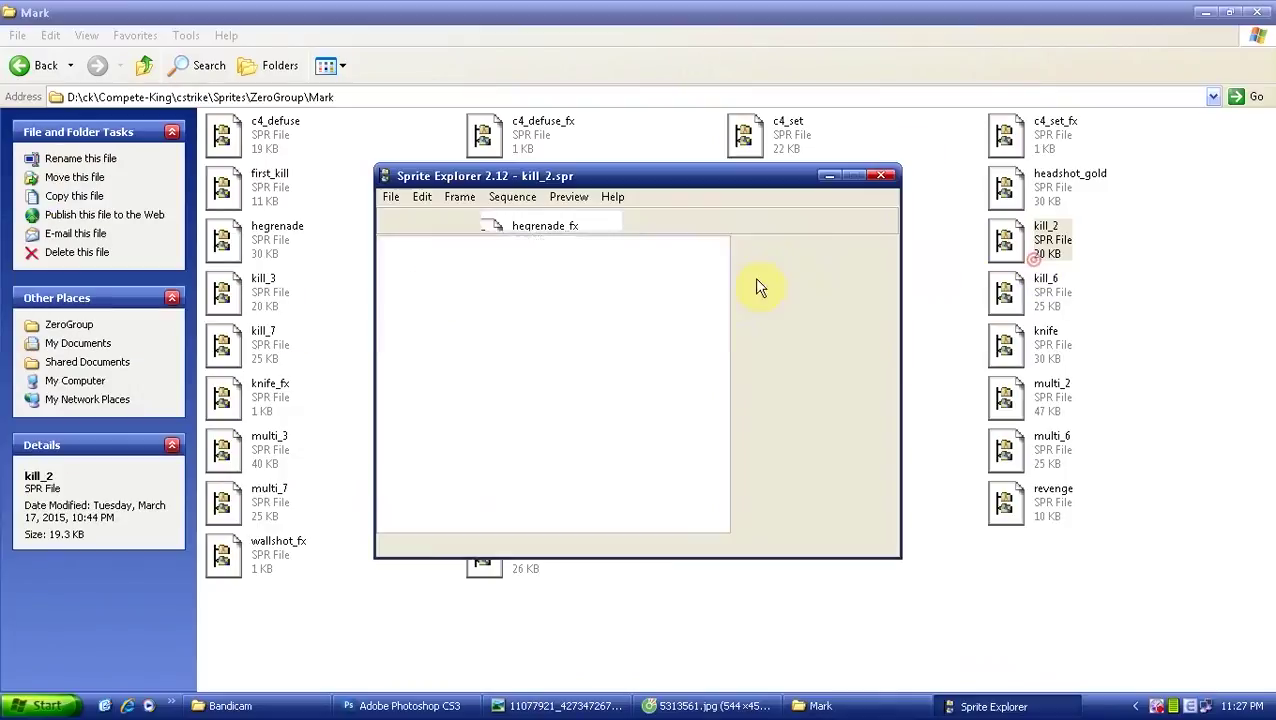
{"action": "left_click", "coordinate": [884, 171]}
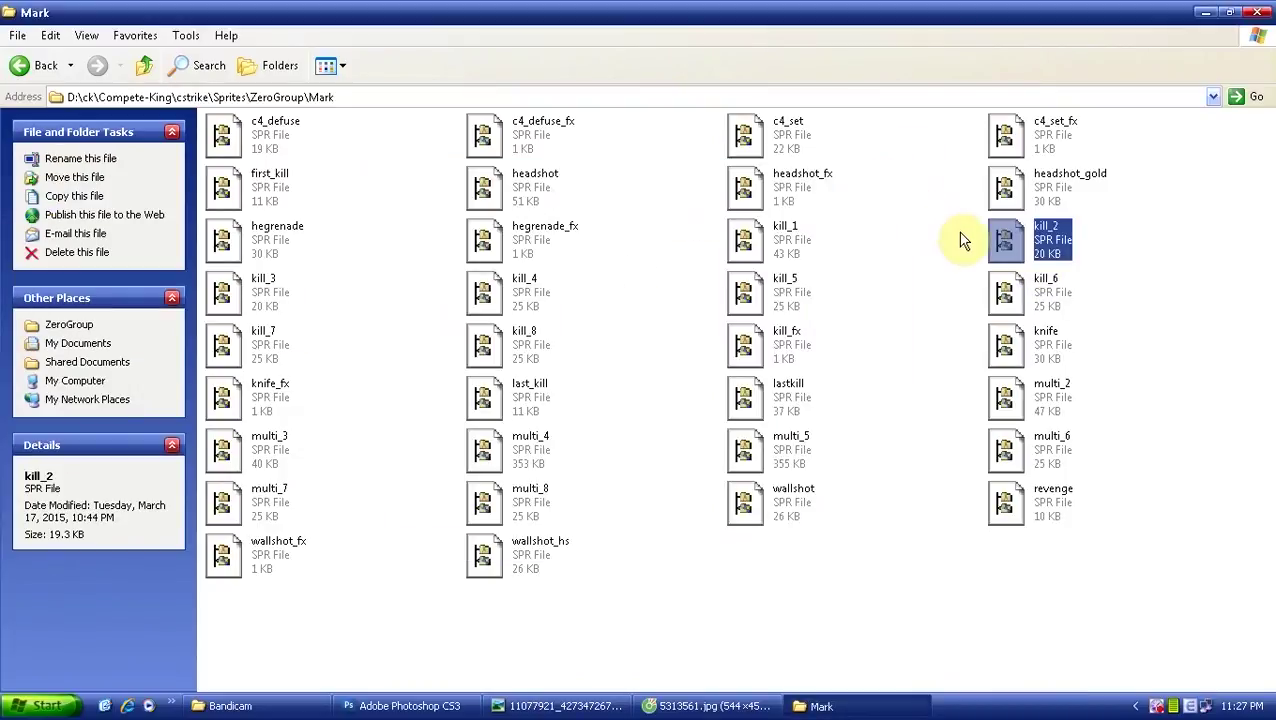
Copy the kill_2 sprite's name from the Mark folder, check the thang sprite on the Desktop, and rename it kill_2
{"action": "key", "text": "F2"}
{"action": "key", "text": "ctrl+c"}
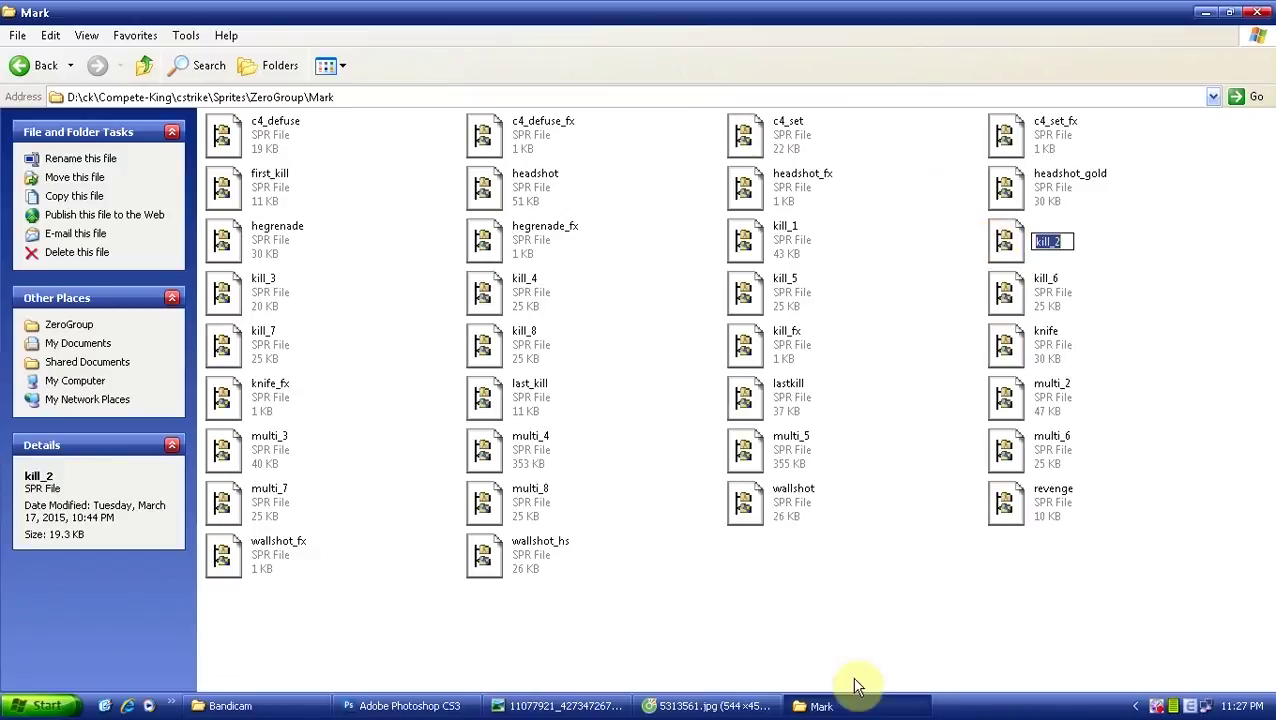
{"action": "left_click", "coordinate": [900, 705]}
{"action": "double_click", "coordinate": [471, 255]}
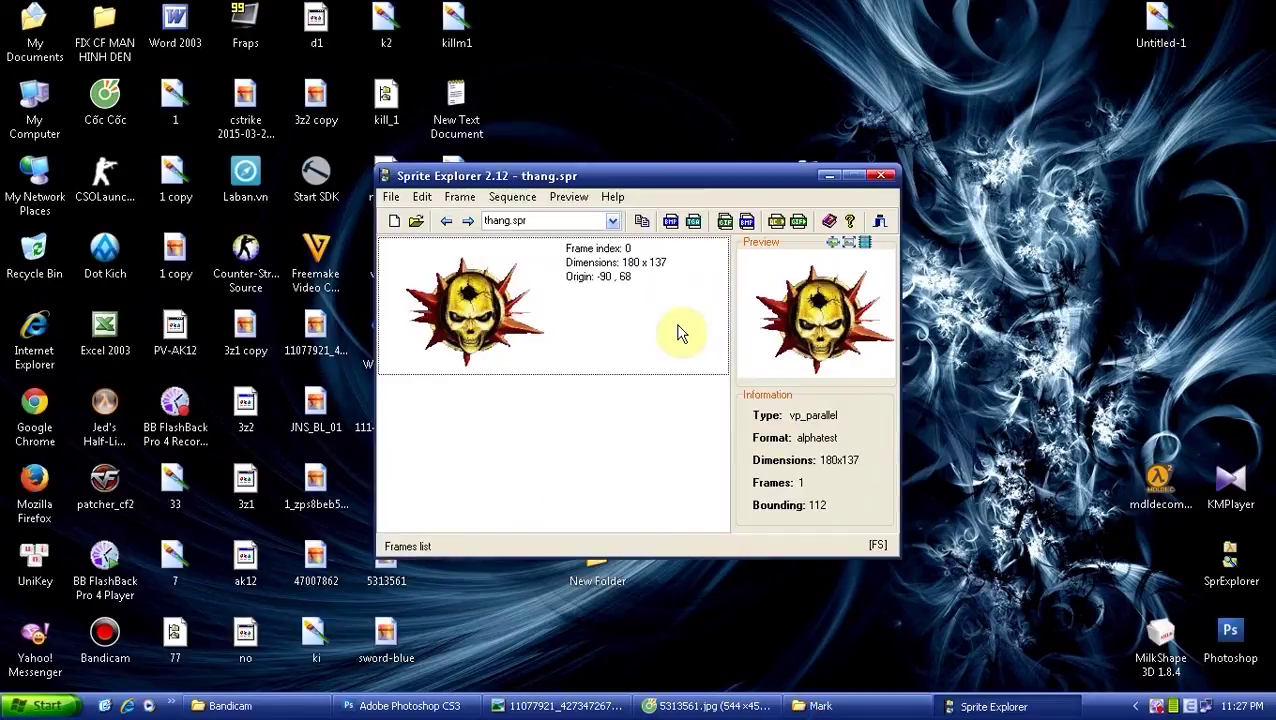
{"action": "left_click", "coordinate": [888, 176]}
{"action": "left_click", "coordinate": [456, 250]}
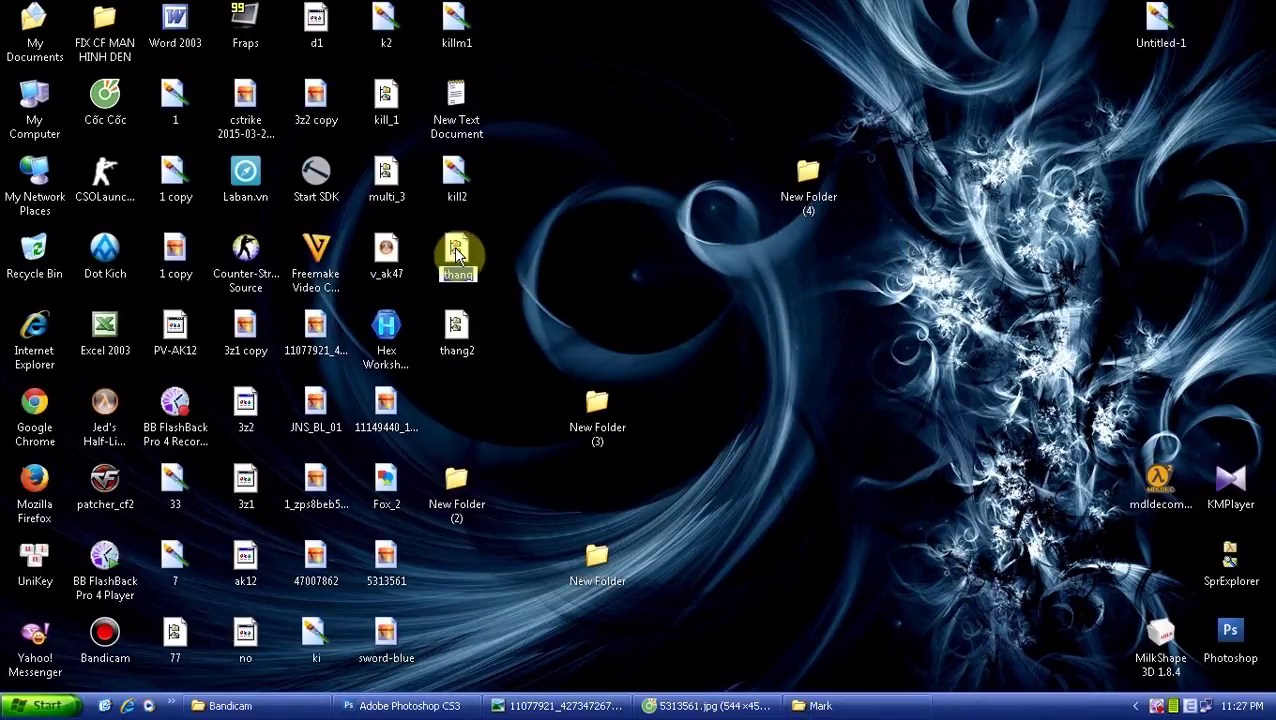
{"action": "key", "text": "F2"}
{"action": "key", "text": "ctrl+v"}
{"action": "key", "text": "Return"}
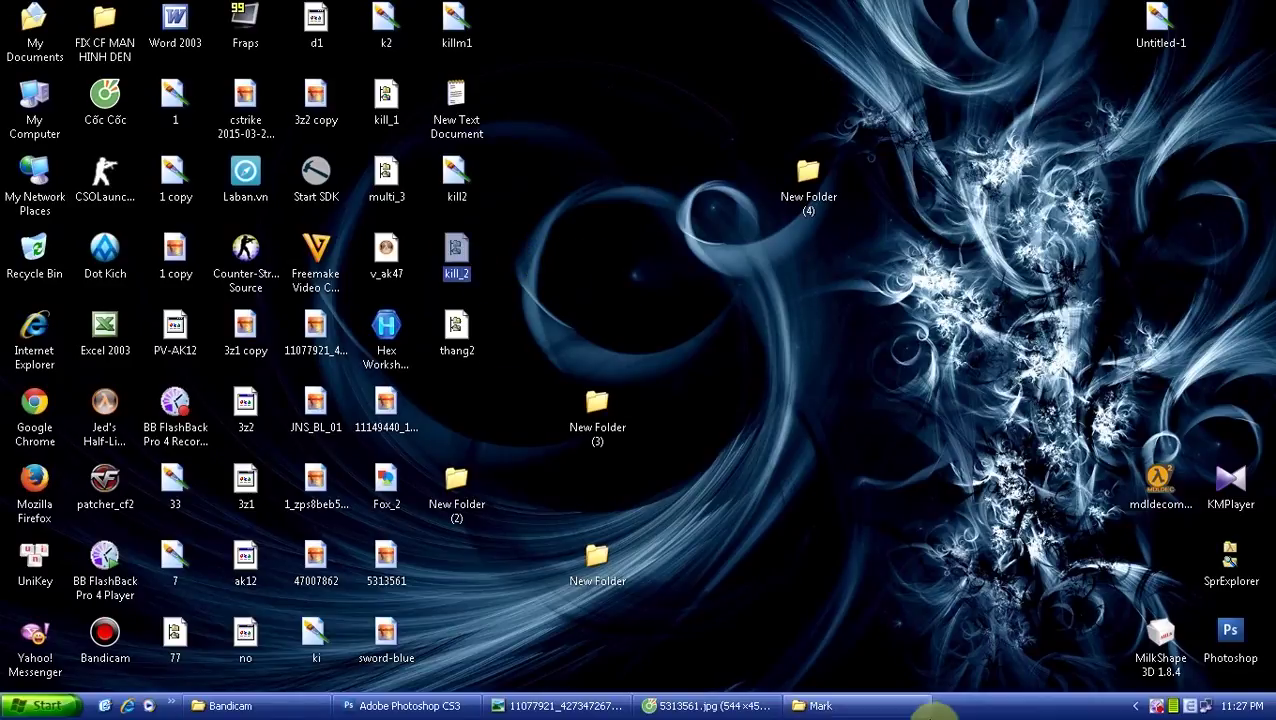
Check the multi_2 sprite in the Mark folder, copy its name, and rename the Desktop's thang2 sprite multi_2
{"action": "left_click", "coordinate": [818, 705]}
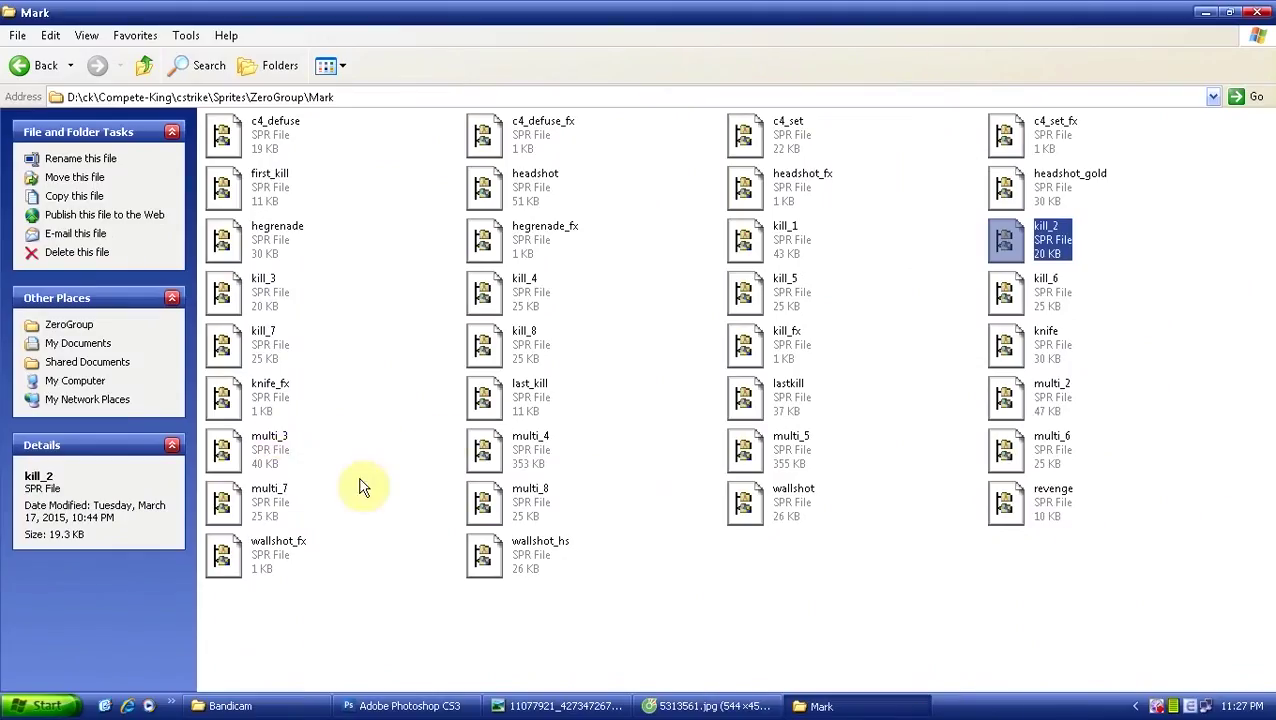
{"action": "double_click", "coordinate": [1050, 400]}
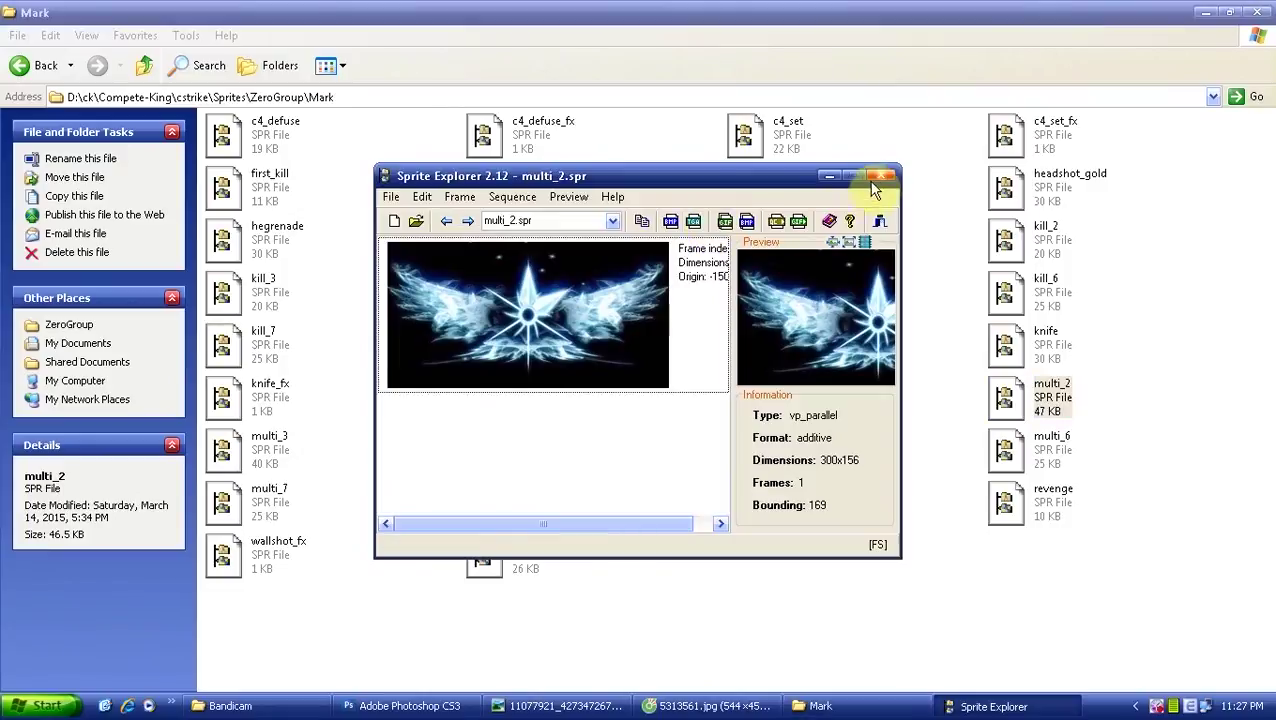
{"action": "left_click", "coordinate": [880, 180]}
{"action": "key", "text": "F2"}
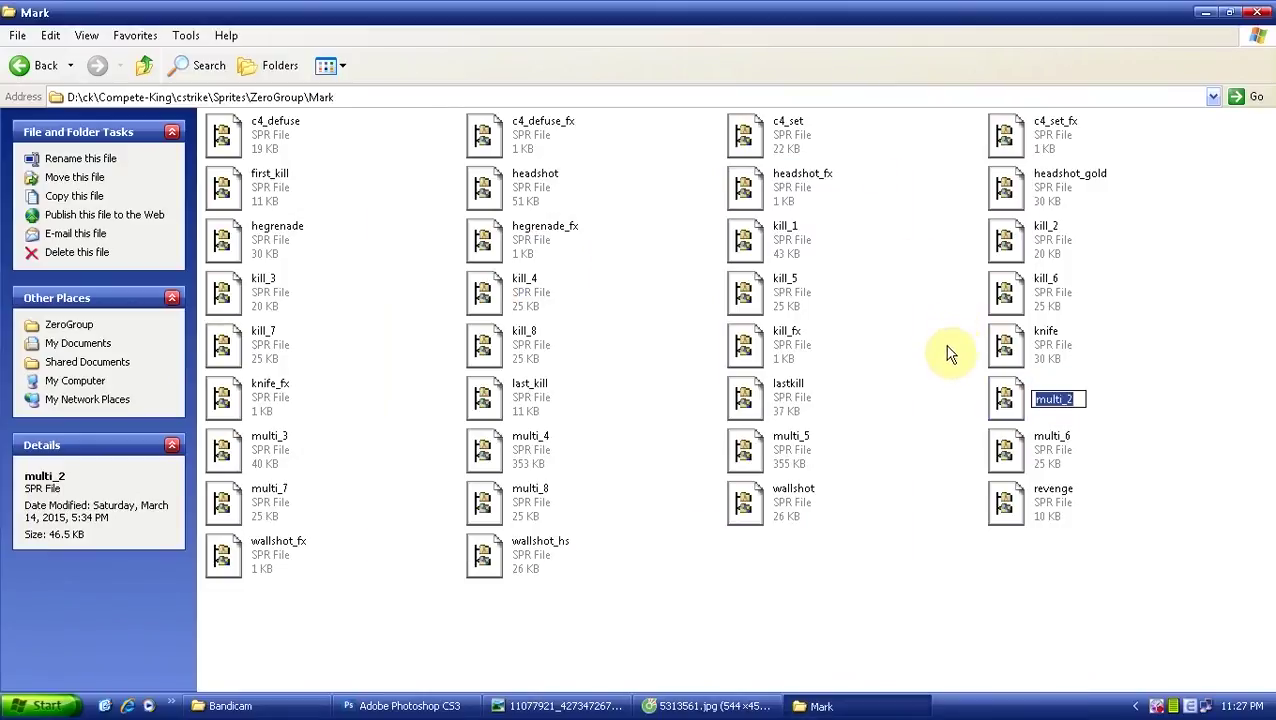
{"action": "left_click", "coordinate": [820, 706]}
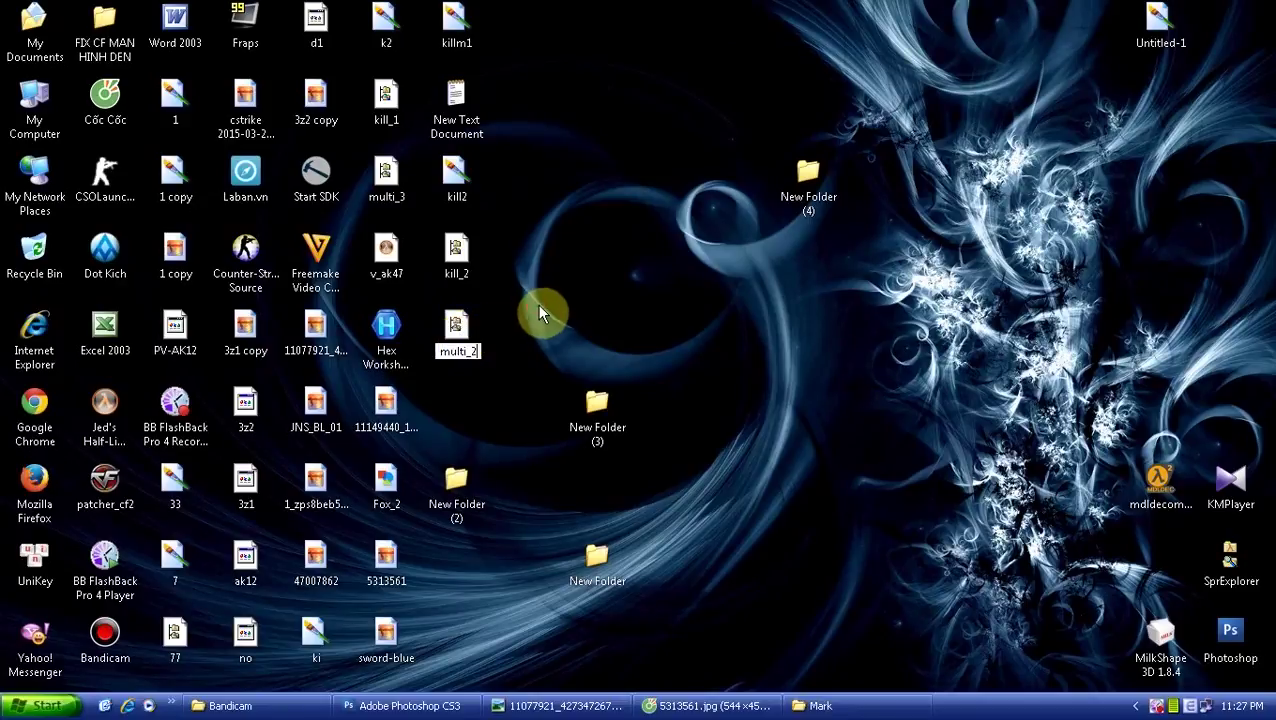
Transfer the Desktop's kill_2 and multi_2 sprites into the Mark folder, replacing the existing files, and close the folder
{"action": "left_click_drag", "start_coordinate": [558, 222], "coordinate": [456, 365]}
{"action": "left_click_drag", "start_coordinate": [597, 430], "coordinate": [900, 565]}
{"action": "left_click", "coordinate": [617, 447]}
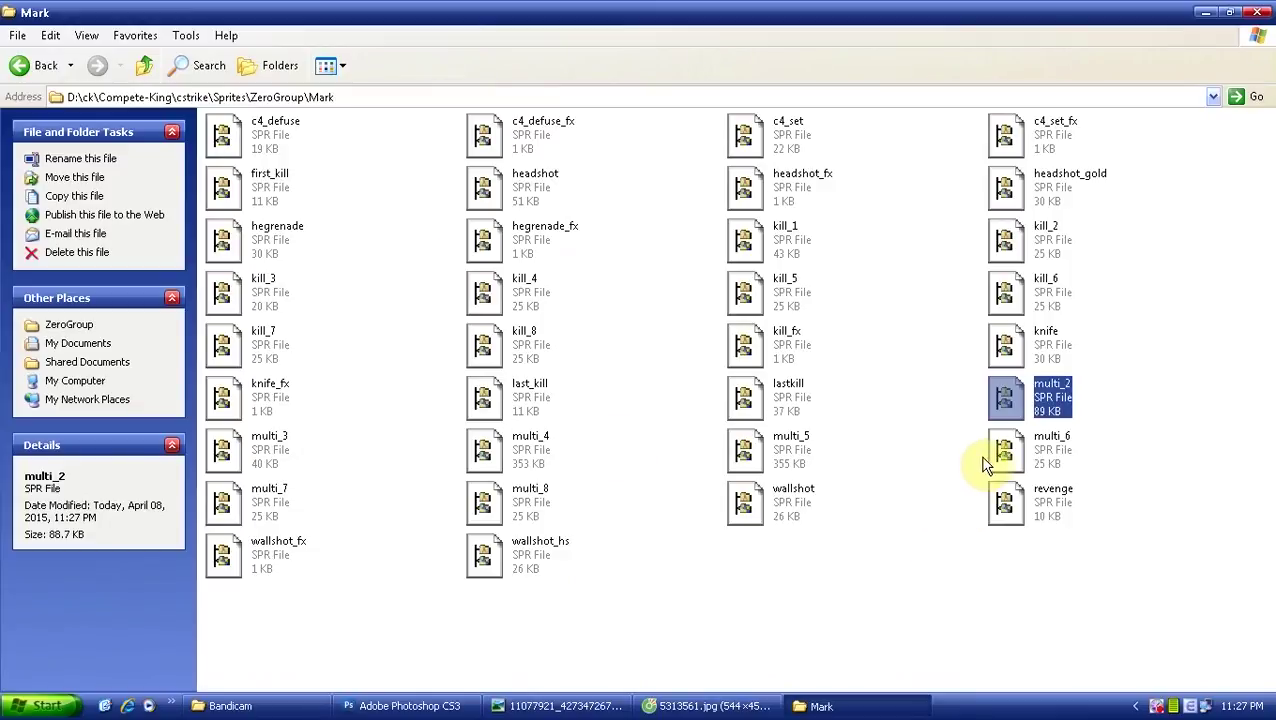
{"action": "left_click", "coordinate": [1257, 12]}
{"action": "right_click", "coordinate": [615, 265]}
{"action": "left_click", "coordinate": [648, 290]}
{"action": "right_click", "coordinate": [620, 303]}
{"action": "left_click", "coordinate": [658, 331]}
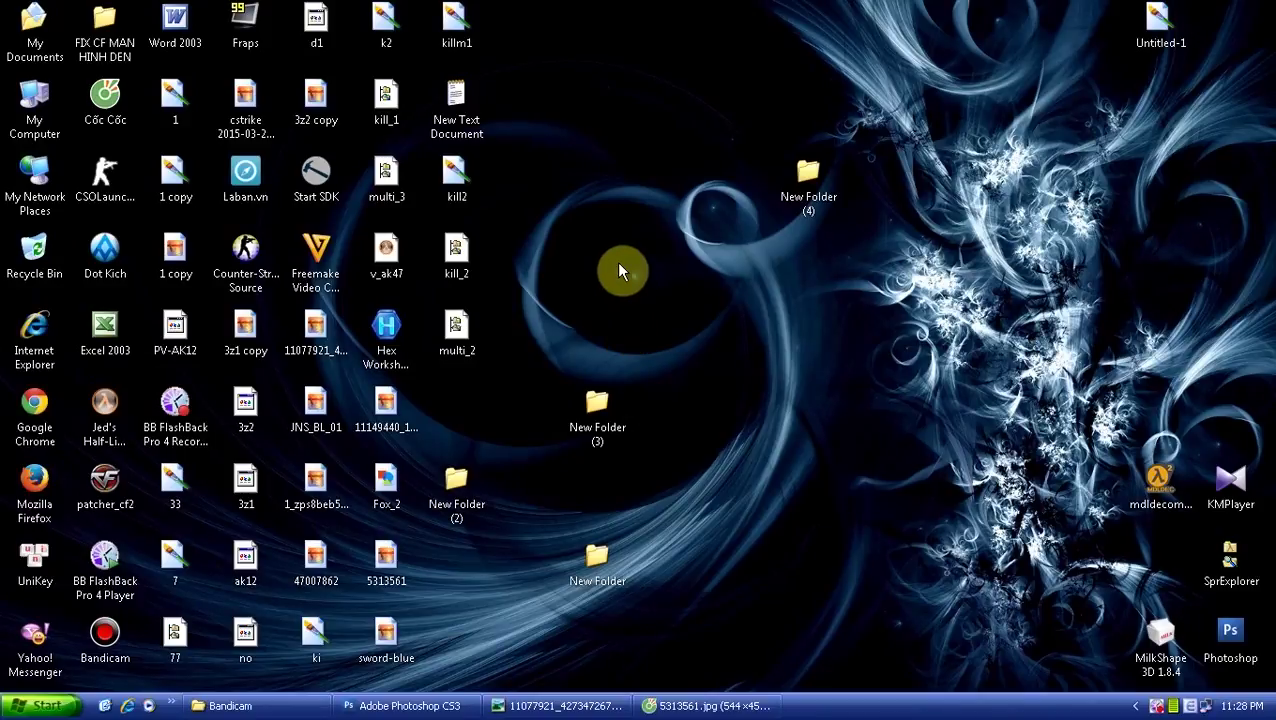
{"action": "right_click", "coordinate": [617, 265]}
{"action": "left_click", "coordinate": [630, 293]}
{"action": "left_click_drag", "start_coordinate": [484, 172], "coordinate": [751, 387]}
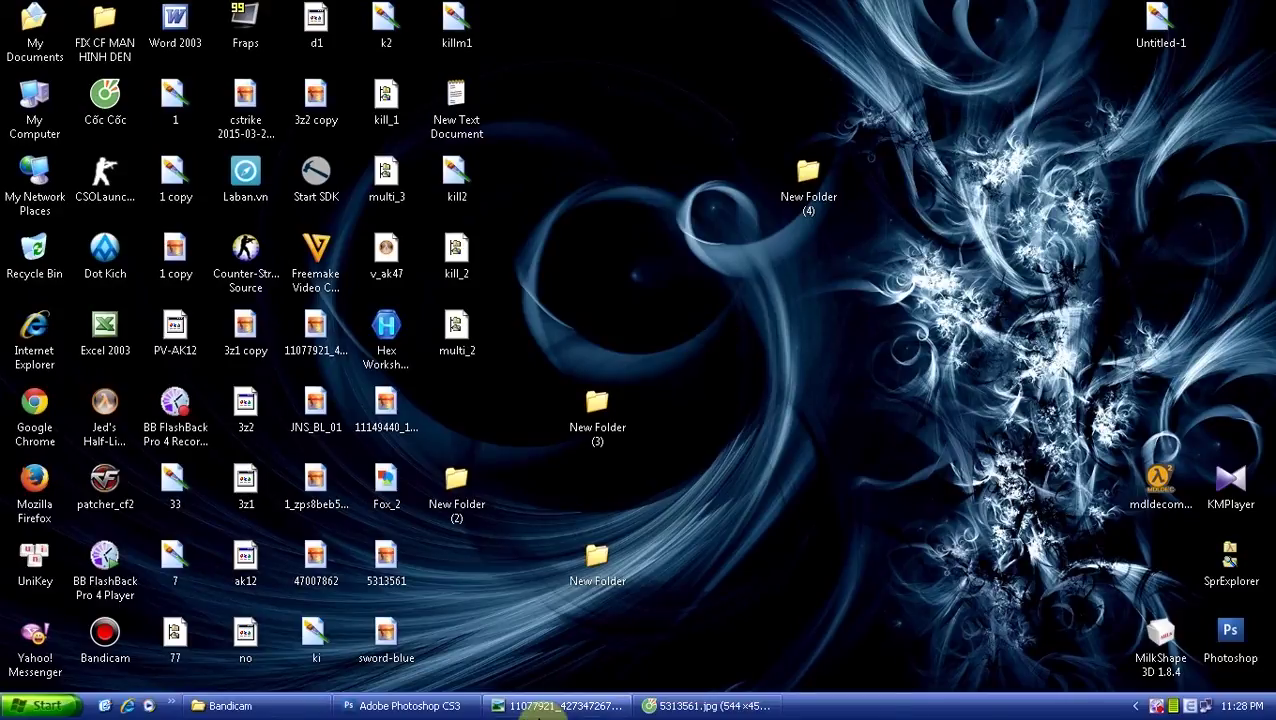
Close the 5313561.jpg window, then review the numbered in-game HUD screenshot and close its viewer
{"action": "right_click", "coordinate": [726, 705]}
{"action": "left_click", "coordinate": [780, 690]}
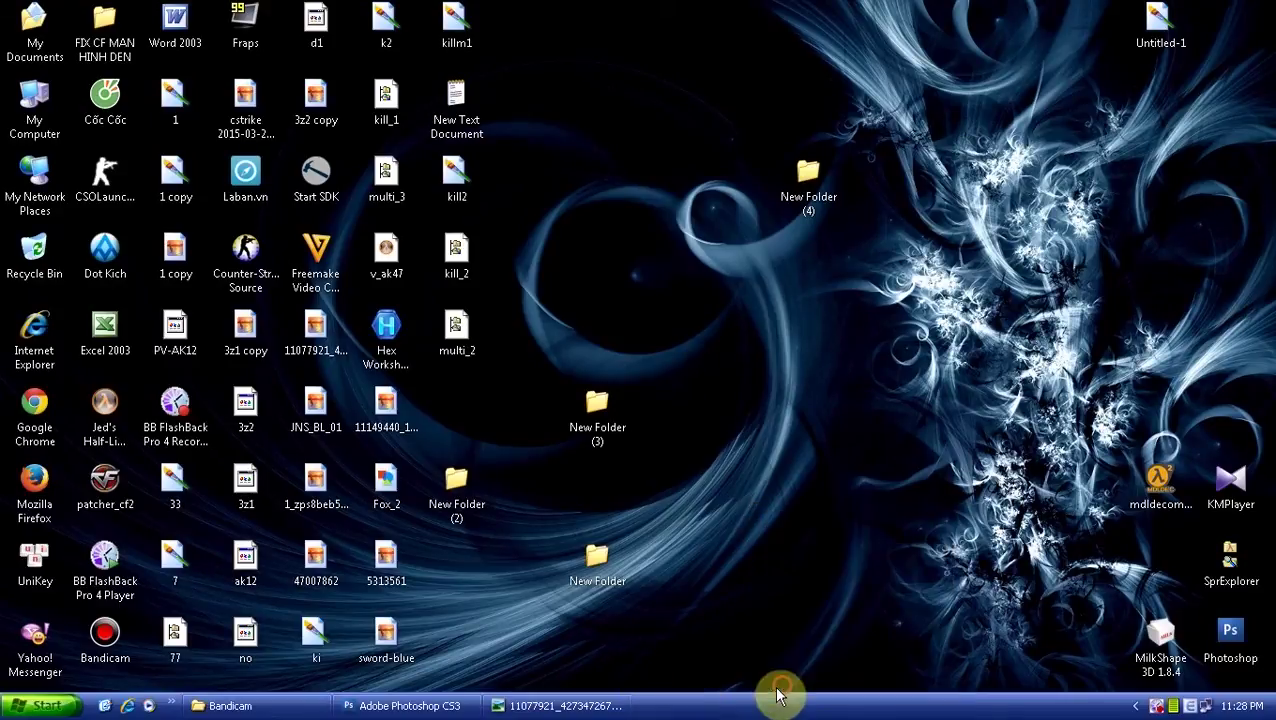
{"action": "left_click", "coordinate": [566, 706]}
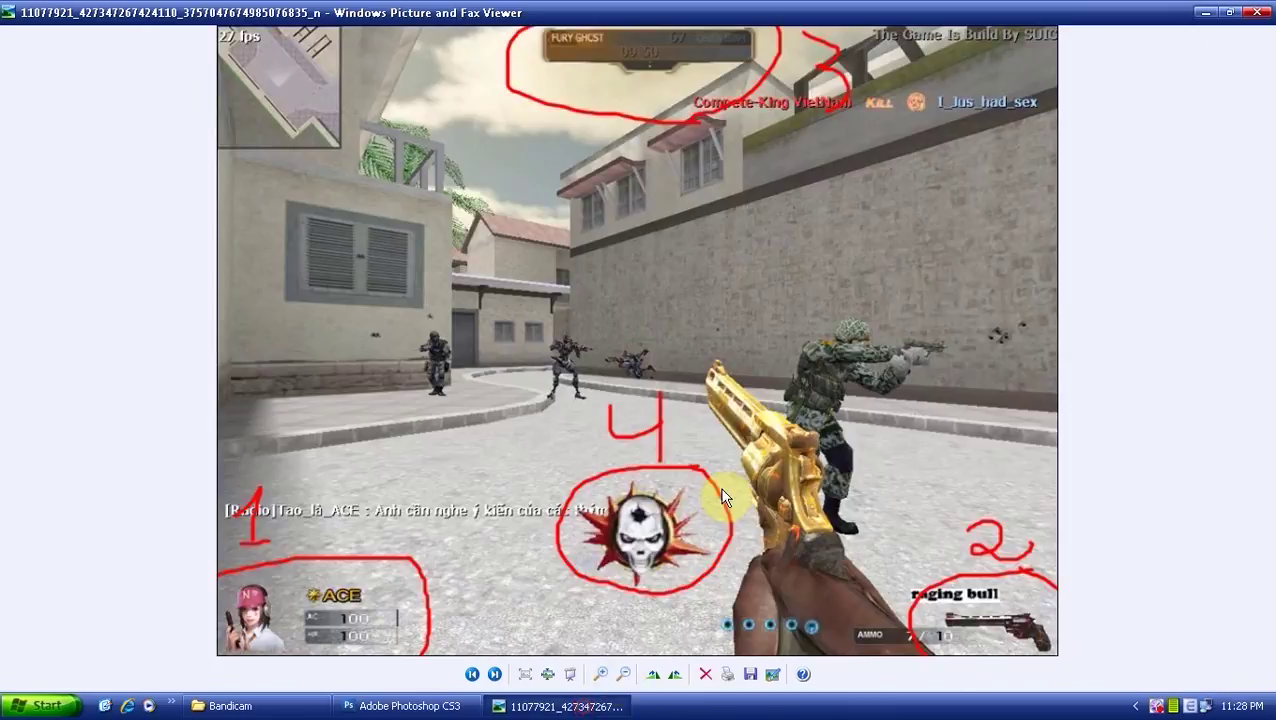
{"action": "left_click", "coordinate": [1257, 13]}
{"action": "left_click", "coordinate": [456, 706]}
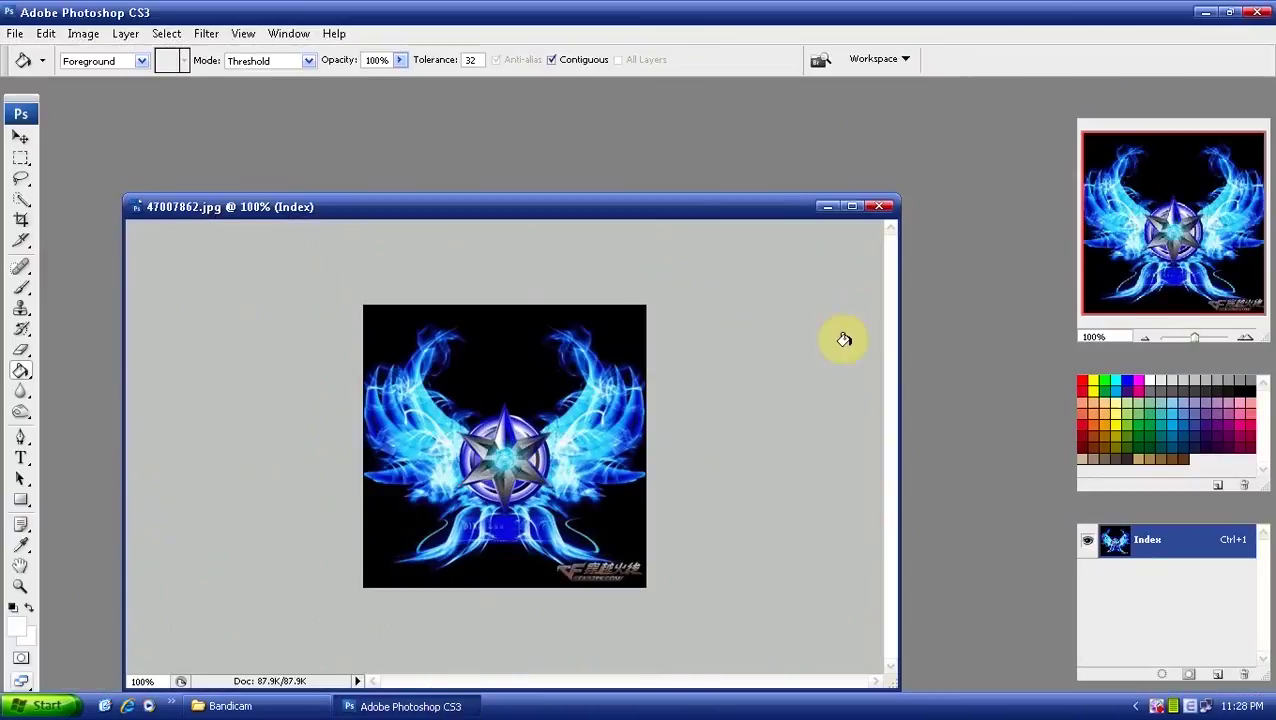
{"action": "left_click", "coordinate": [1257, 13]}
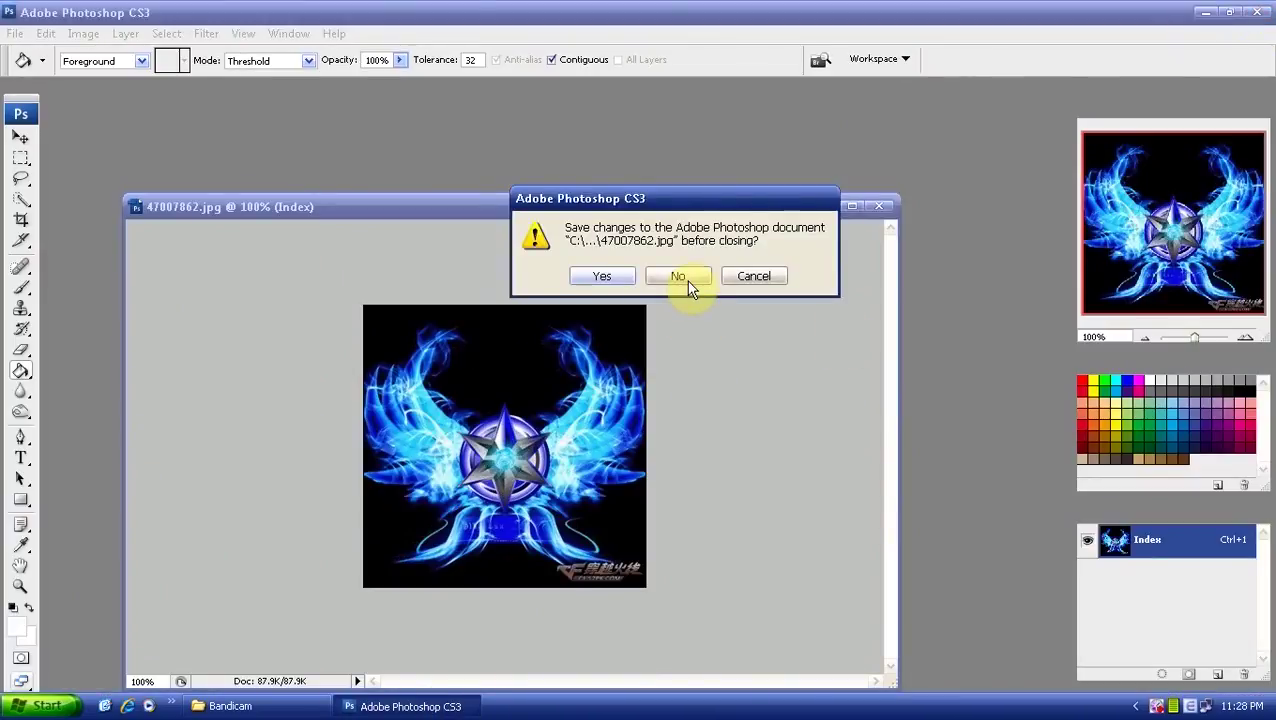
{"action": "left_click", "coordinate": [766, 276]}
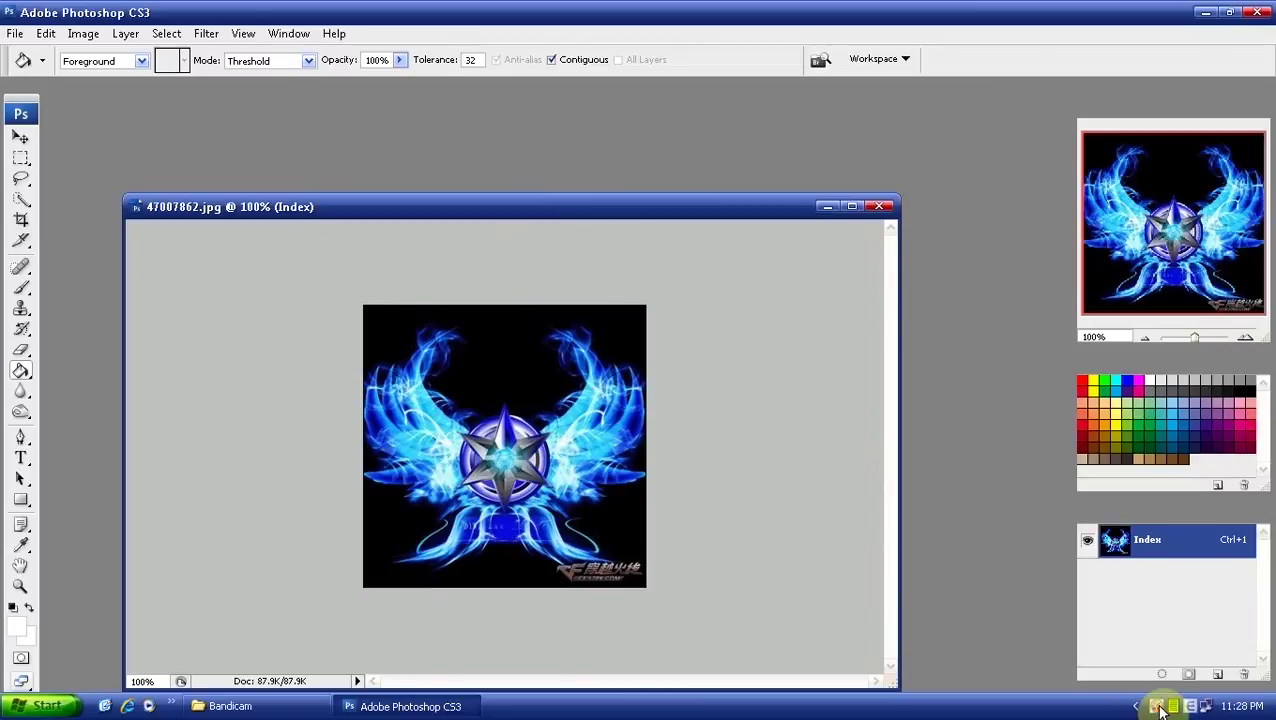
{"action": "right_click", "coordinate": [1157, 706]}
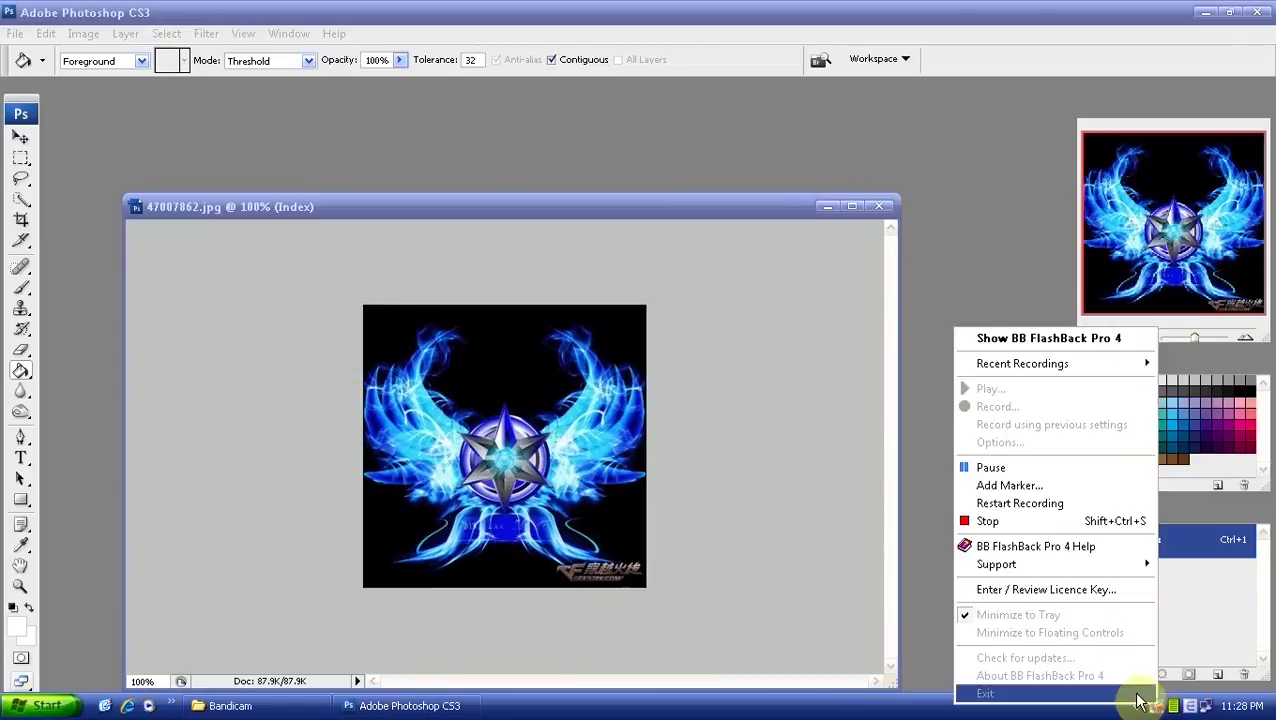
{"action": "left_click", "coordinate": [1066, 519]}
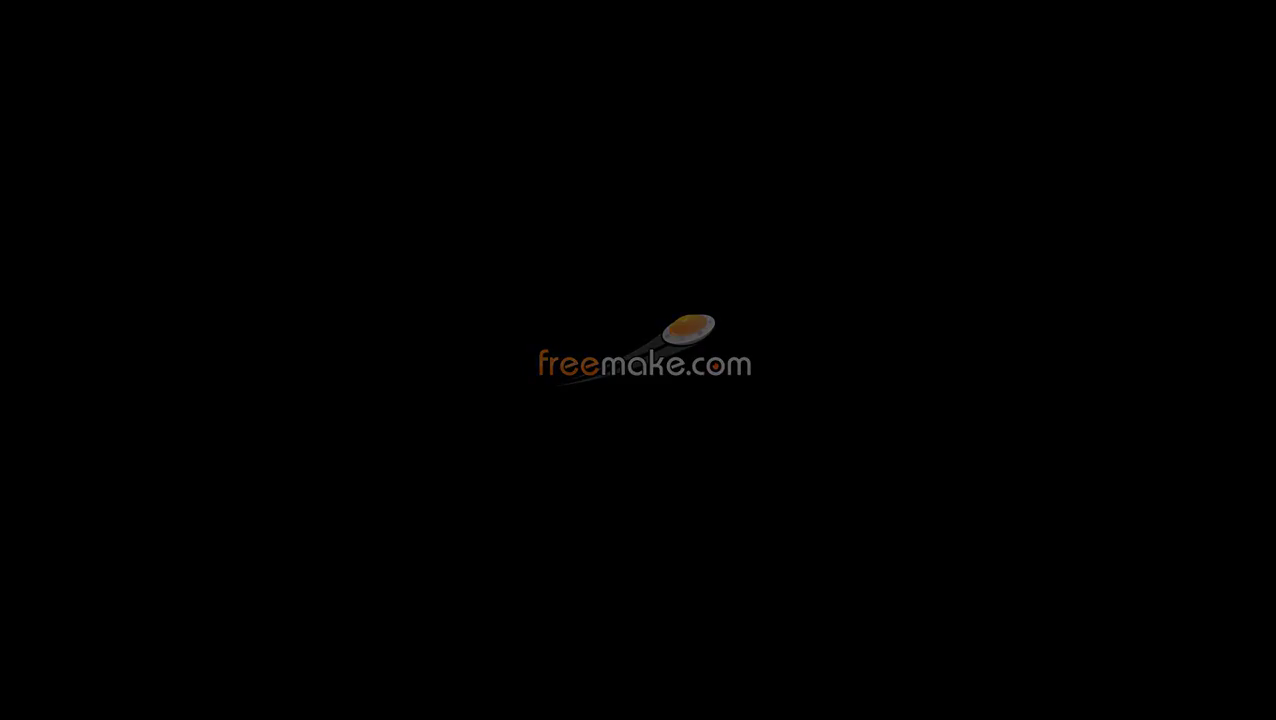